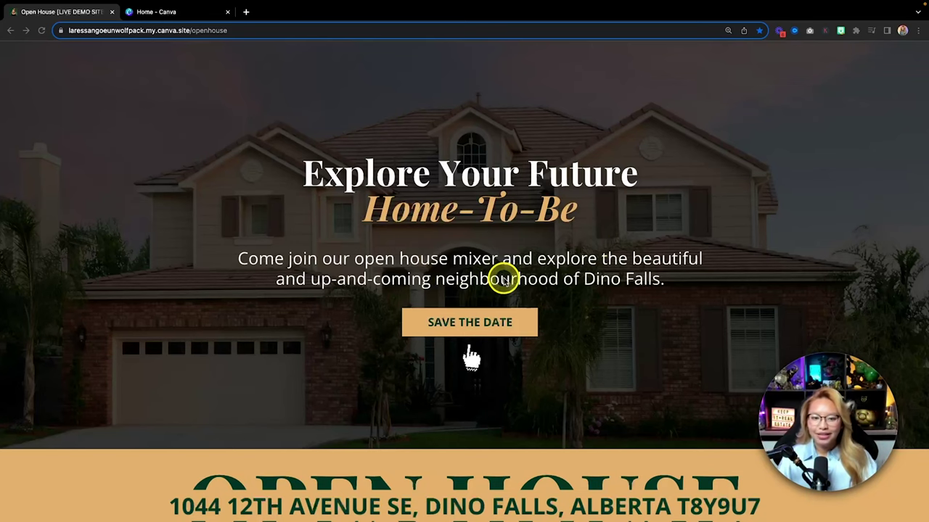
- Test the hero section's Save the Date link on the demo open house site and return to the page start
scroll(504, 280, down, 1)
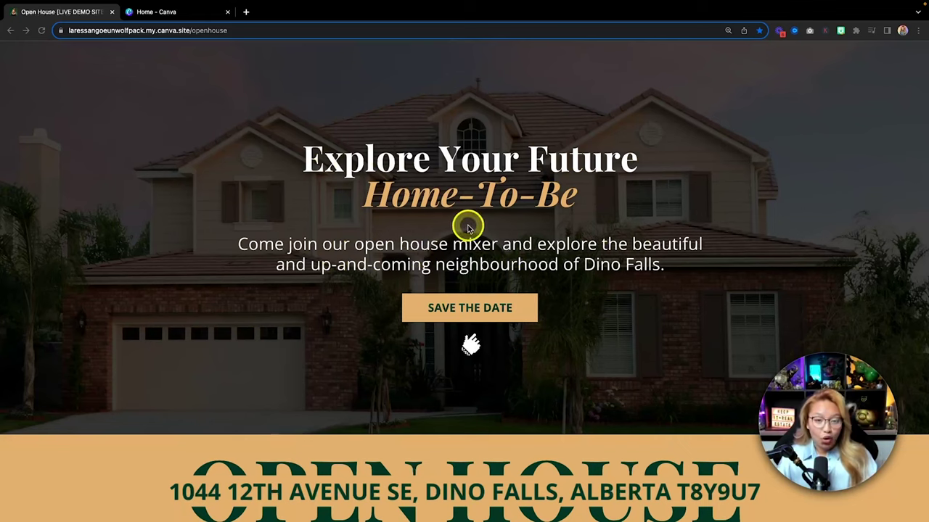
click(477, 310)
scroll(477, 308, up, 15)
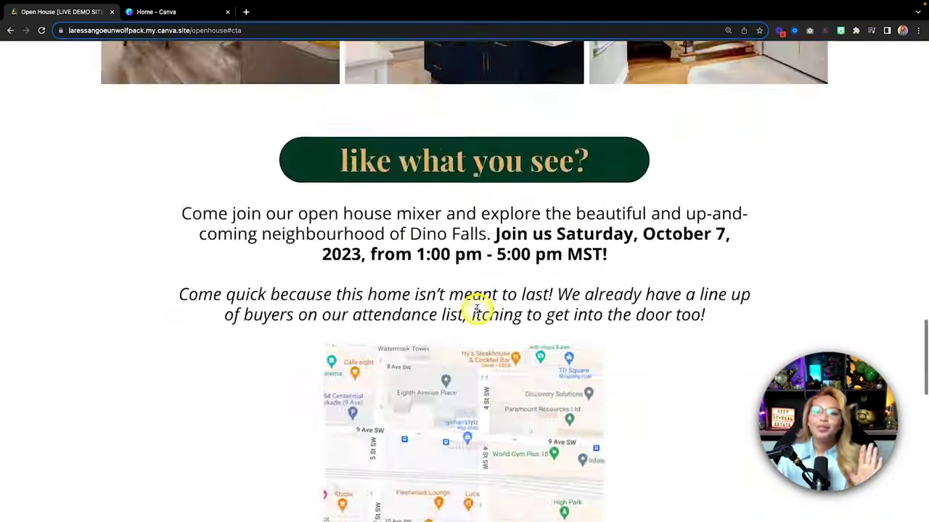
- Examine the demo site's open house banner, quick peek video, property highlights and interior photos
scroll(477, 313, down, 2)
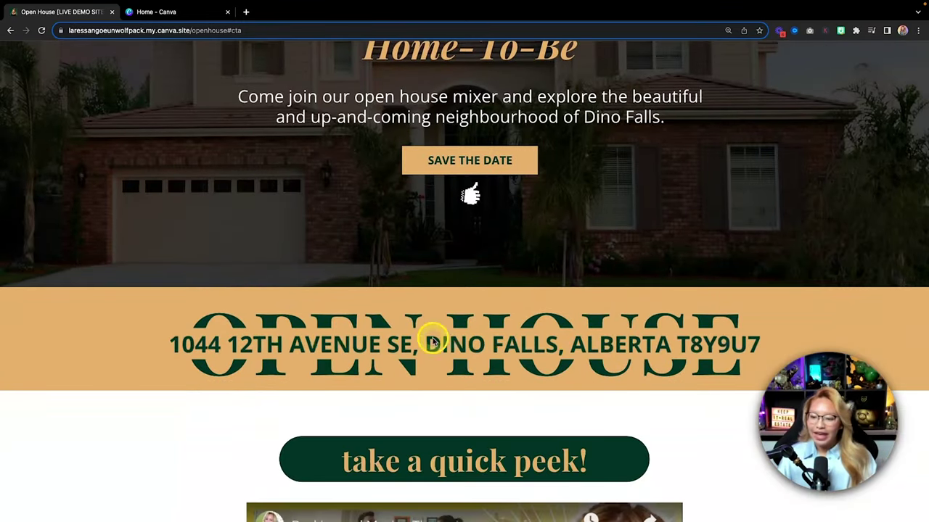
scroll(356, 346, down, 5)
scroll(504, 265, down, 3)
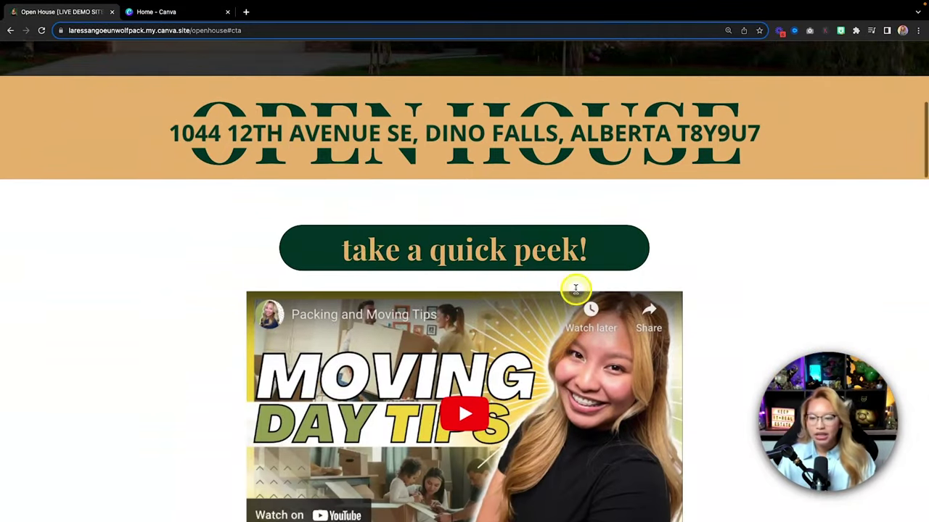
scroll(701, 290, down, 3)
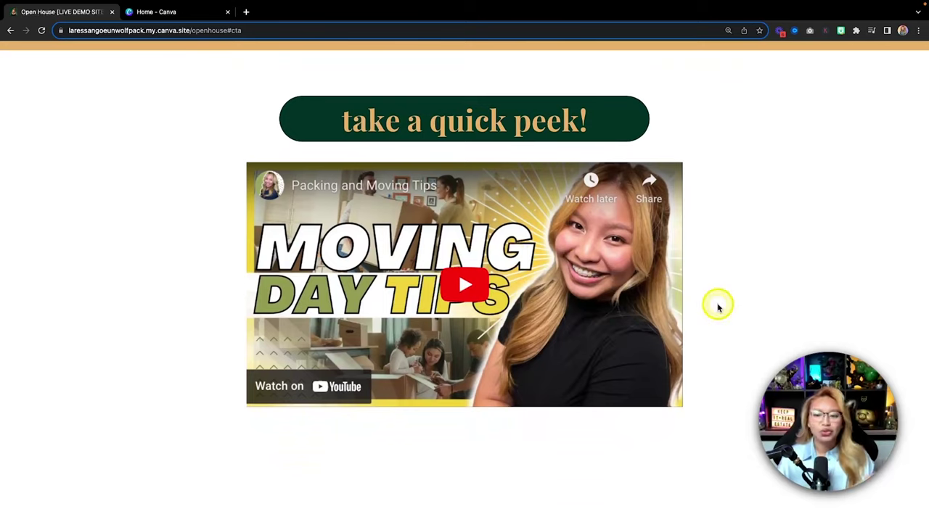
scroll(716, 305, down, 6)
scroll(716, 308, down, 12)
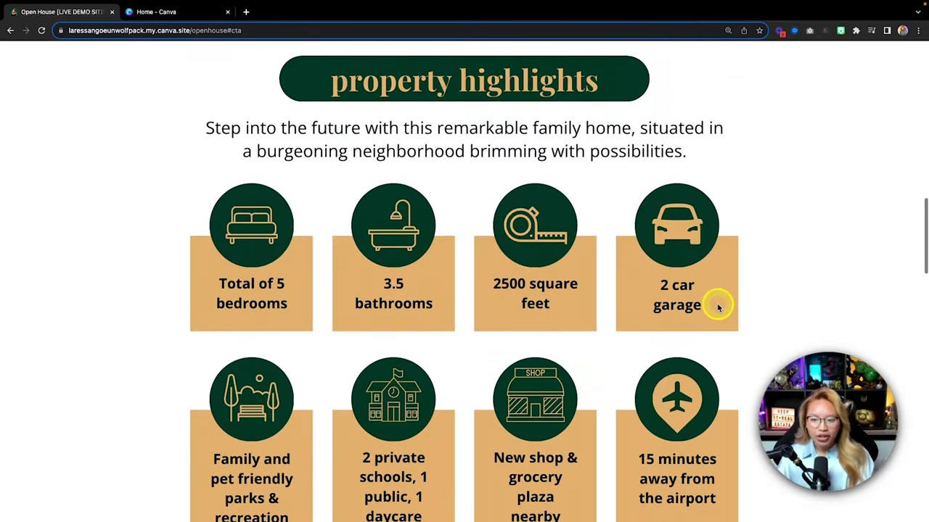
scroll(717, 307, down, 5)
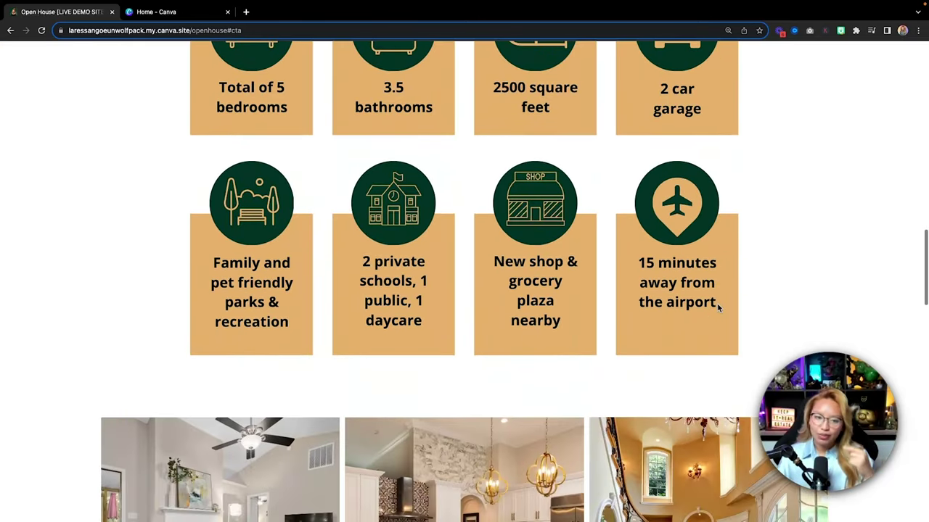
scroll(718, 308, down, 5)
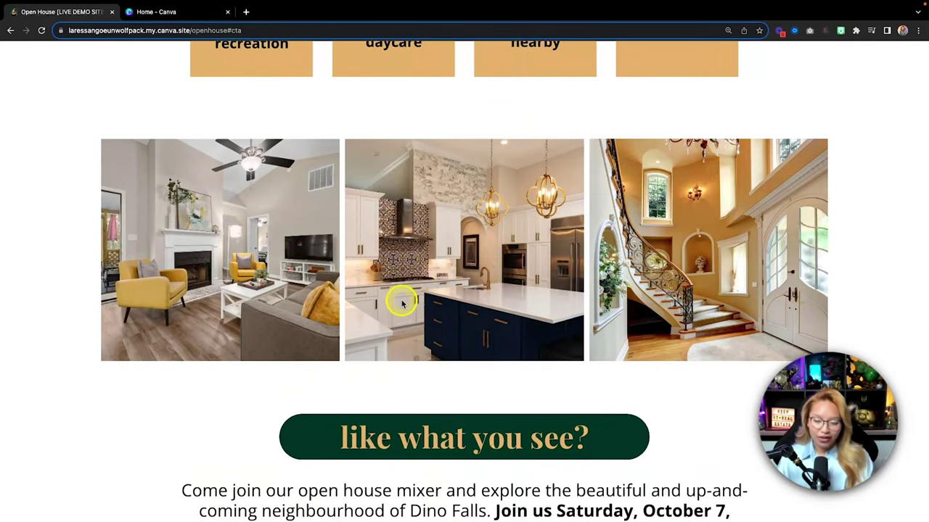
- Examine the demo site's invitation text, embedded map, listing agent section and closing call to action
scroll(402, 304, down, 11)
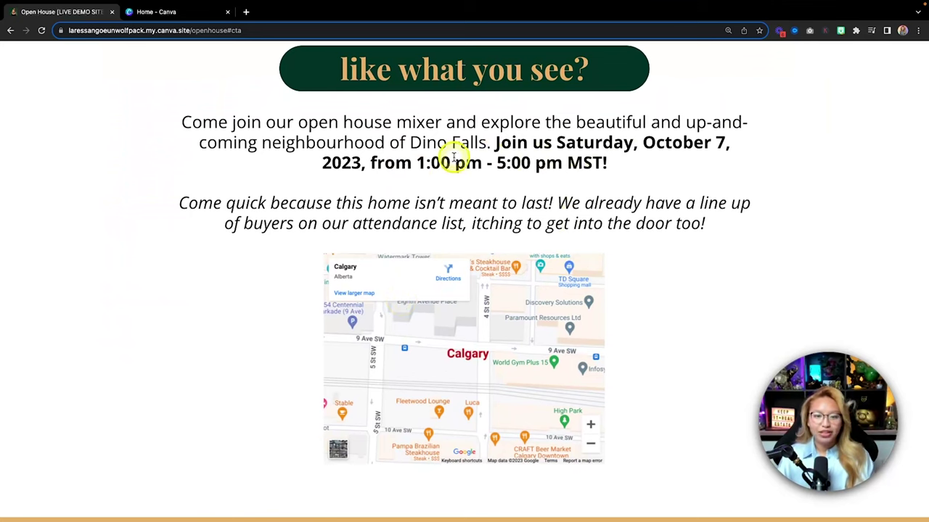
drag(494, 367, 455, 328)
scroll(704, 294, down, 2)
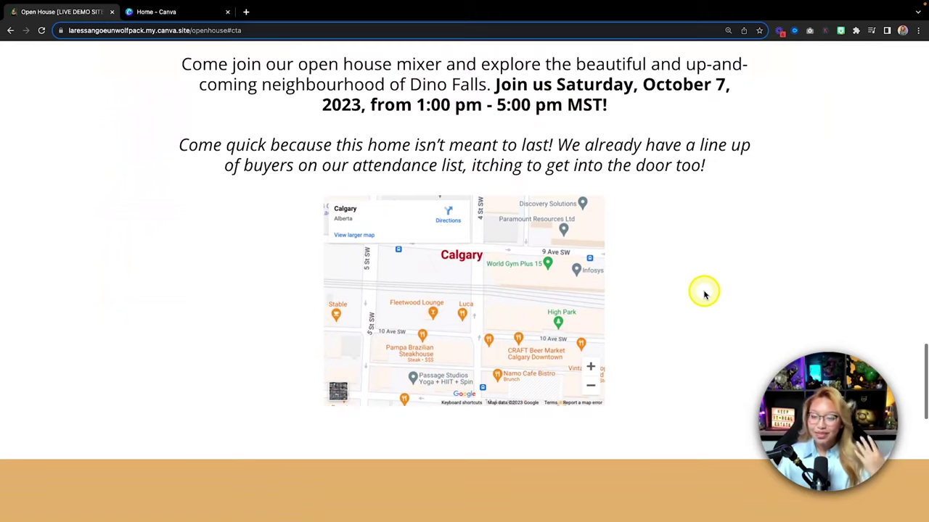
scroll(696, 298, down, 6)
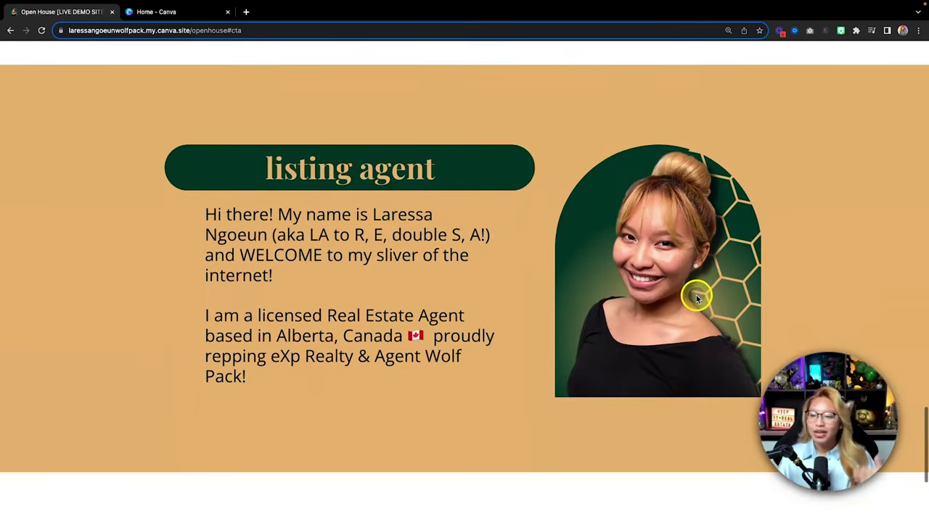
scroll(696, 297, down, 2)
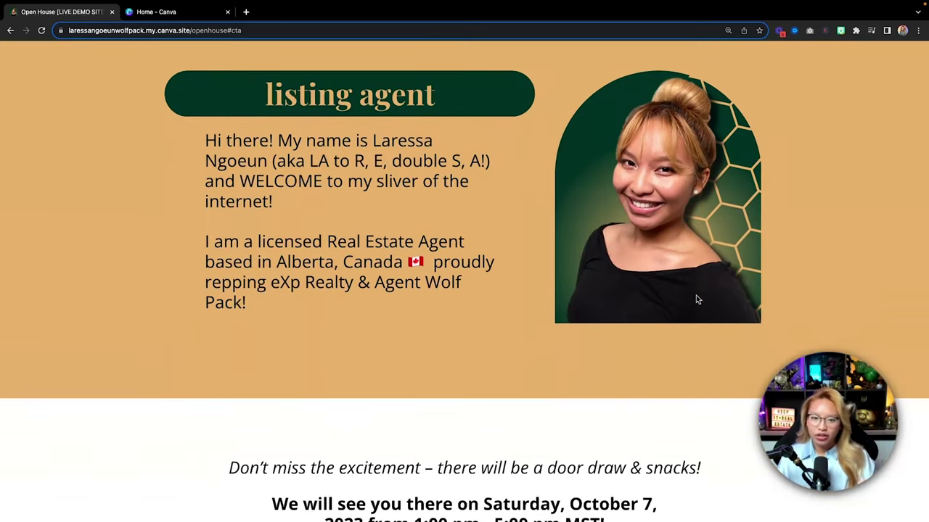
scroll(696, 299, down, 1)
scroll(695, 297, down, 4)
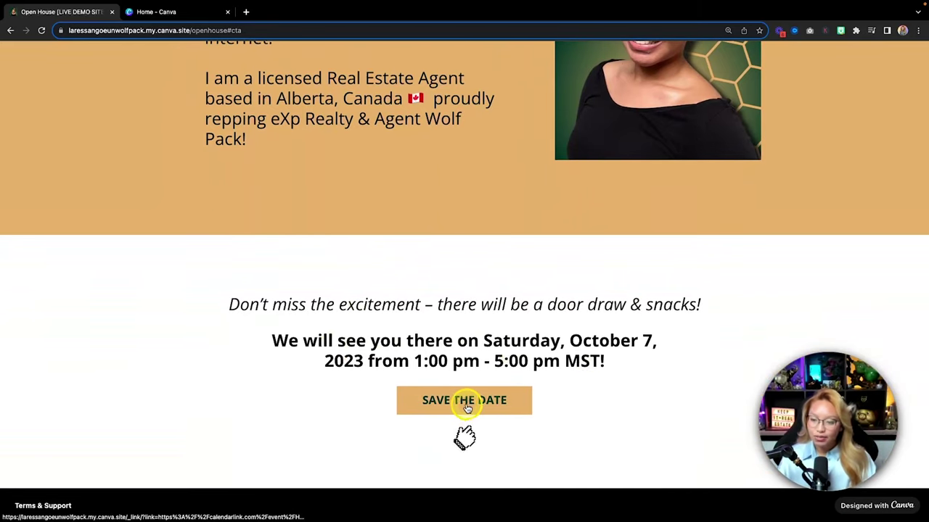
- Open the calendar event through the closing Save the Date link and check its Add to Calendar options
click(468, 408)
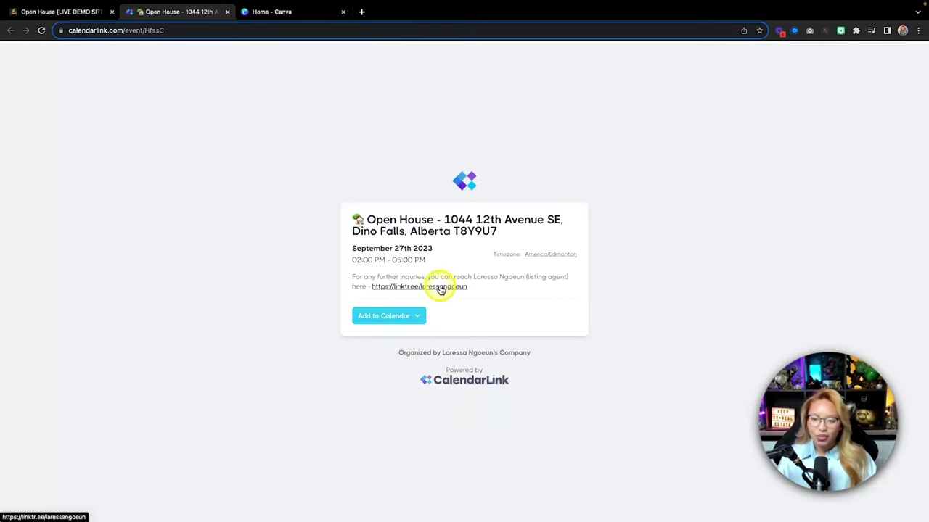
click(395, 317)
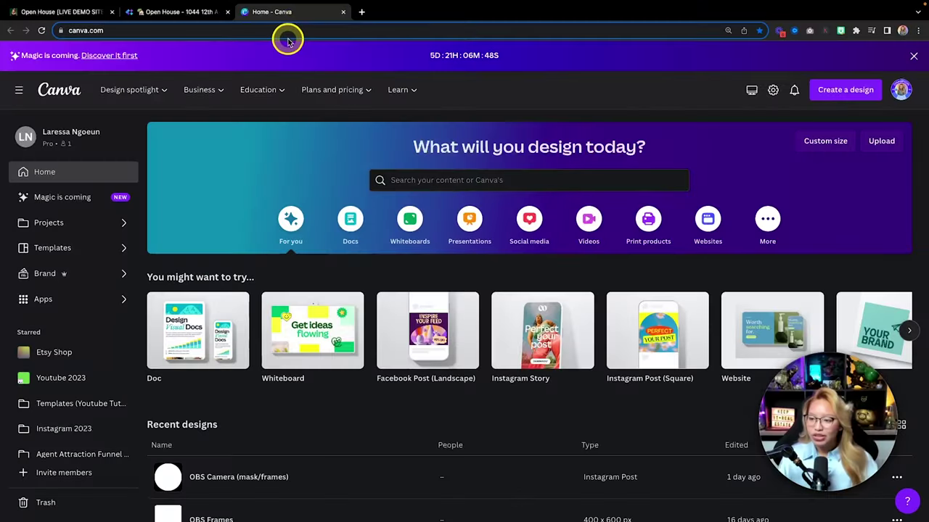
- Switch to the Canva home page and create a blank design of the Website type
key(fn)
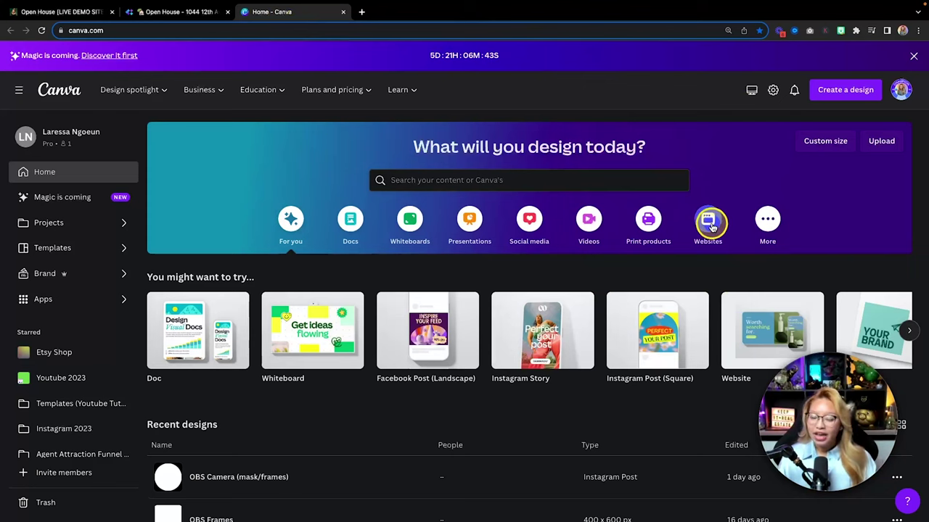
click(711, 225)
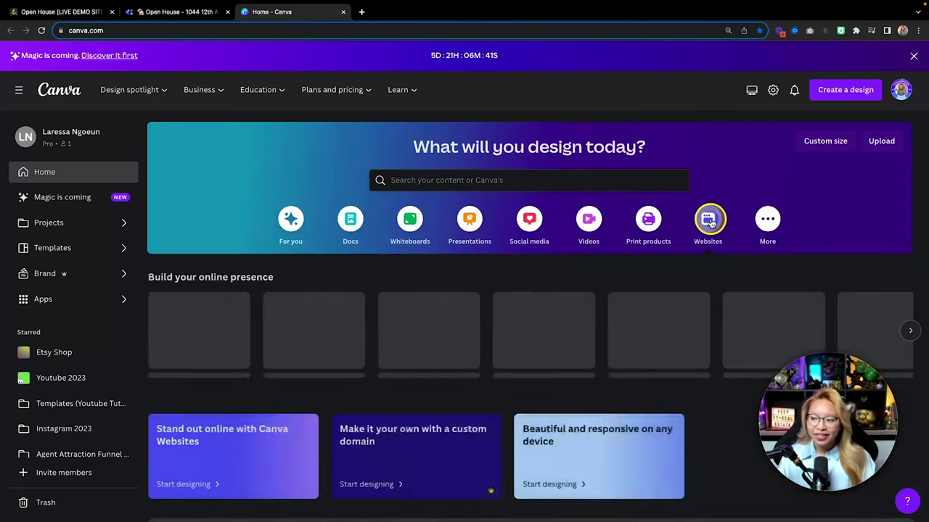
scroll(357, 271, down, 10)
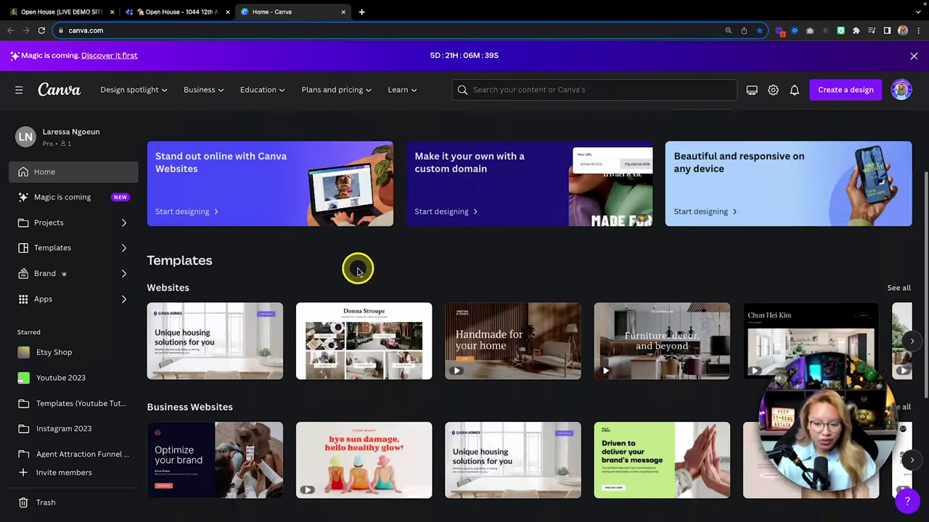
scroll(357, 270, up, 10)
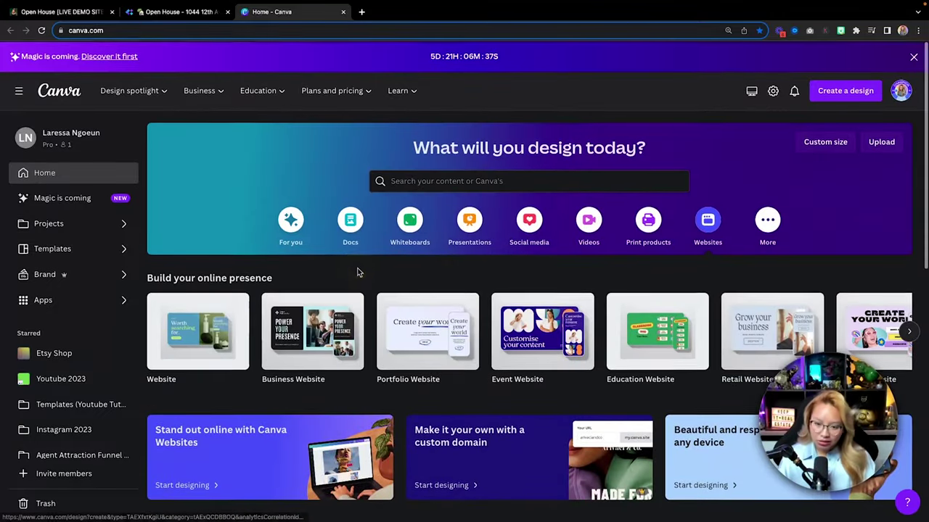
click(212, 346)
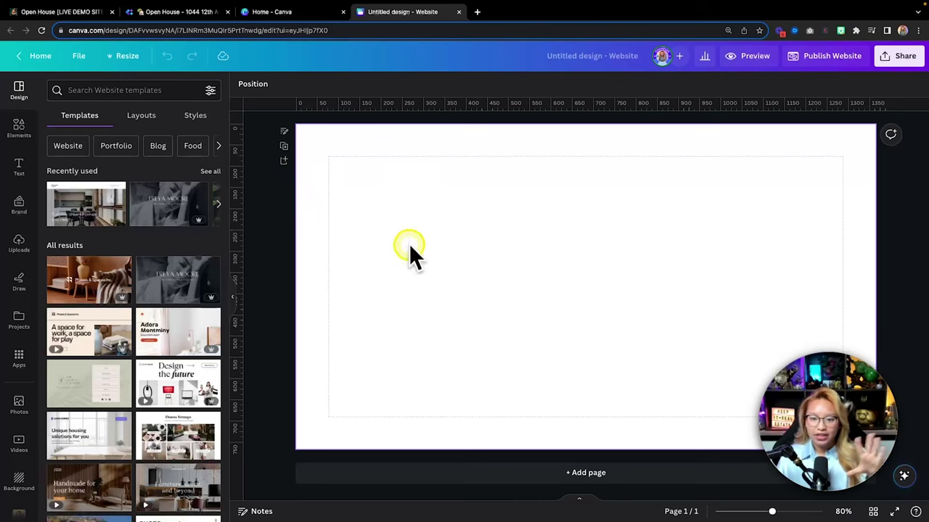
- Browse the website templates, inspect the pages of White and Orange Simple Light Real Estate Portfolio & Resume Website, and return to the template list
key(fn)
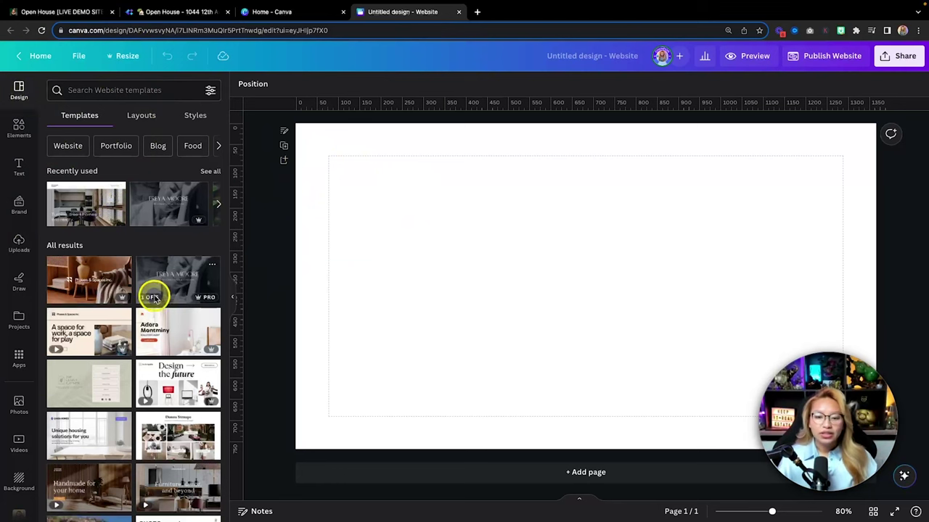
scroll(128, 317, down, 4)
scroll(127, 314, up, 4)
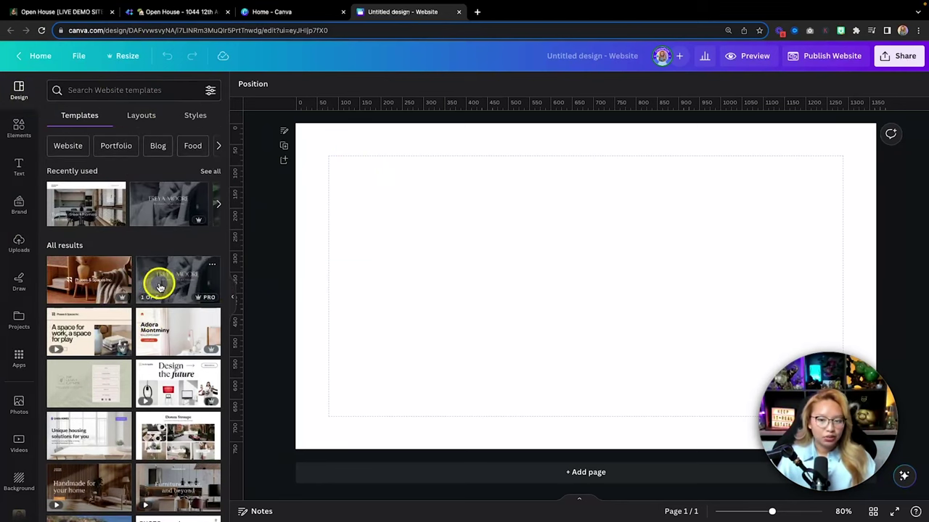
scroll(113, 336, down, 1)
click(174, 251)
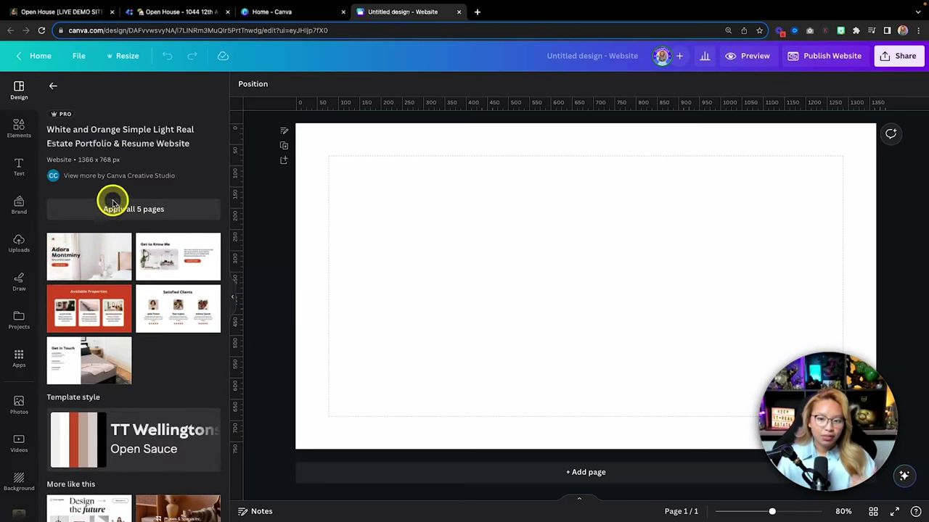
key(fn)
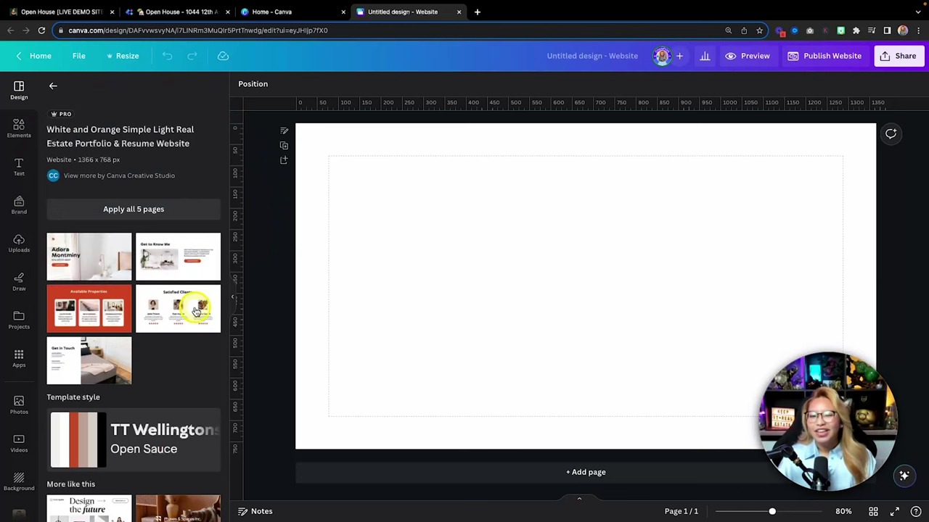
click(53, 87)
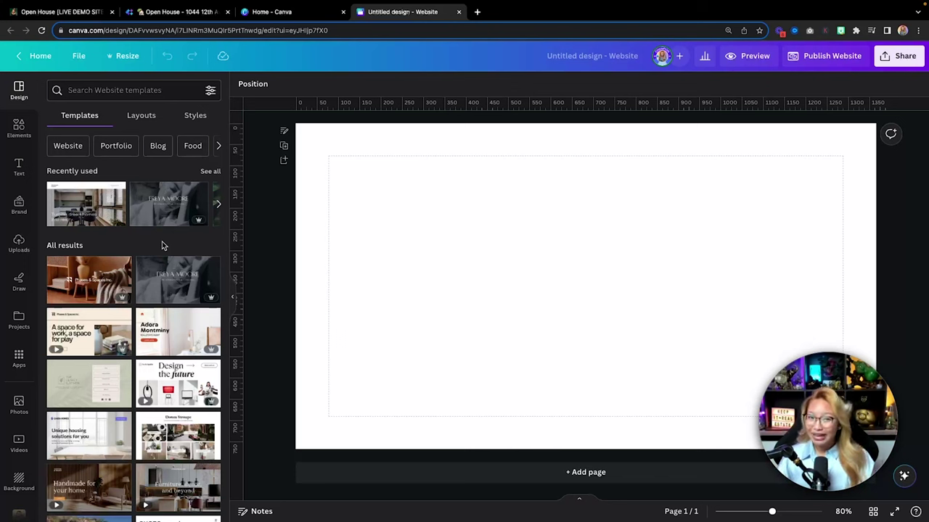
- Browse the ready-made website page layouts for the blank design
click(173, 238)
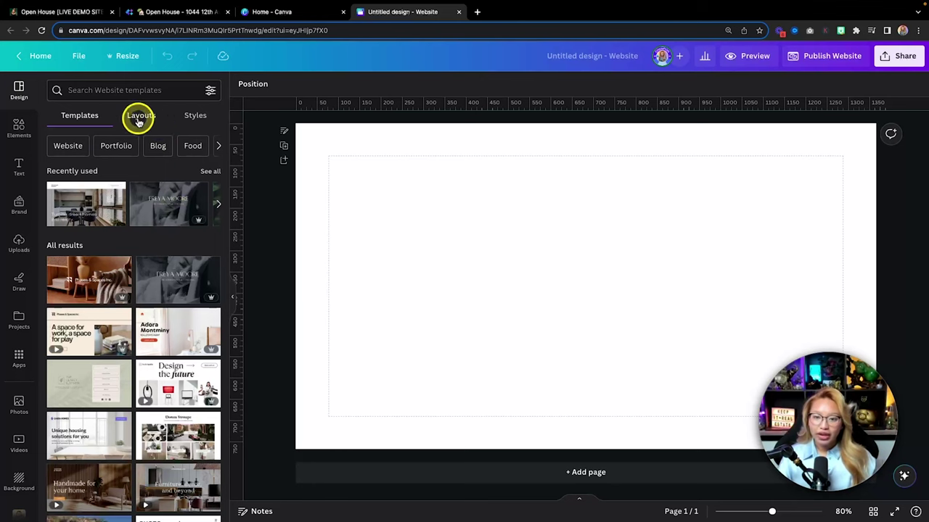
key(fn)
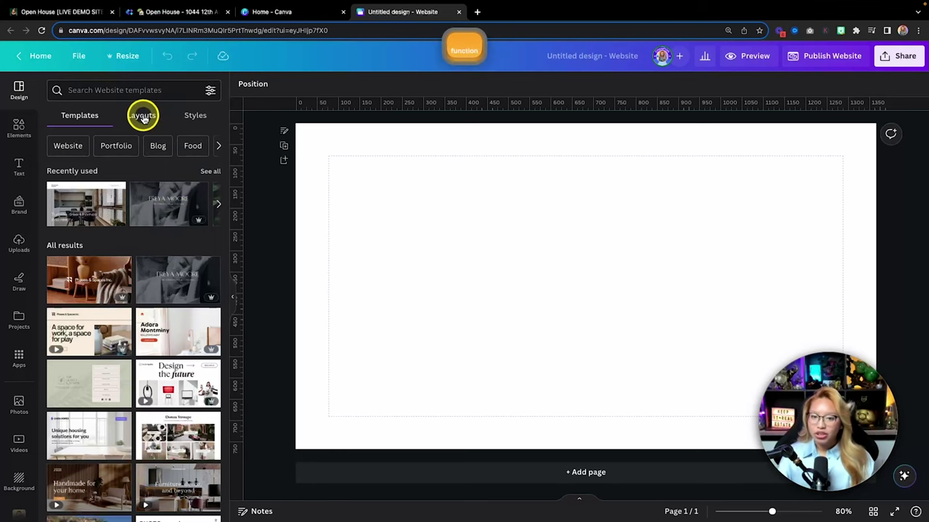
click(143, 118)
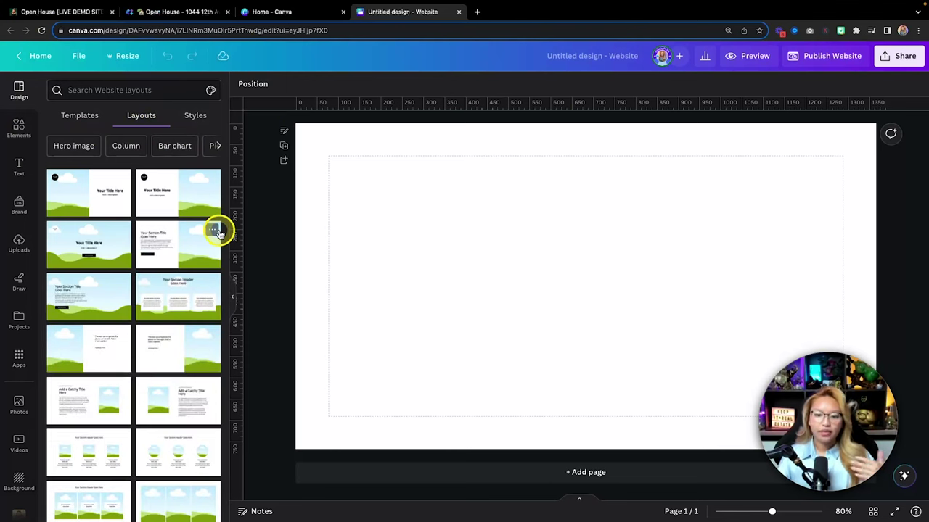
scroll(151, 275, down, 5)
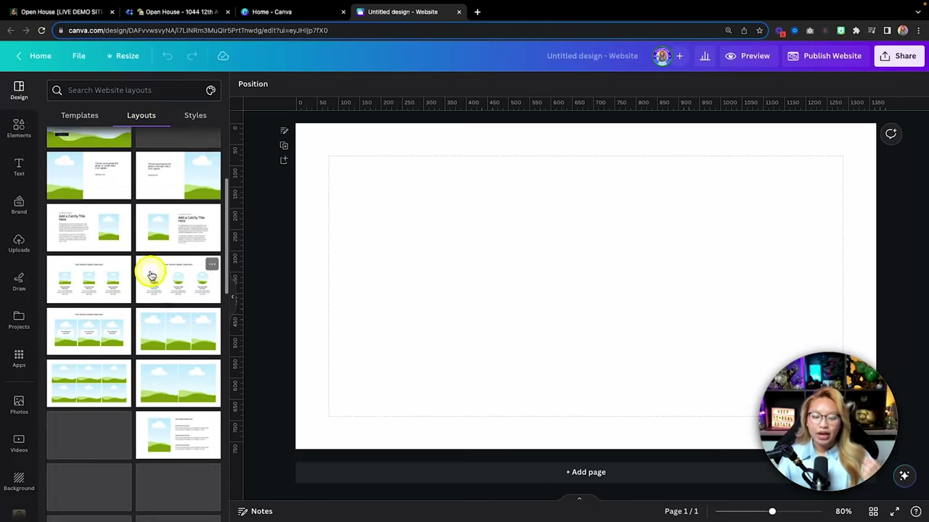
scroll(151, 275, down, 5)
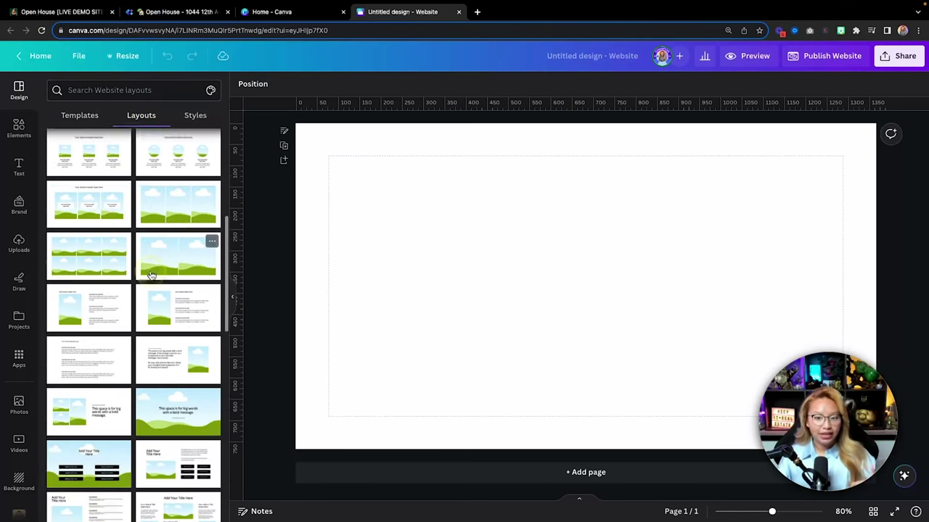
scroll(151, 275, down, 1)
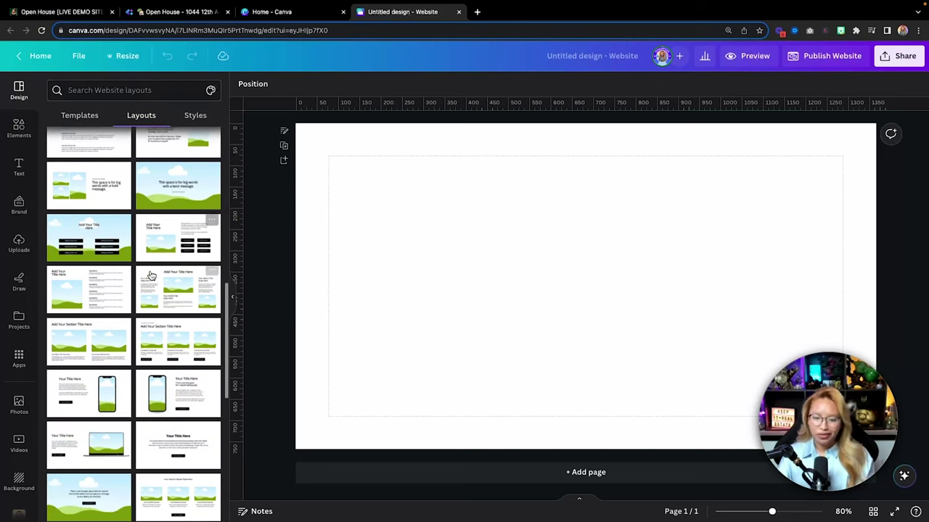
scroll(151, 274, up, 11)
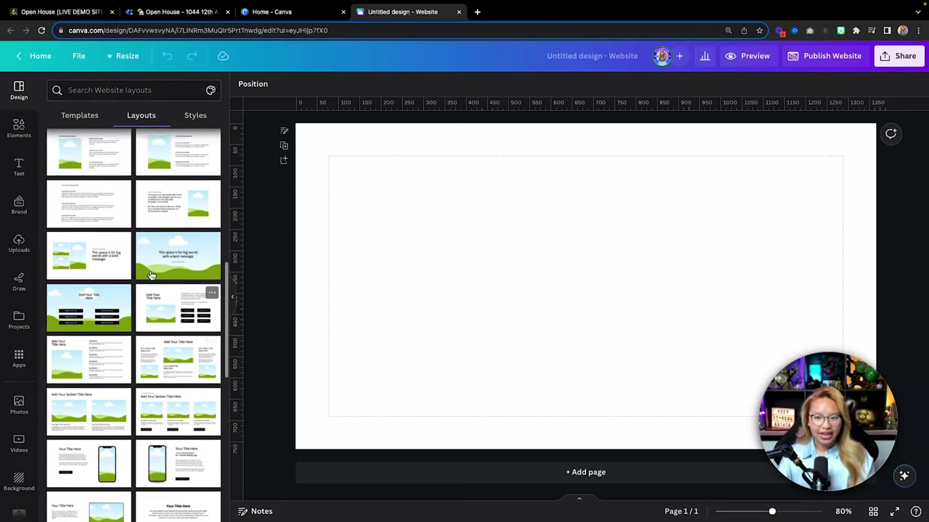
click(184, 250)
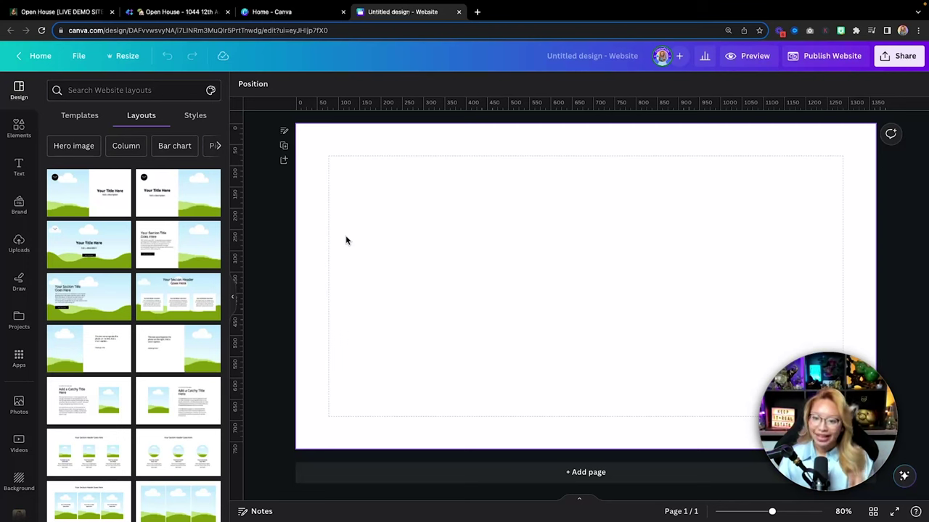
click(235, 240)
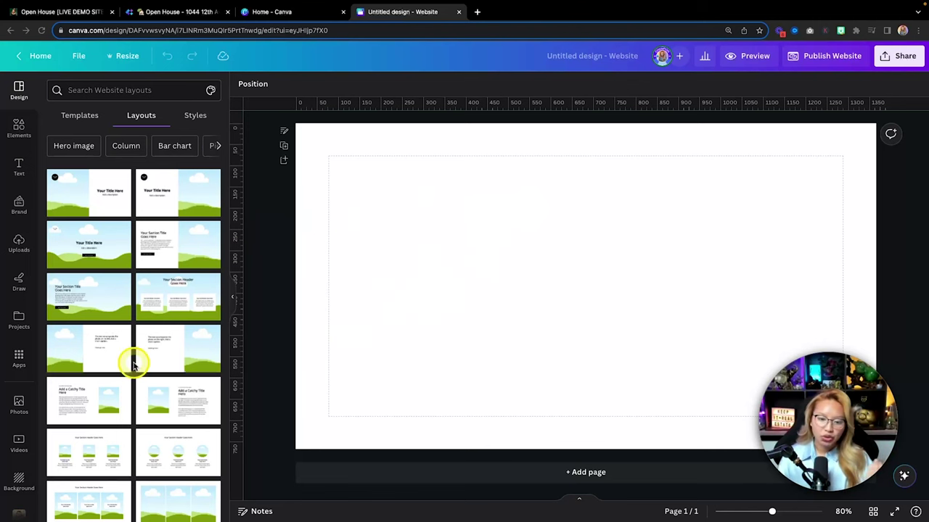
- Open the Example Listing Photos folder and set the living room photo with yellow armchairs as the page's full background
scroll(35, 406, down, 3)
scroll(35, 409, down, 5)
scroll(36, 410, down, 5)
scroll(36, 410, down, 3)
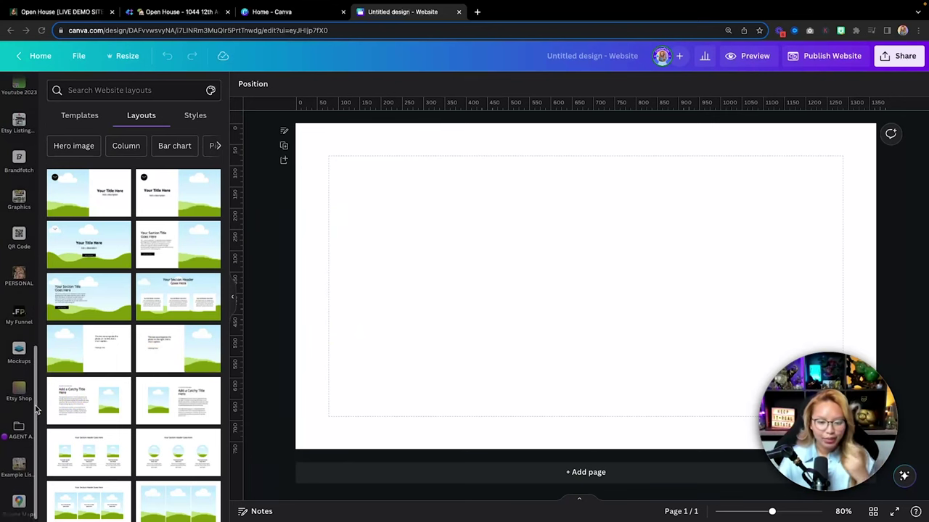
click(21, 463)
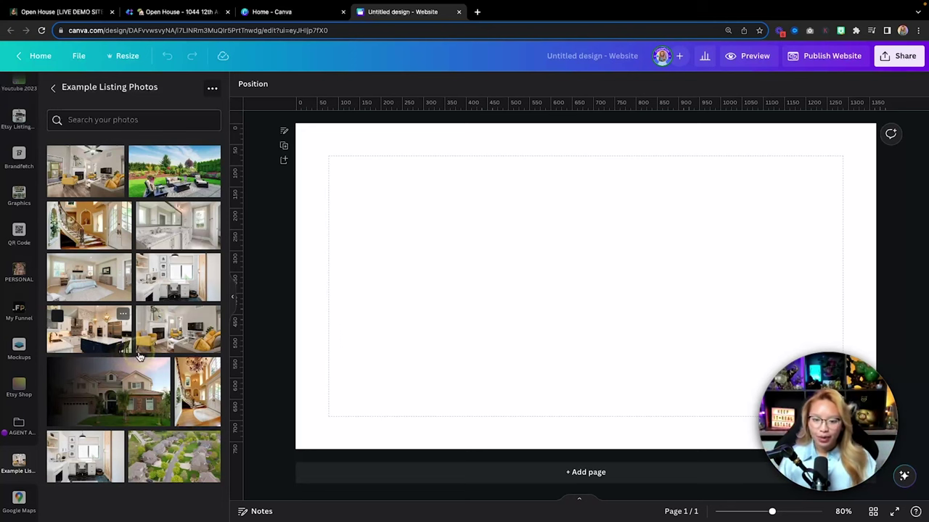
drag(182, 321, 311, 310)
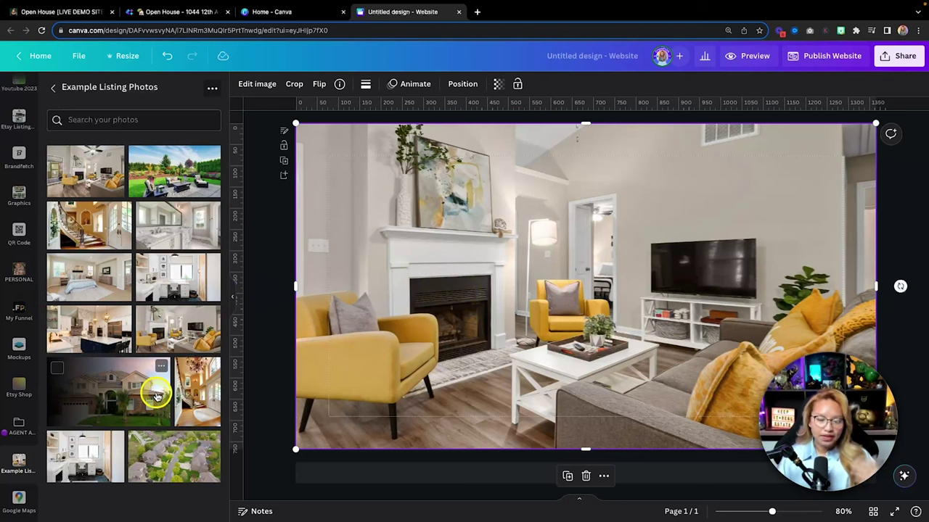
click(880, 227)
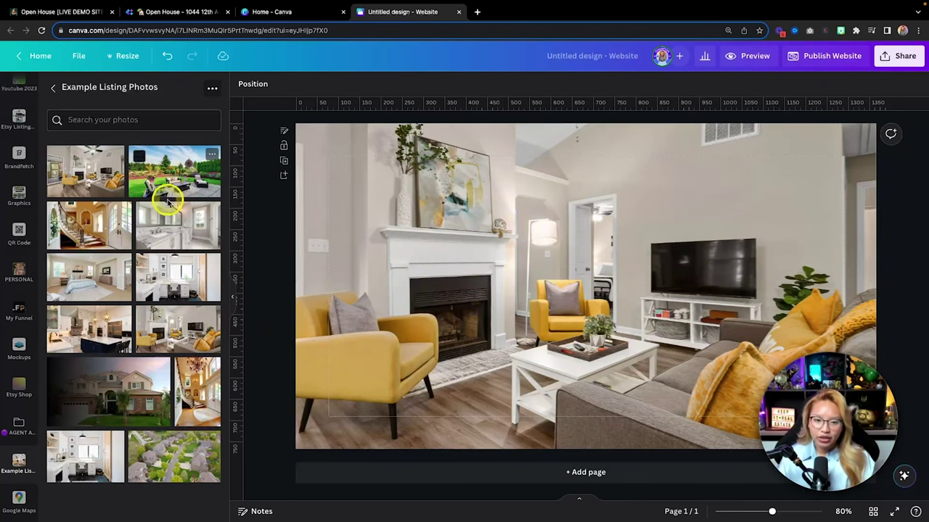
- Add a square shape and turn it into a black overlay with transparency 70 that covers the whole background photo
scroll(25, 151, up, 5)
scroll(22, 138, up, 2)
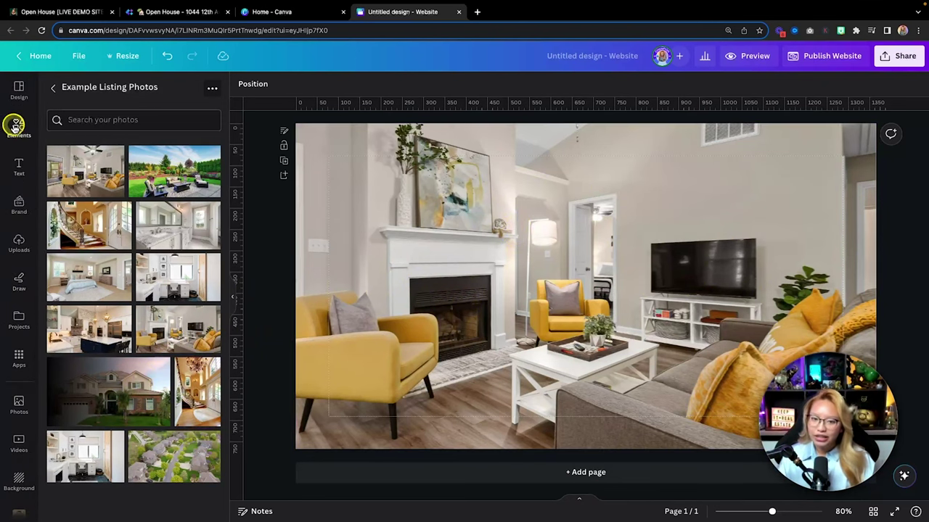
click(16, 123)
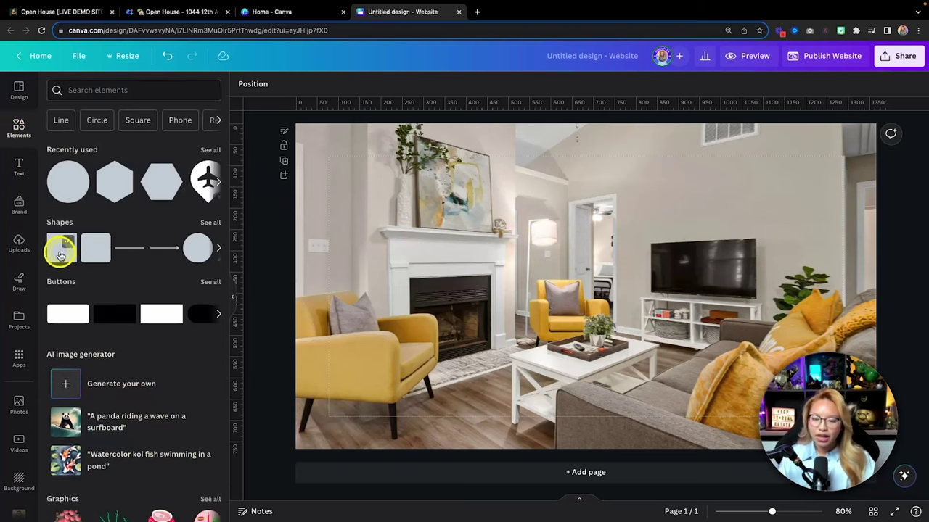
click(61, 252)
drag(582, 282, 358, 199)
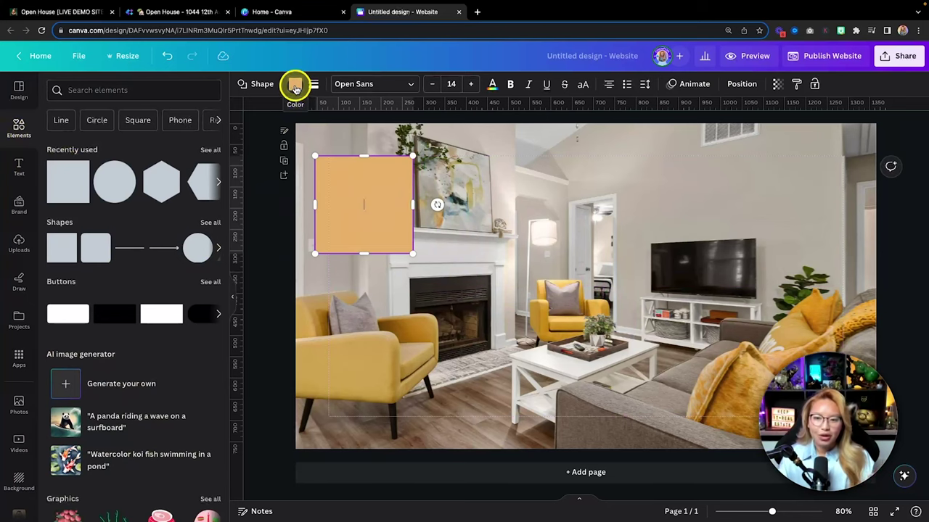
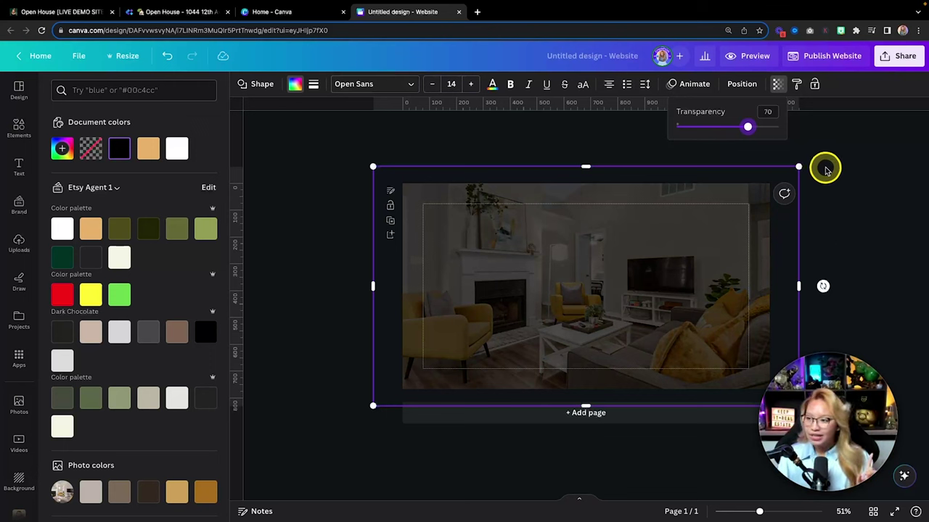
click(817, 84)
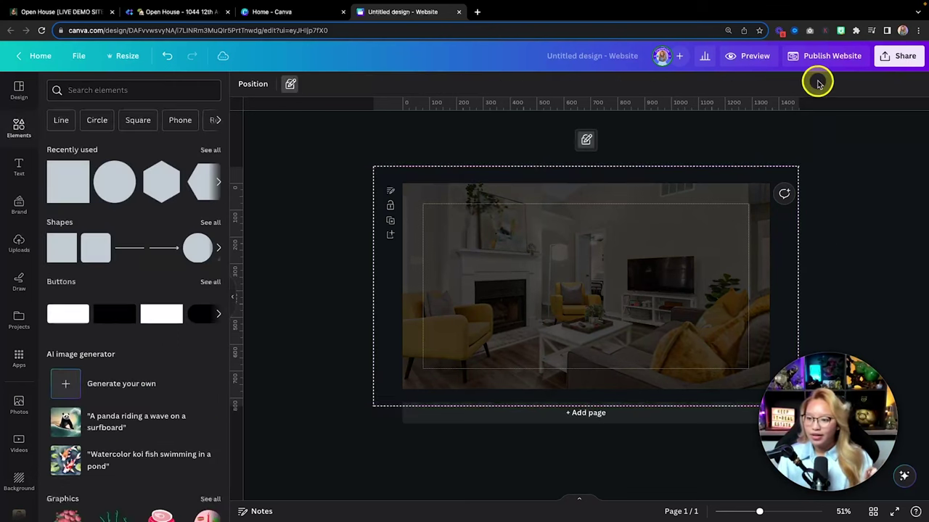
click(585, 285)
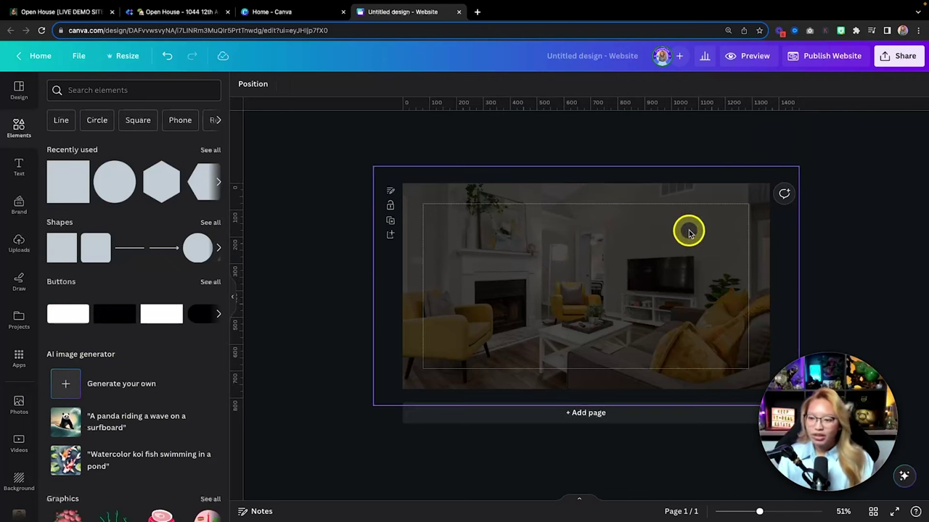
- Preview the website in desktop and mobile views, and return to the editor
click(740, 61)
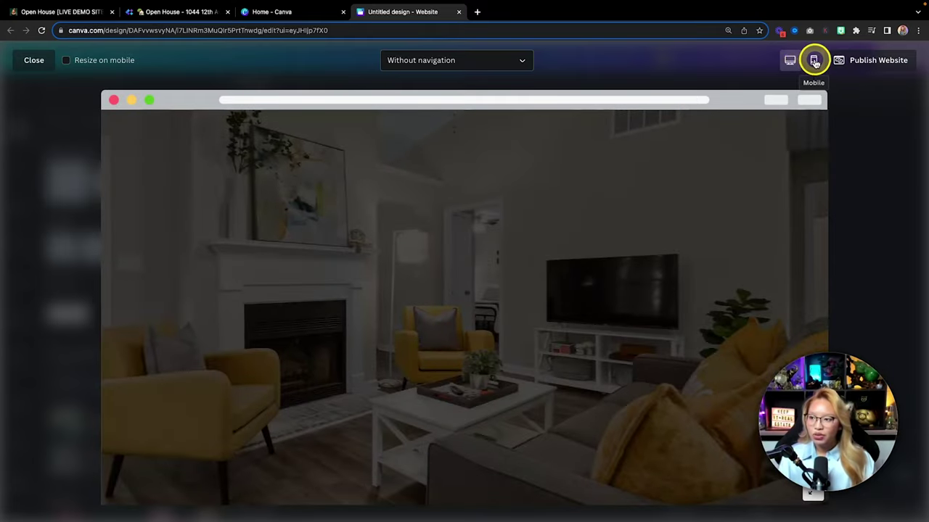
click(811, 60)
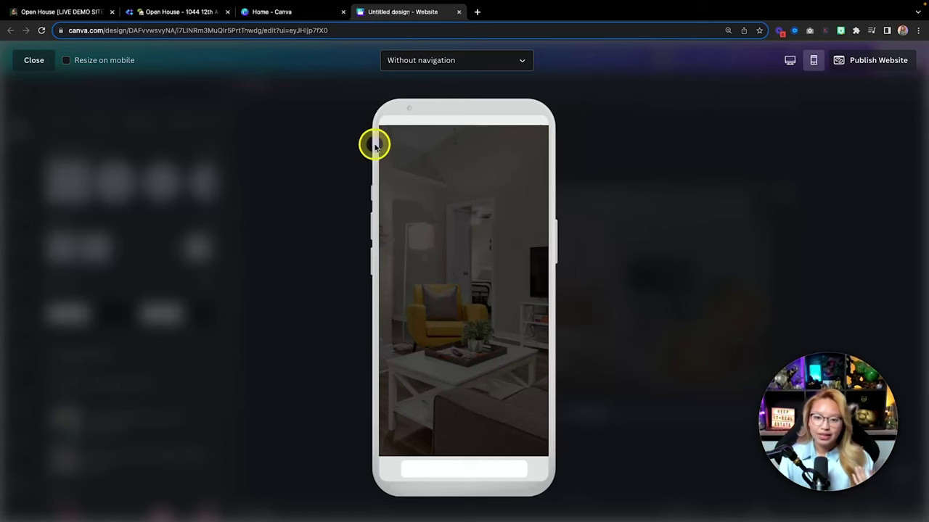
click(33, 65)
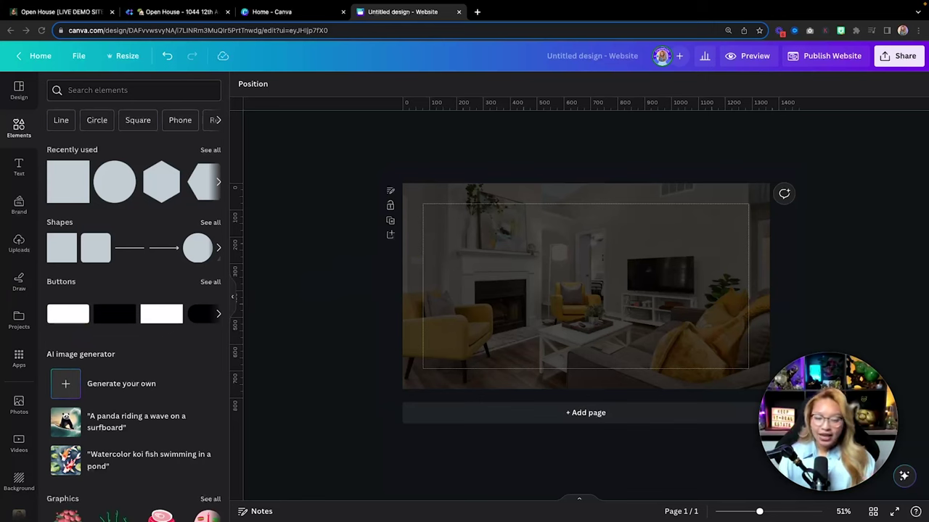
- Paste the copied "Explore Your Future Home-To-Be" heading and its open house description onto the darkened hero page
click(20, 169)
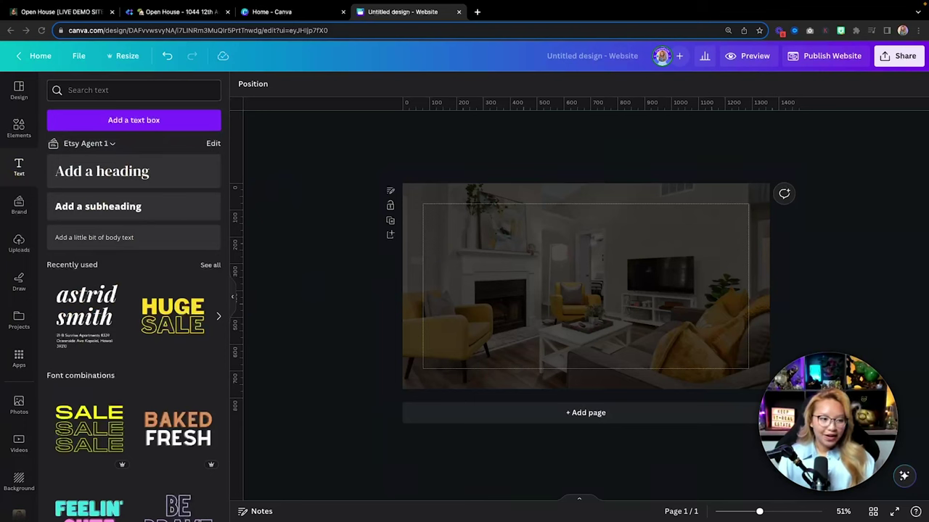
key(shift)
key(super+c)
click(431, 254)
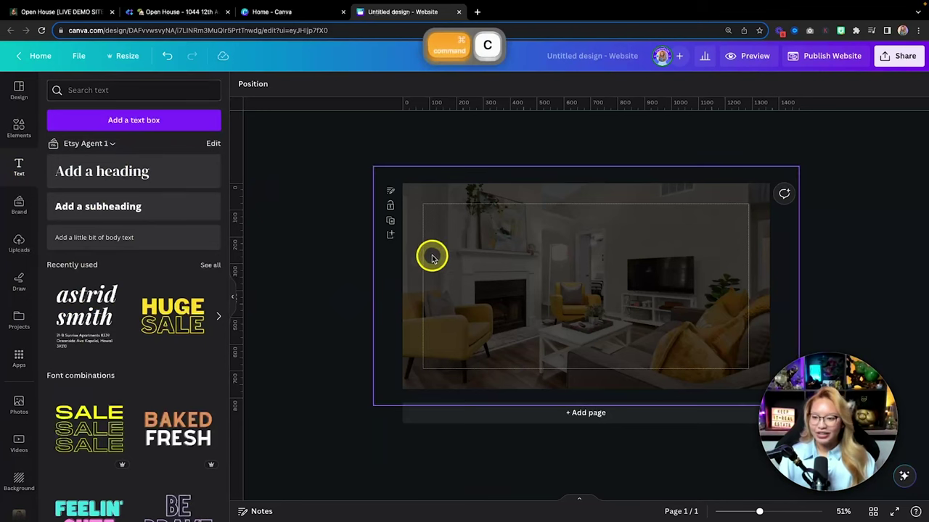
key(super+v)
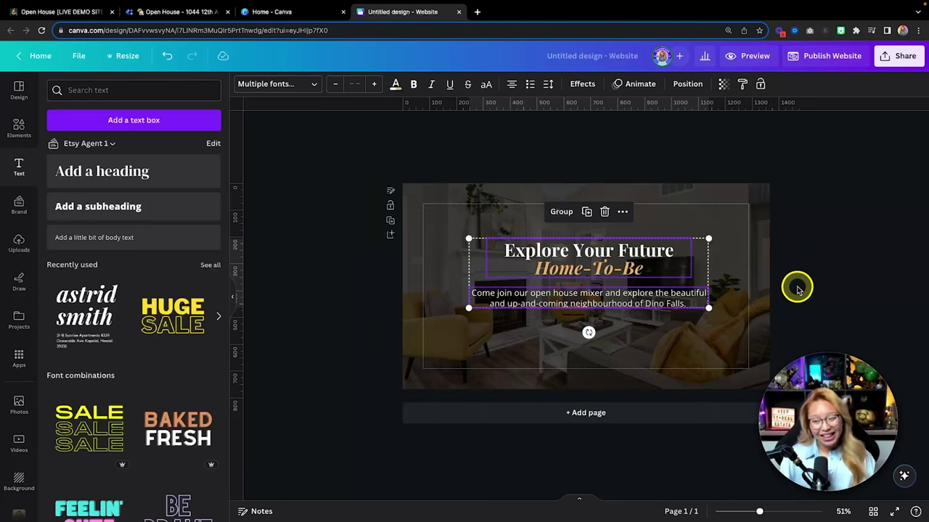
click(740, 269)
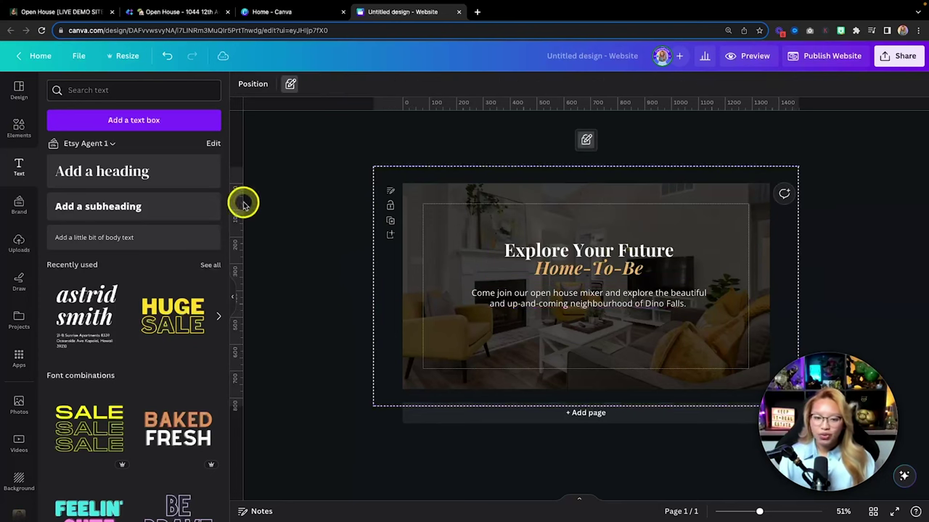
click(125, 121)
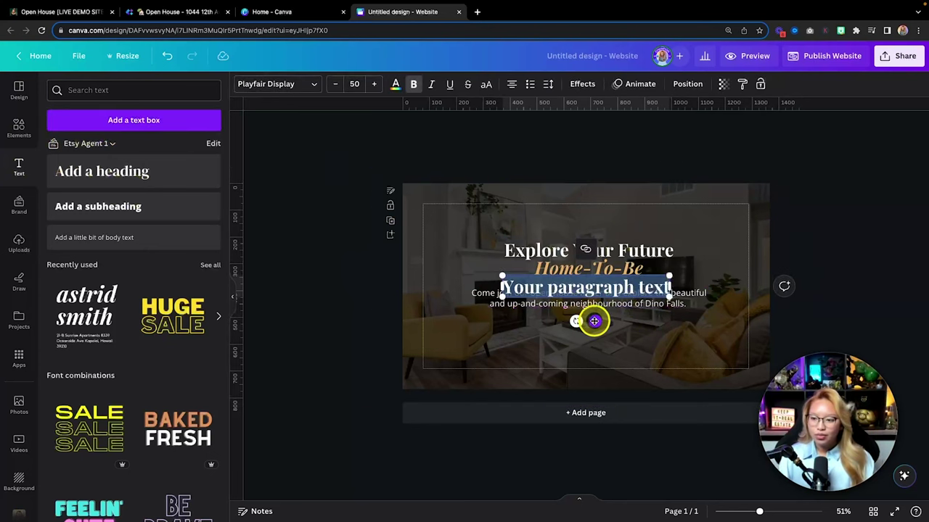
drag(595, 322, 591, 259)
key(BackSpace)
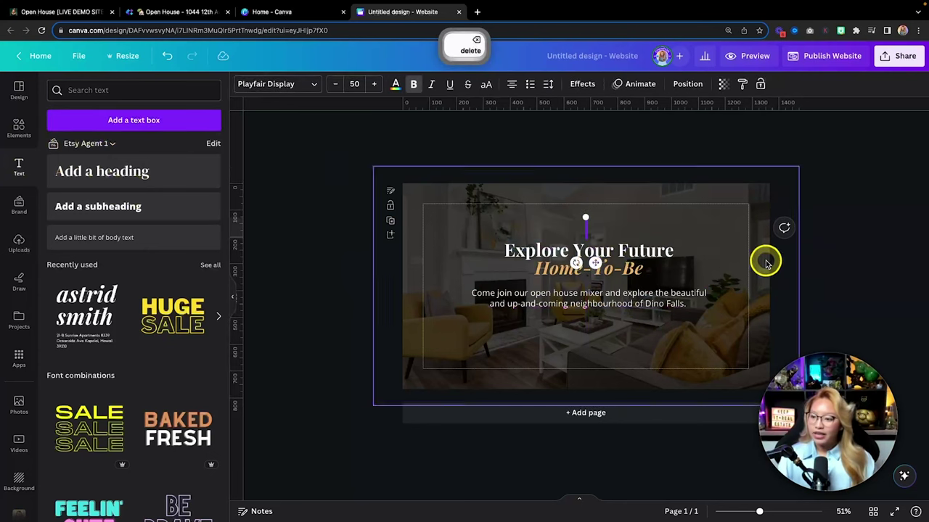
click(695, 232)
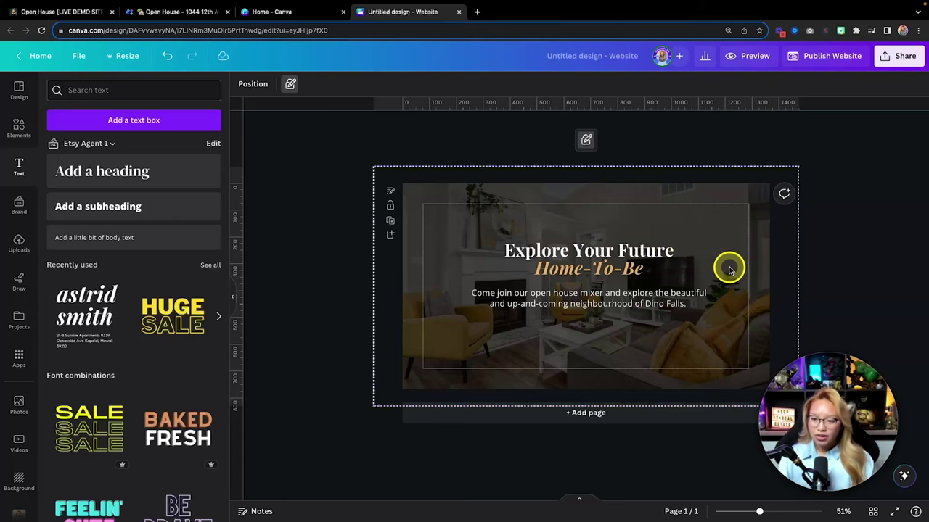
- Add a square shape, flatten it into a button-sized rectangle, and place it centred just below the description text
ctrl+scroll(730, 270, up, 5)
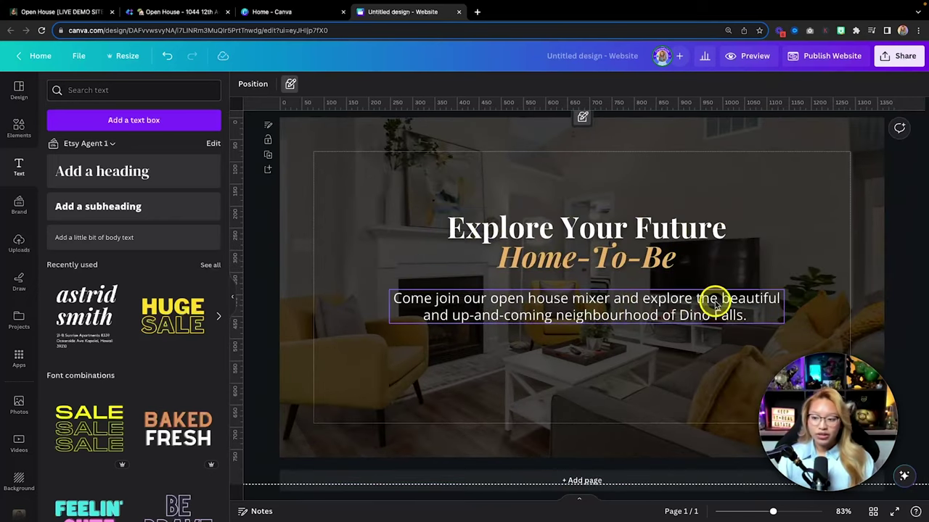
scroll(624, 381, down, 1)
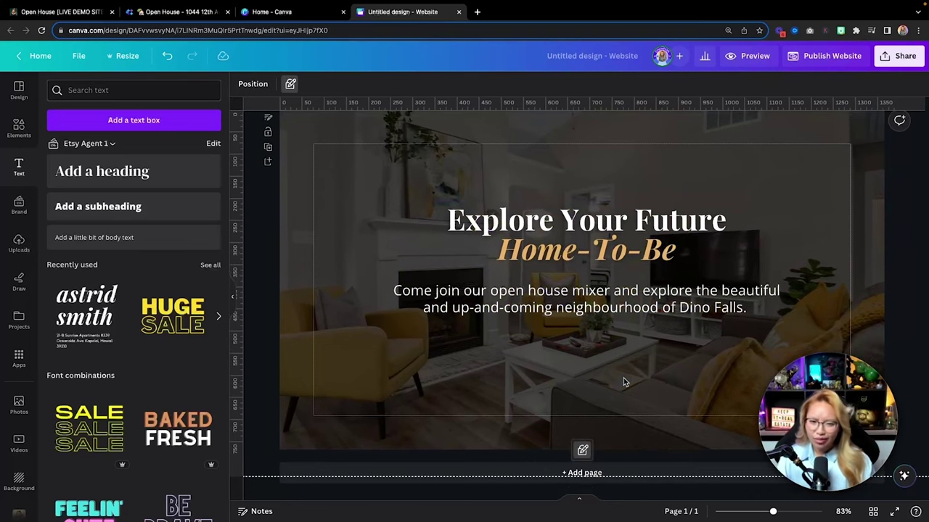
click(566, 373)
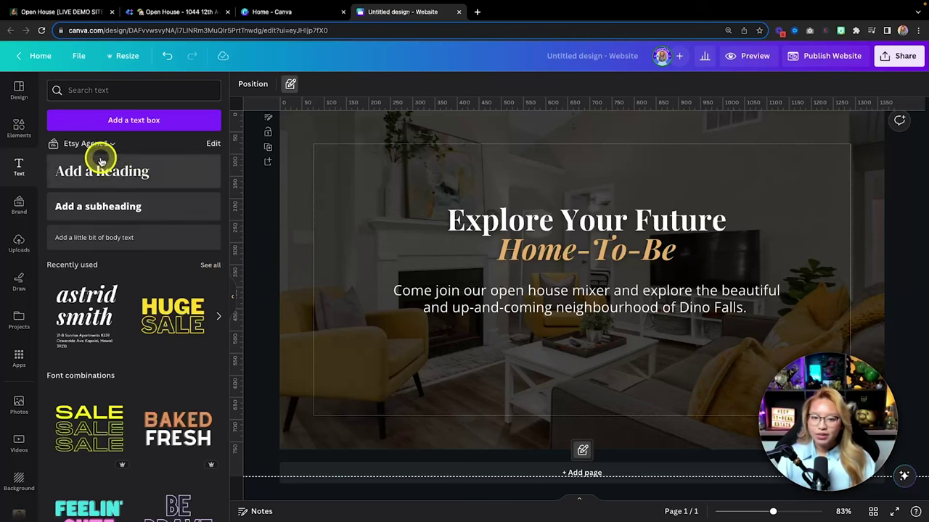
click(20, 129)
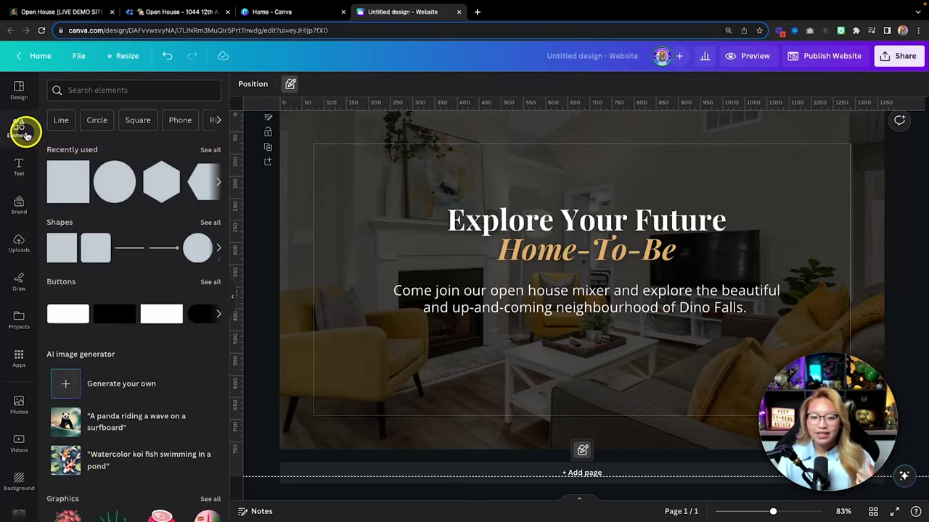
click(62, 260)
drag(609, 280, 599, 334)
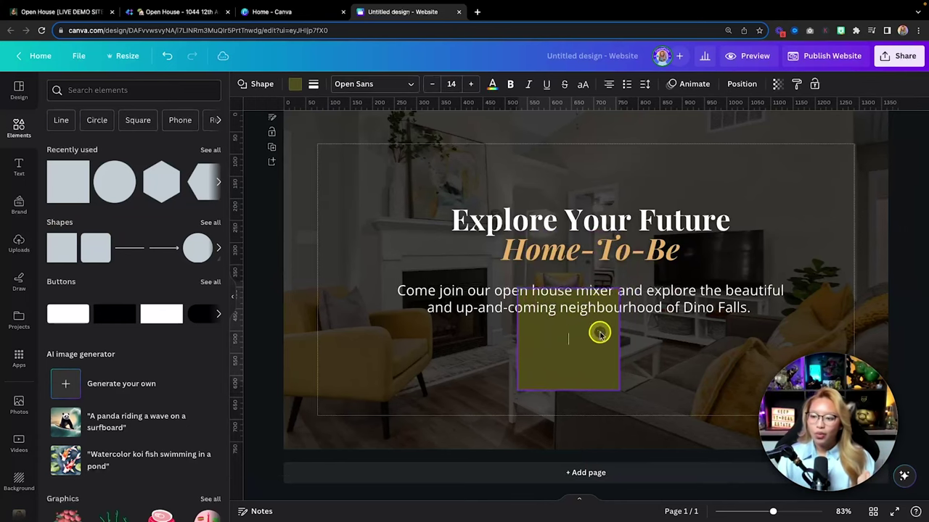
drag(569, 290, 570, 369)
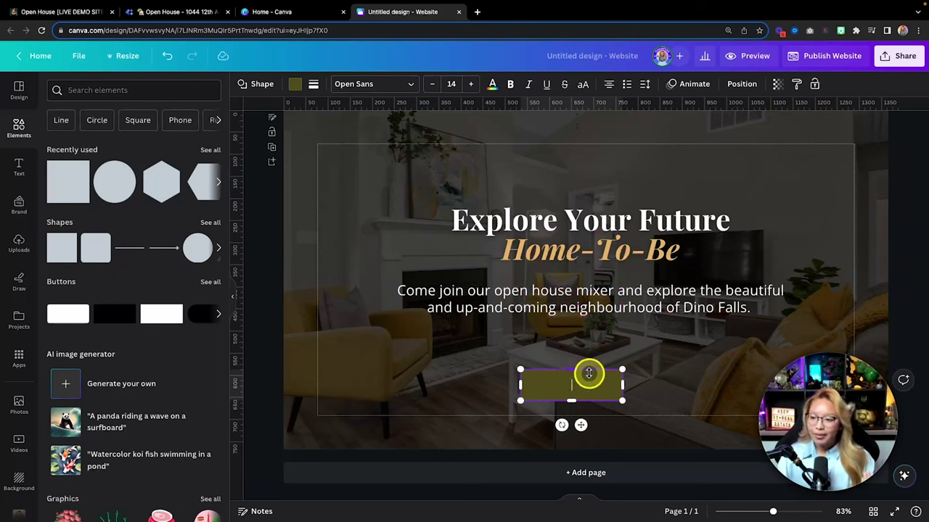
drag(583, 425, 597, 387)
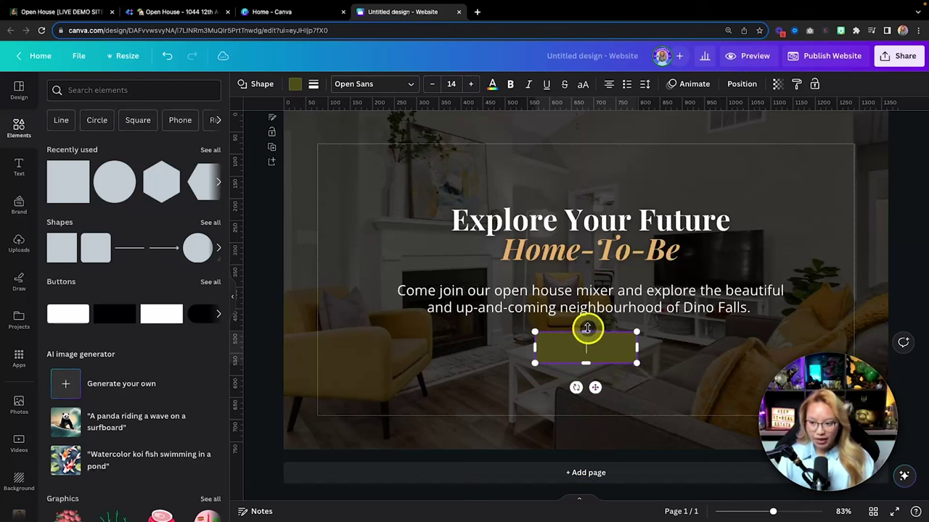
drag(587, 332, 587, 337)
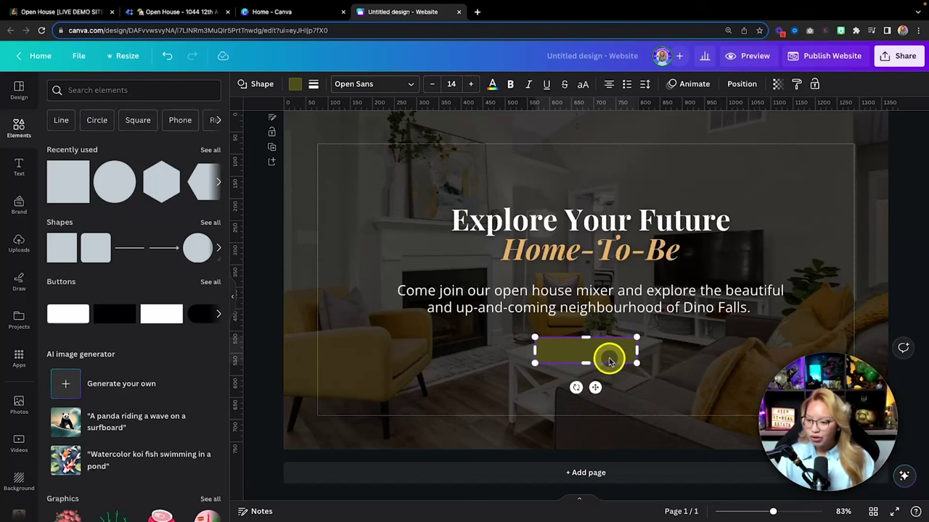
drag(597, 387, 599, 385)
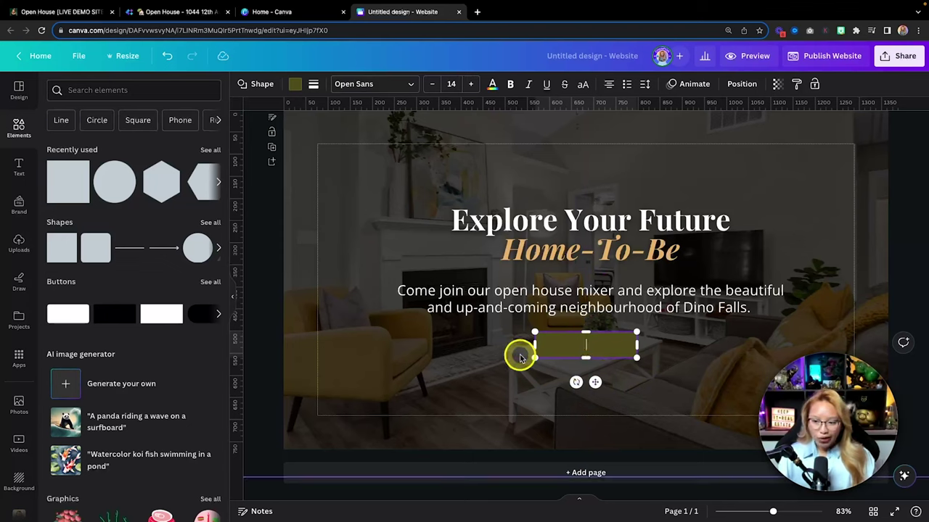
- Fill the button rectangle with the light orange document color, widen it slightly, and recentre it under the description
click(296, 84)
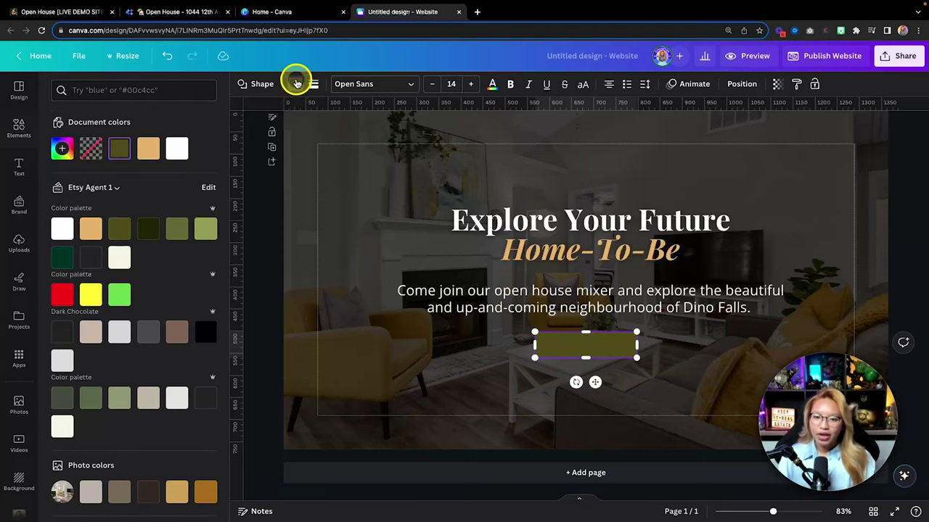
click(151, 151)
drag(535, 344, 521, 344)
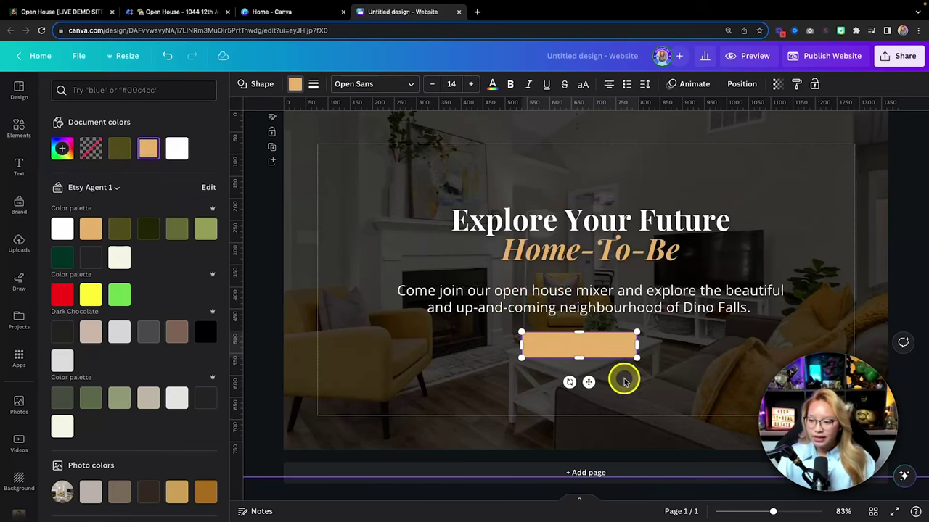
super+scroll(622, 377, up, 5)
drag(581, 346, 587, 347)
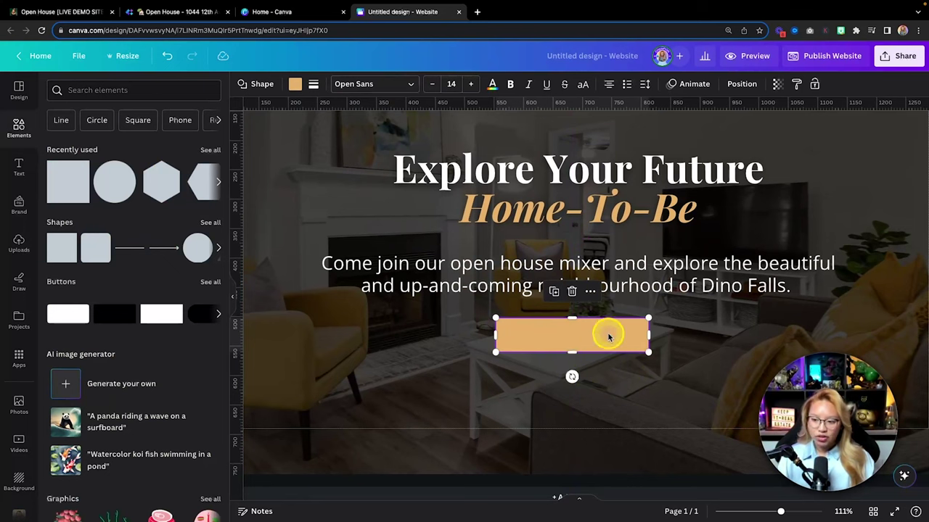
click(379, 355)
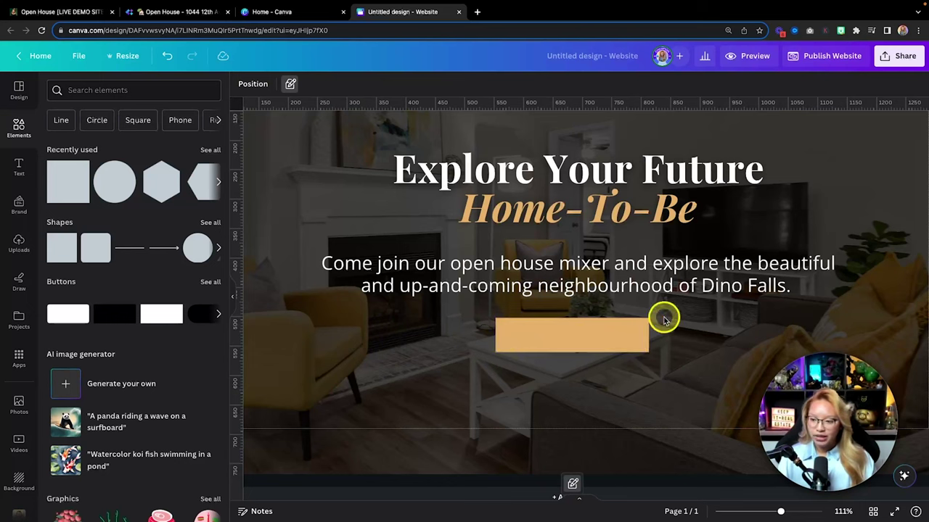
key(BackSpace)
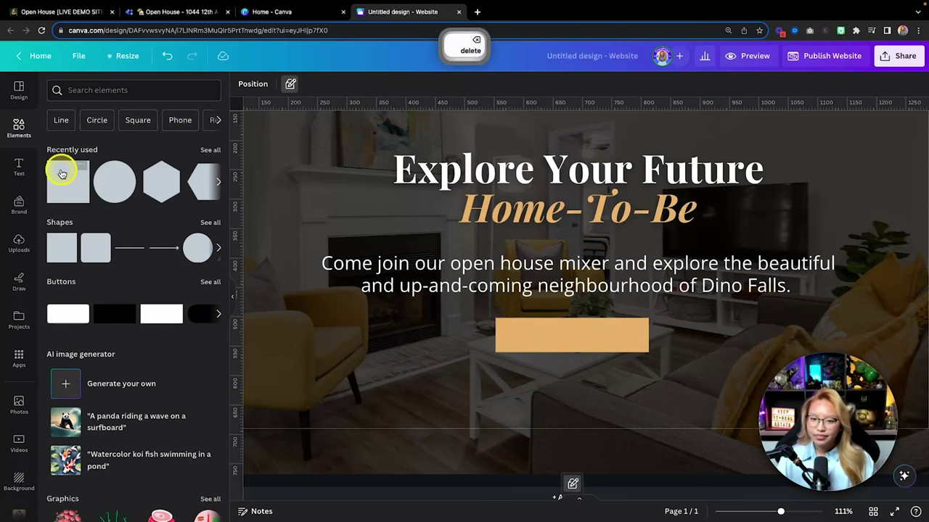
- Add a text box reading "SAVE THE DATE" and centre it on the orange button rectangle
click(18, 166)
click(120, 119)
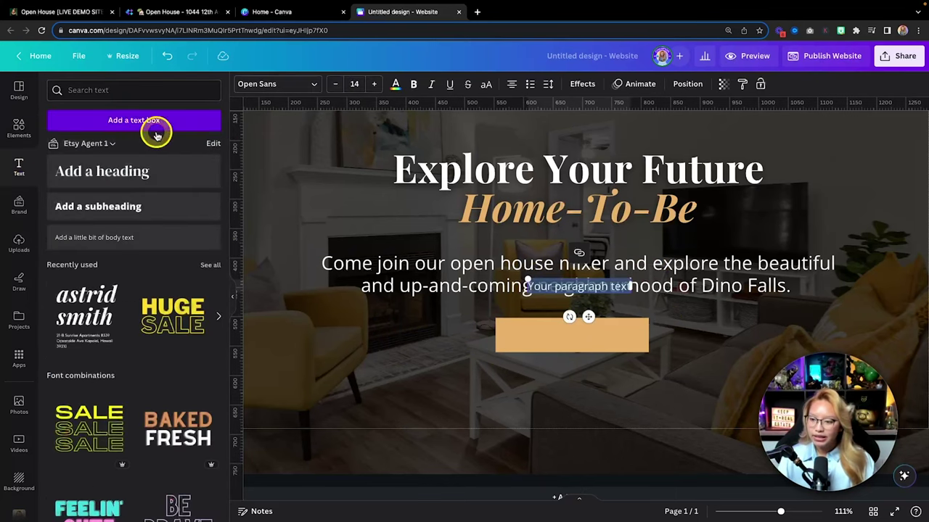
drag(589, 315, 581, 363)
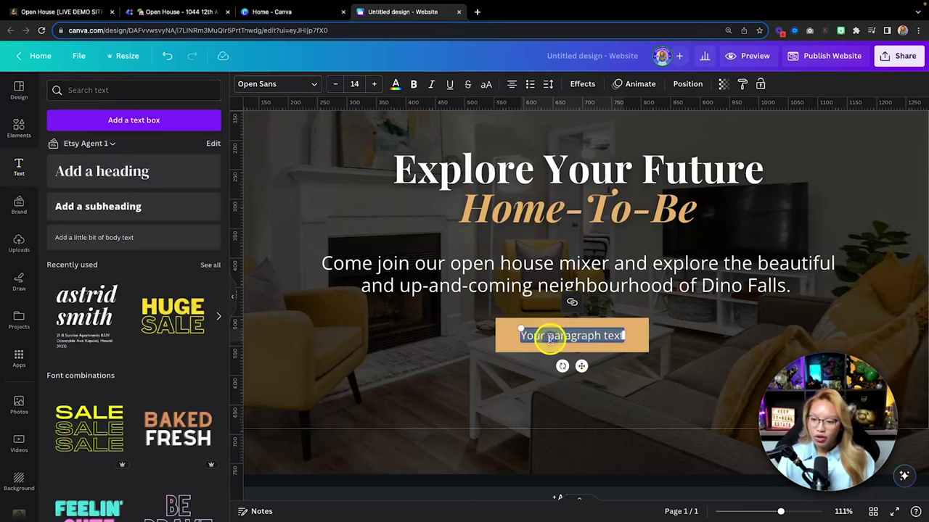
key(Caps_Lock)
text(SAVE)
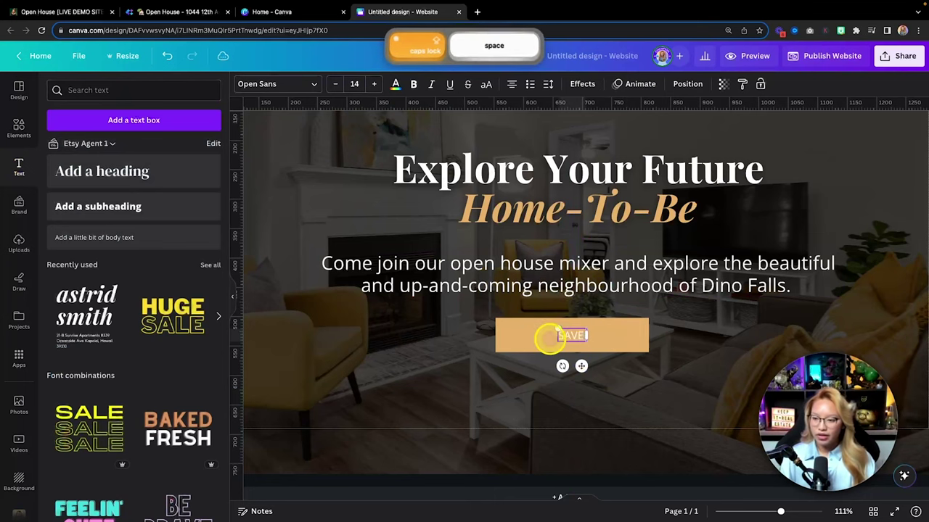
text( THE DATE)
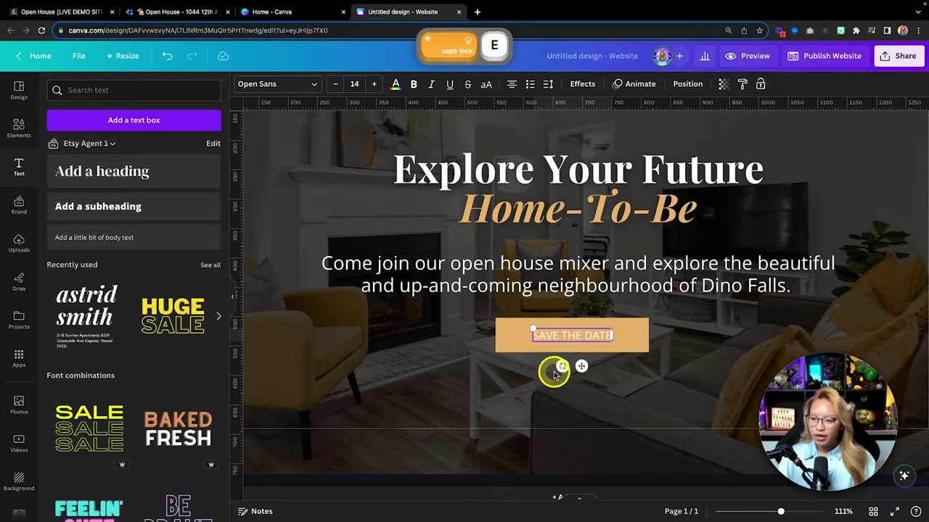
- Make the button text bold, dark green from the brand palette and size 17, and recentre it on the rectangle
click(554, 342)
click(401, 88)
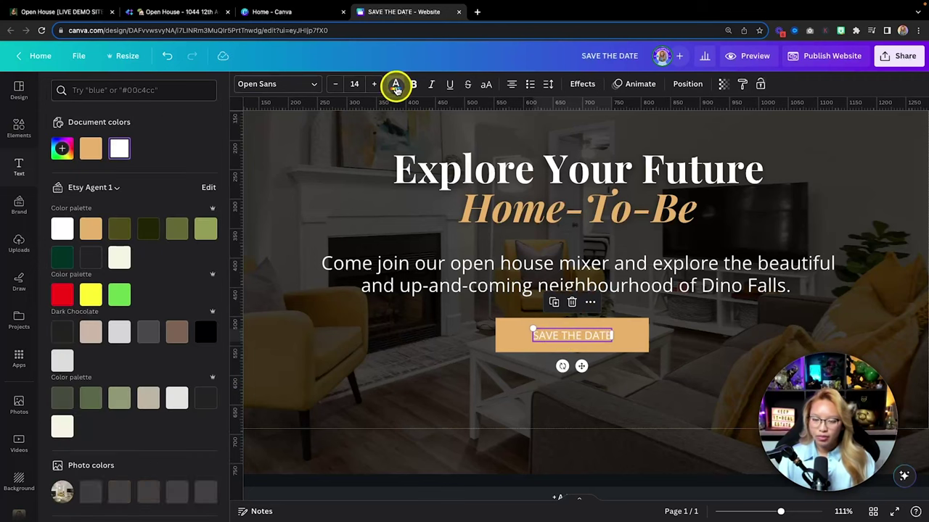
click(63, 257)
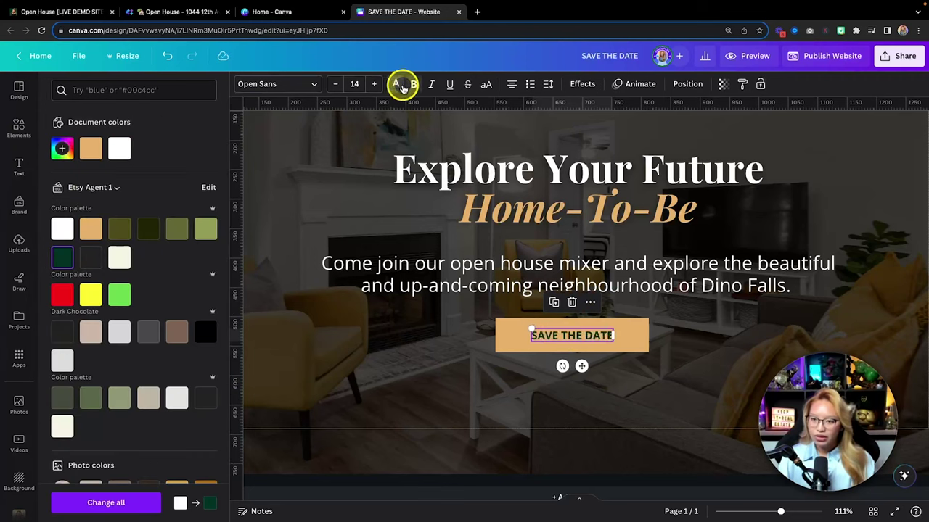
click(374, 84)
click(374, 85)
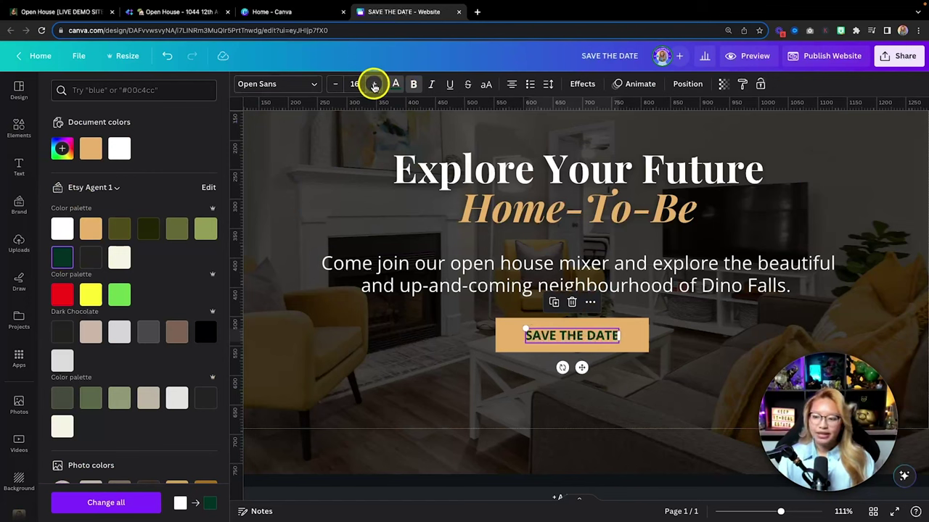
click(375, 85)
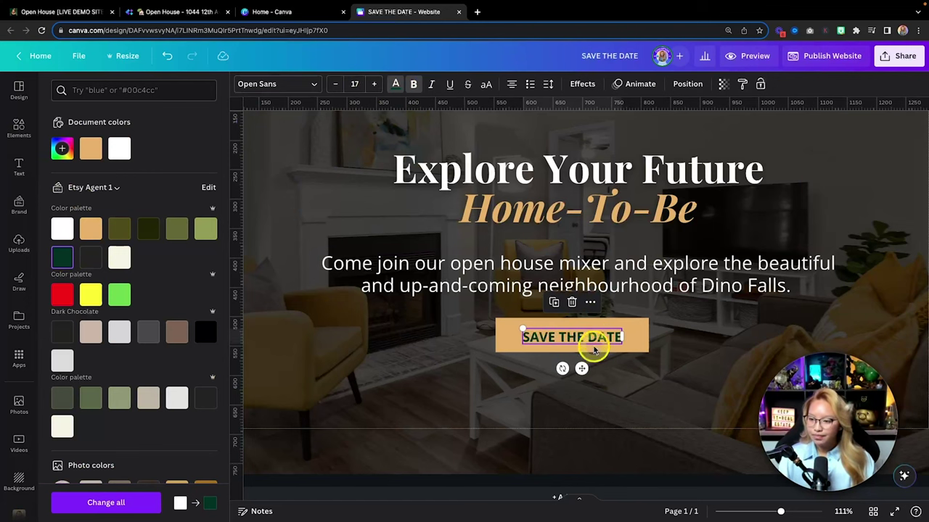
drag(582, 366, 584, 363)
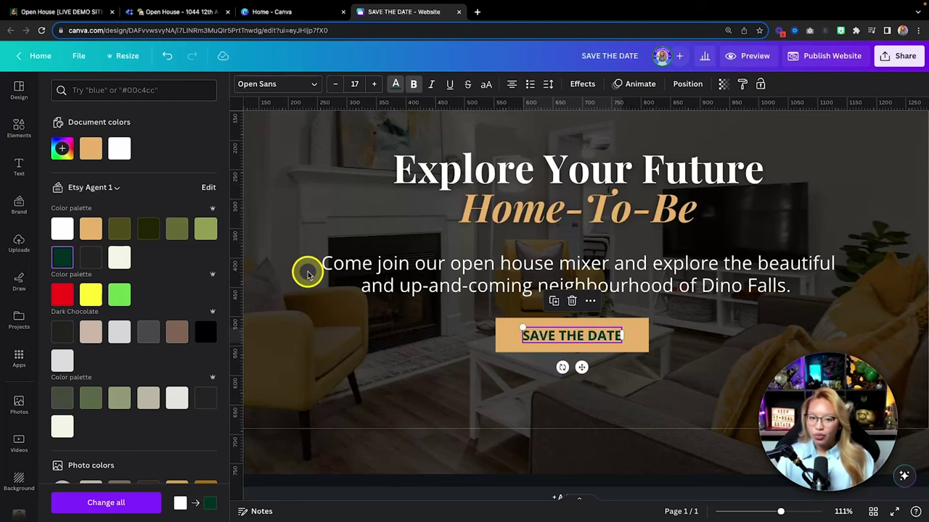
- Search the elements for "click" and filter the results to Animated only
click(19, 129)
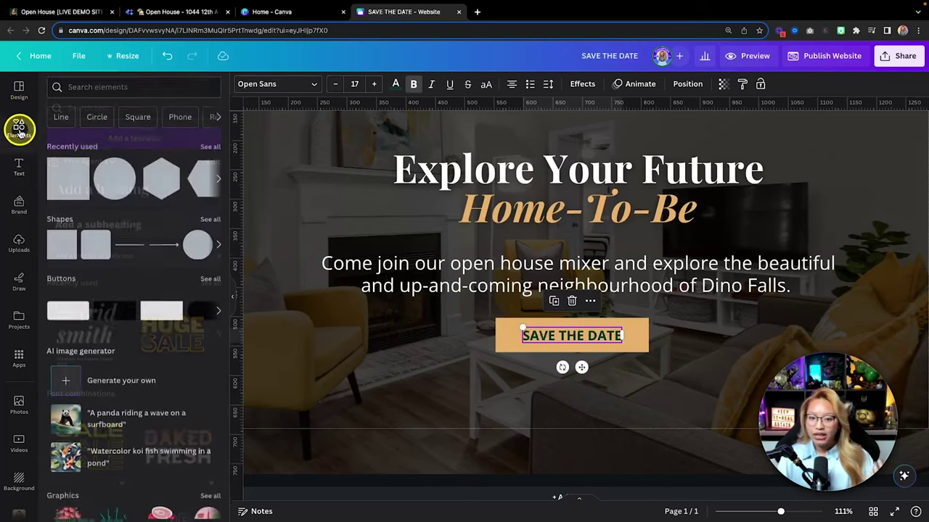
click(102, 92)
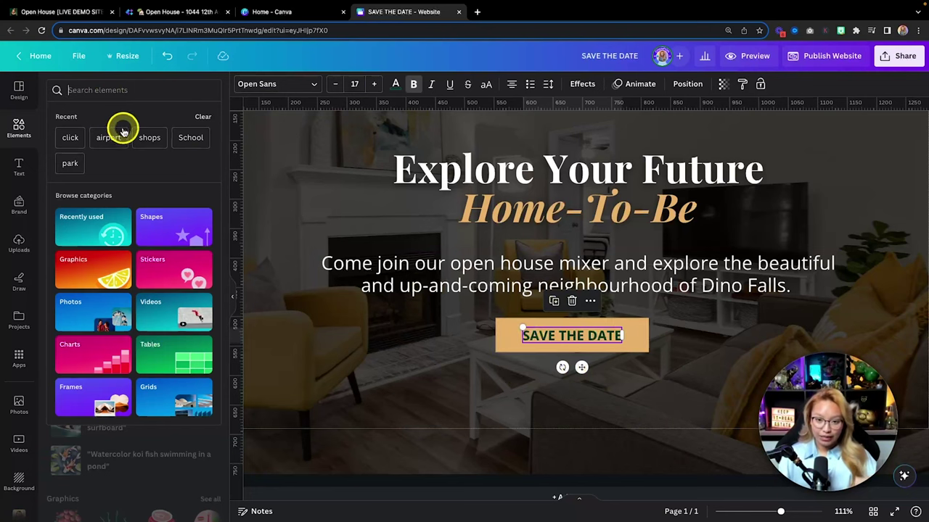
text(CL)
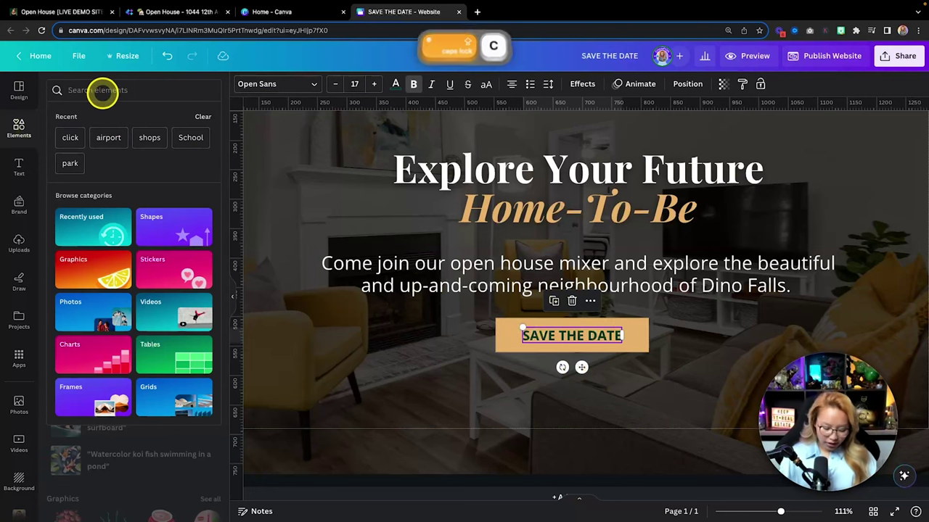
text(ICK)
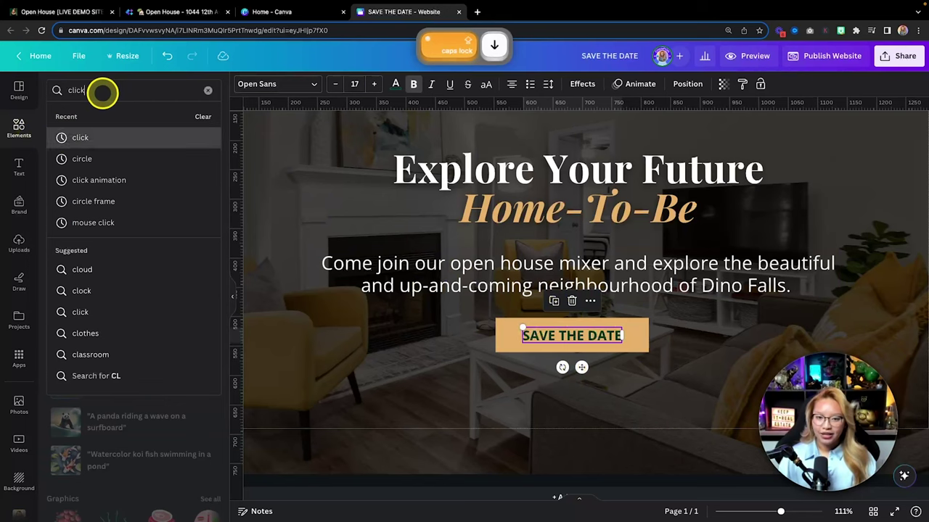
key(Return)
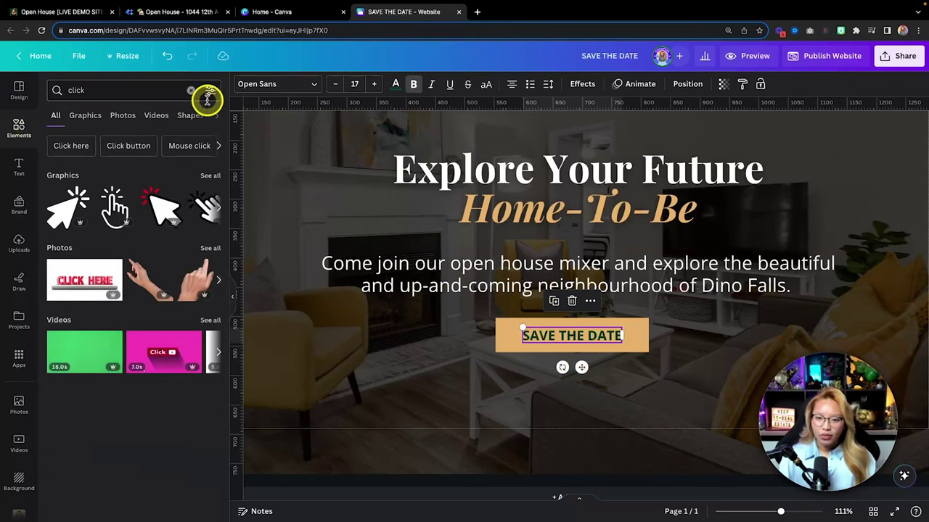
key(fn)
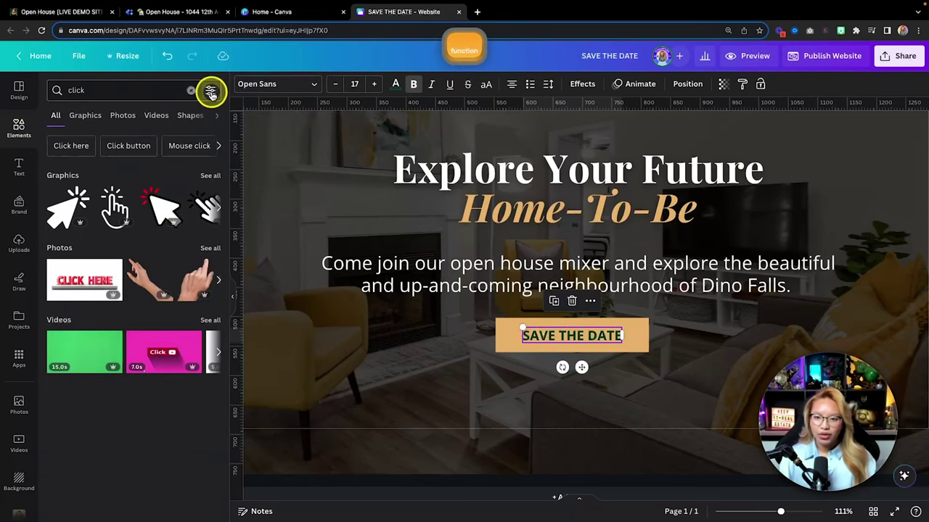
click(211, 90)
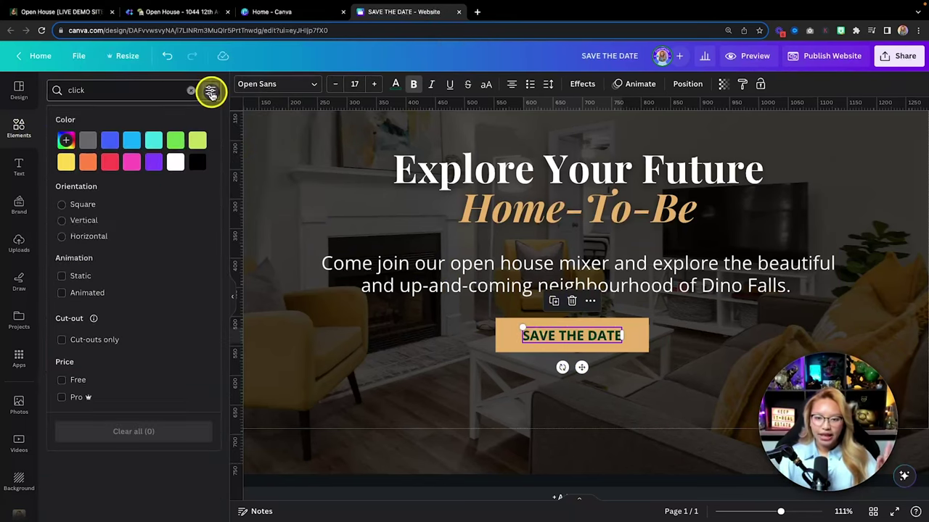
click(103, 299)
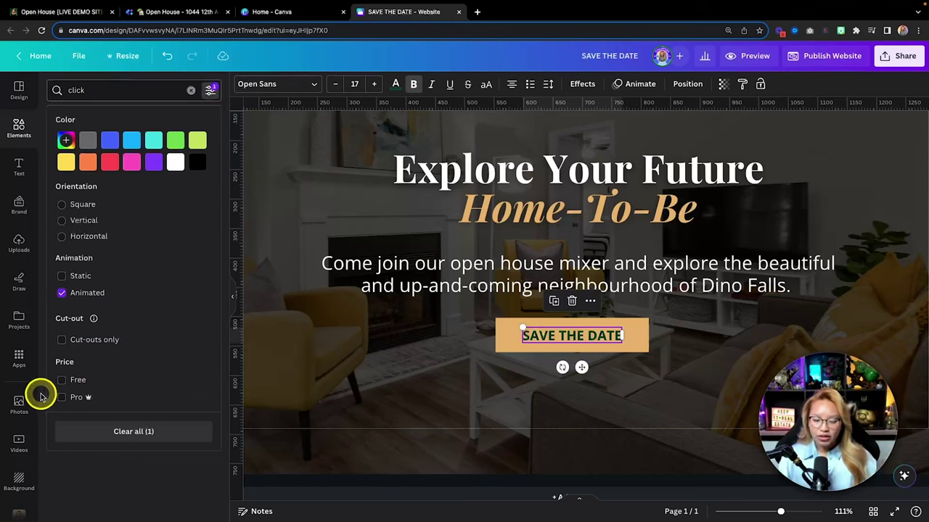
key(fn)
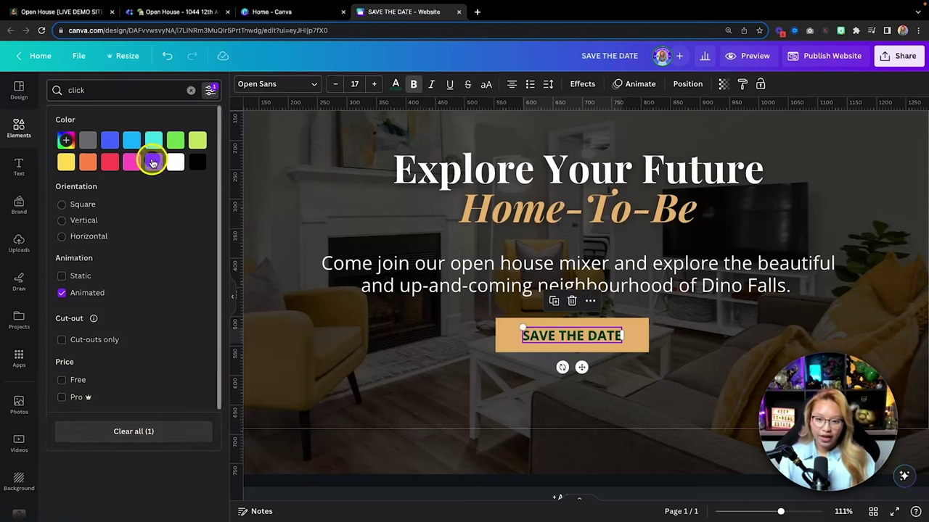
click(93, 86)
key(Return)
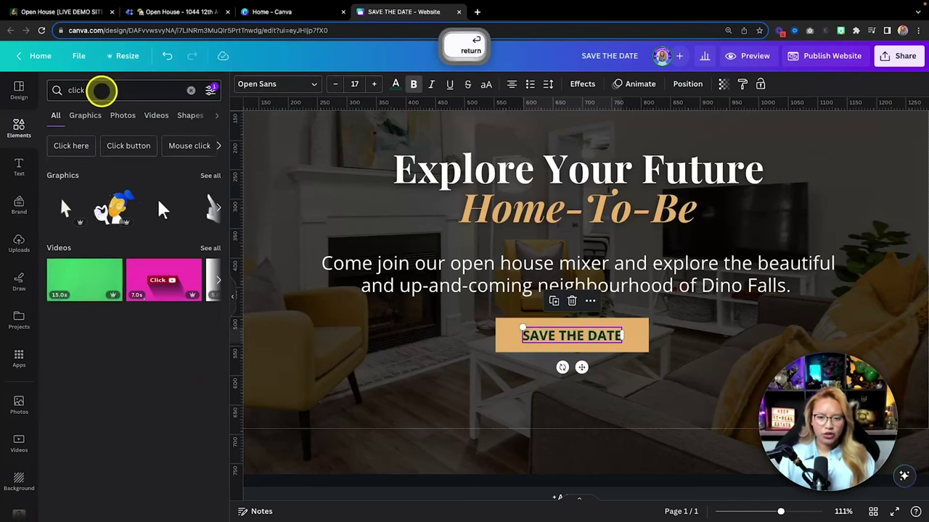
- Add the animated white pixel pointing-hand graphic, shrink it to icon size, and place it centred just below the SAVE THE DATE button
click(210, 174)
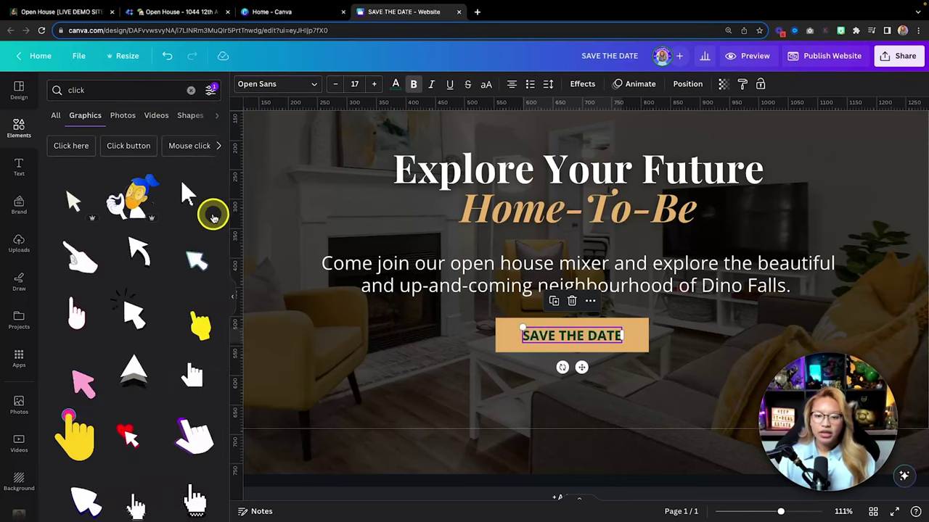
scroll(151, 356, down, 5)
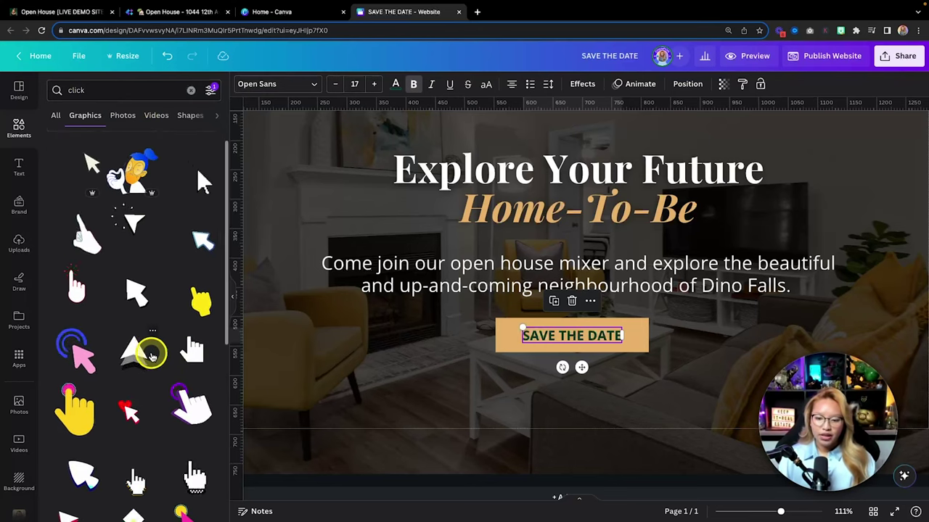
click(193, 301)
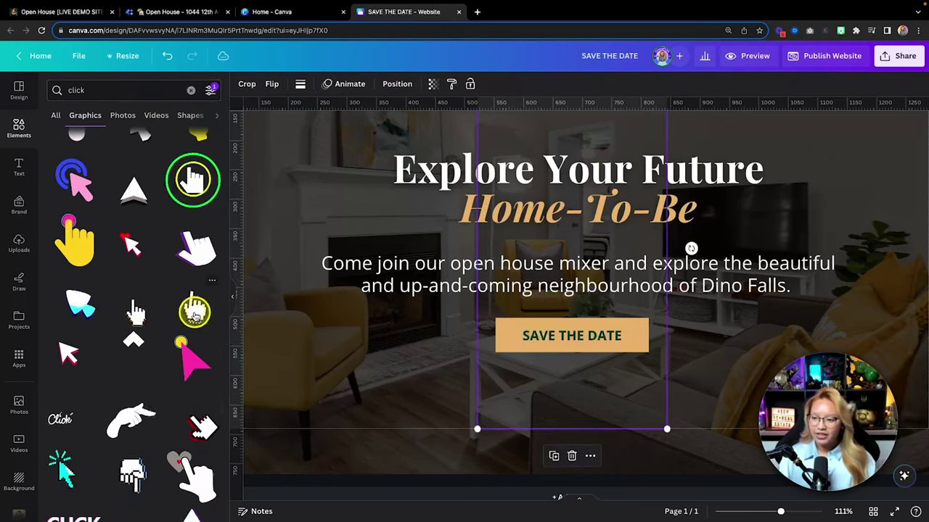
drag(622, 131, 625, 196)
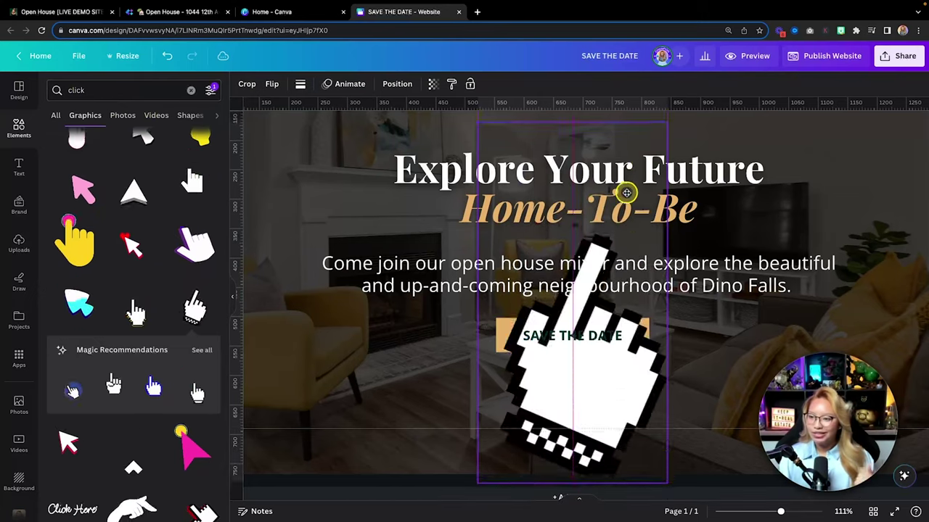
drag(672, 153, 580, 369)
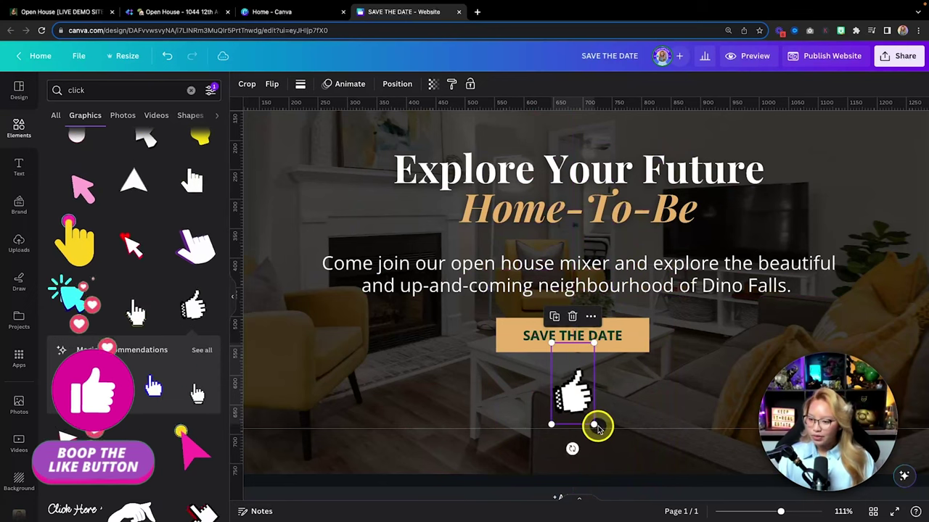
drag(592, 419, 585, 398)
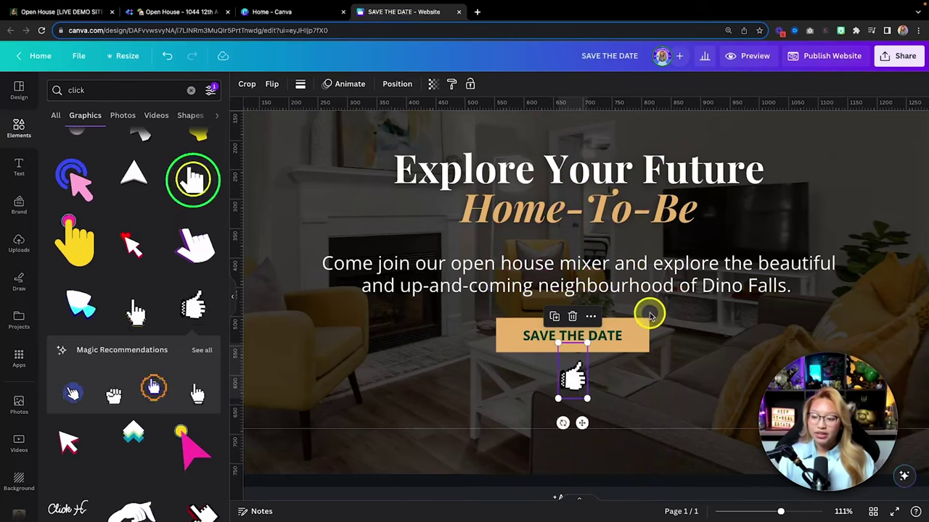
click(696, 371)
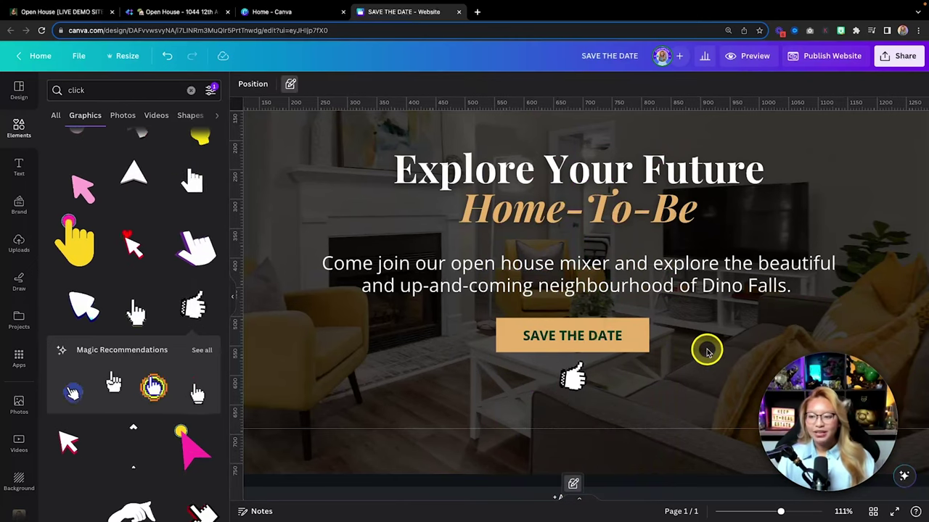
- Add a blank second page below the hero page and shorten it to a thin strip about 180 px tall
scroll(489, 363, down, 5)
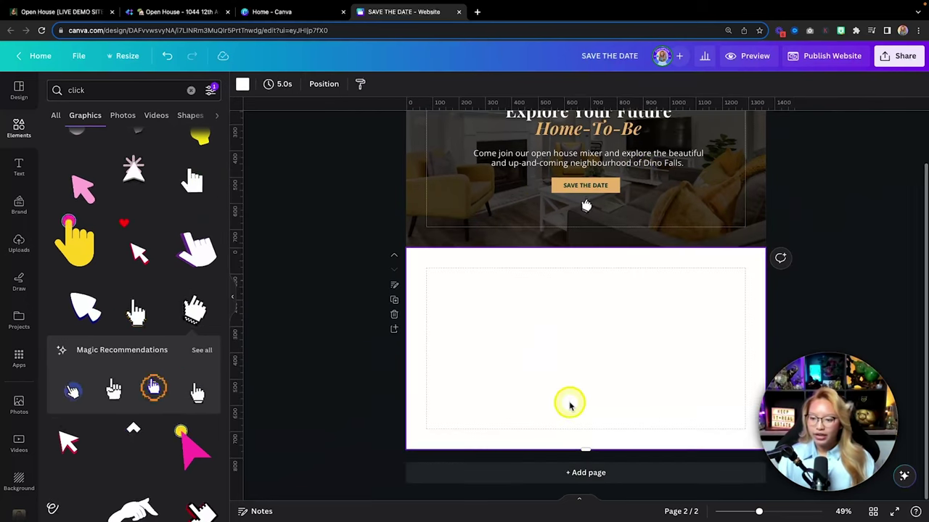
drag(586, 450, 619, 363)
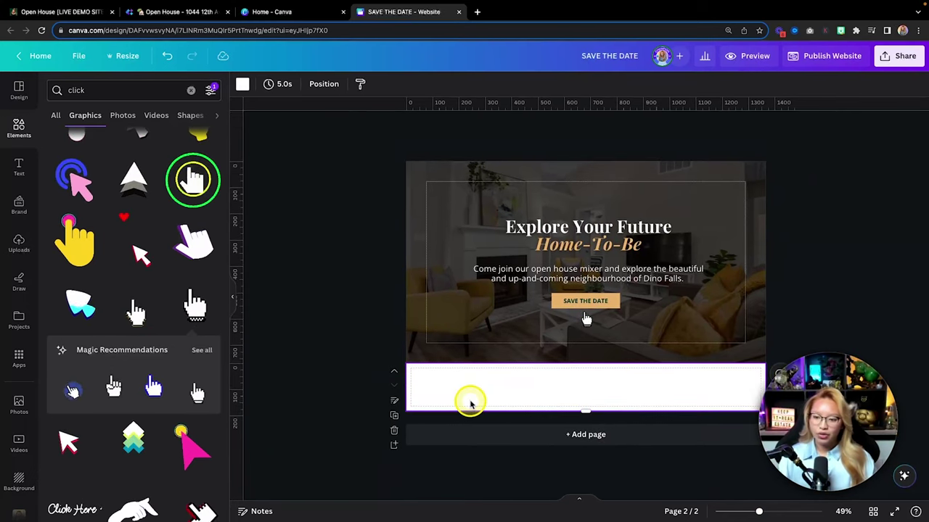
scroll(508, 392, up, 3)
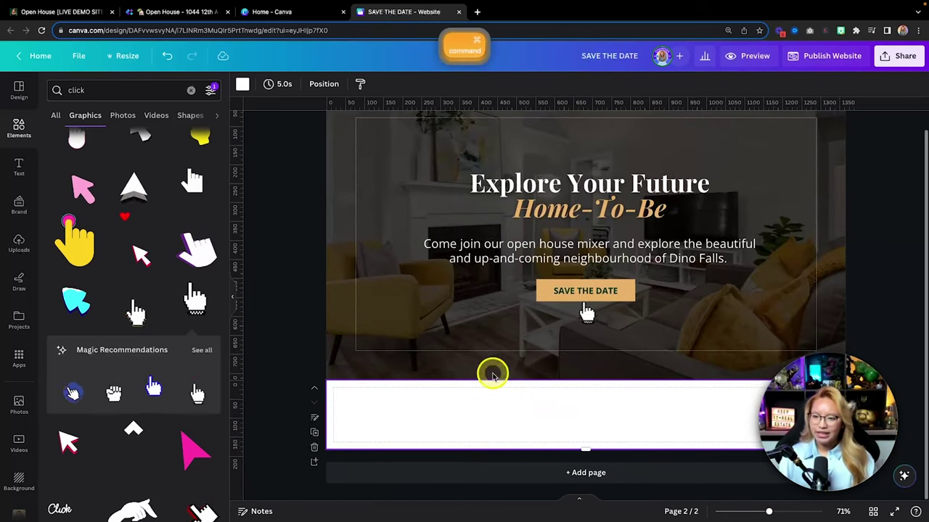
- Look up the Show margins option in the view settings and examine the margin guides on the hero page
scroll(435, 297, up, 1)
click(356, 231)
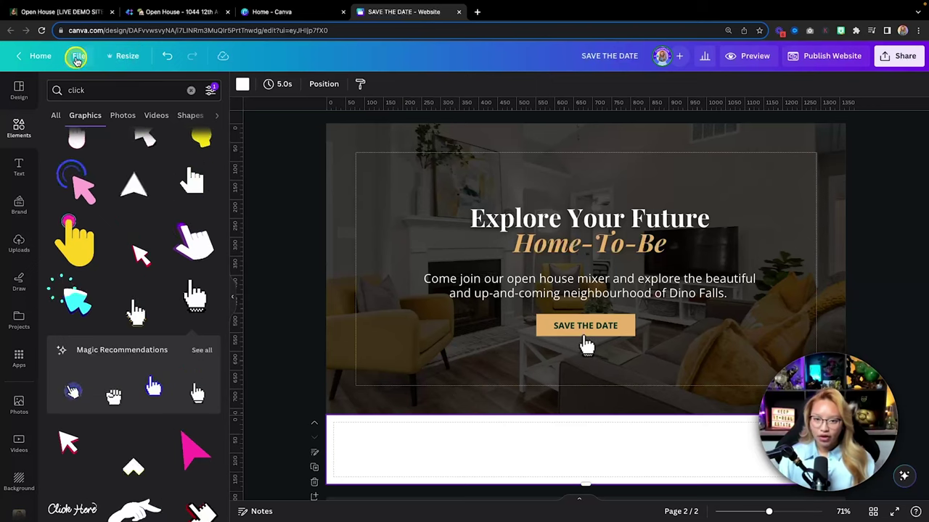
click(78, 58)
click(164, 186)
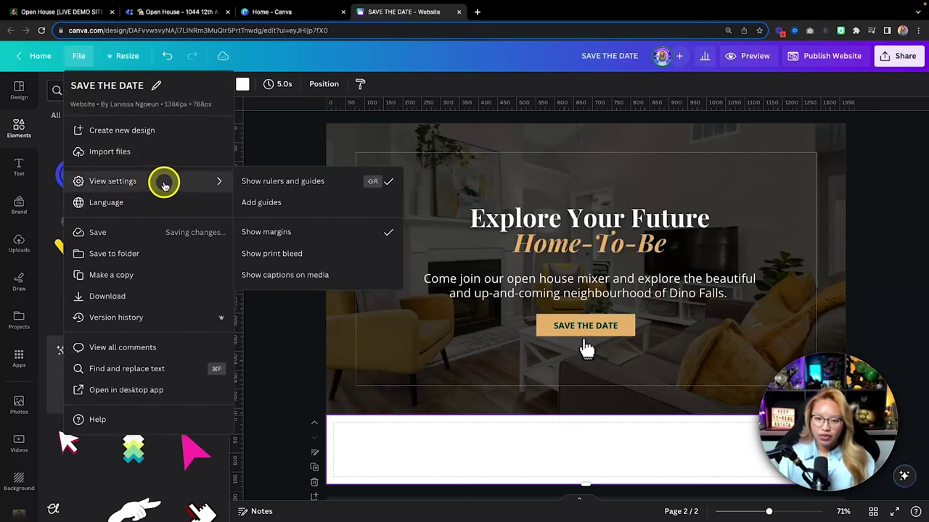
click(316, 240)
click(695, 187)
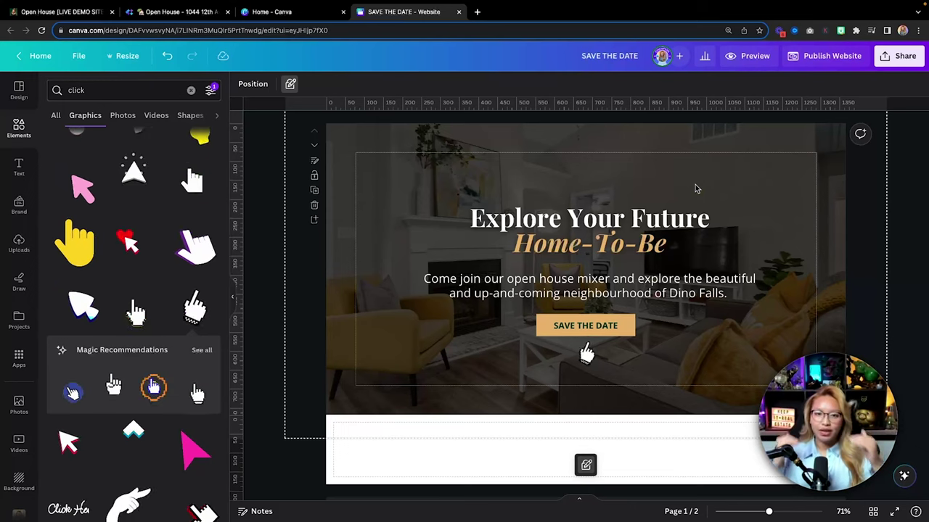
- Increase the height of the blank second page slightly, to about 215 px
scroll(580, 327, down, 1)
click(512, 439)
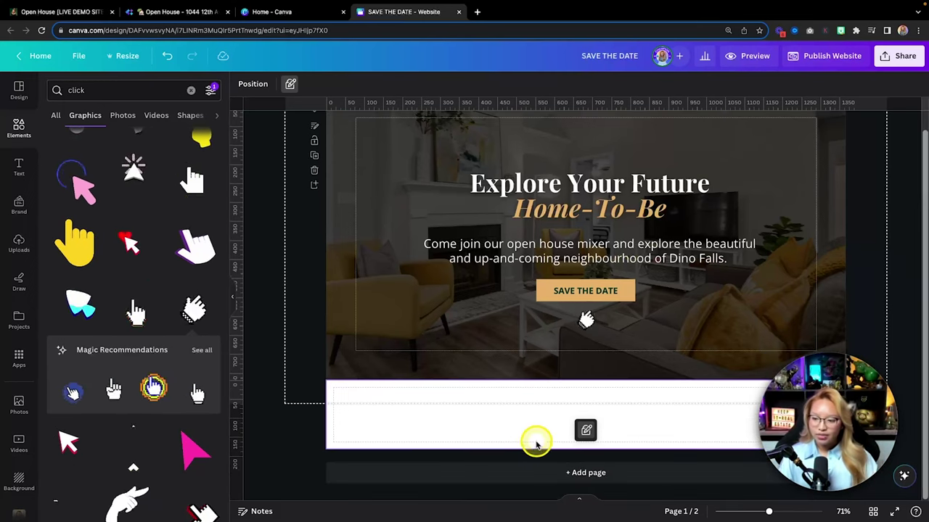
drag(532, 447, 533, 465)
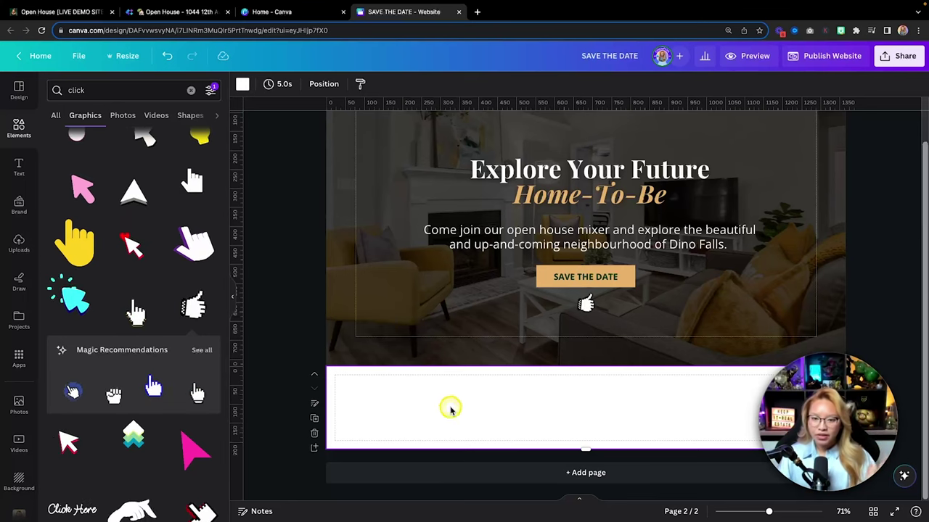
- Set the strip page's background to the tan document color and add the subheading OPEN HOUSE to it
click(241, 84)
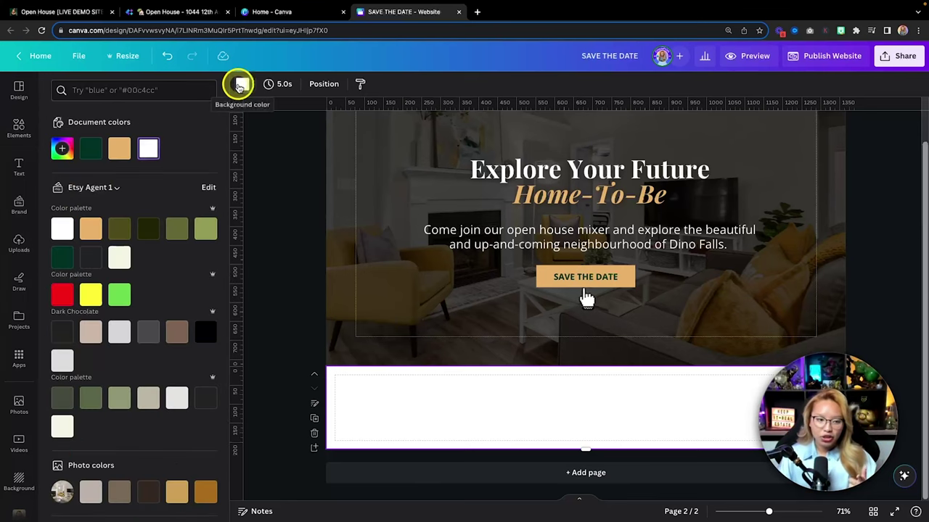
click(121, 150)
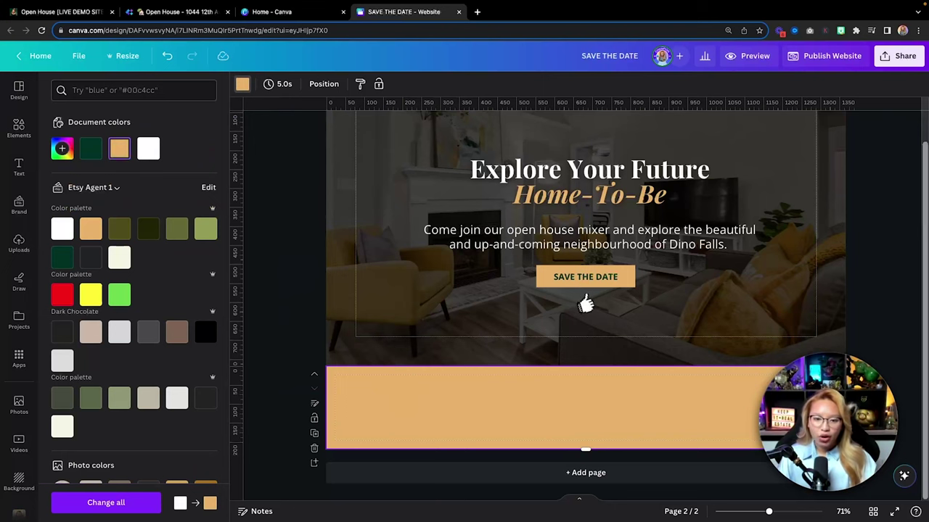
click(22, 168)
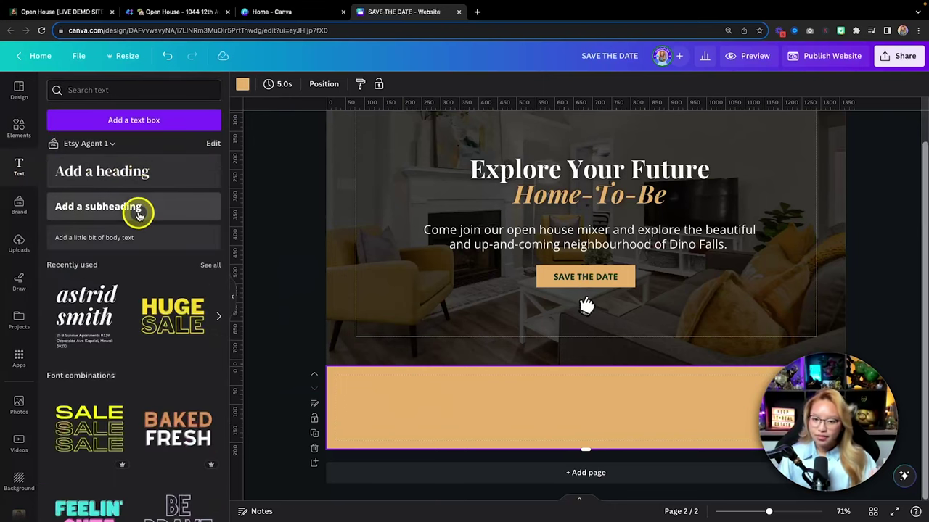
click(138, 210)
click(565, 394)
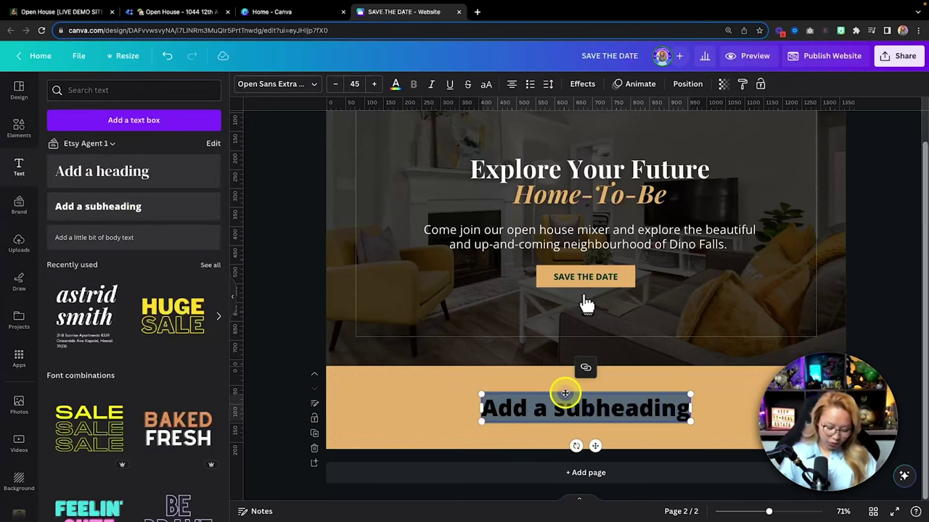
text(OPEN HOUSE)
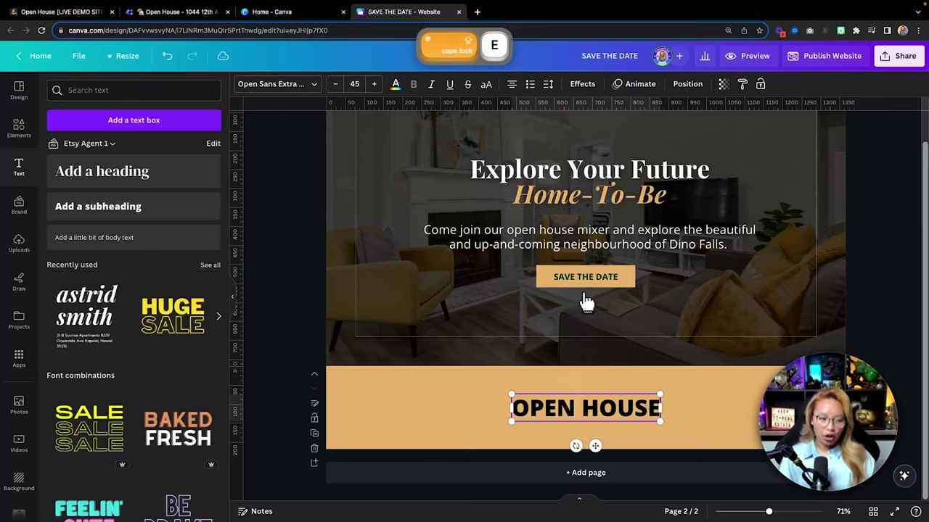
- Copy the text style of the hero heading Explore Your Future Home-To-Be onto the OPEN HOUSE text
click(283, 85)
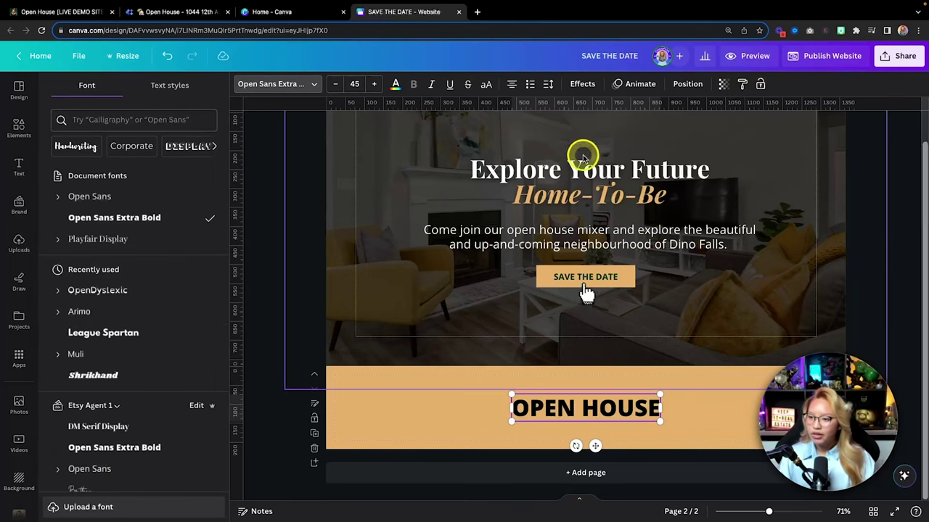
click(551, 177)
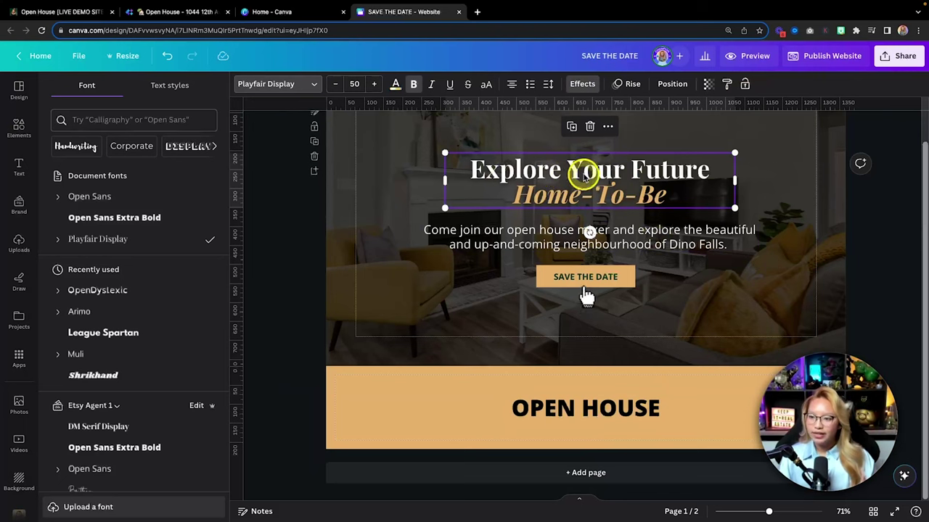
click(728, 88)
key(Caps_Lock)
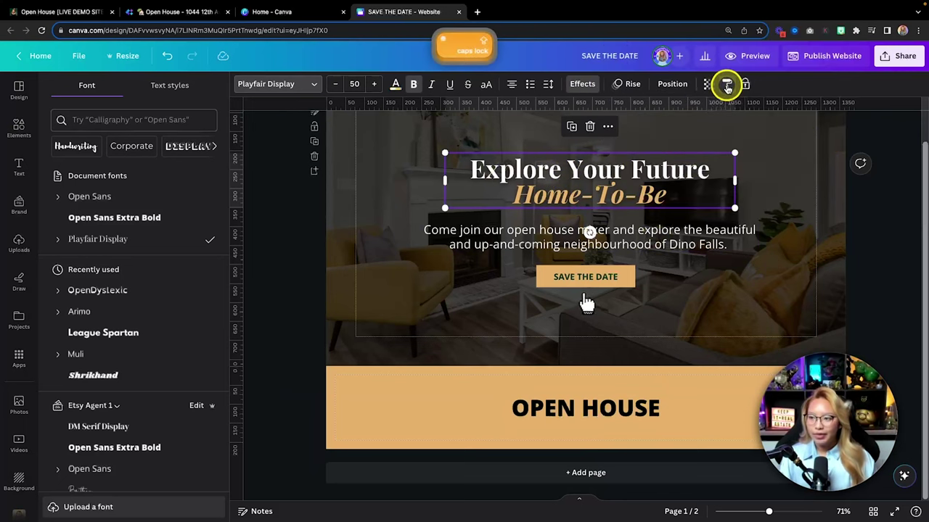
click(591, 409)
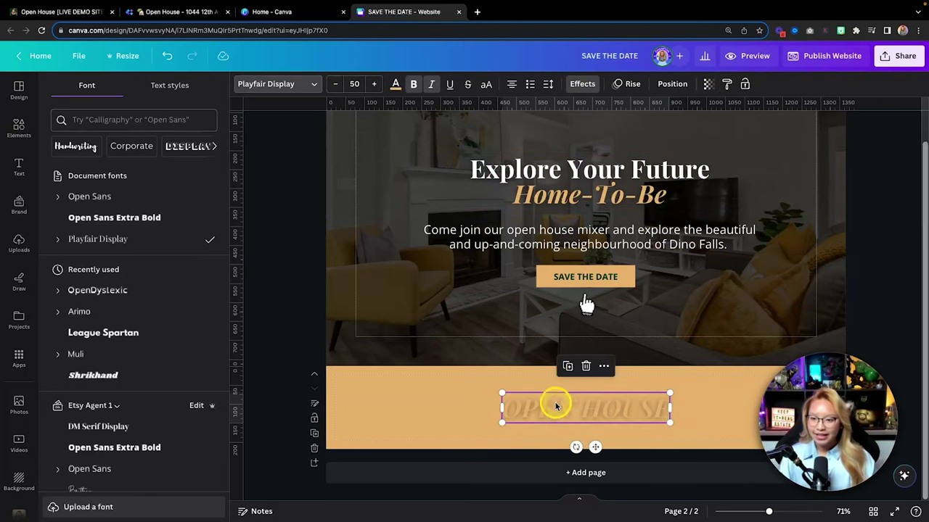
- Remove the italics from the OPEN HOUSE text and color it dark green #013727
click(396, 85)
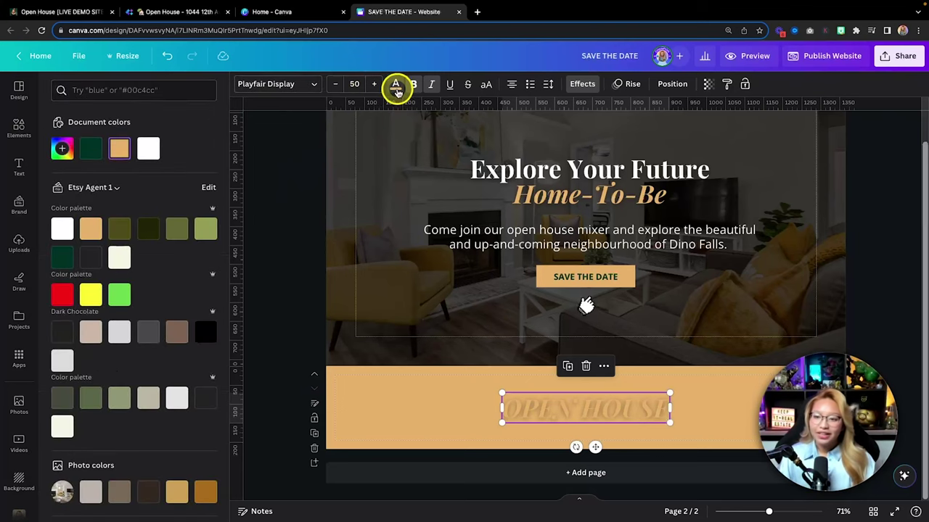
click(436, 86)
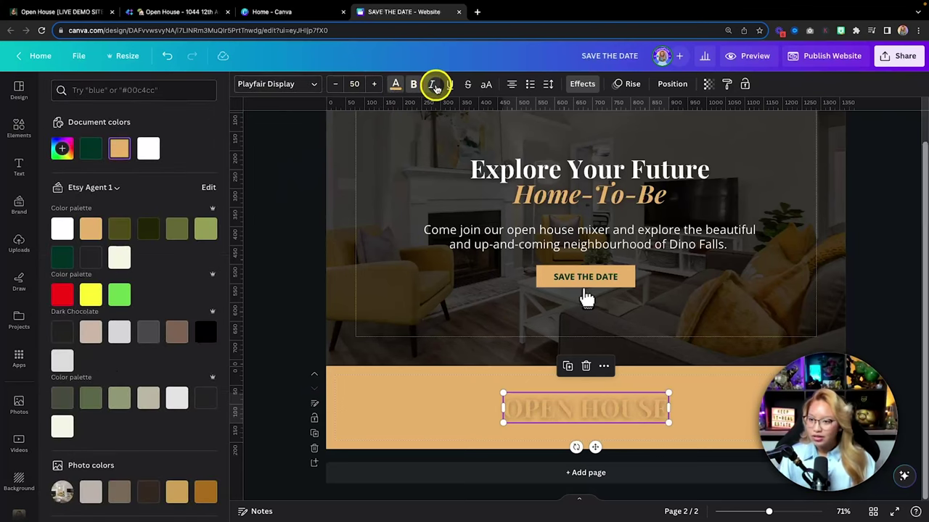
click(396, 86)
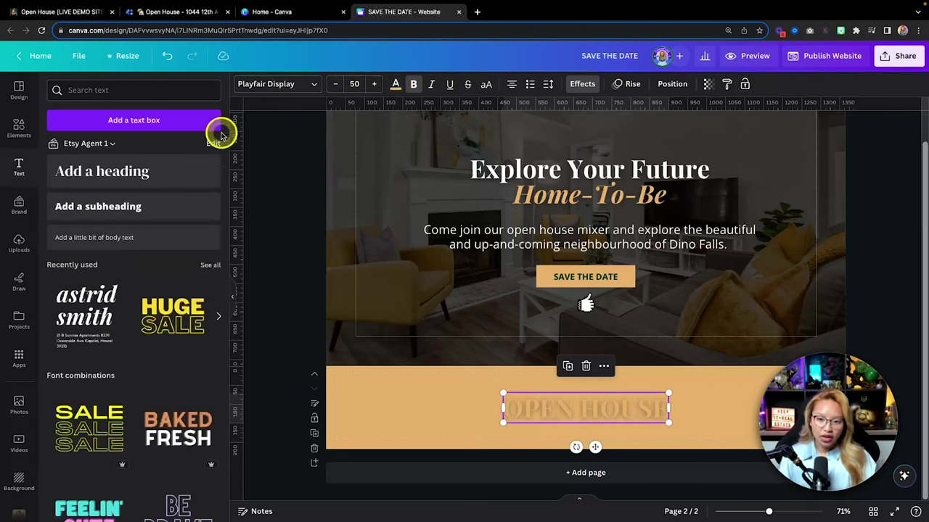
click(395, 85)
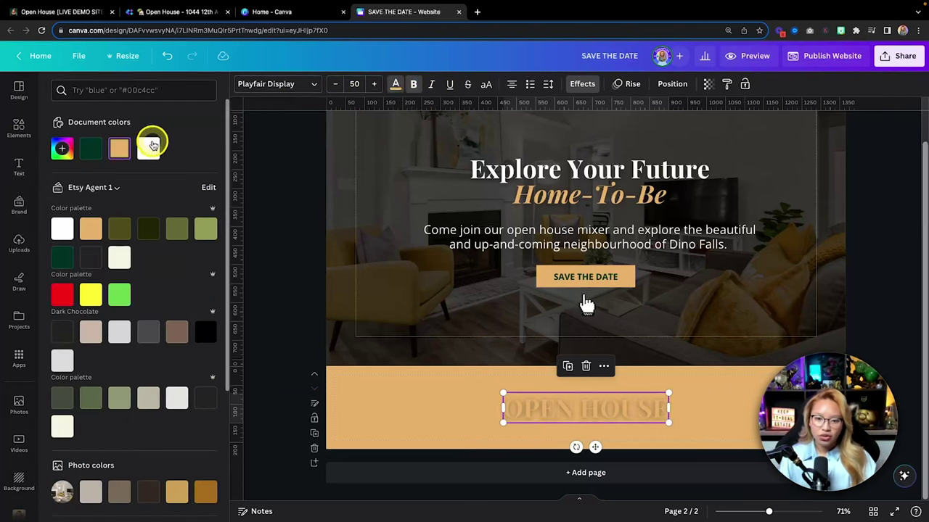
click(93, 148)
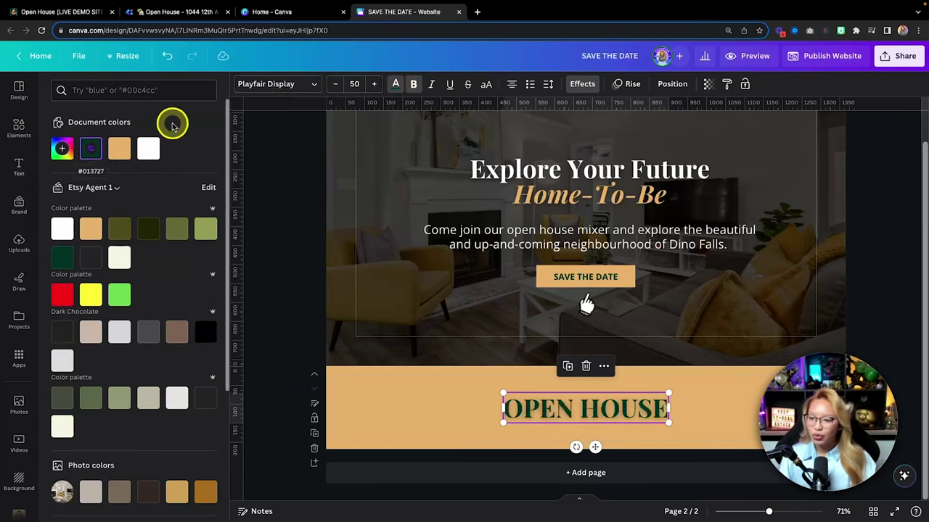
- Set the text effect style of OPEN HOUSE to None
click(584, 85)
click(77, 151)
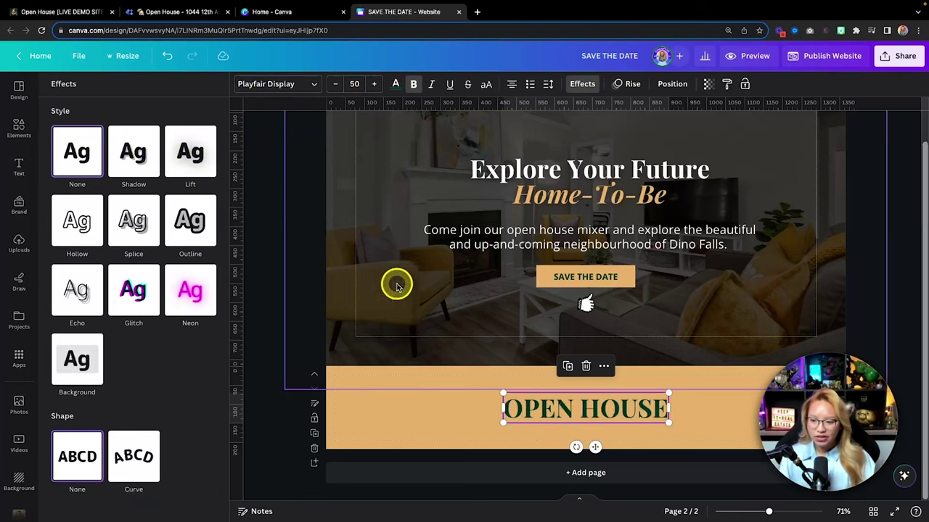
click(436, 403)
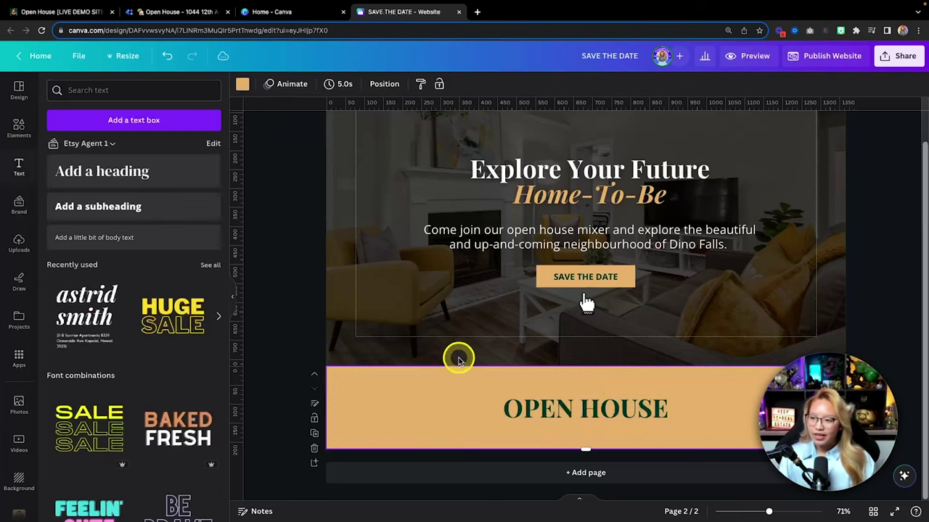
- Enlarge the OPEN HOUSE text to font size 115 so it fills most of the strip's height
click(539, 414)
drag(502, 386, 365, 368)
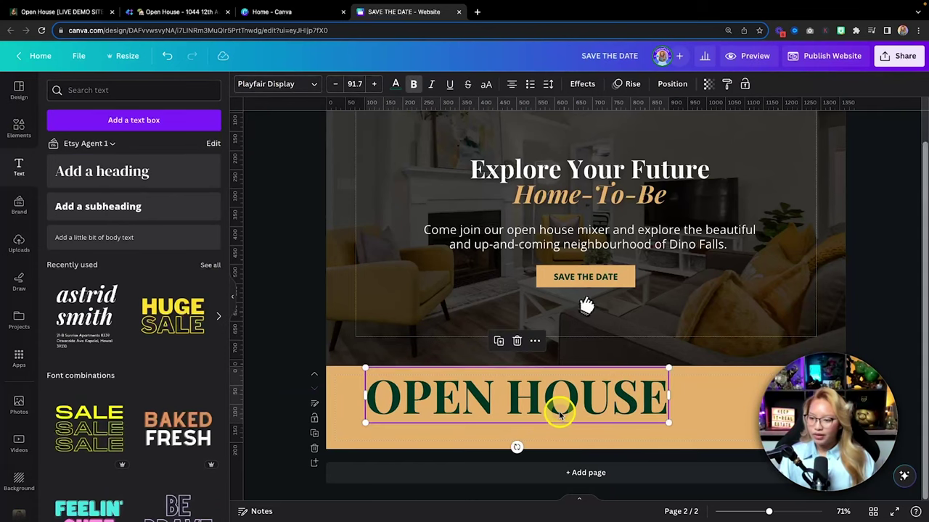
drag(419, 421, 479, 417)
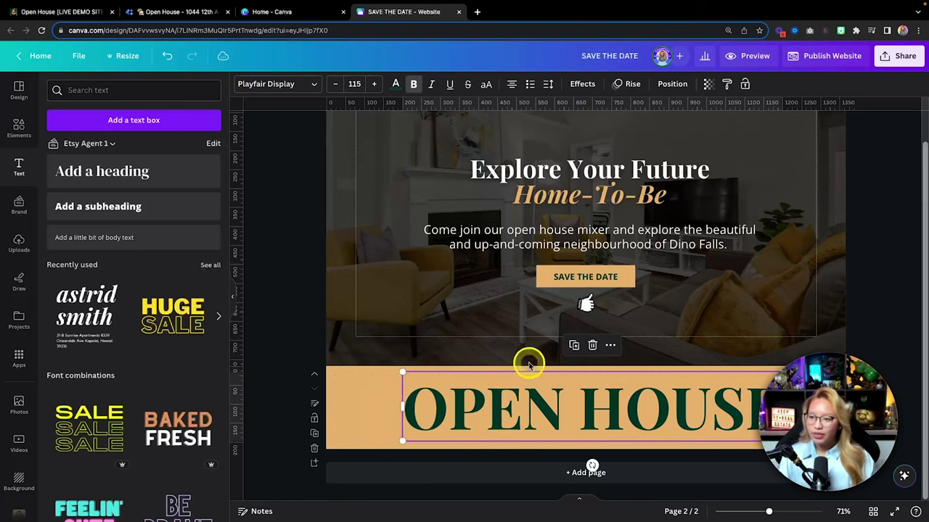
- Examine the text effect style and intensity applied to the hero heading
click(524, 177)
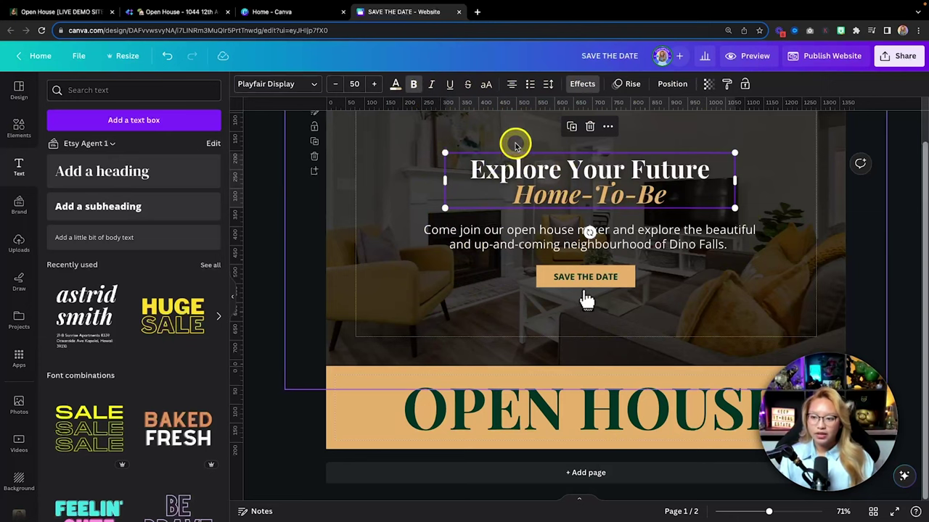
click(582, 84)
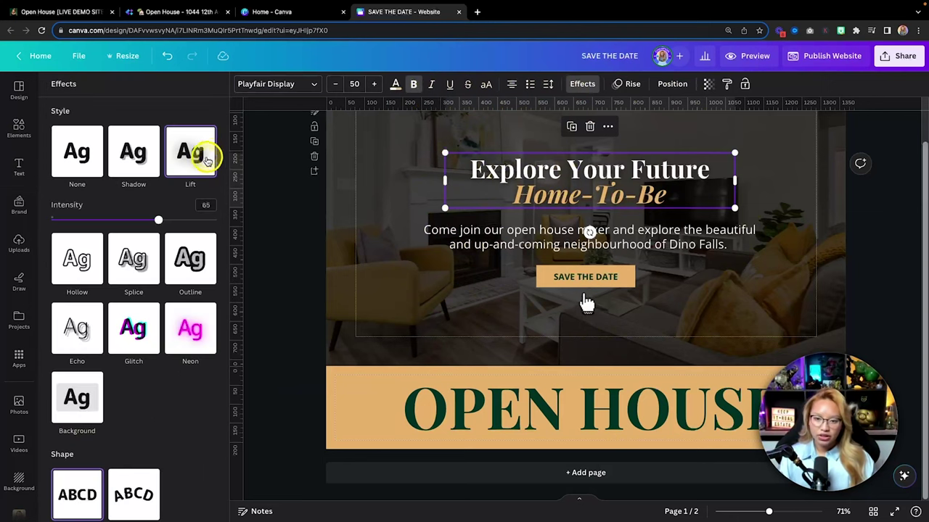
click(388, 171)
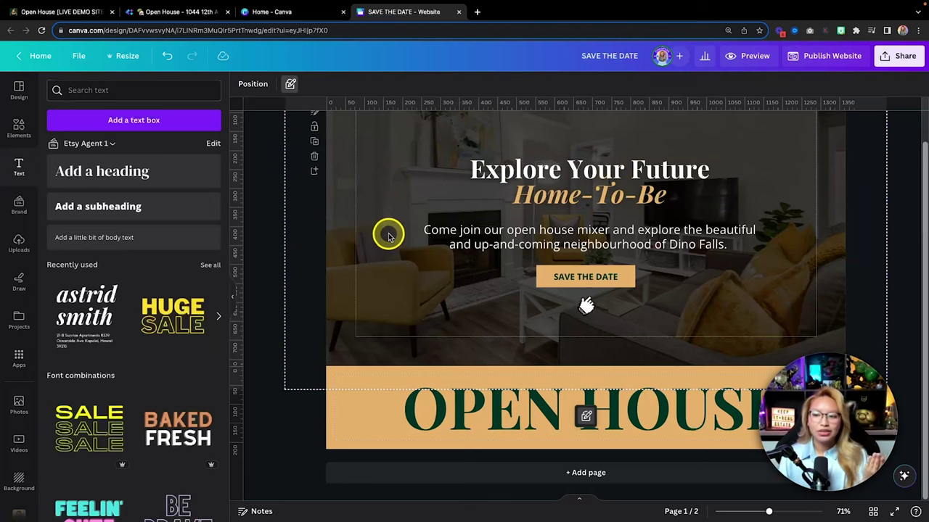
- Enlarge OPEN HOUSE slightly to font size 117 and centre it on the strip page
click(495, 414)
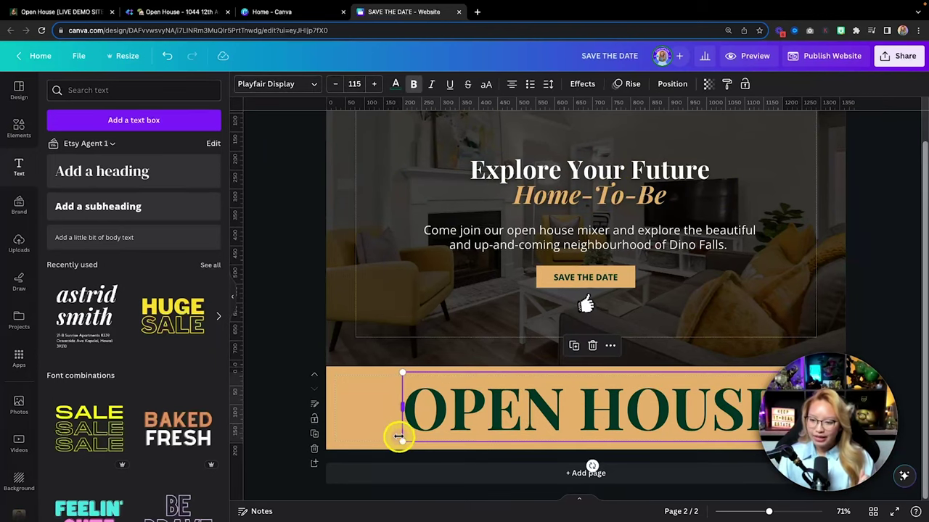
drag(400, 443, 393, 442)
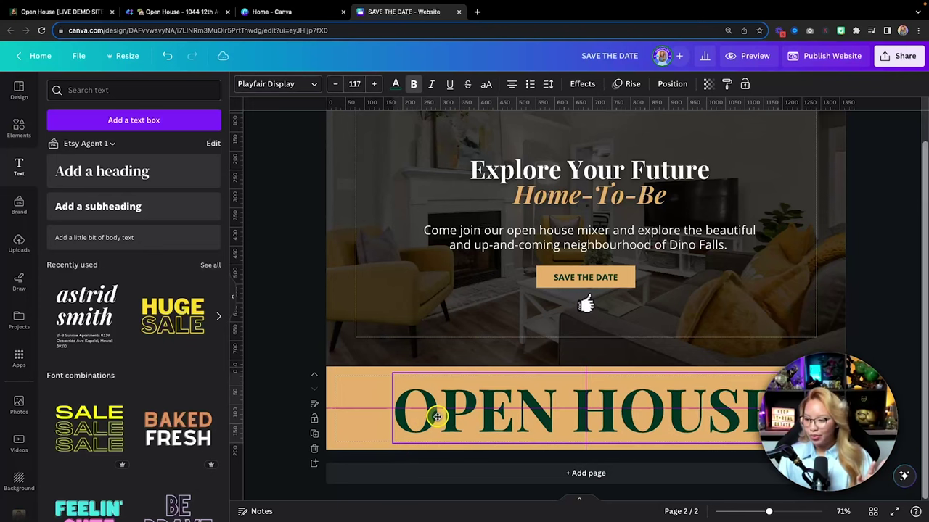
click(436, 416)
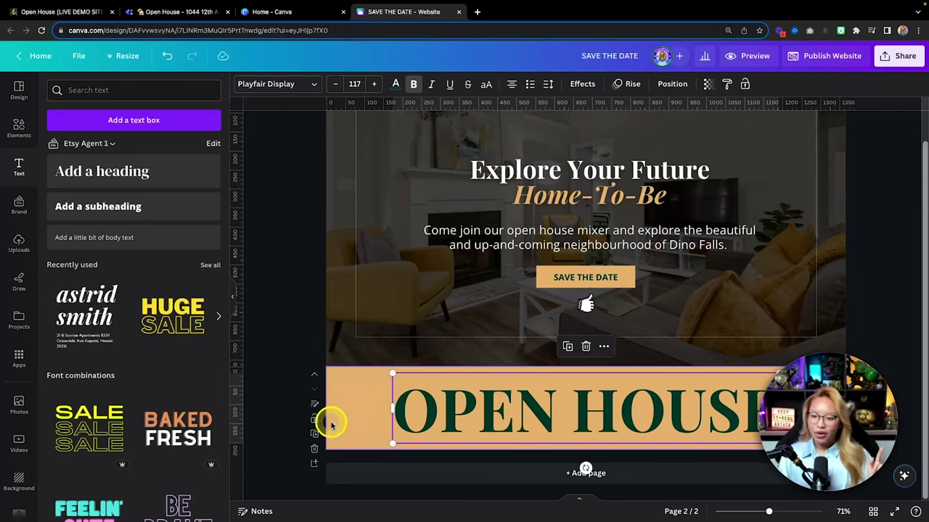
- Add a tan subheading on the strip page and replace its placeholder text with the pasted property address
click(171, 210)
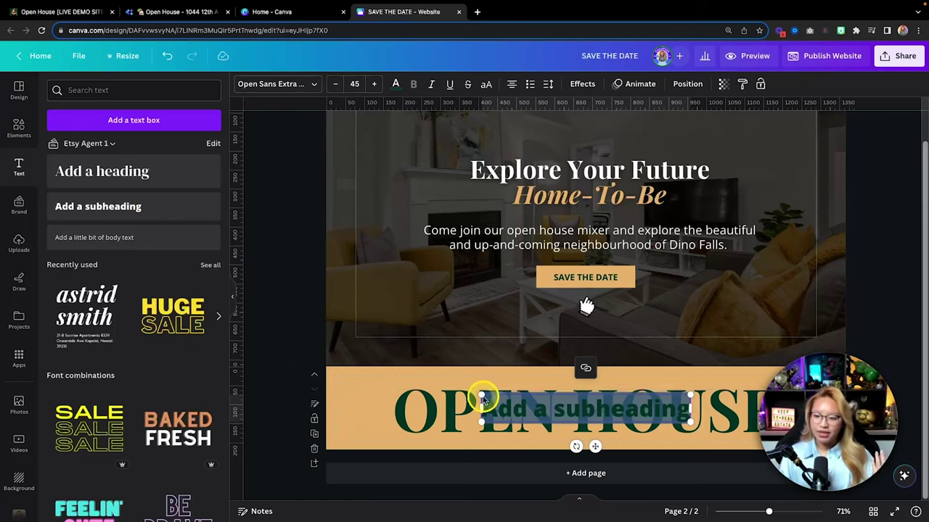
click(399, 85)
click(120, 151)
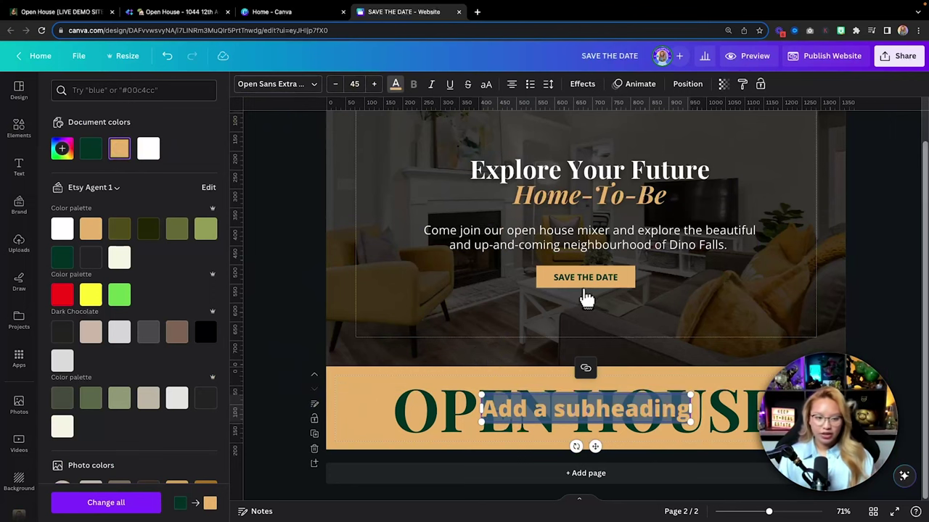
key(Escape)
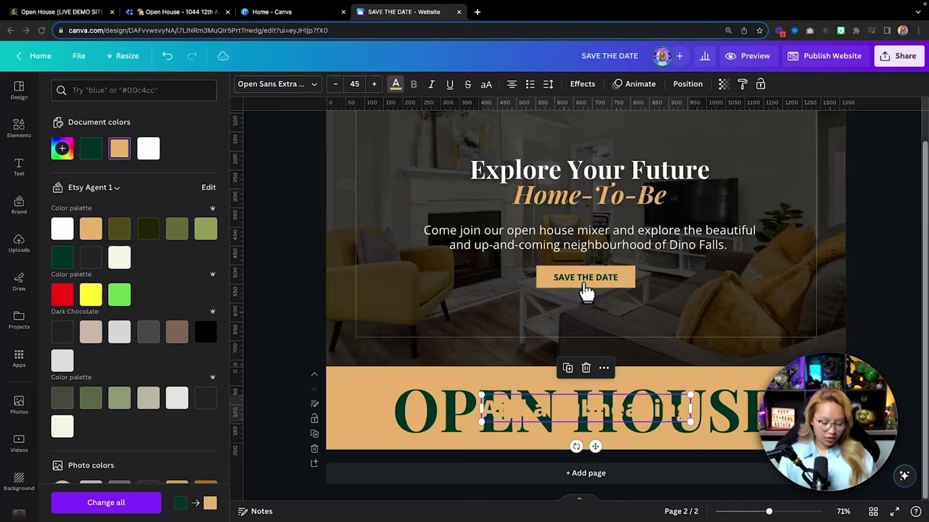
key(super+c)
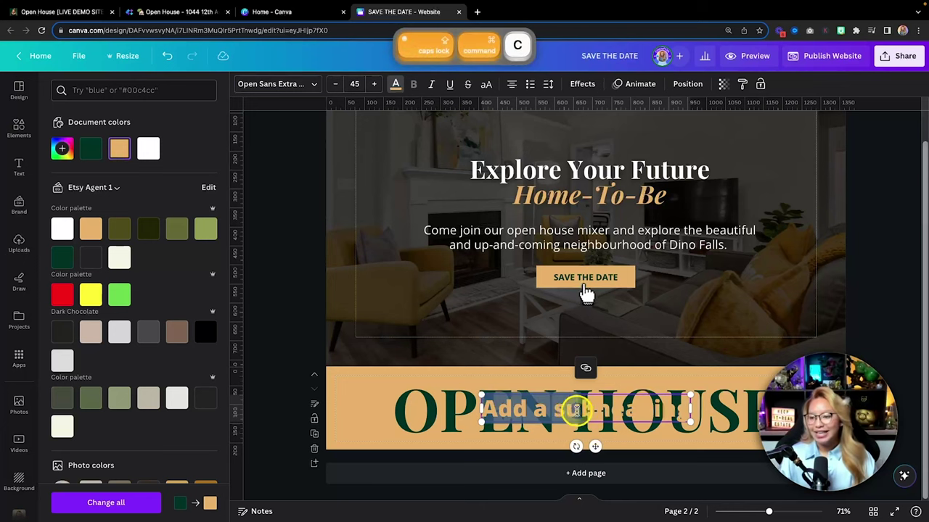
double_click(573, 410)
key(super+v)
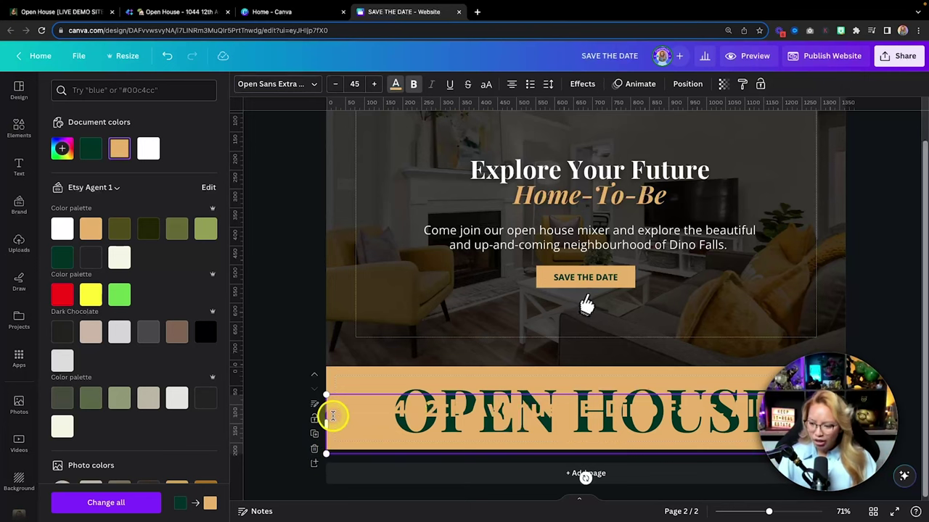
key(BackSpace)
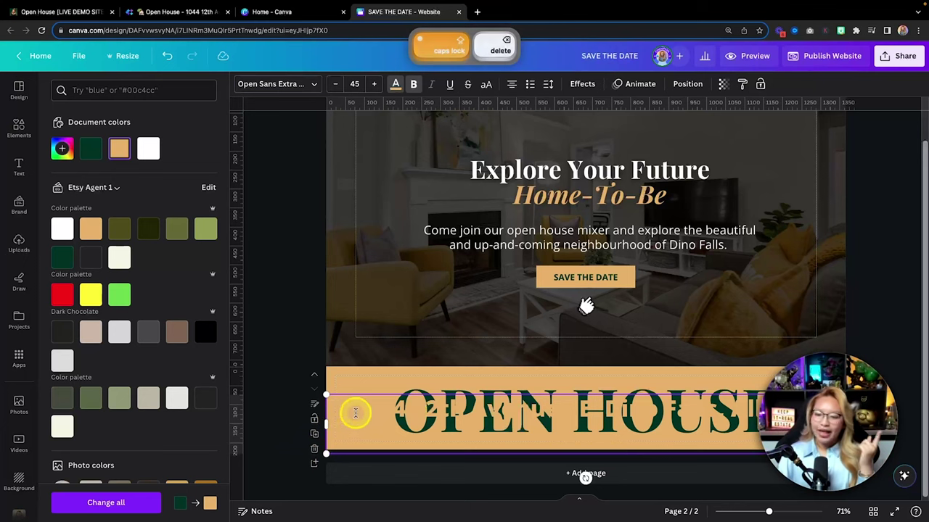
- Color the property address text dark green and scale it down to font size 39.2 so it fits on one line
click(363, 385)
click(402, 410)
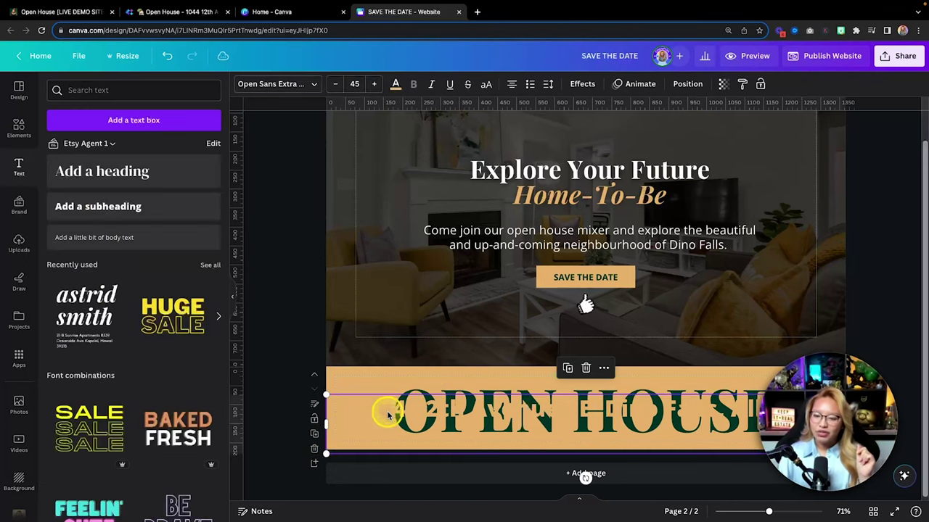
click(396, 84)
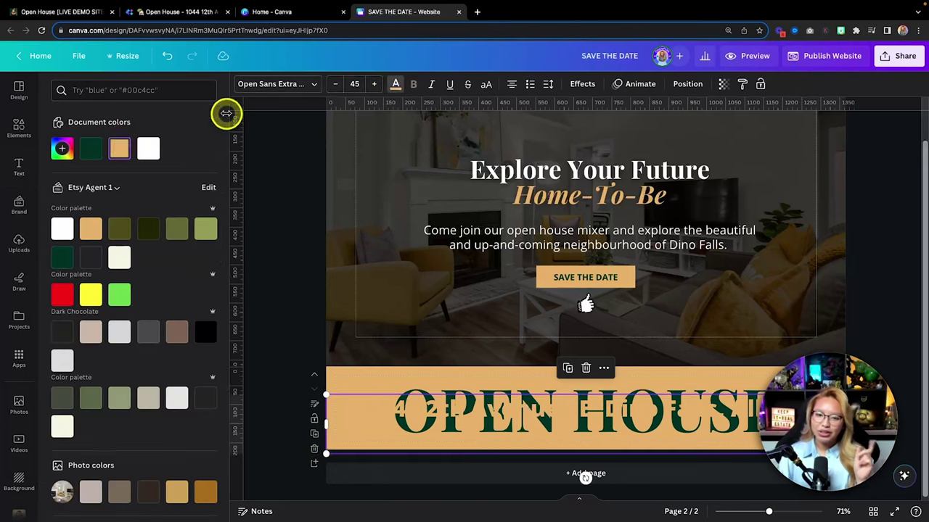
click(91, 148)
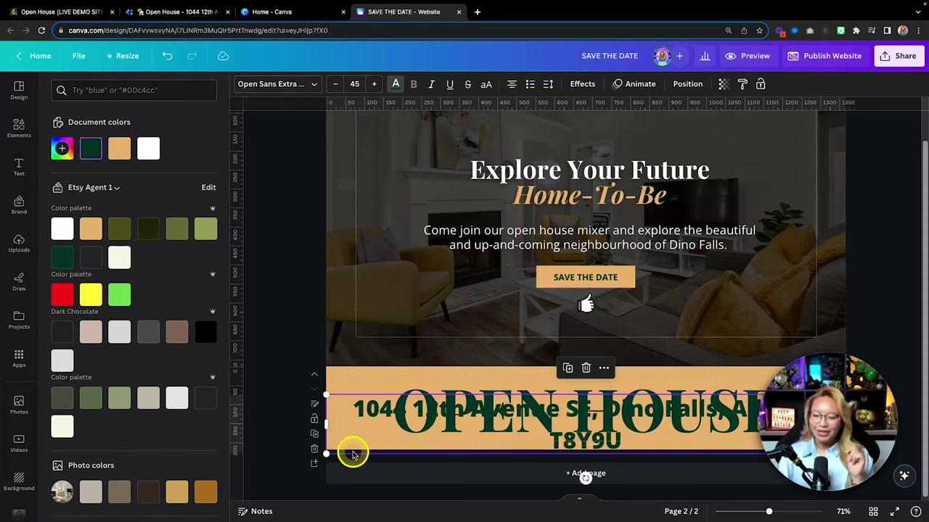
drag(323, 455, 338, 415)
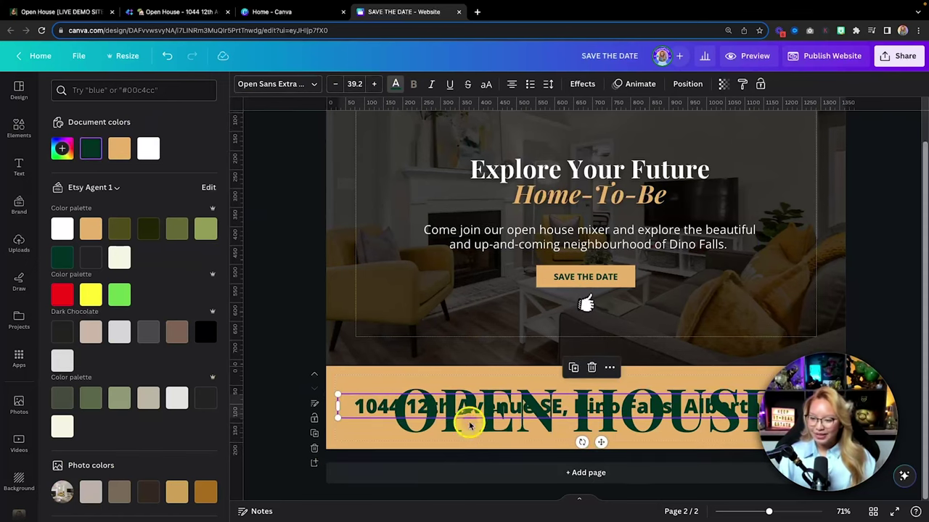
- Add a new page below the OPEN HOUSE strip
click(634, 474)
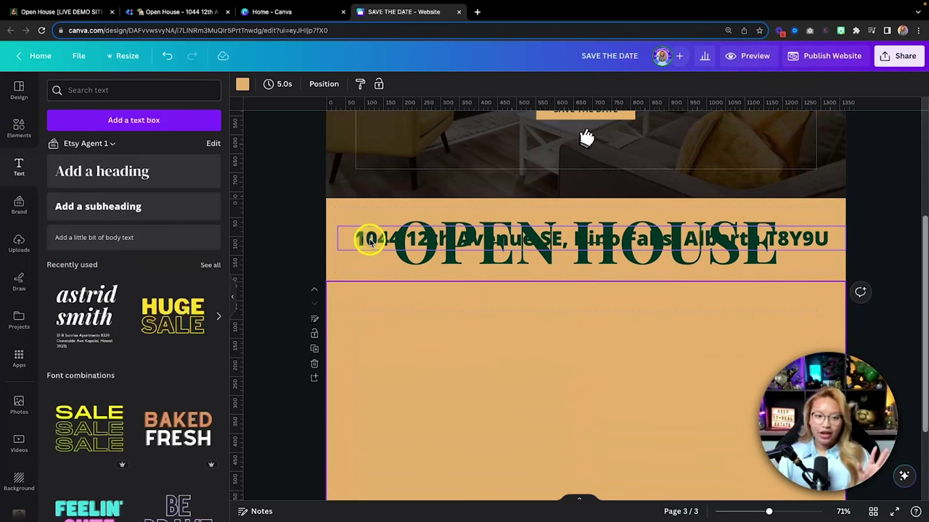
- Apply a tan Background effect to the address text over OPEN HOUSE, with roundness 0 and spread 0
drag(371, 244, 371, 245)
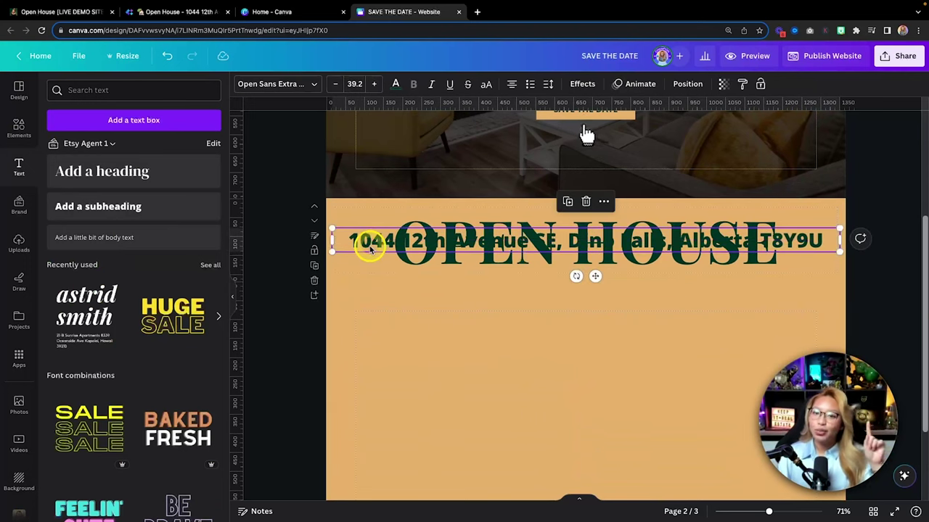
click(586, 84)
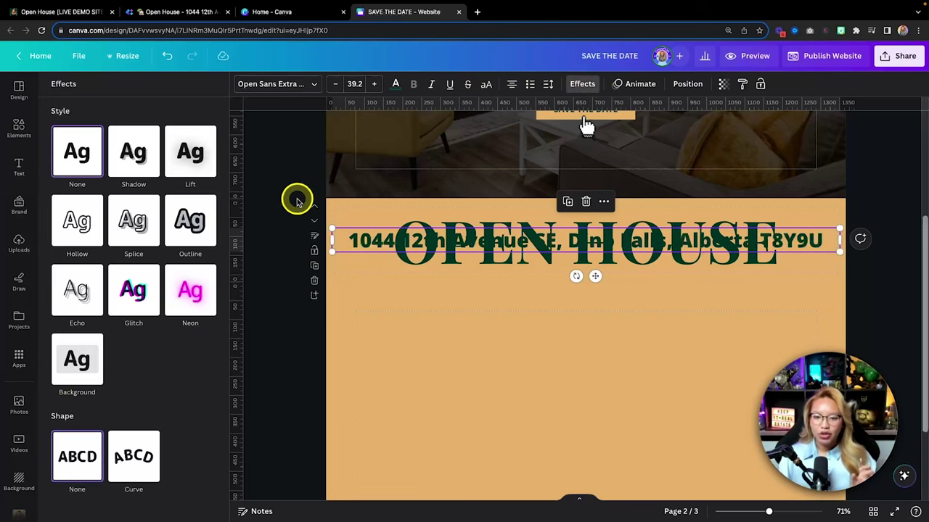
click(80, 366)
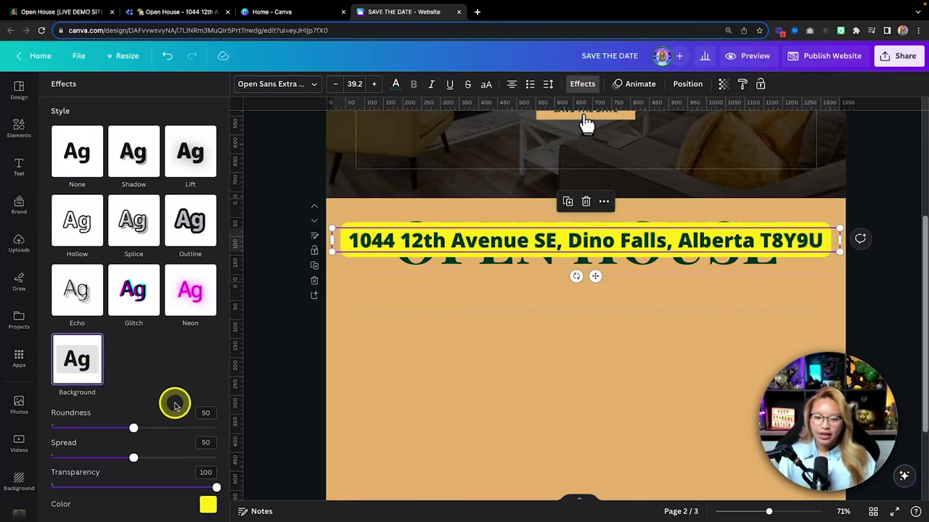
scroll(199, 468, down, 2)
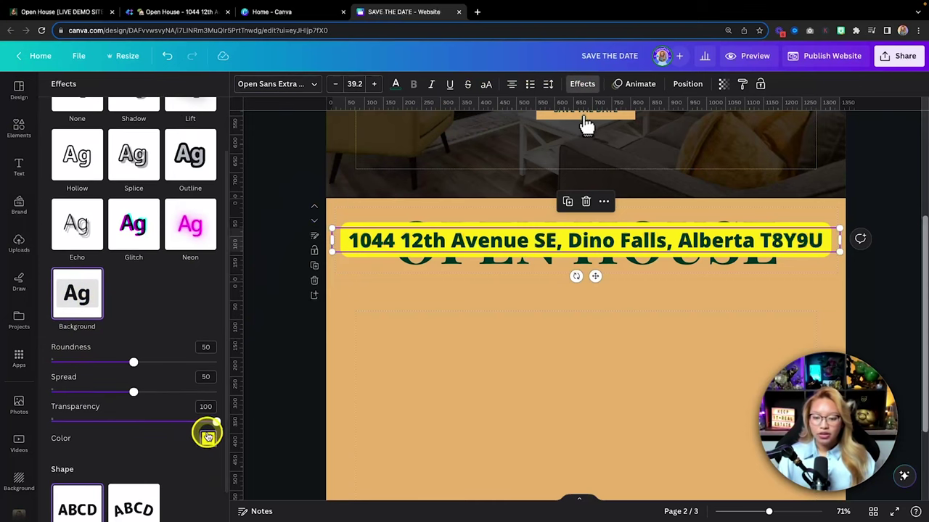
click(205, 432)
click(124, 279)
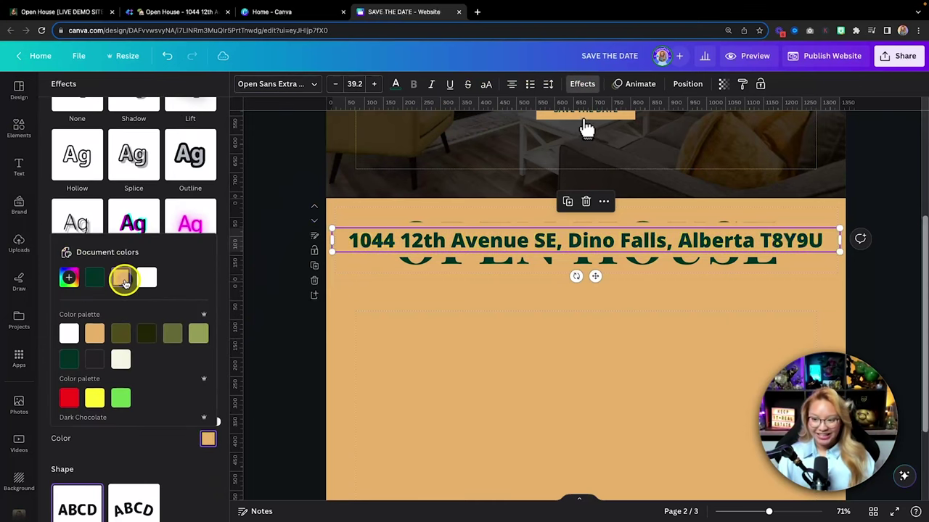
click(162, 454)
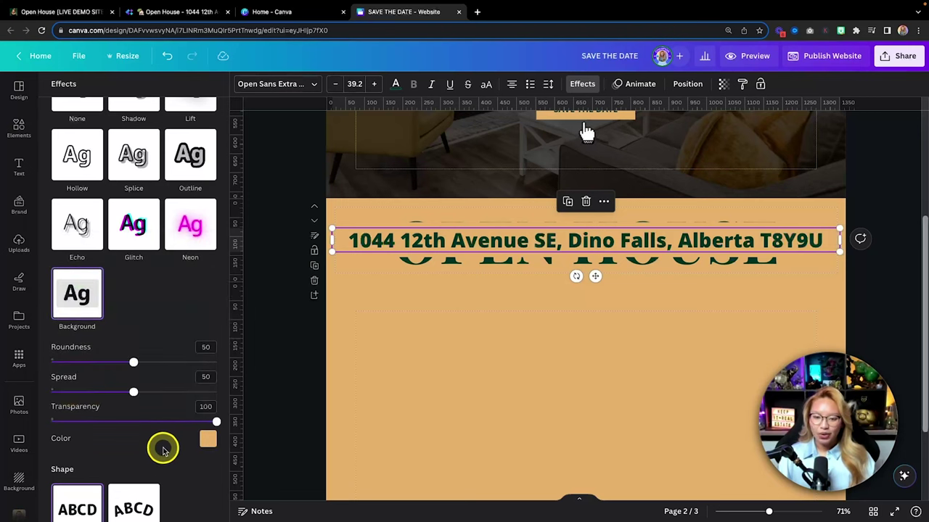
drag(134, 394, 58, 392)
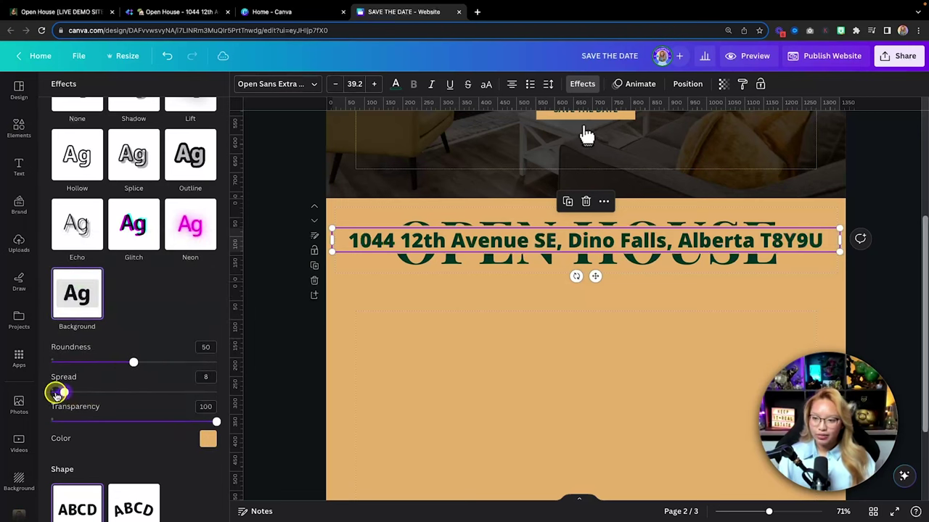
drag(133, 363, 98, 368)
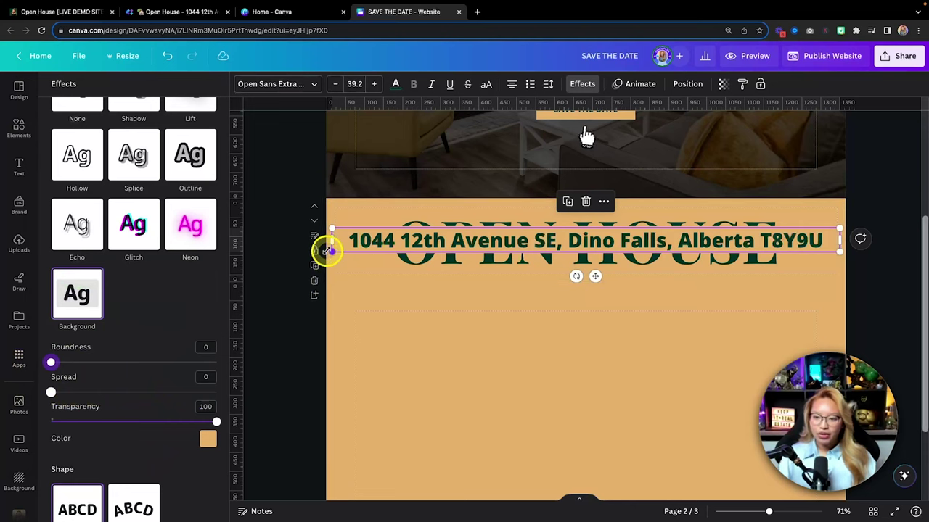
- Scale the address text down to fit within the width of OPEN HOUSE and keep it centred over the heading
drag(330, 251, 419, 246)
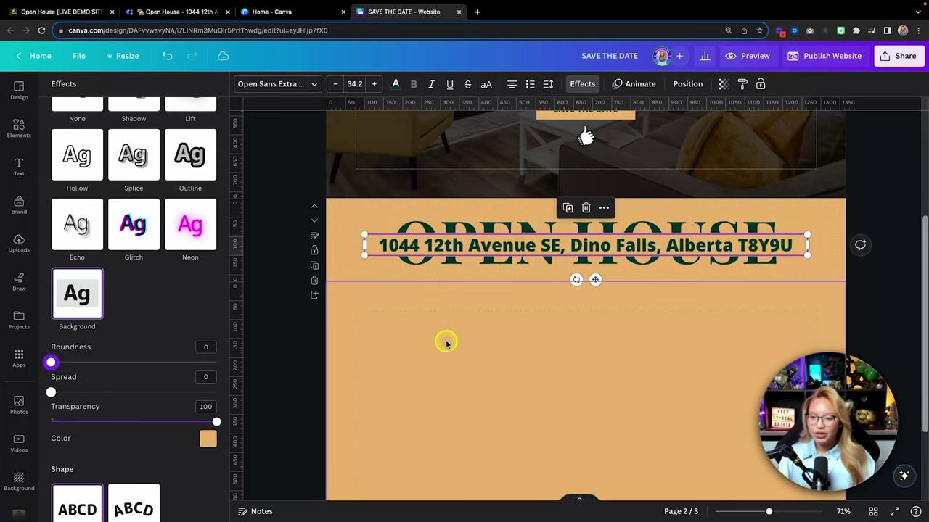
click(445, 341)
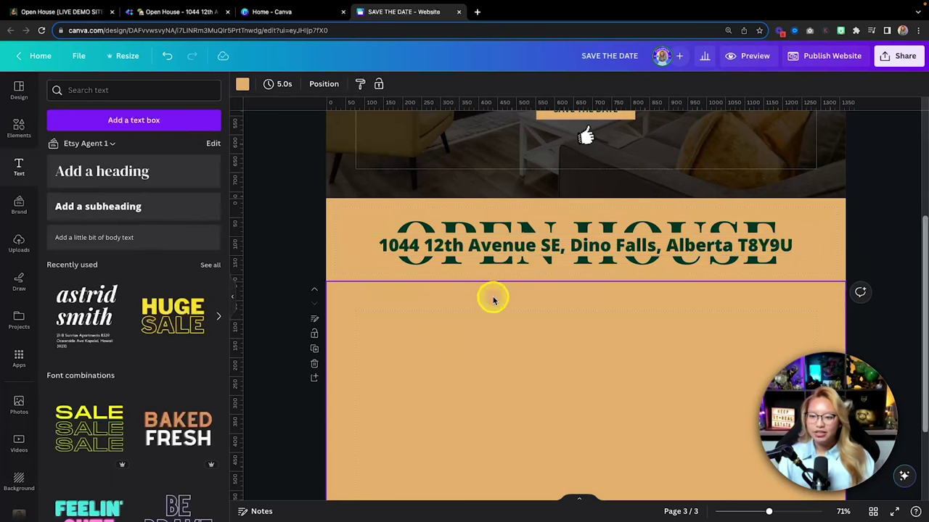
click(488, 249)
key(super+z)
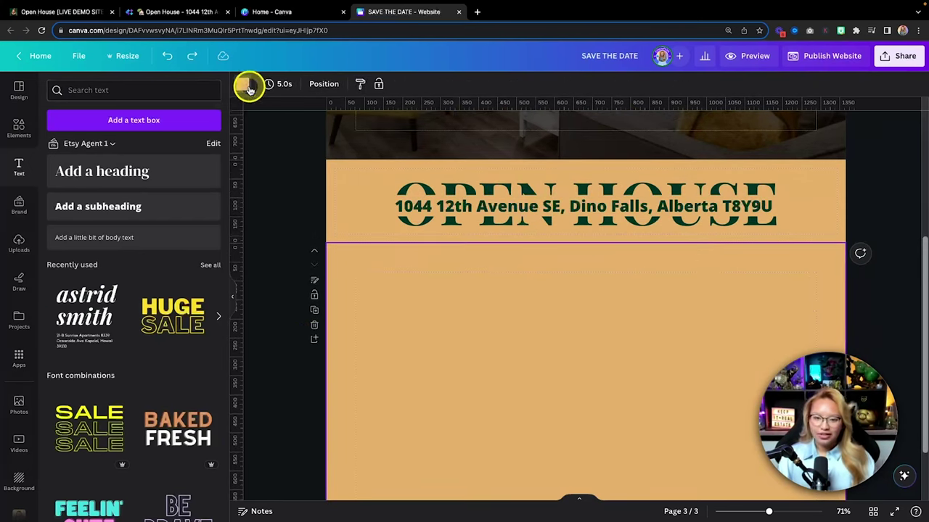
- Change the background of the page below the OPEN HOUSE strip to white
click(249, 85)
click(149, 149)
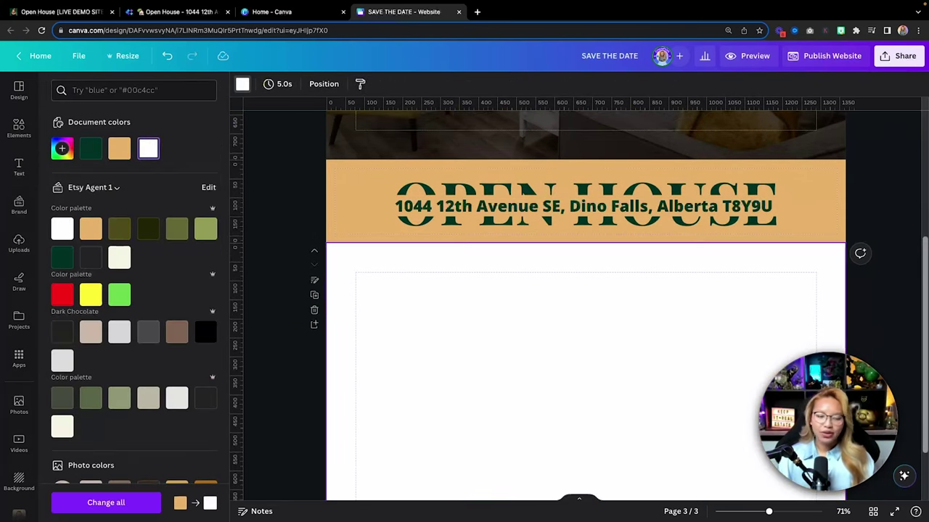
scroll(396, 338, down, 3)
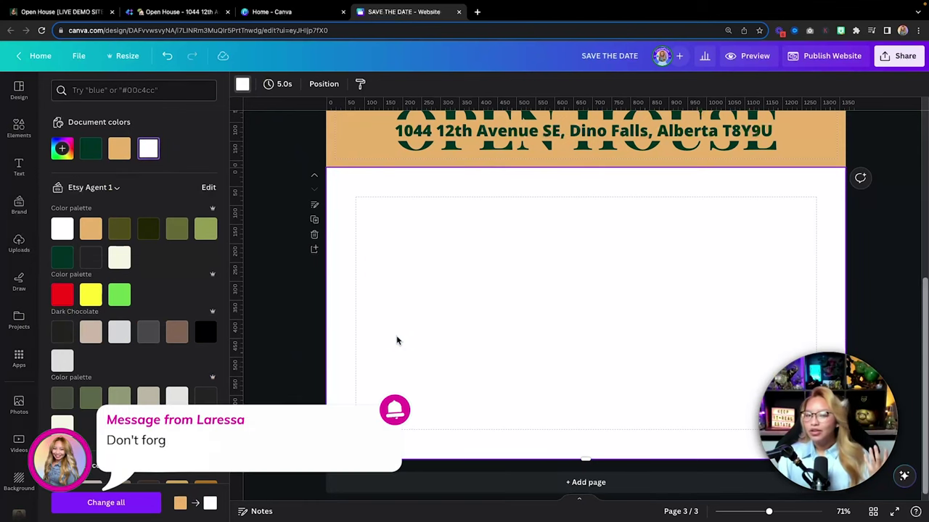
scroll(397, 340, up, 2)
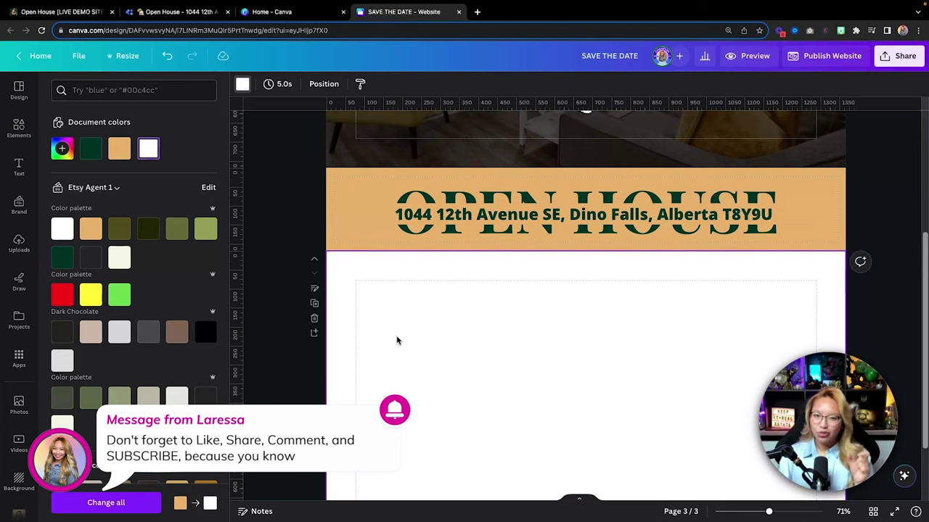
scroll(585, 124, up, 1)
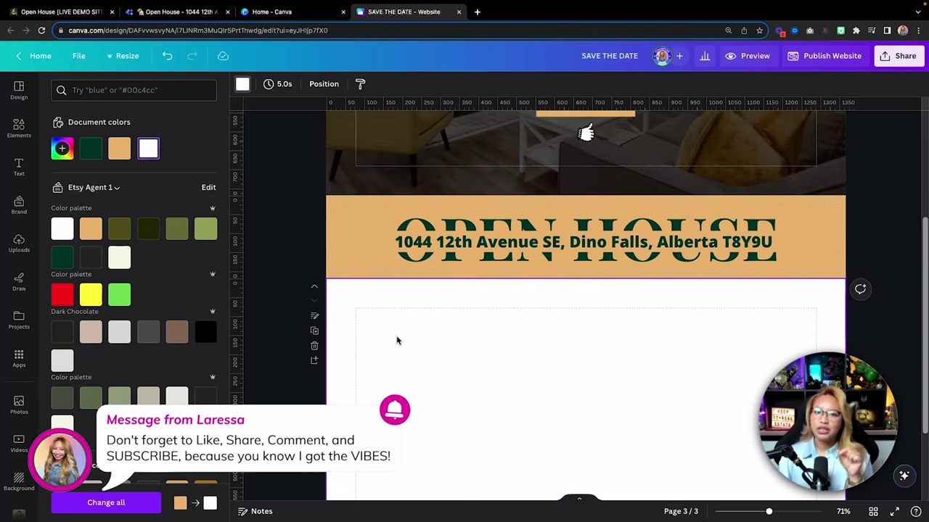
scroll(397, 340, down, 2)
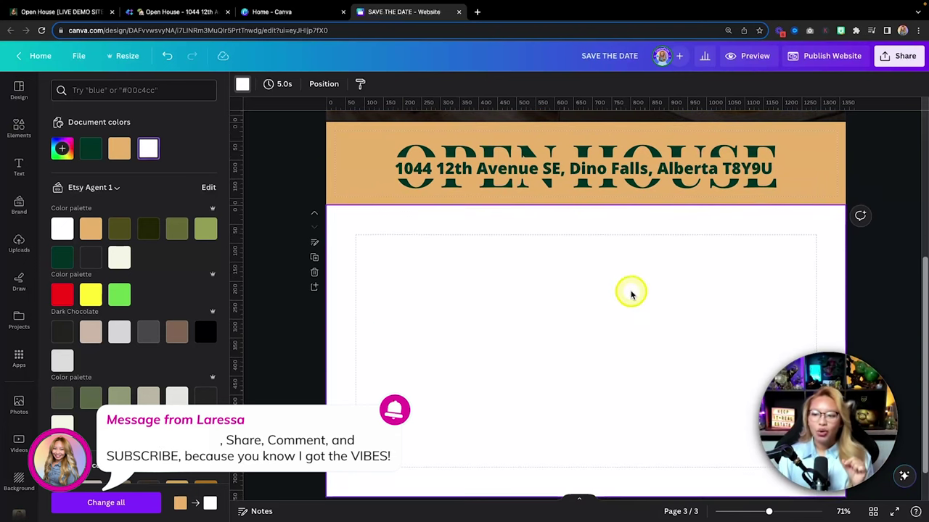
scroll(625, 332, down, 1)
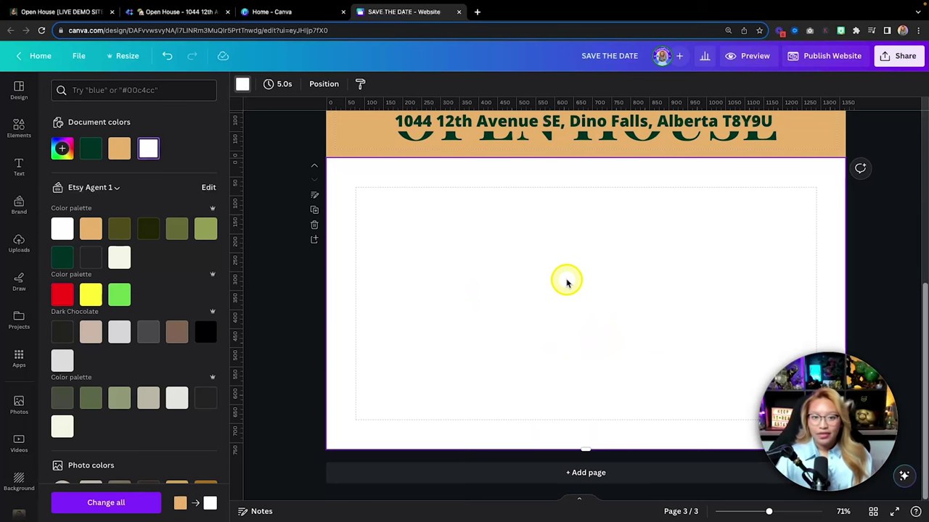
scroll(558, 277, up, 2)
scroll(558, 277, down, 2)
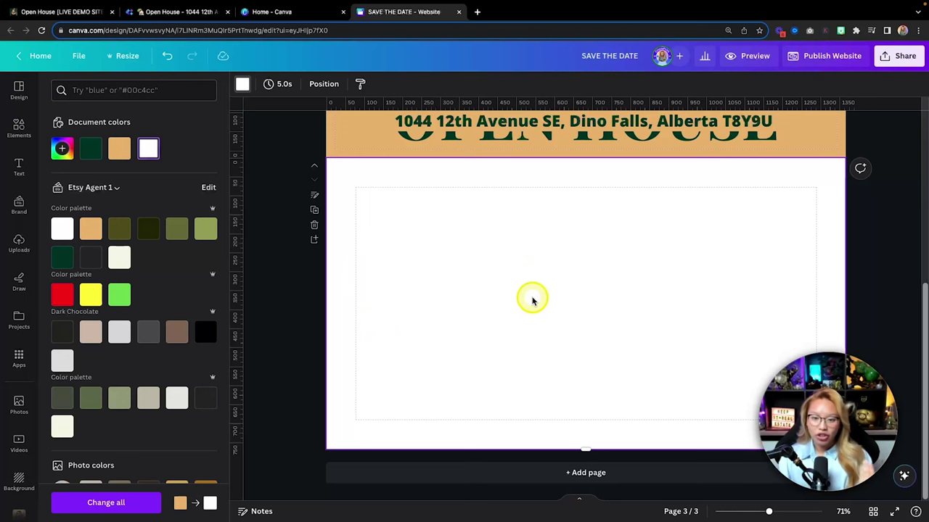
- Embed the Packing and Moving Tips YouTube video on the white page by pasting its copied link
click(6, 156)
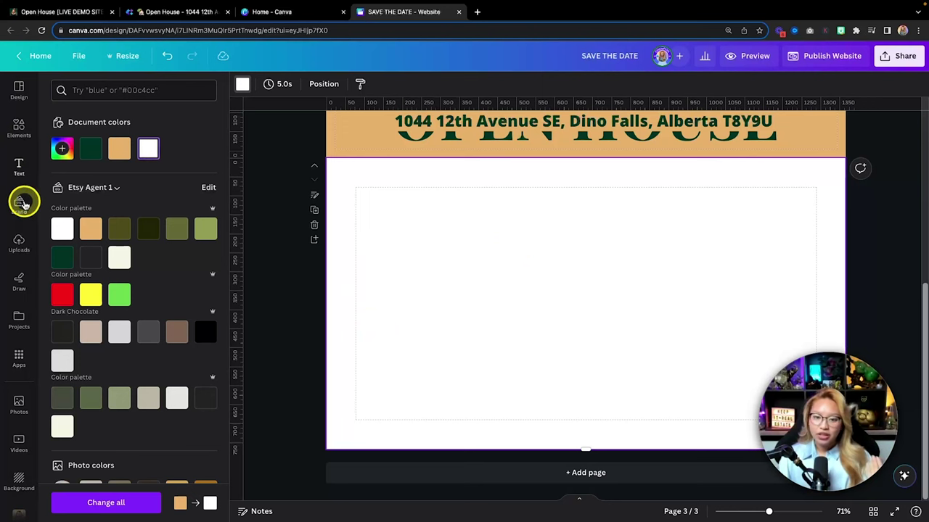
click(19, 241)
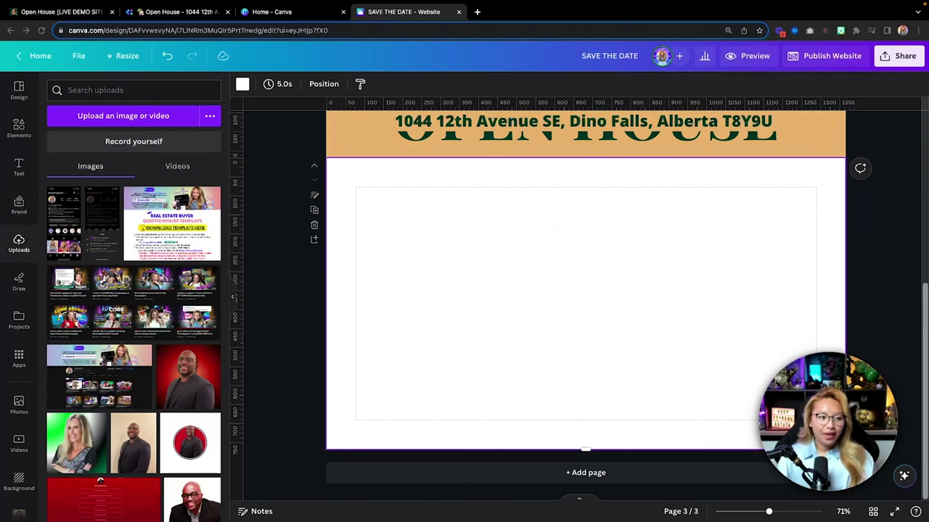
key(super+c)
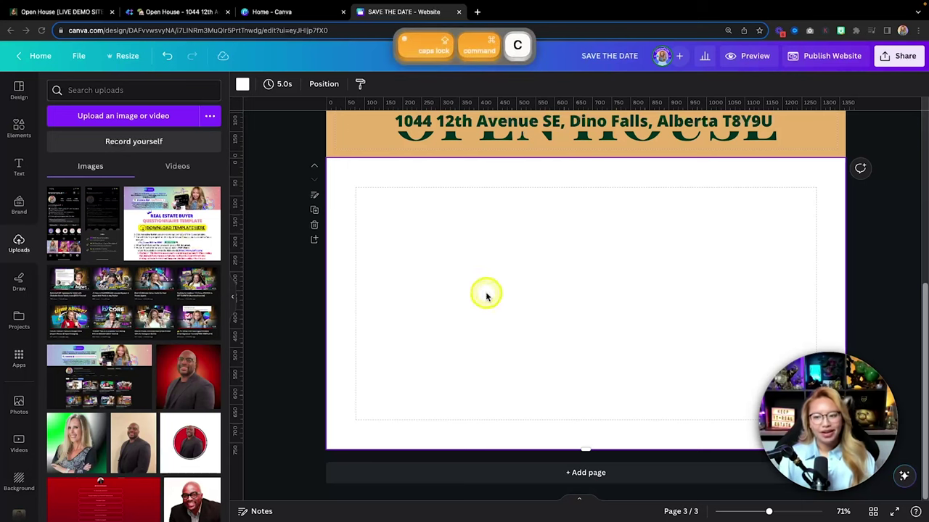
right_click(494, 279)
click(539, 327)
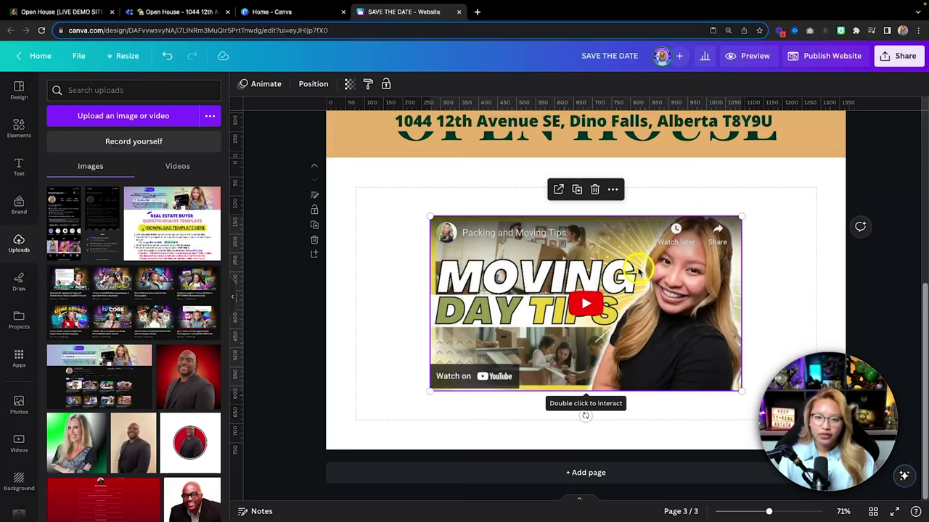
- Look at the embedded video's YouTube page and its link, and return to the Canva website design
click(331, 10)
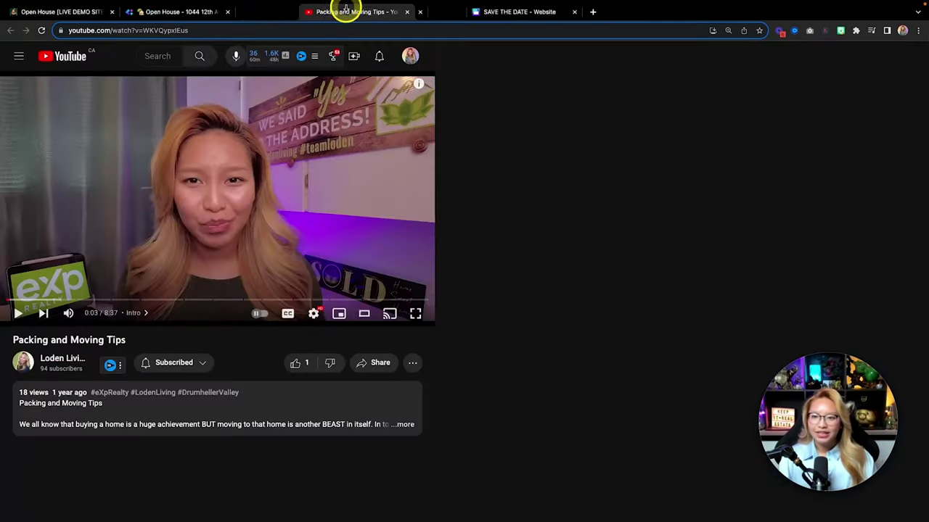
click(148, 31)
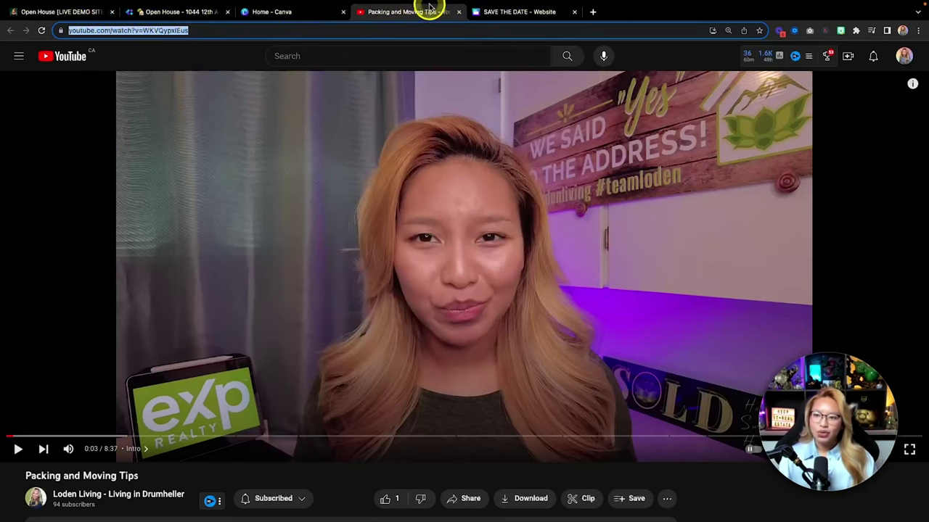
click(512, 12)
click(388, 241)
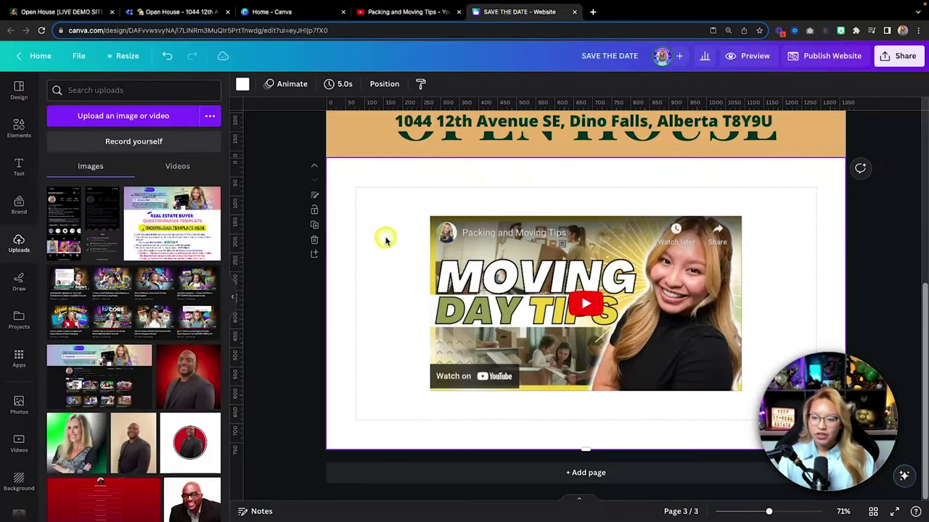
right_click(385, 240)
click(375, 206)
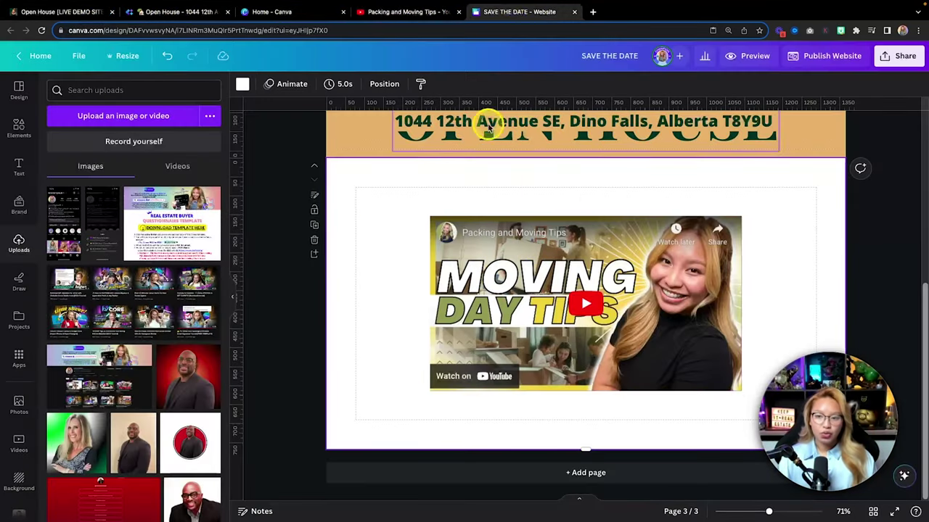
drag(405, 16, 217, 181)
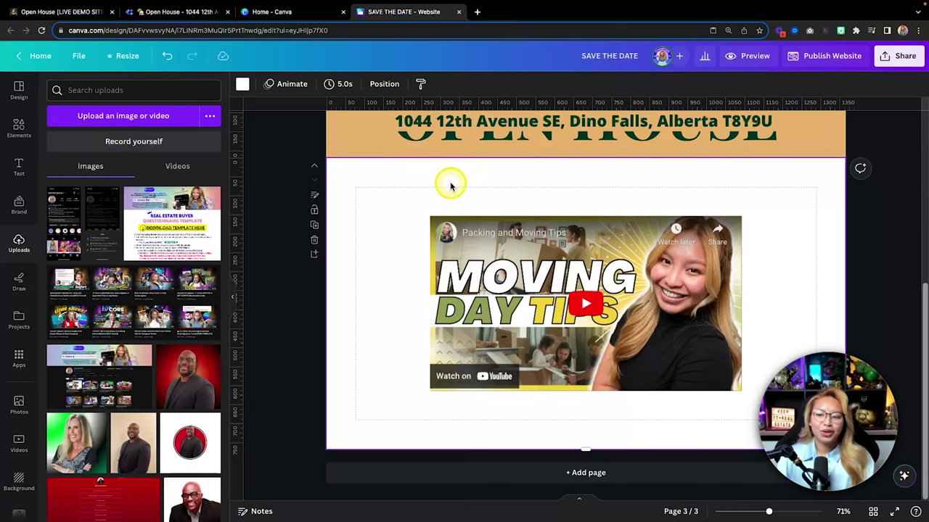
- Move the embedded video slightly lower on the white page, keeping it horizontally centred
drag(669, 290, 667, 305)
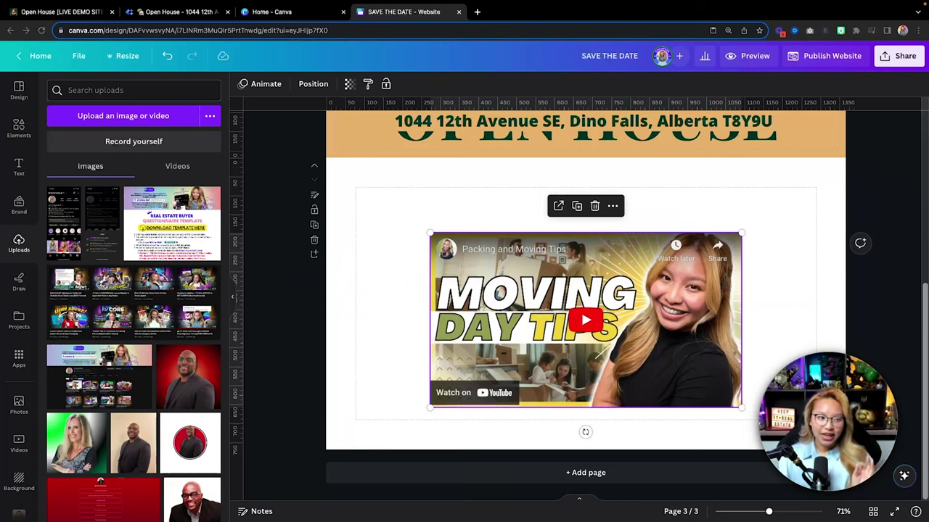
key(super+c)
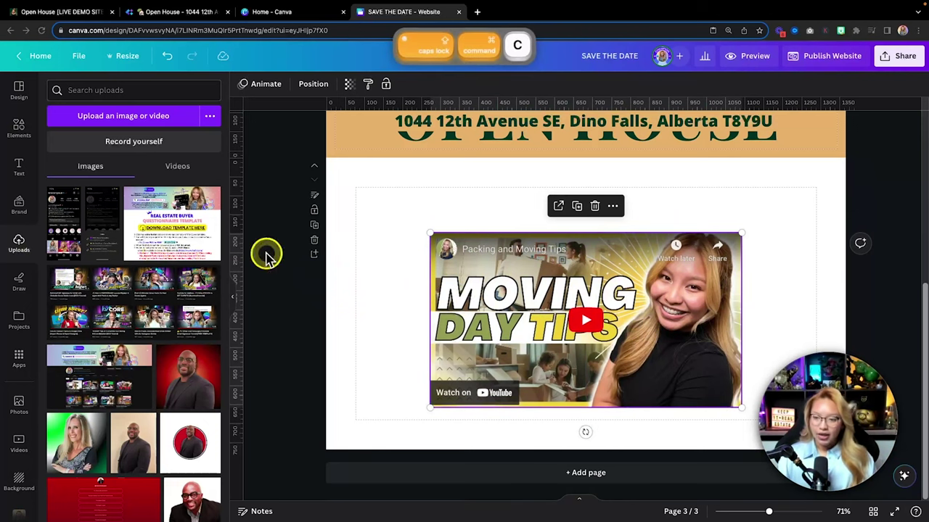
key(super+v)
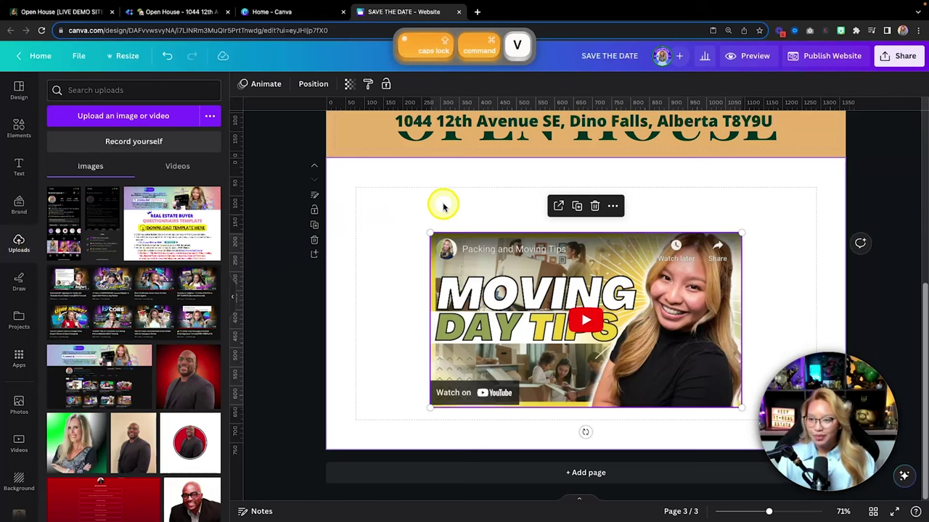
click(432, 209)
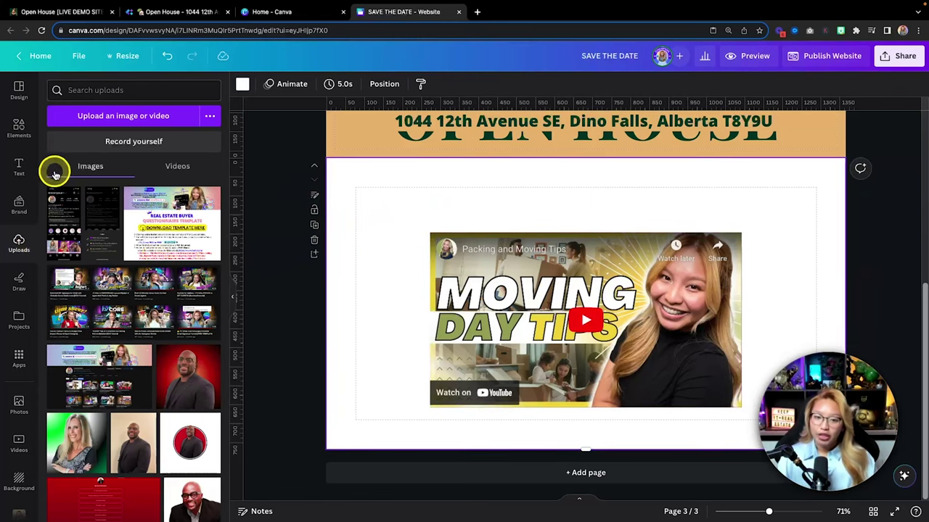
- Add a tan rounded rectangle above the video, stretched into a thin bar about 610 wide and centred on the page
click(19, 124)
click(18, 123)
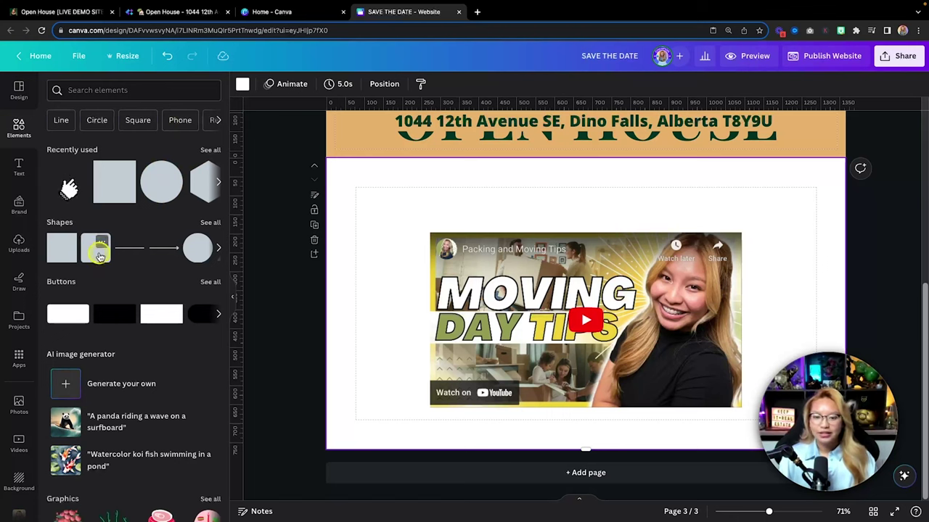
click(98, 250)
drag(589, 348, 510, 243)
drag(544, 207, 690, 205)
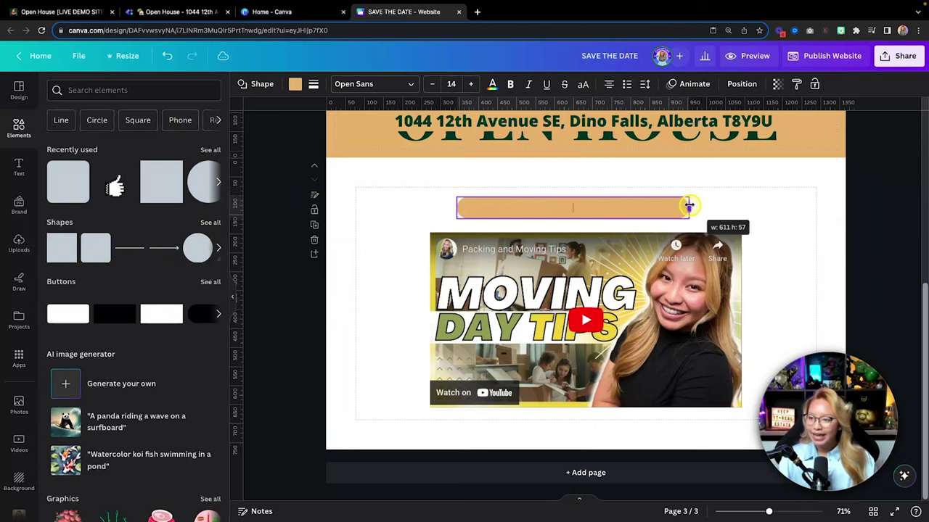
drag(571, 196, 593, 213)
click(750, 193)
click(416, 201)
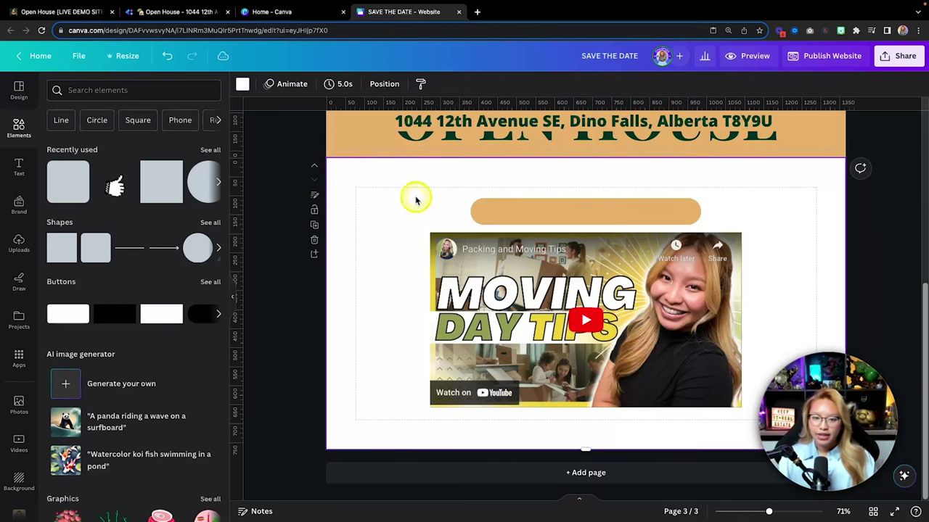
- Add a subheading text box and place it over the tan bar above the video
click(15, 166)
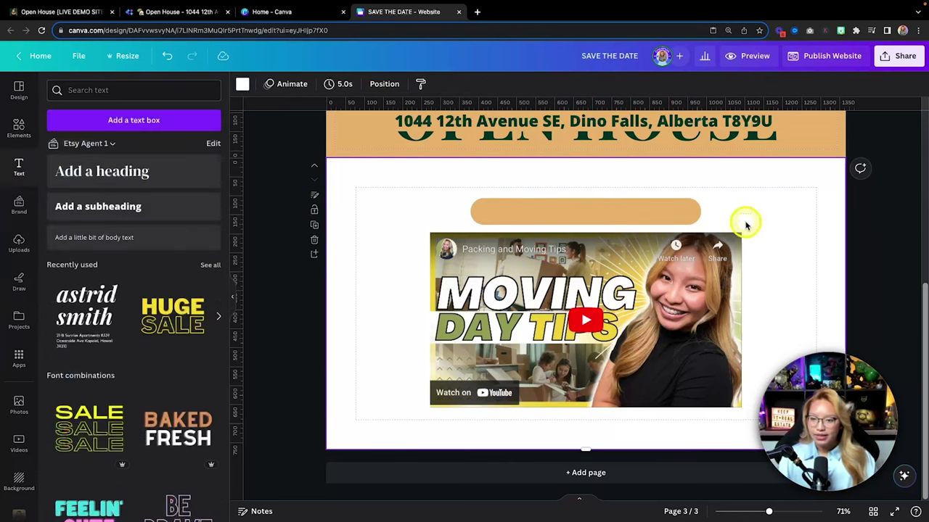
click(162, 204)
drag(605, 332, 610, 235)
- Make the subheading dark green and set its font to bold Playfair Display
click(395, 84)
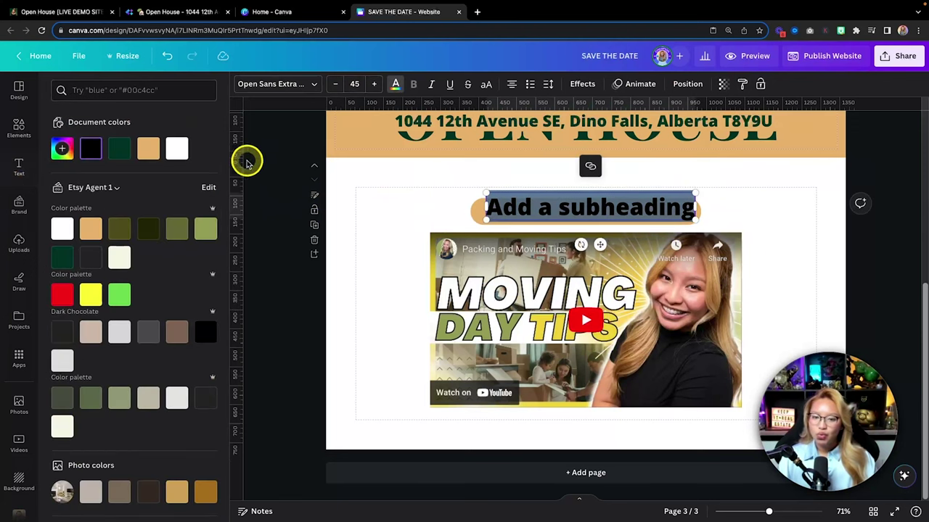
click(122, 150)
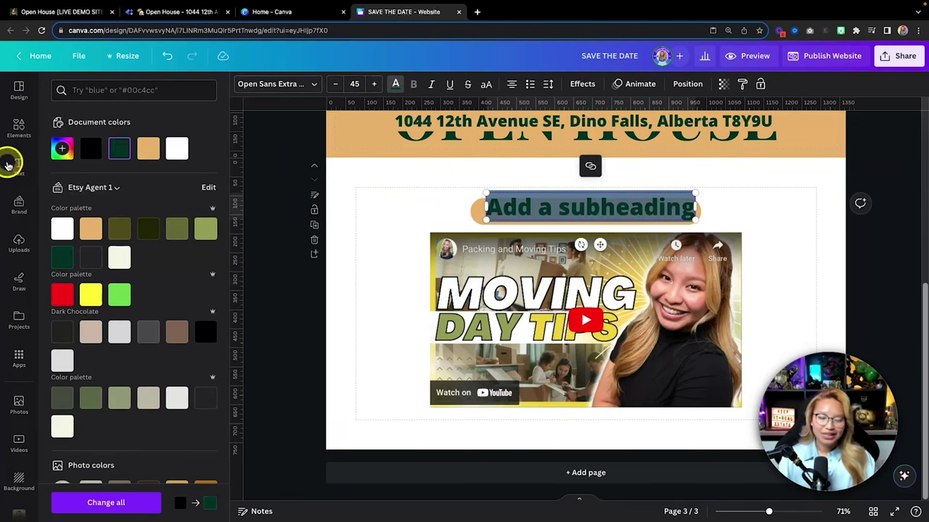
click(309, 84)
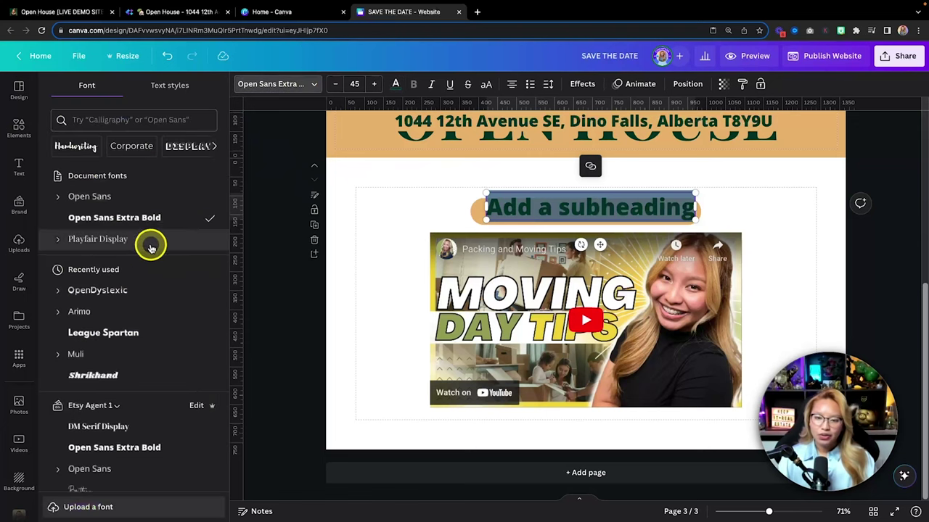
click(121, 244)
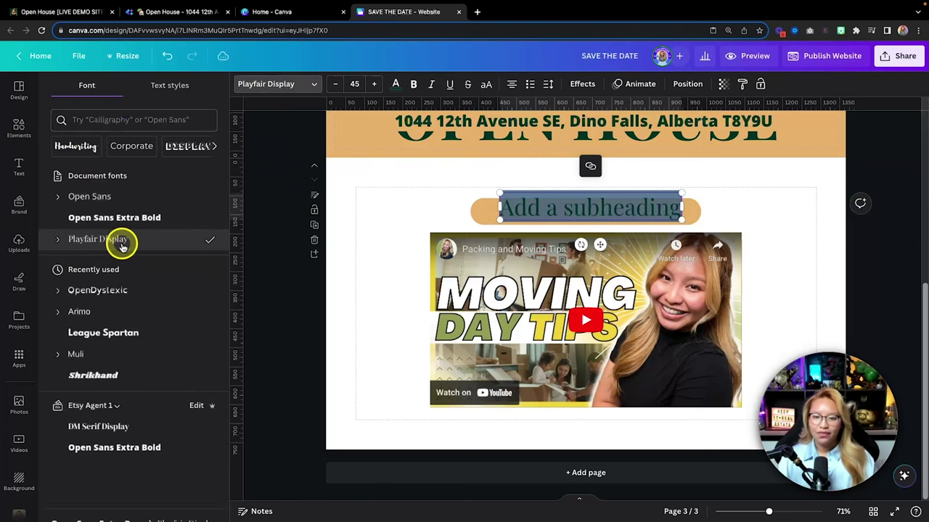
click(414, 84)
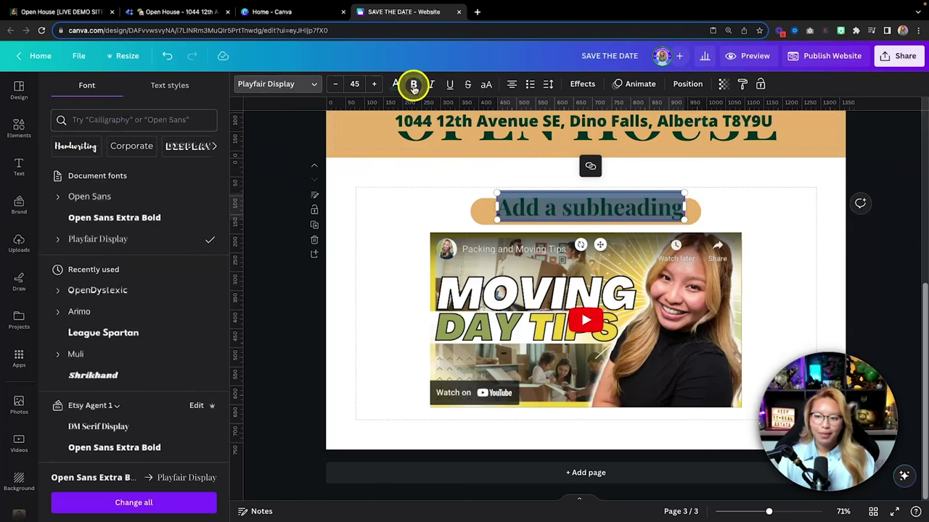
- Replace the subheading's placeholder text with "take a quick peek"
double_click(588, 211)
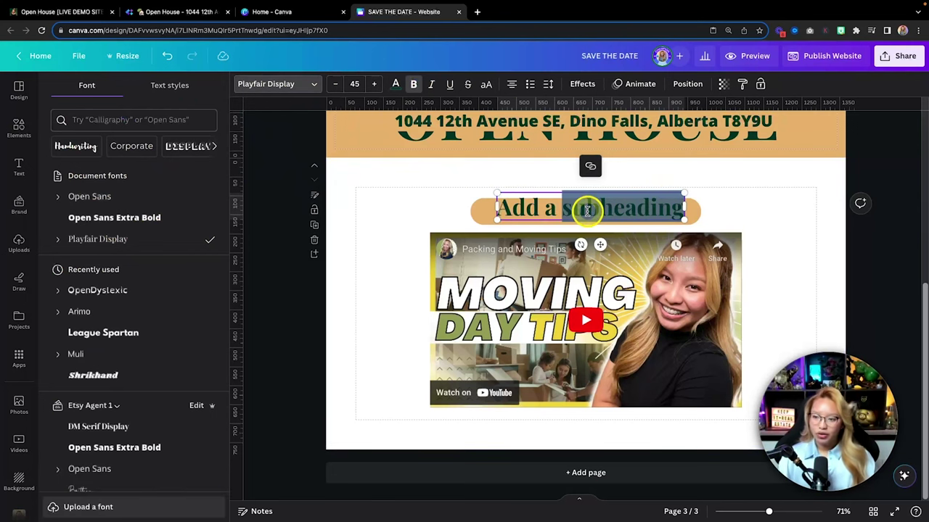
key(BackSpace)
key(BackSpace)
key(BackSpace)
key(BackSpace)
key(BackSpace)
key(BackSpace)
key(BackSpace)
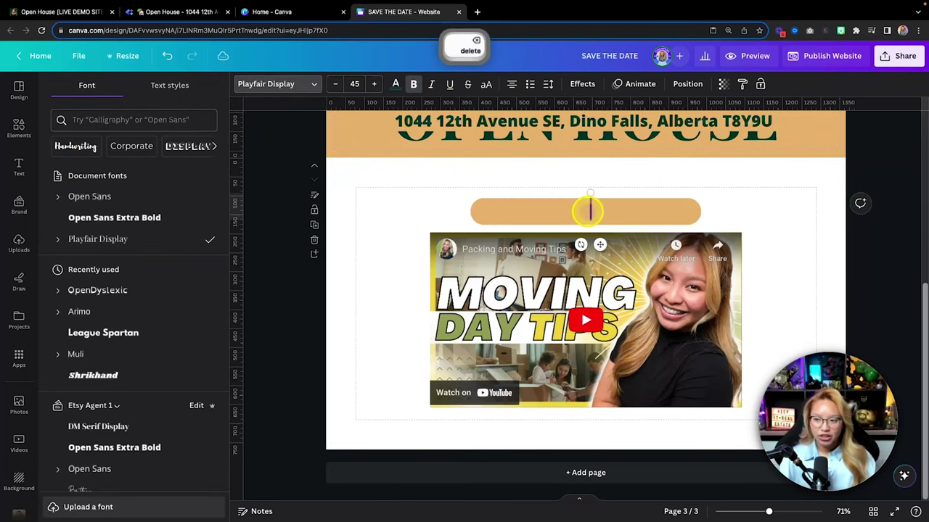
text(take a pi)
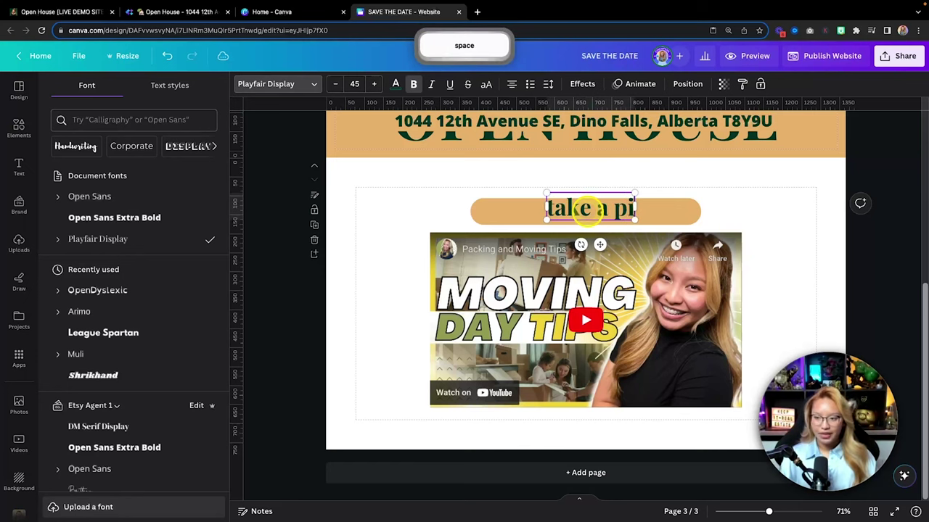
key(BackSpace)
key(BackSpace)
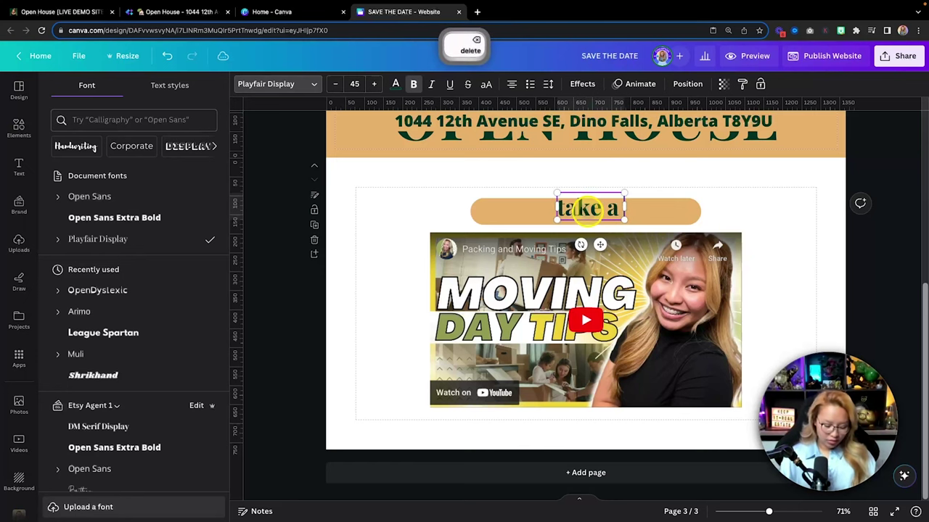
text(quick peek)
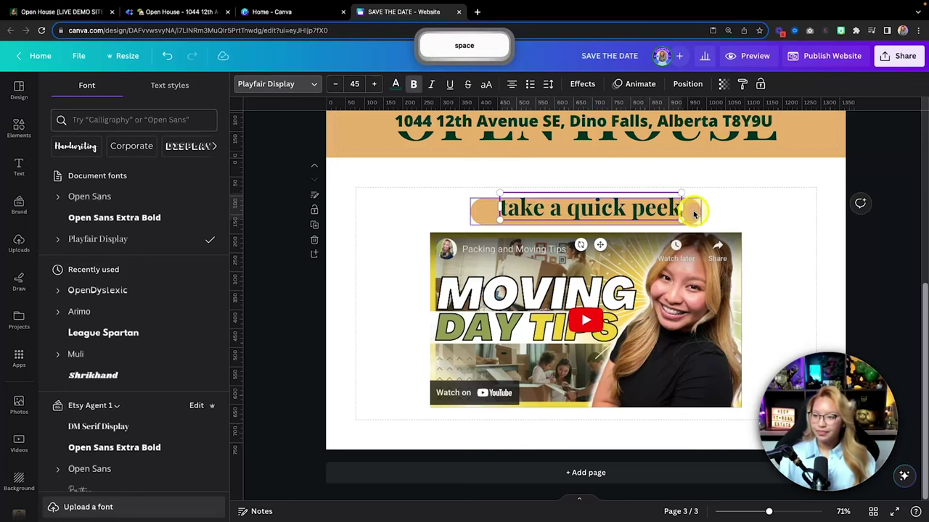
- Shrink the "take a quick peek" text to size 39.6 and centre it on the tan bar
click(666, 211)
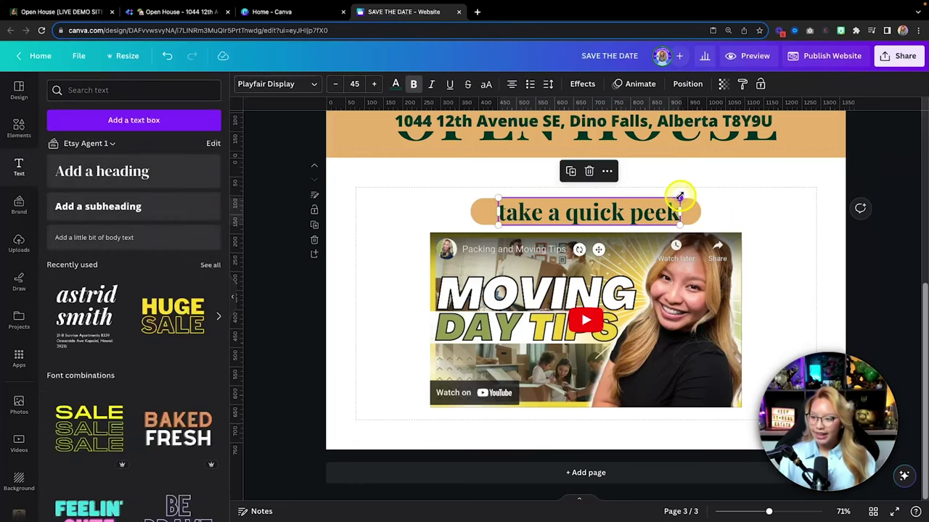
drag(680, 191, 643, 212)
click(776, 211)
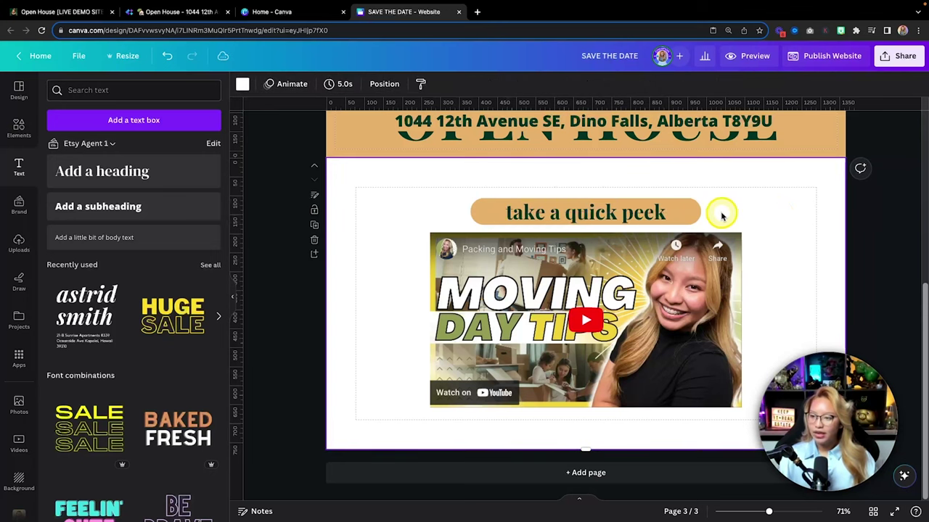
- Recolour the bar dark green and its "take a quick peek" text tan
click(639, 218)
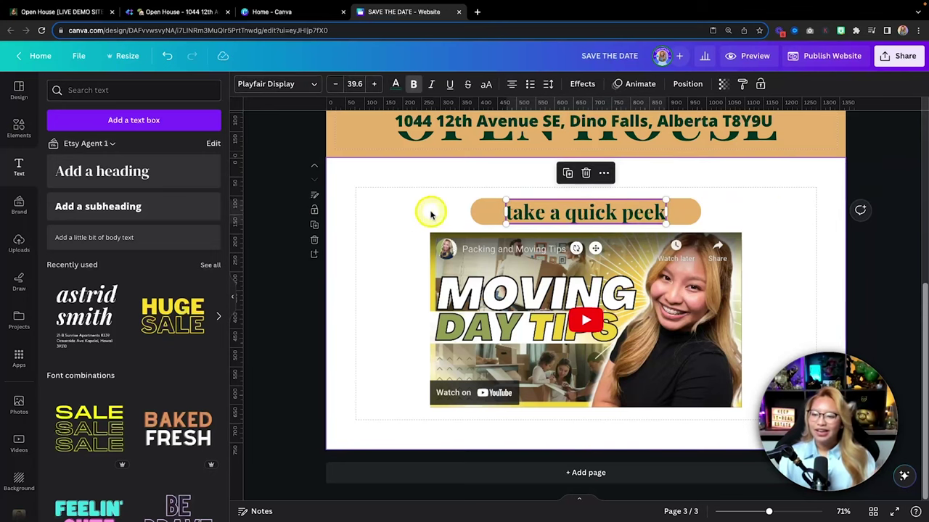
click(484, 212)
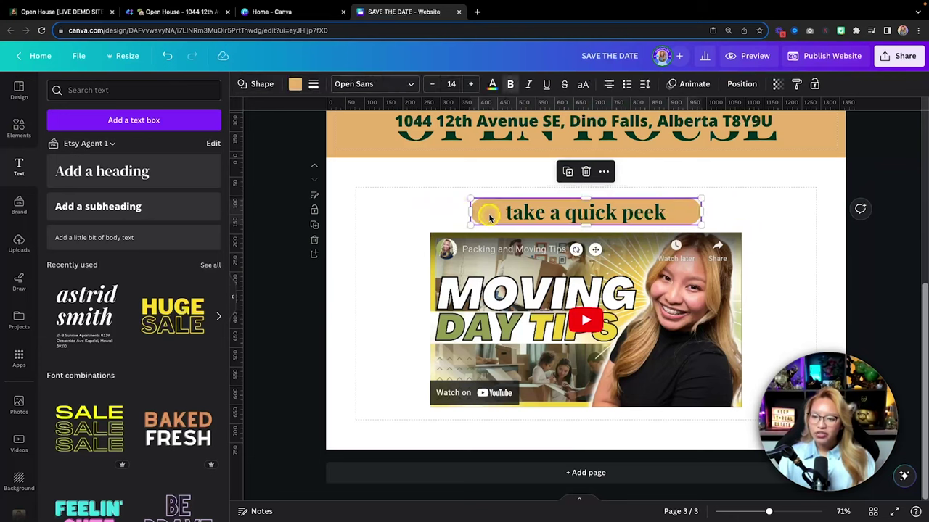
click(294, 85)
click(148, 149)
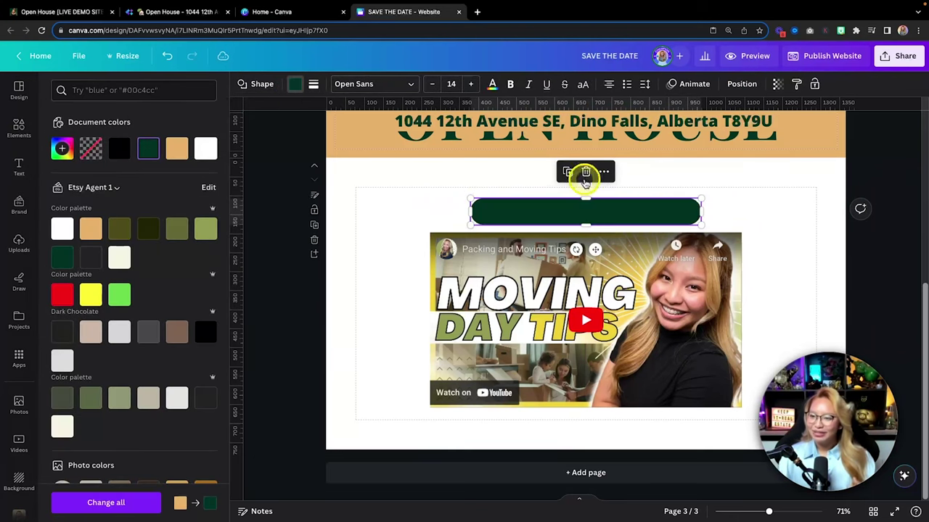
click(563, 212)
click(395, 85)
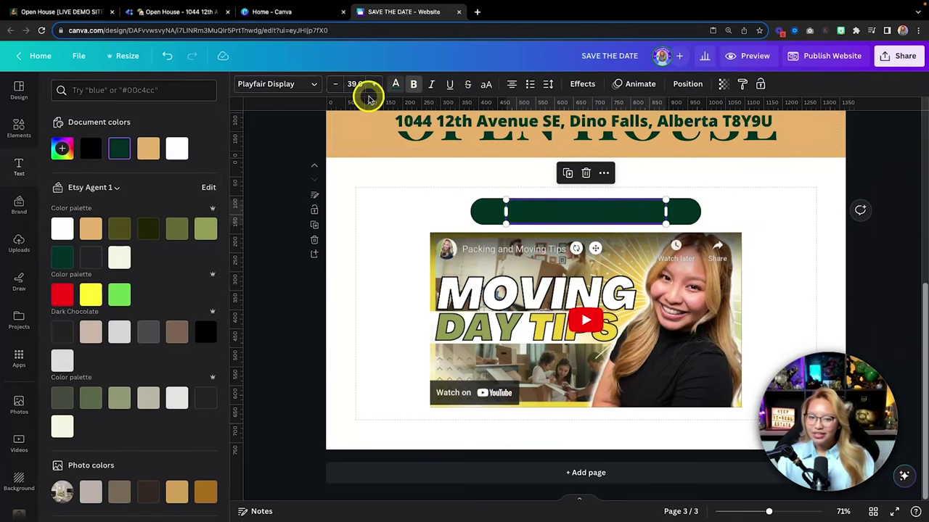
click(152, 152)
click(786, 183)
- Add a new blank page below the video page
scroll(767, 199, up, 1)
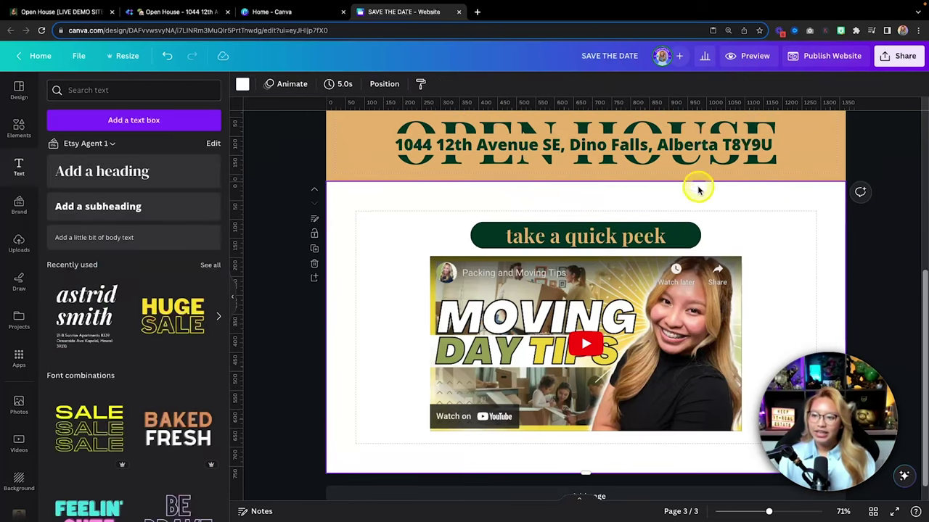
scroll(698, 190, up, 3)
scroll(701, 180, down, 2)
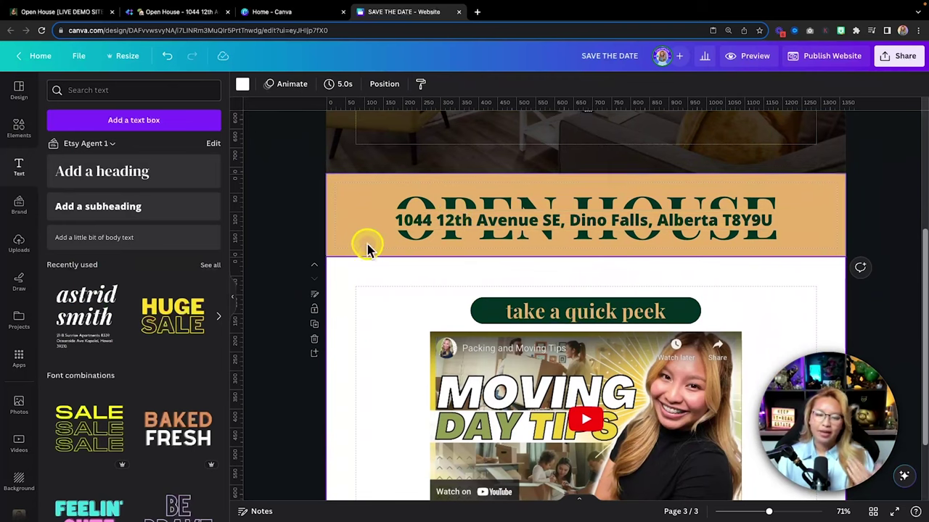
scroll(370, 260, up, 1)
scroll(370, 260, down, 2)
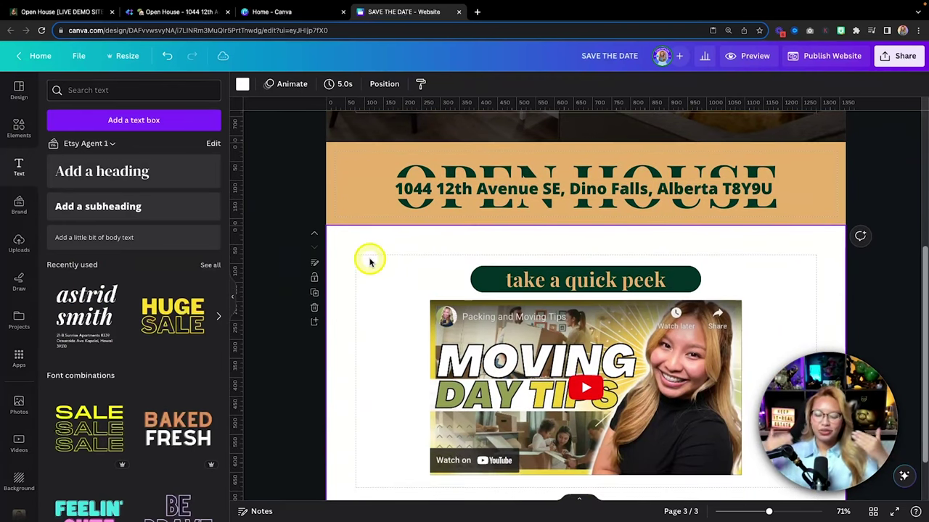
scroll(533, 261, down, 2)
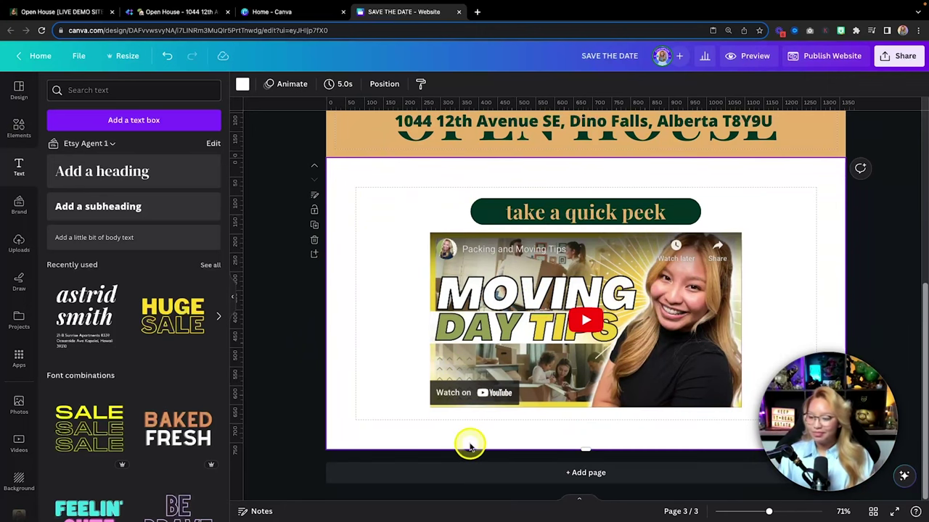
click(481, 474)
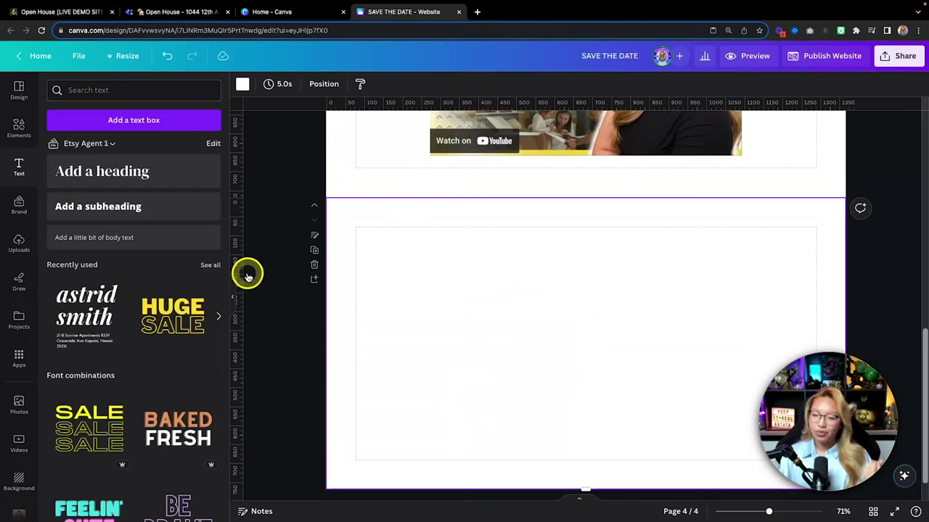
- Copy the green bar with its "take a quick peek" text onto the new blank page
scroll(290, 268, up, 5)
click(456, 270)
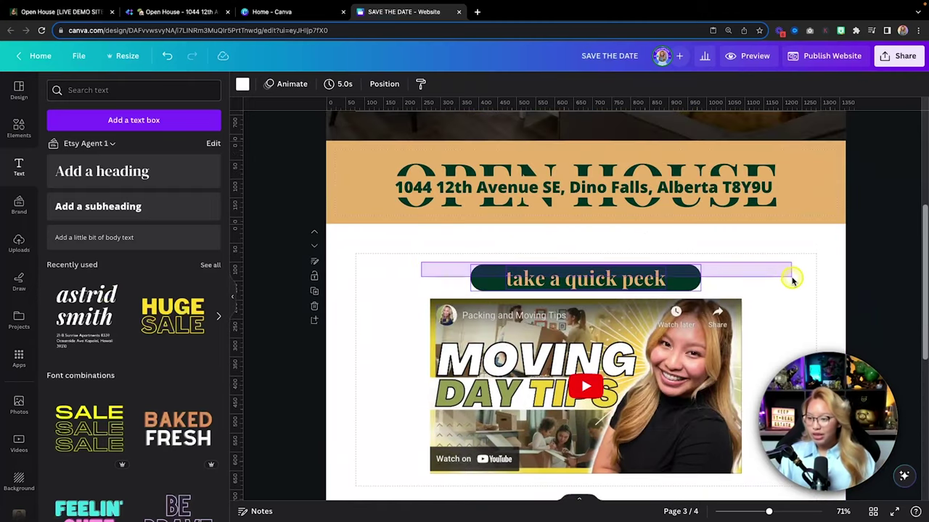
click(772, 288)
key(ctrl+c)
scroll(771, 291, down, 2)
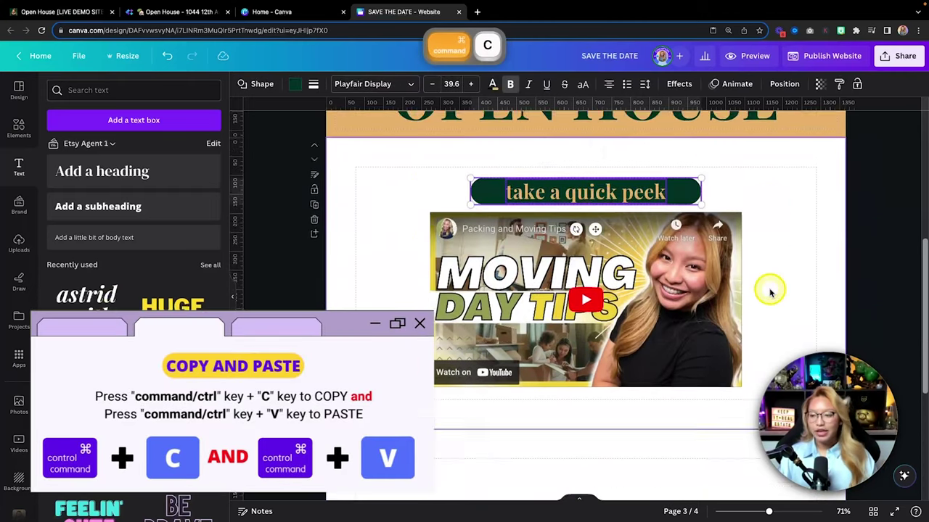
scroll(772, 290, down, 5)
key(ctrl+v)
click(617, 307)
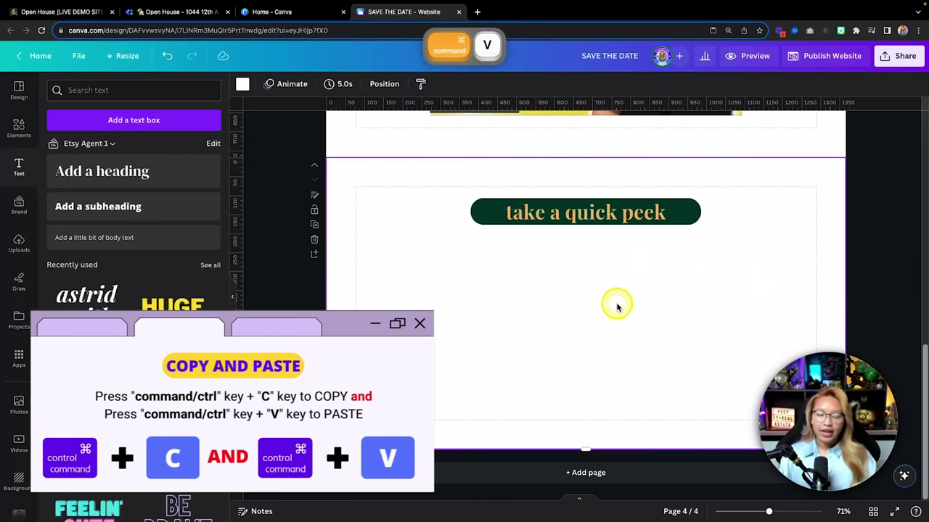
- Change the copied bar's text on the new page to "property highlights"
double_click(577, 213)
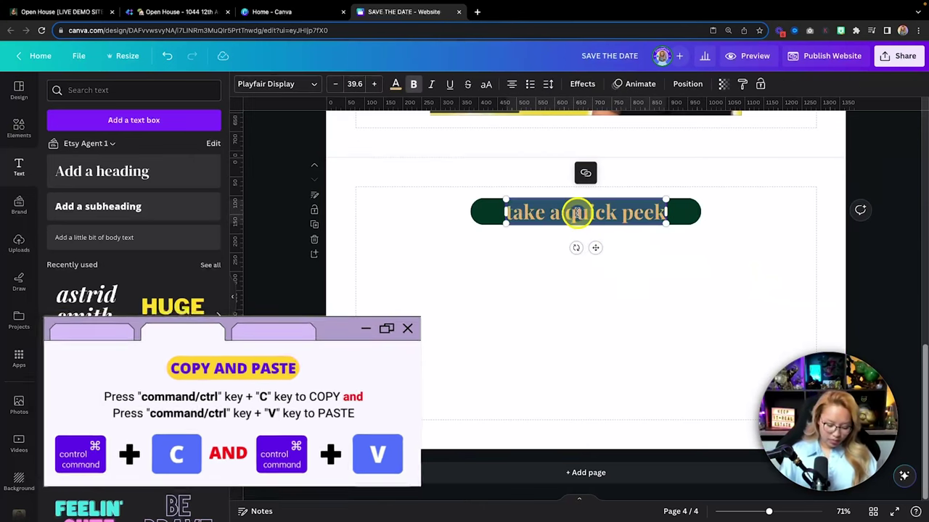
text(property)
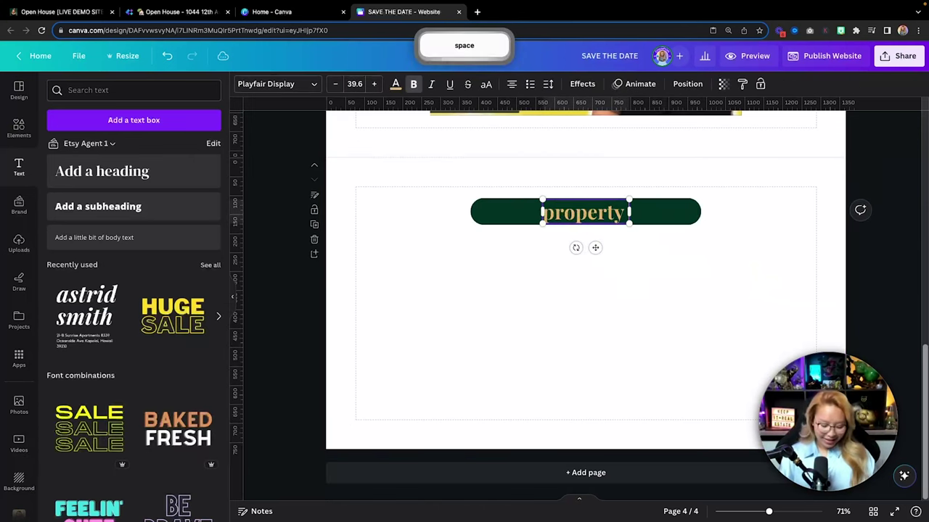
text( highligh)
key(BackSpace)
key(BackSpace)
key(BackSpace)
key(BackSpace)
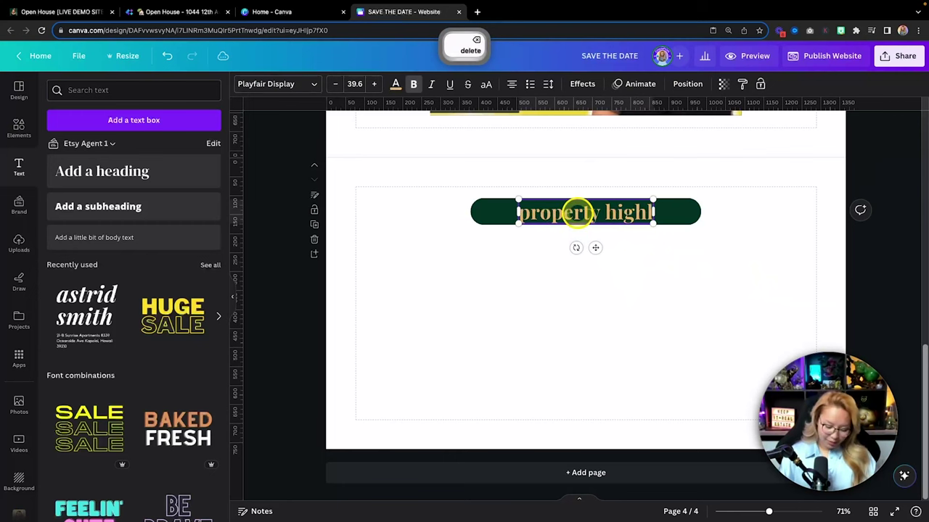
text(lights)
click(445, 327)
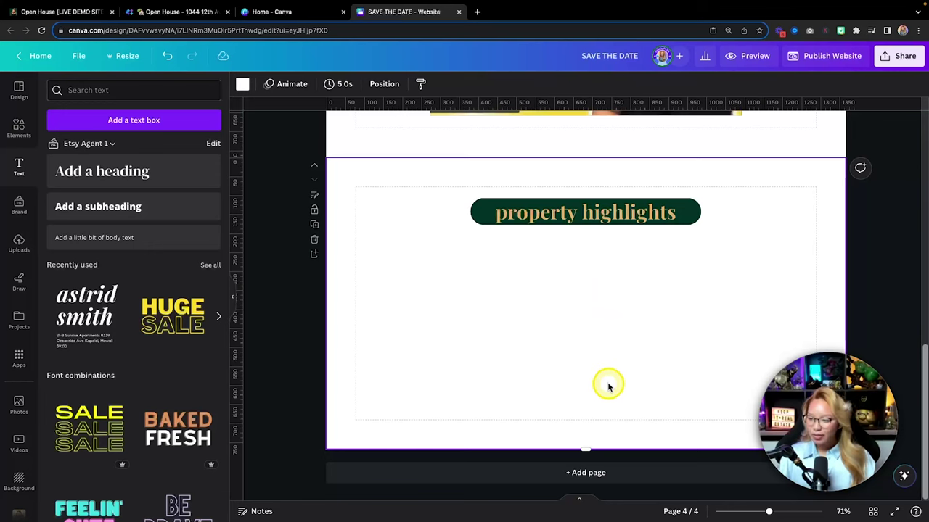
- Extend the property highlights page downwards to a height of about 1,030 px
drag(585, 448, 580, 499)
scroll(593, 371, down, 1)
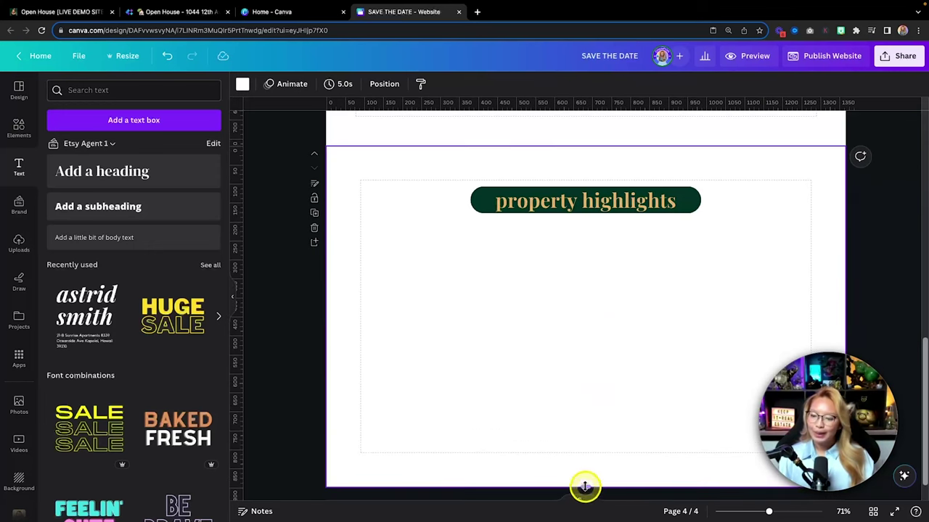
scroll(611, 400, down, 3)
drag(586, 450, 585, 479)
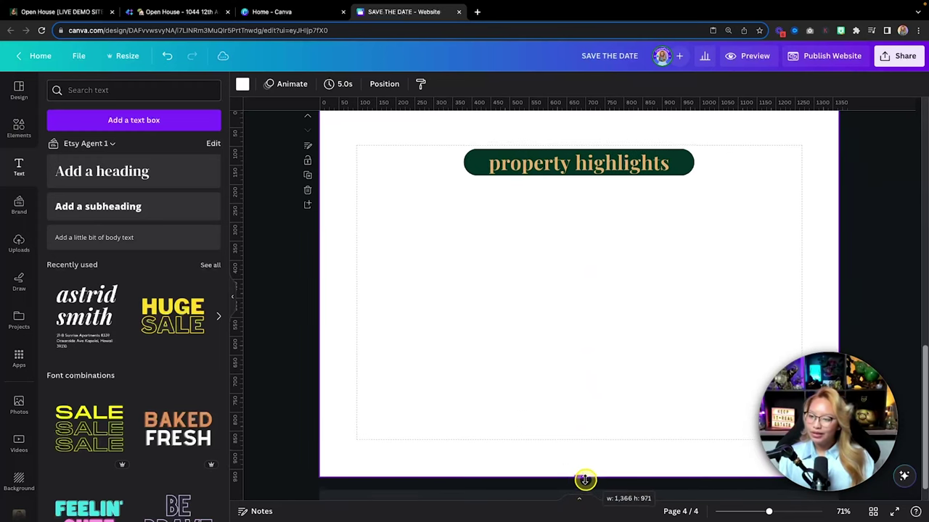
drag(583, 451, 583, 470)
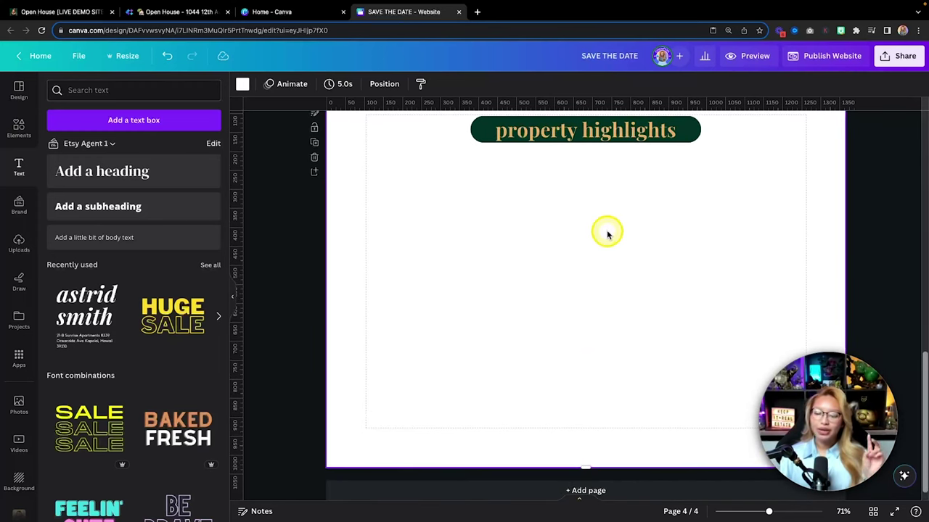
scroll(608, 235, up, 1)
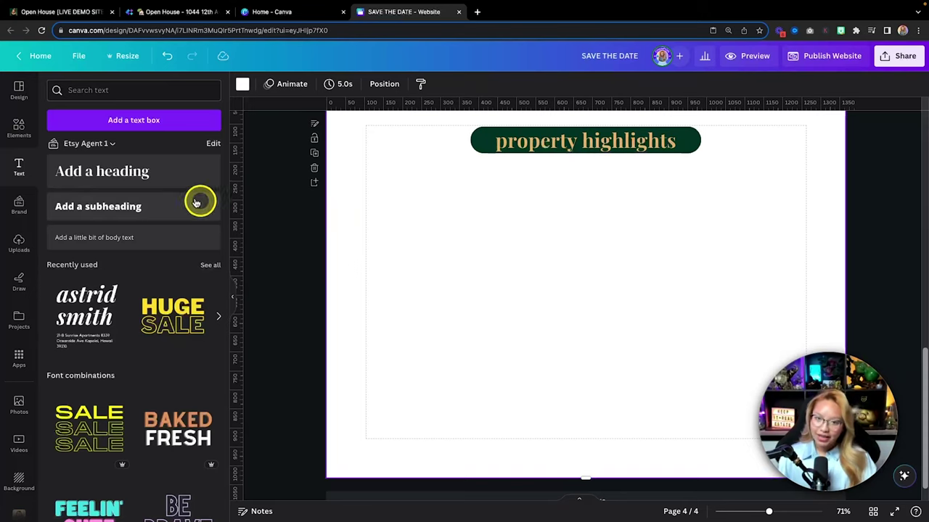
- Switch to the live demo site and examine the layout of its property highlights section
click(73, 16)
scroll(500, 226, up, 10)
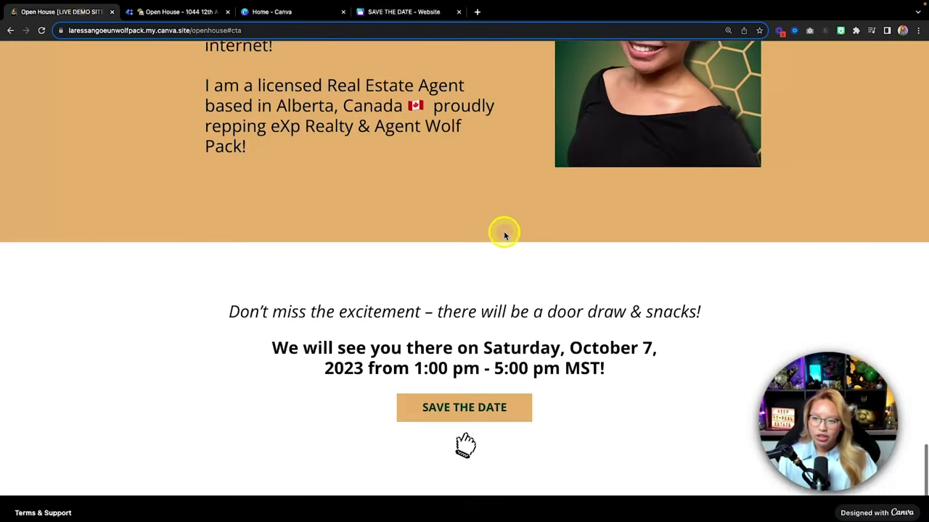
scroll(504, 231, up, 10)
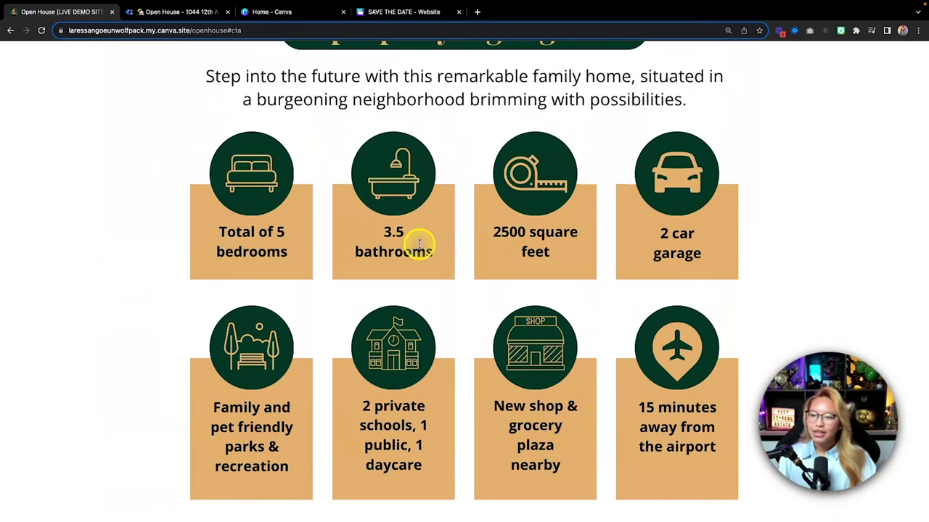
- Switch back to the Canva design and add a tan square on the left half of the page, below the "property highlights" heading
scroll(381, 227, up, 1)
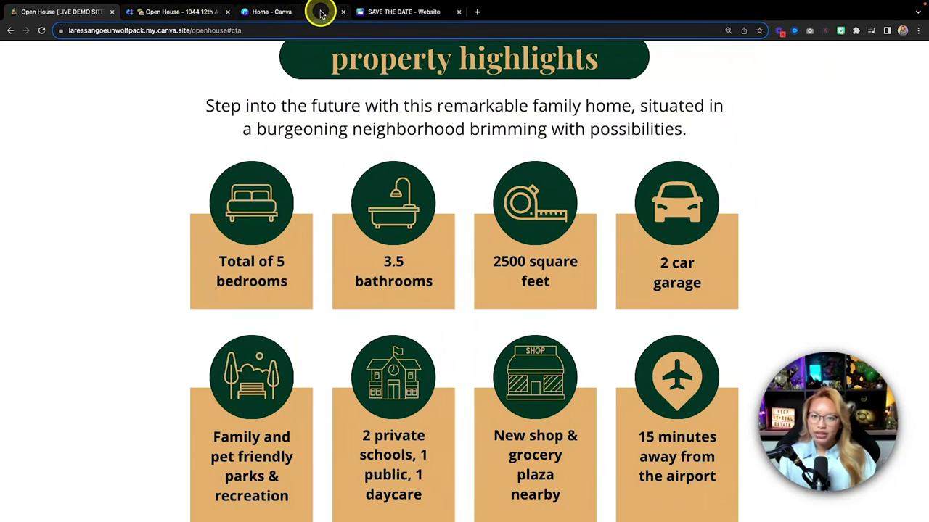
click(406, 12)
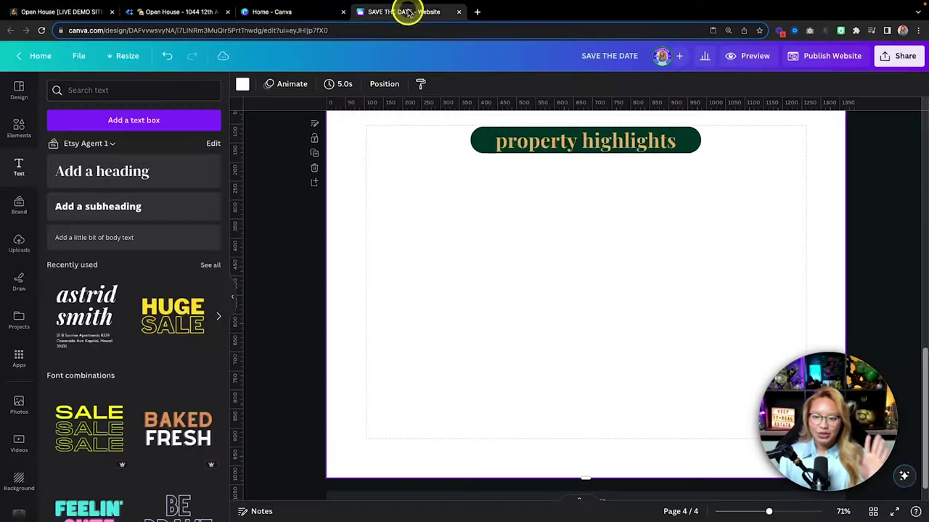
click(19, 129)
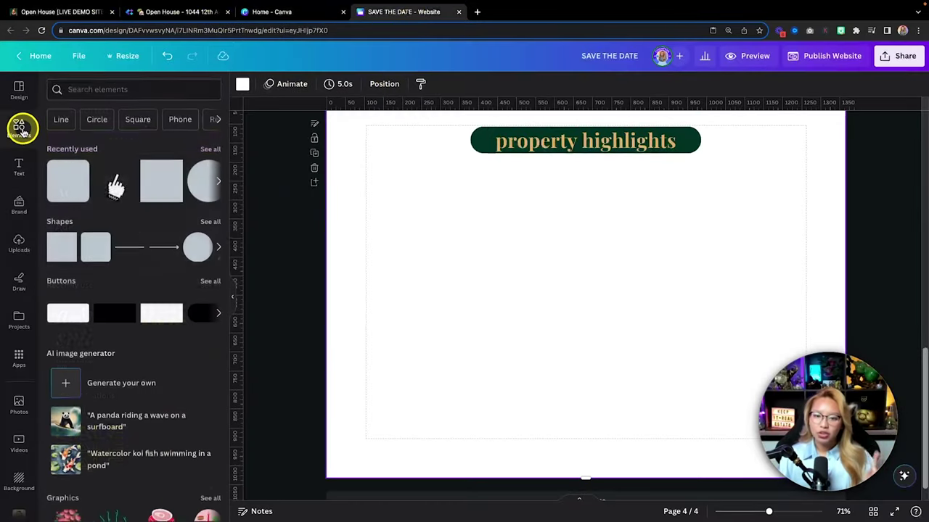
click(164, 192)
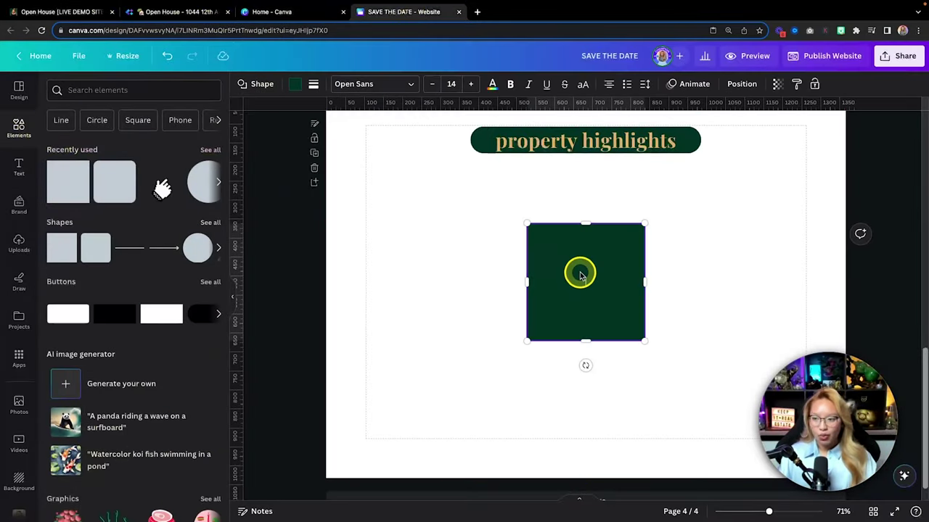
drag(579, 269, 457, 232)
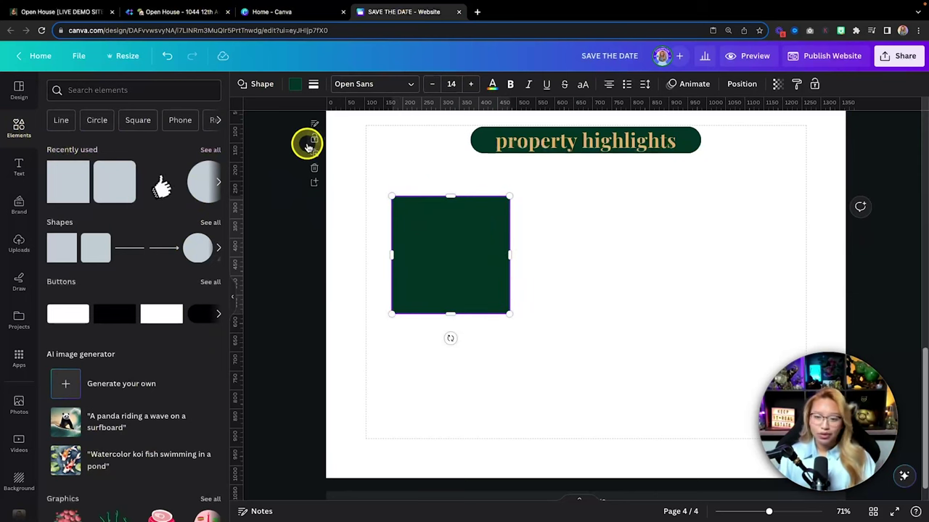
click(296, 85)
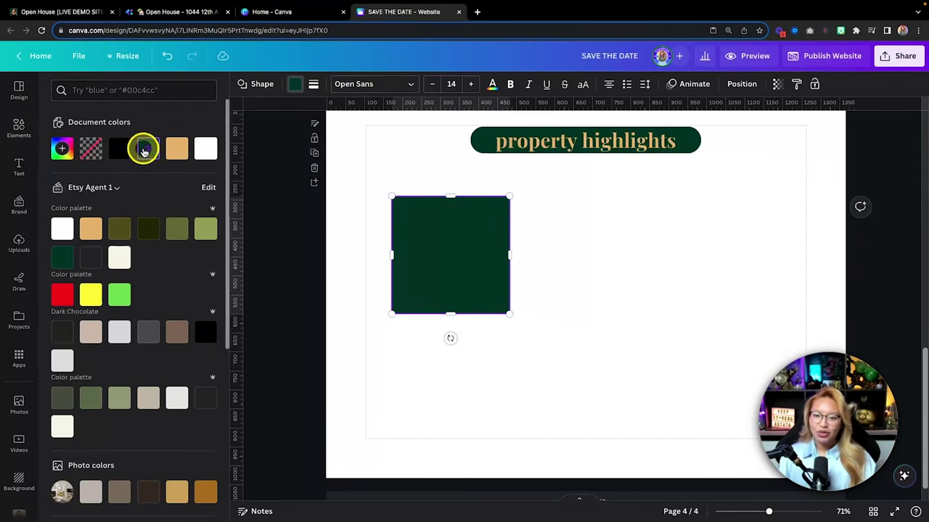
click(176, 148)
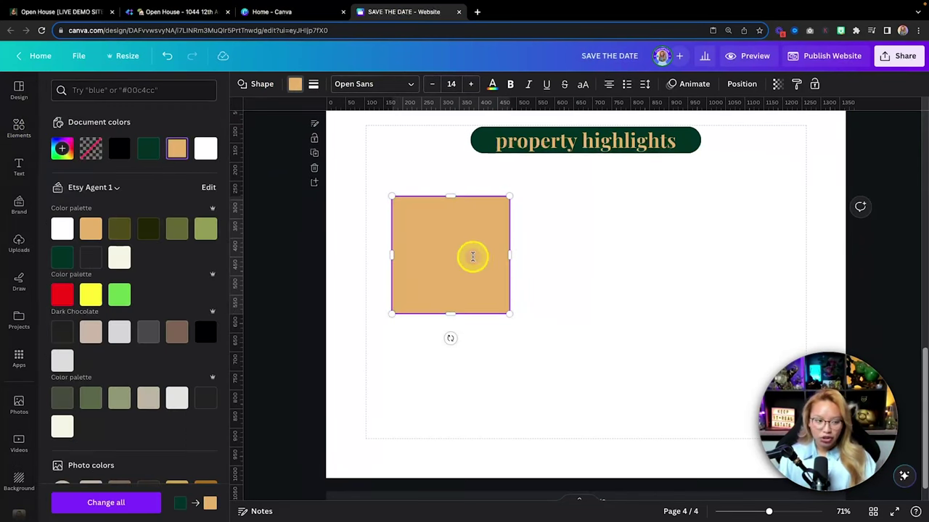
drag(493, 222, 494, 253)
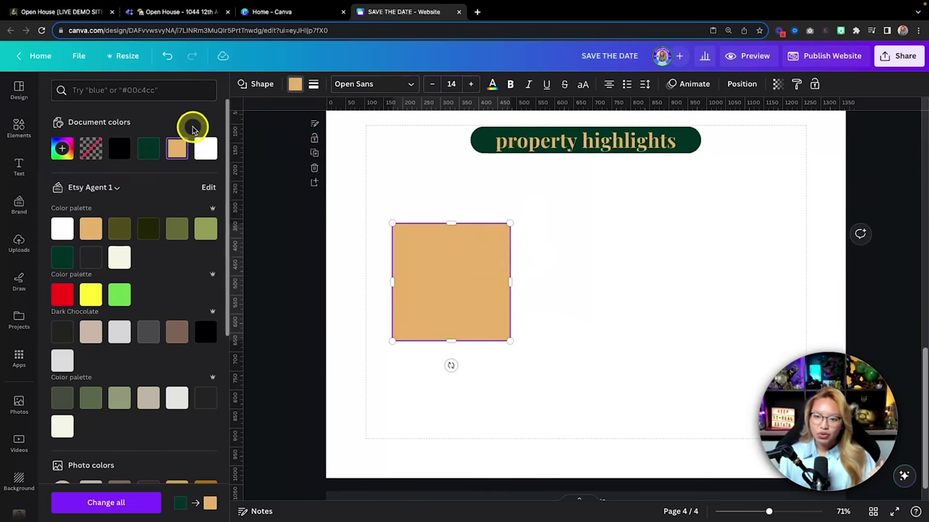
- Add a dark green circle, shrink it and centre it over the tan square's top edge
click(20, 130)
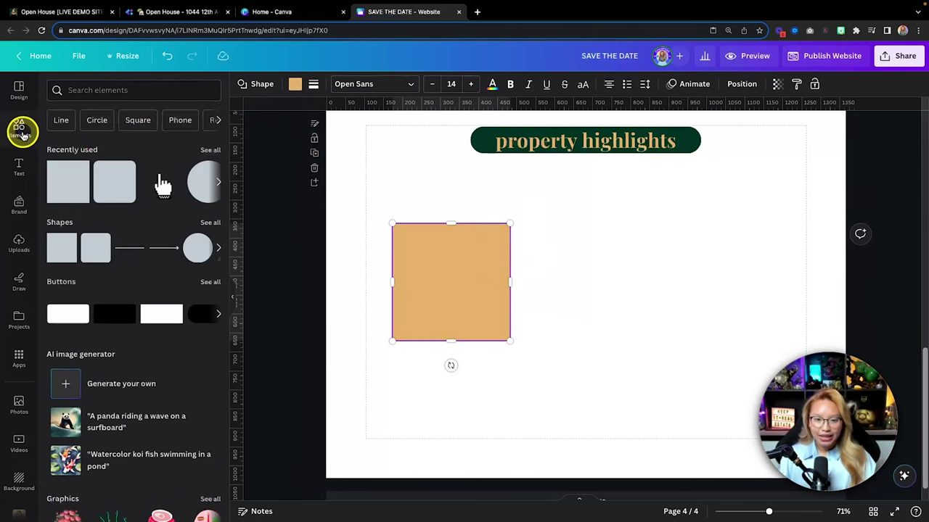
click(198, 180)
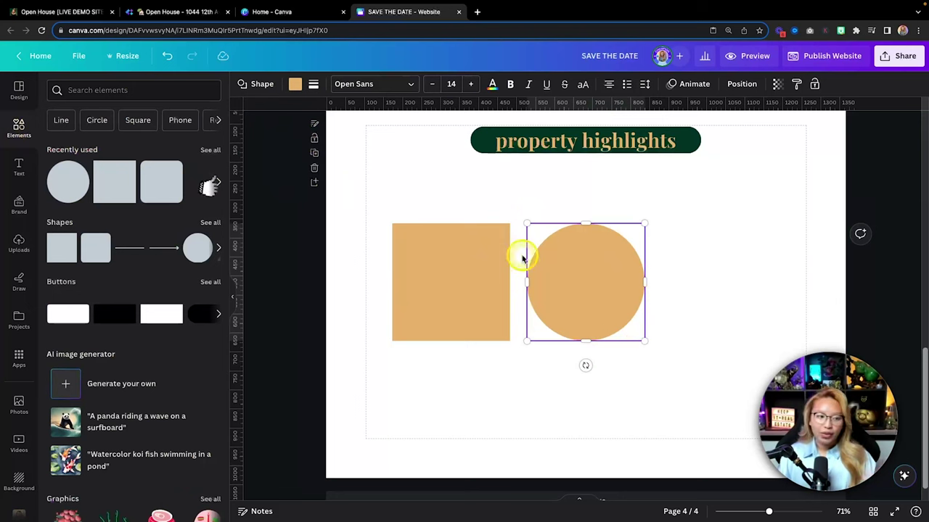
click(294, 85)
click(157, 152)
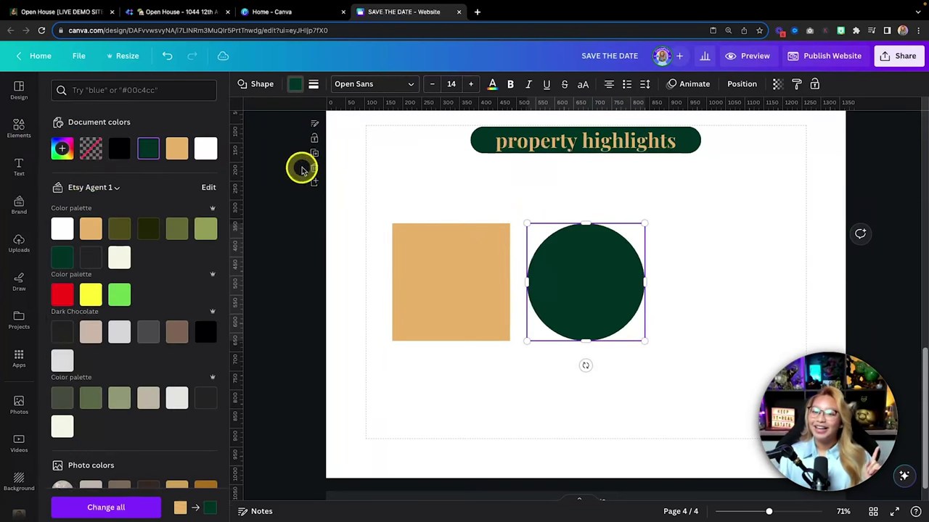
drag(638, 339, 494, 252)
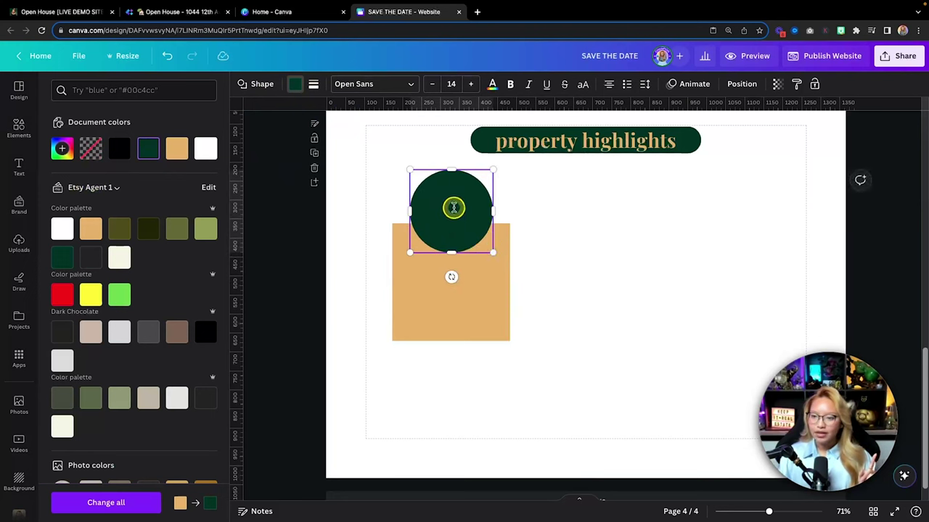
drag(453, 221, 454, 215)
- Shorten the tan square, then scale it down together with the circle and place both near the page's left margin
click(465, 326)
drag(449, 339, 452, 322)
drag(564, 333, 408, 162)
drag(508, 322, 483, 286)
drag(455, 258, 437, 278)
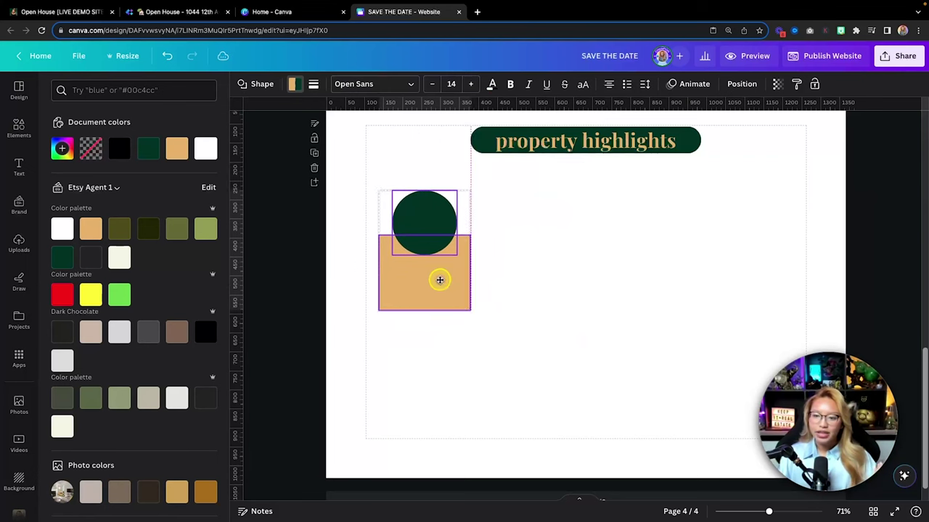
- Search the graphics for "bed" and insert the line-art front view of a double bed
click(20, 129)
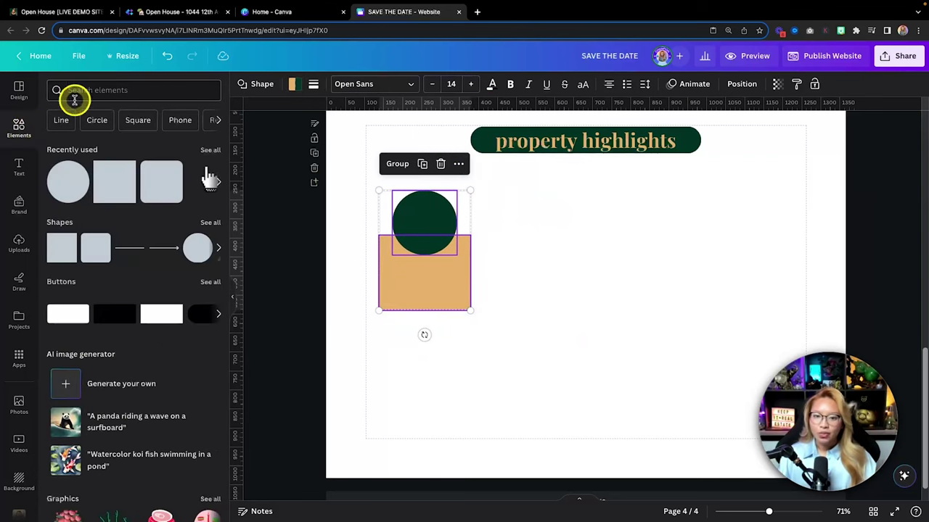
click(97, 88)
text(bed)
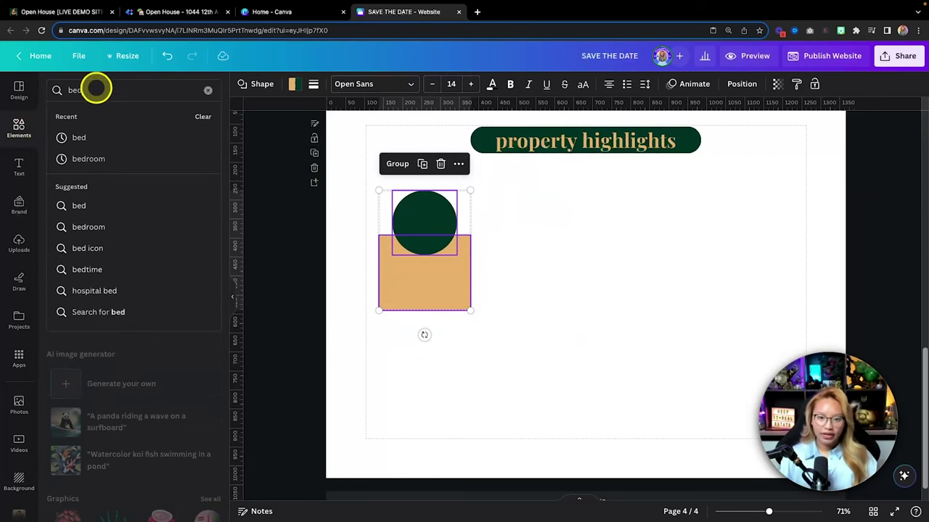
click(103, 140)
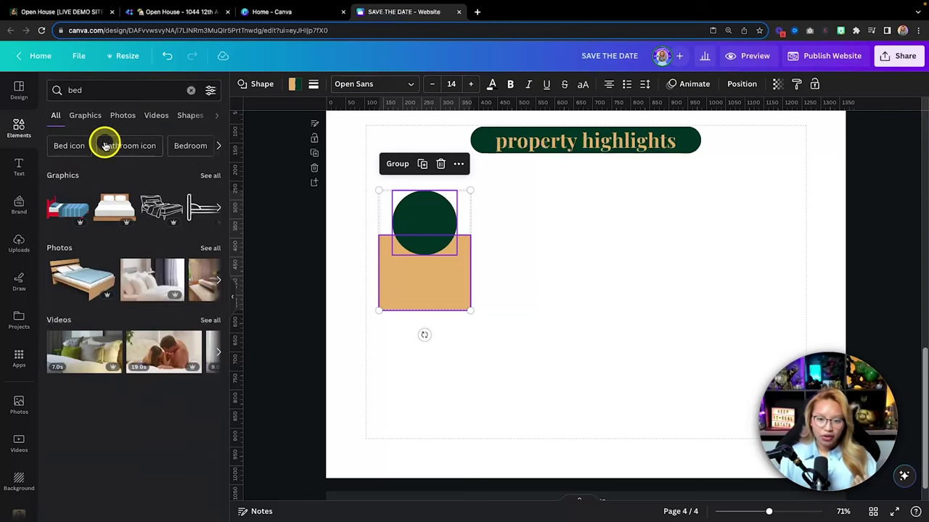
click(209, 177)
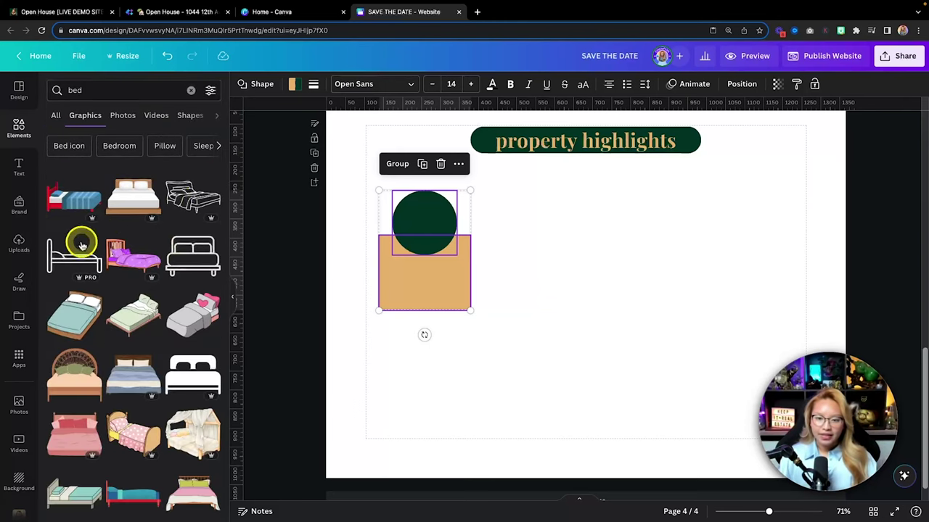
click(201, 257)
- Recolour the bed icon tan and shrink it to fit centred inside the green circle
click(368, 85)
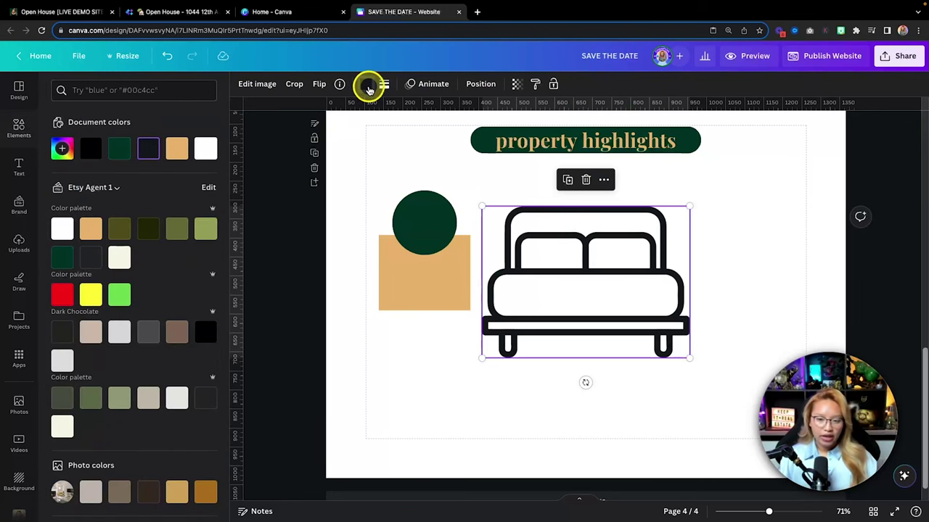
click(176, 149)
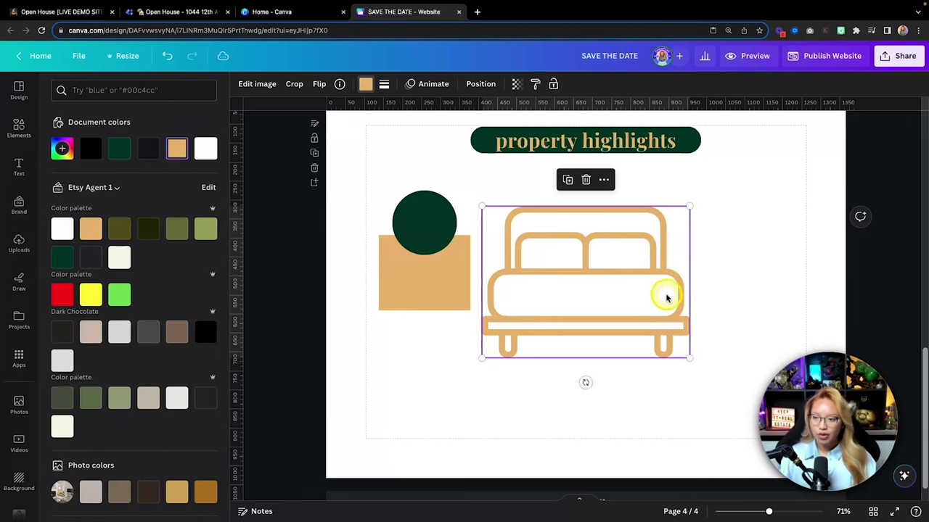
drag(687, 365, 423, 221)
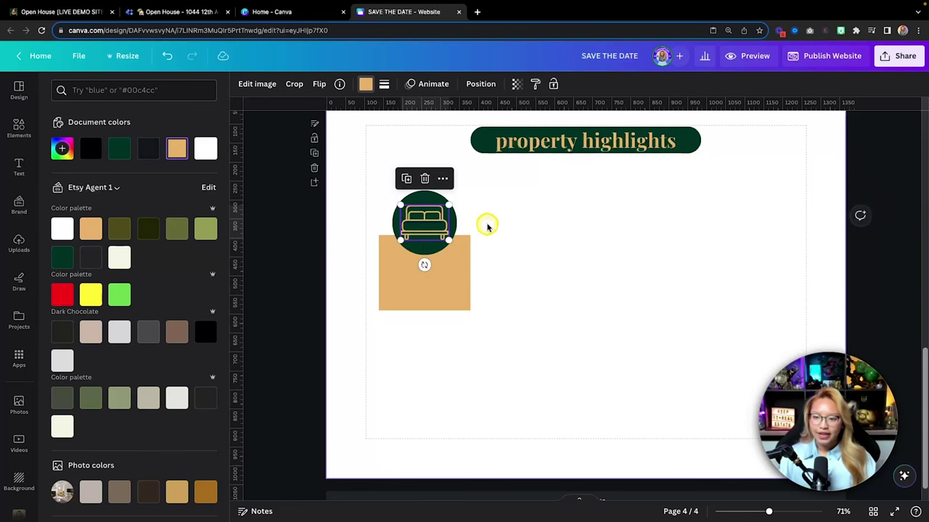
- Extend the tan rectangle slightly downwards and clear the stray characters from inside it
click(516, 278)
click(424, 311)
drag(424, 311, 424, 317)
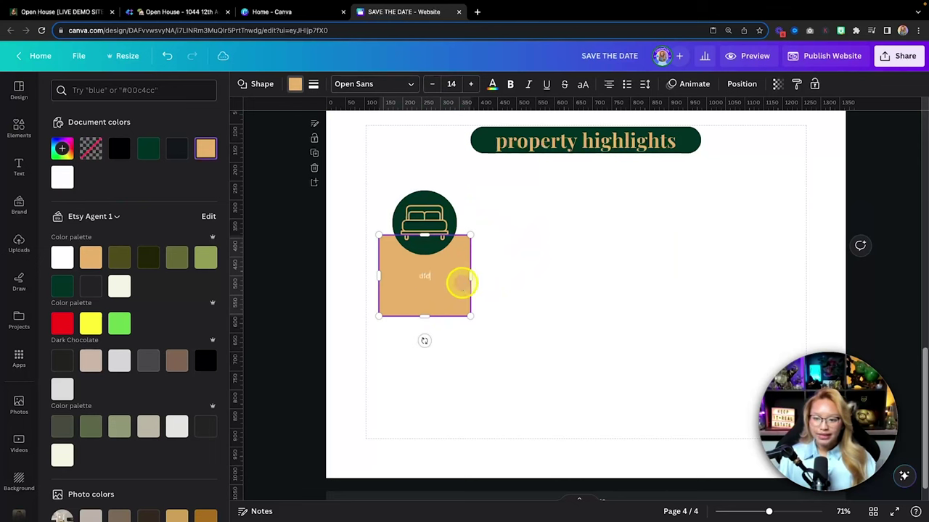
key(BackSpace)
key(BackSpace)
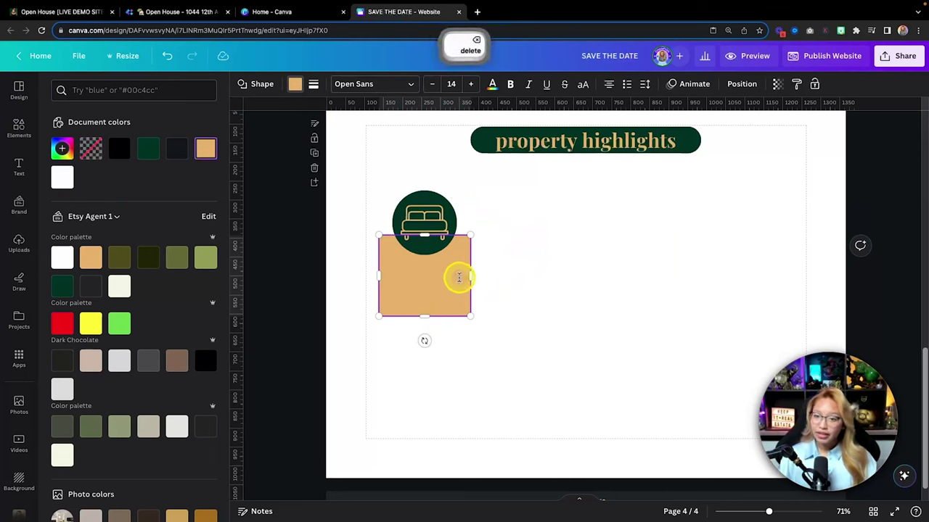
- Set the tan rectangle's text colour to dark green and its font size to 18
click(492, 84)
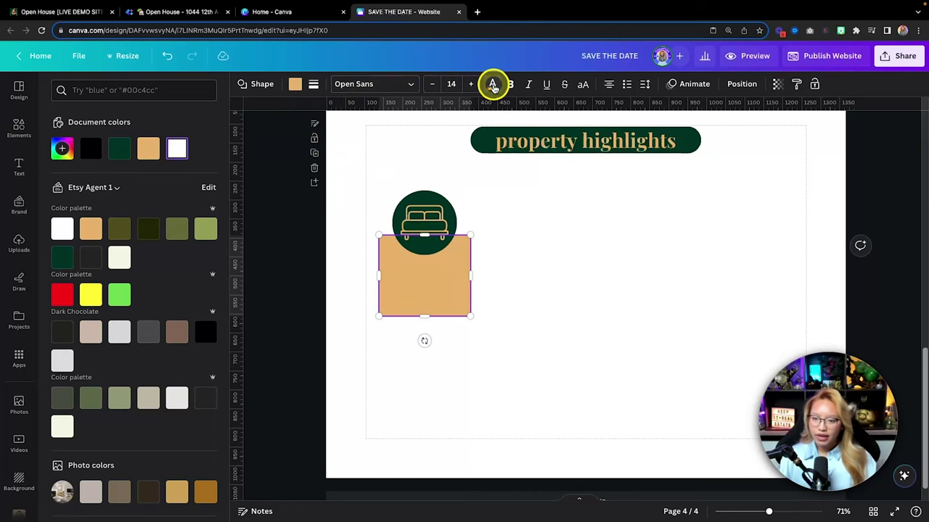
click(119, 149)
click(470, 84)
click(471, 85)
click(471, 84)
click(471, 84)
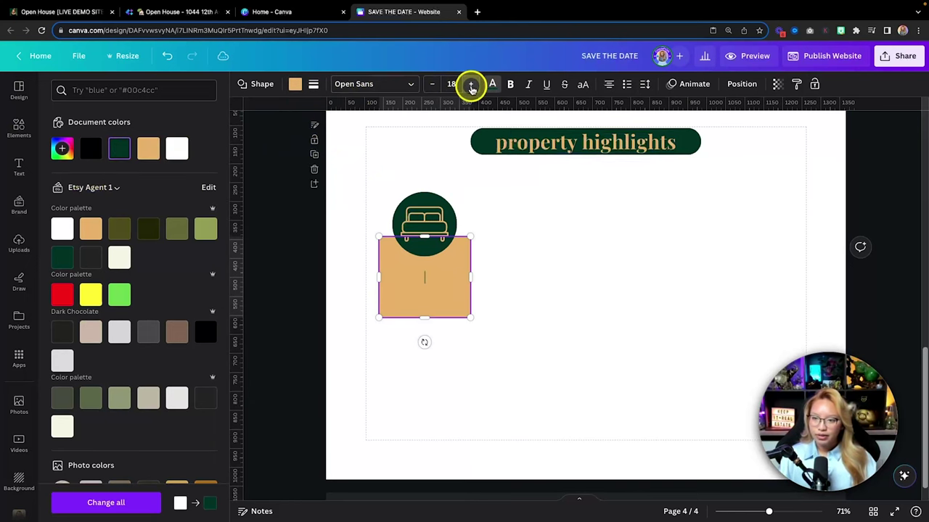
- Enter "Total of 5 bedrooms" in the tan rectangle, with "bedrooms" on a second line
click(462, 279)
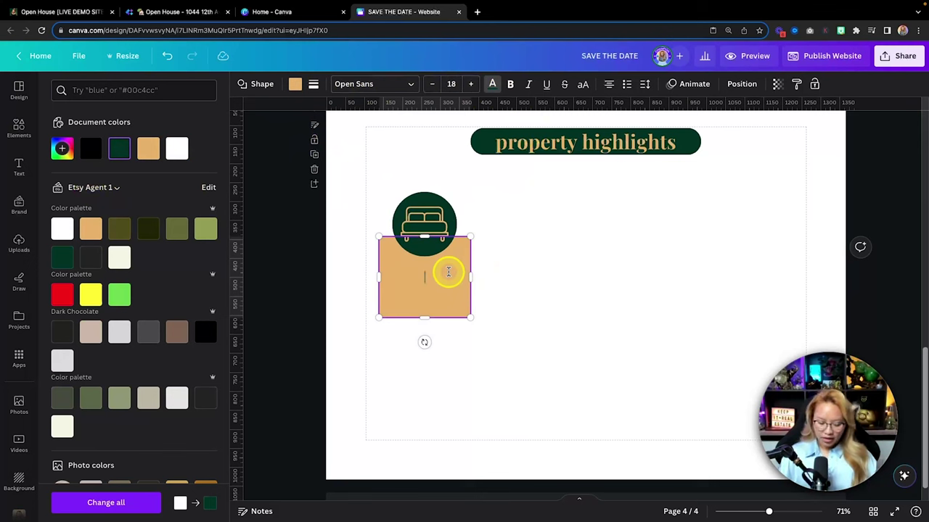
text(5 bed)
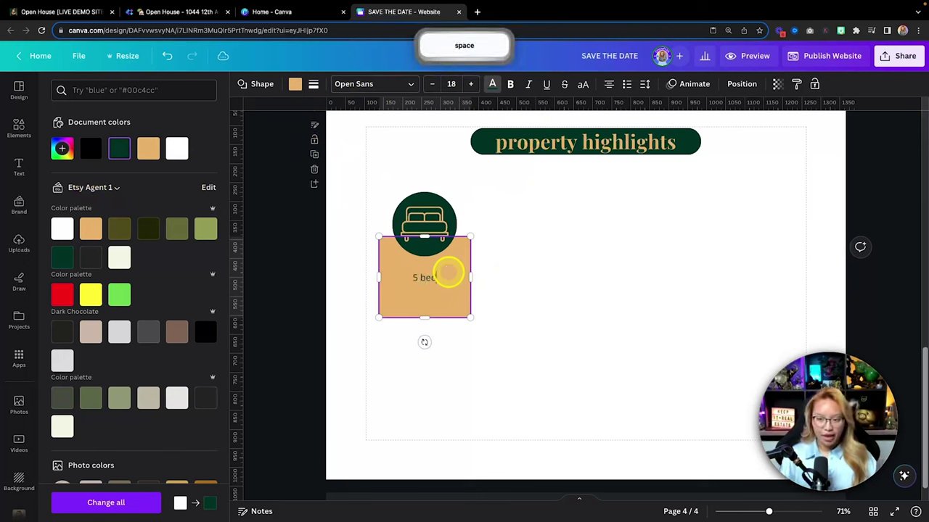
text(r)
key(BackSpace)
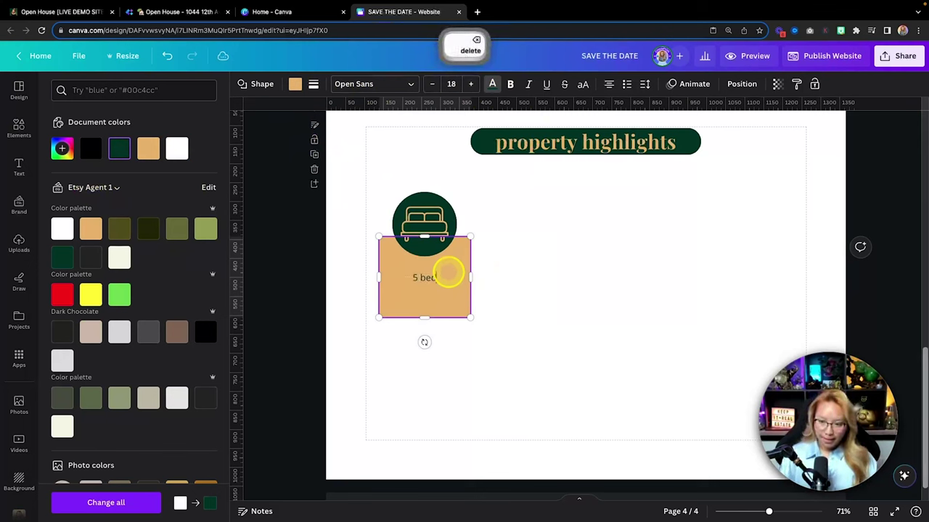
text(rooms)
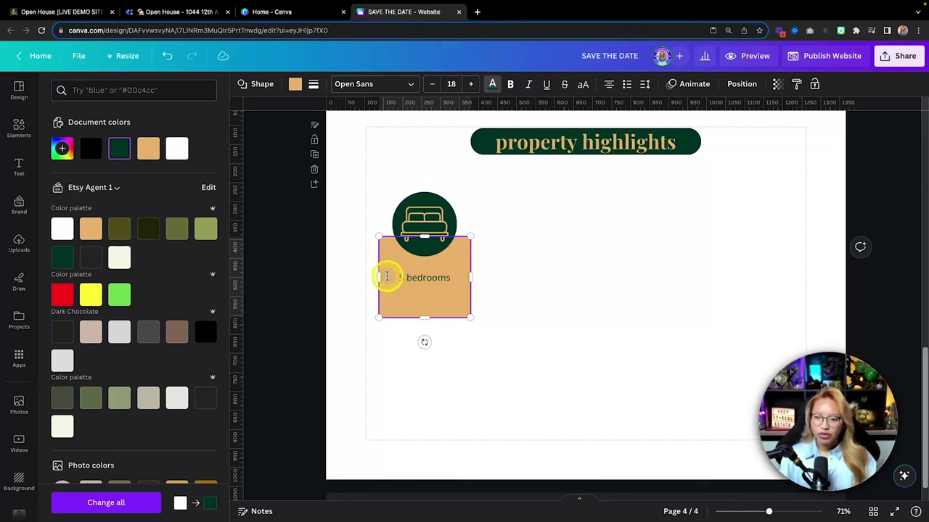
text(Tot)
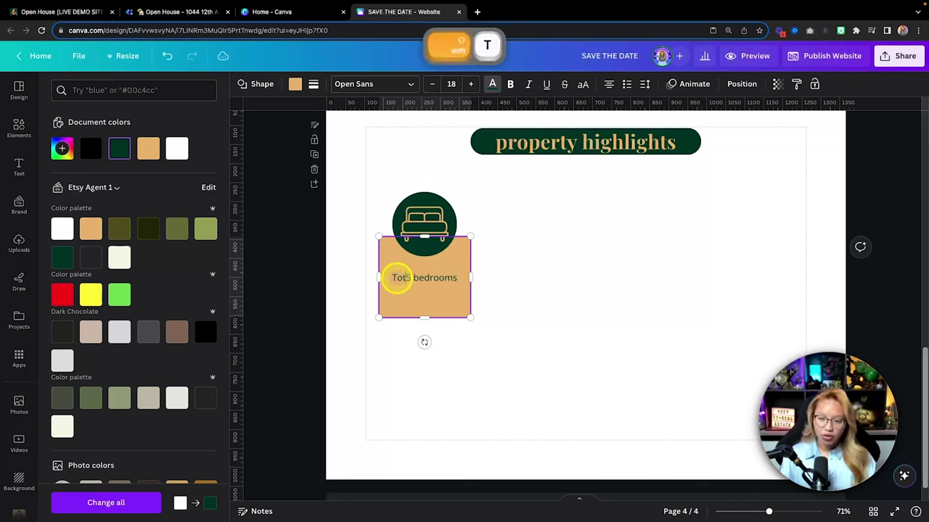
text(al )
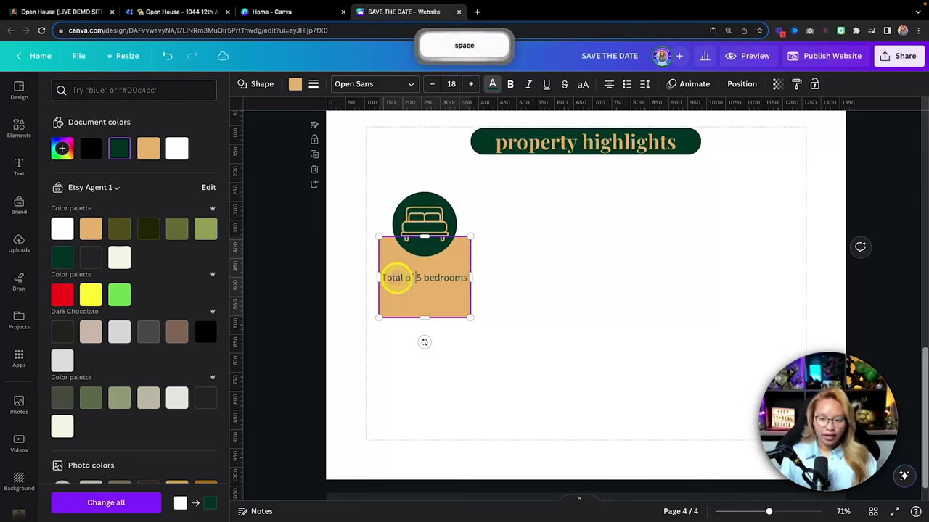
text(of)
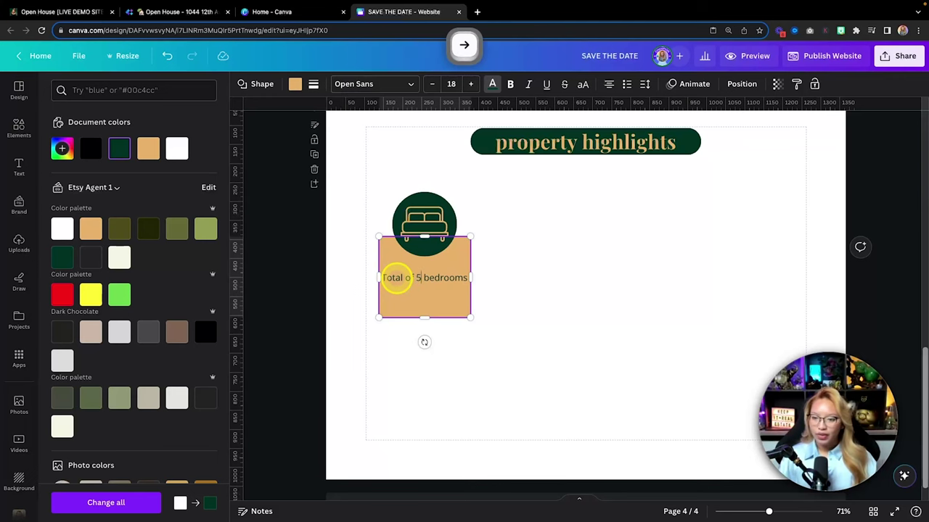
key(Return)
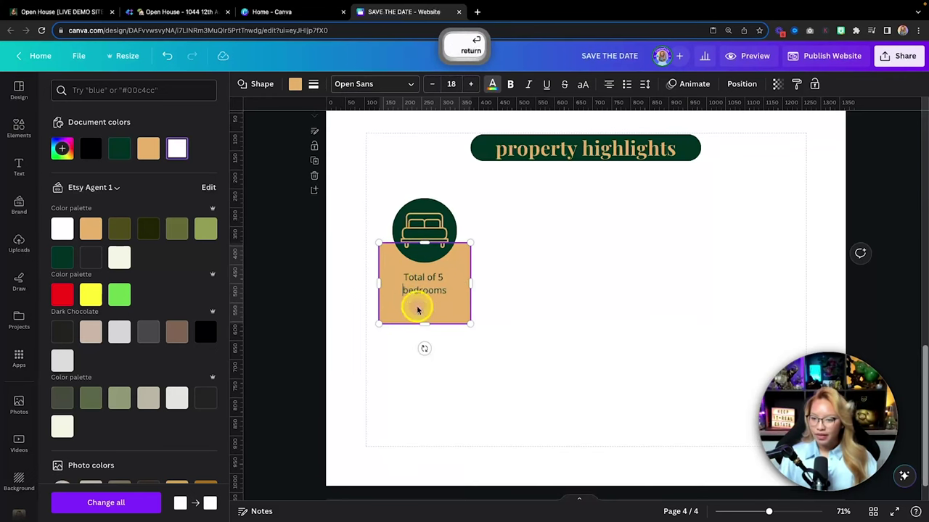
click(496, 310)
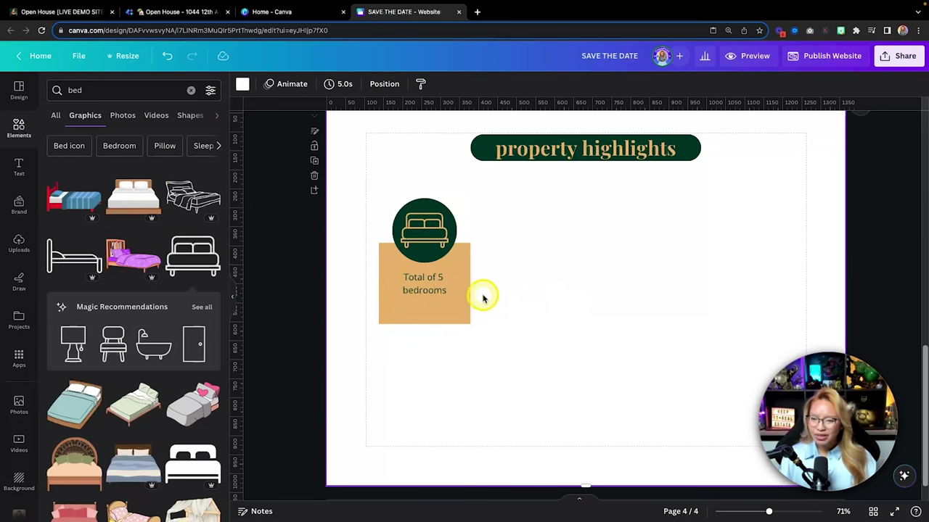
- Remove the "Total of 5 bedrooms" text from inside the tan rectangle
scroll(551, 274, down, 1)
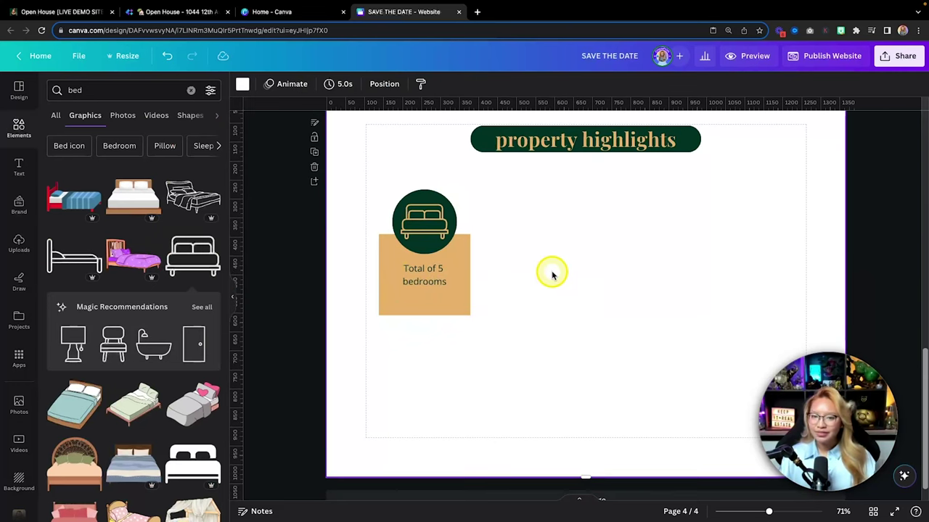
click(435, 283)
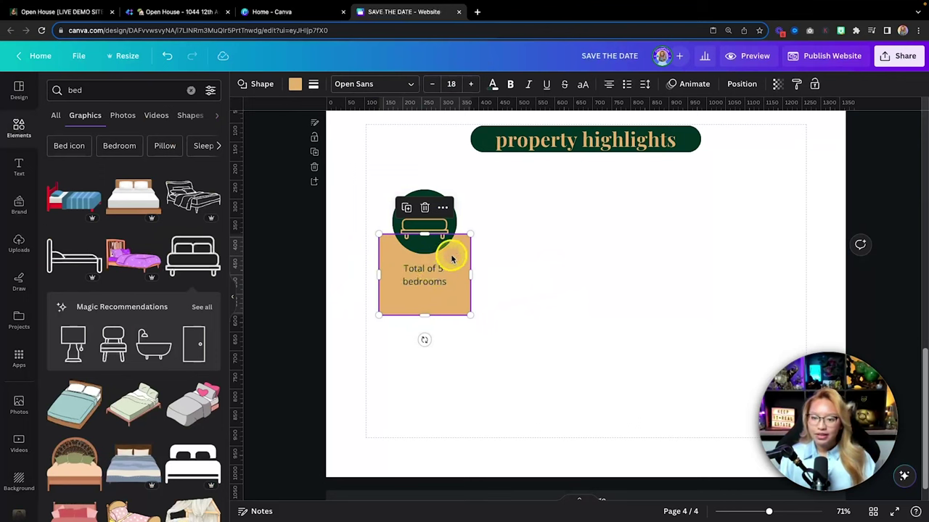
click(448, 283)
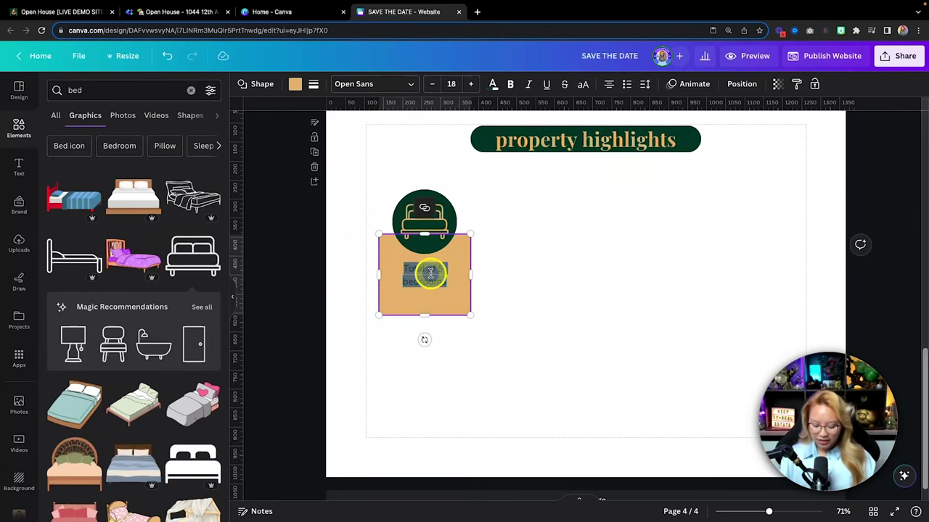
key(BackSpace)
click(576, 269)
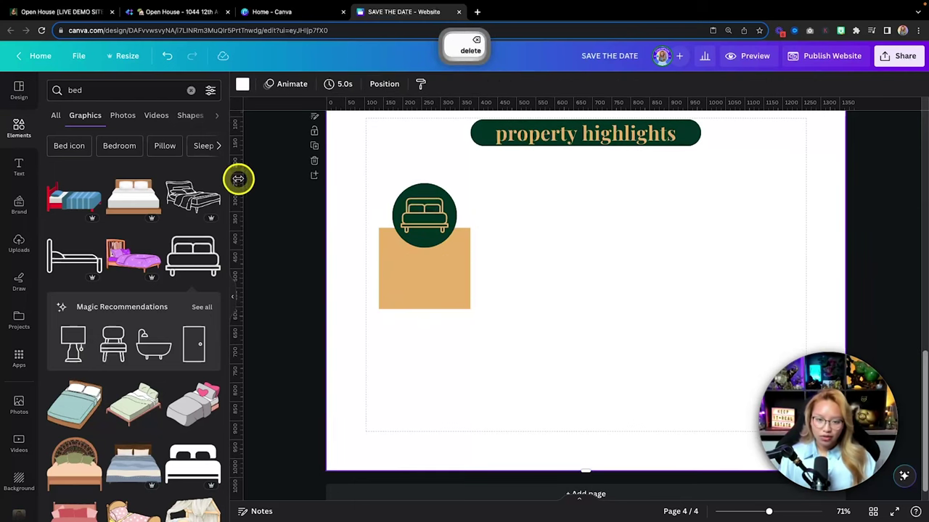
- Add a separate body text box reading "Total of 5 bedrooms" on two lines and make it bold
click(19, 168)
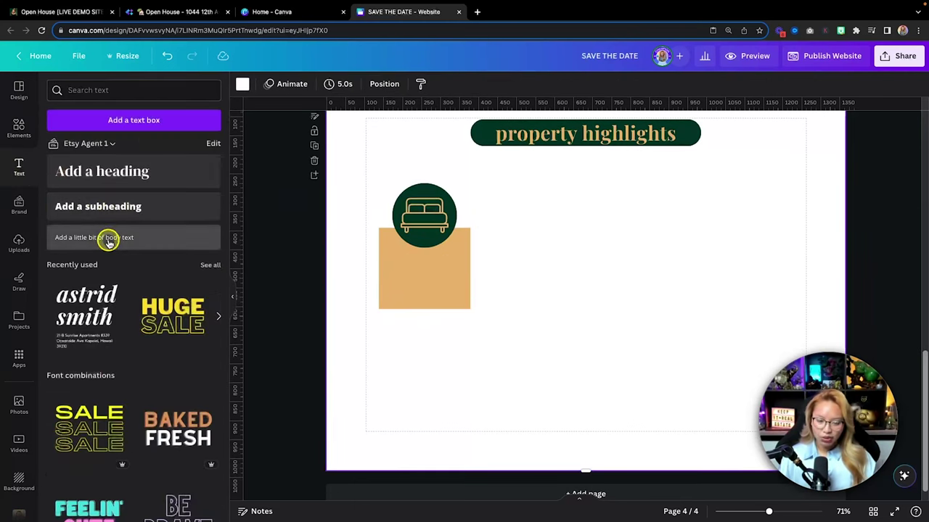
click(108, 241)
text(Total of 5 bedrooms)
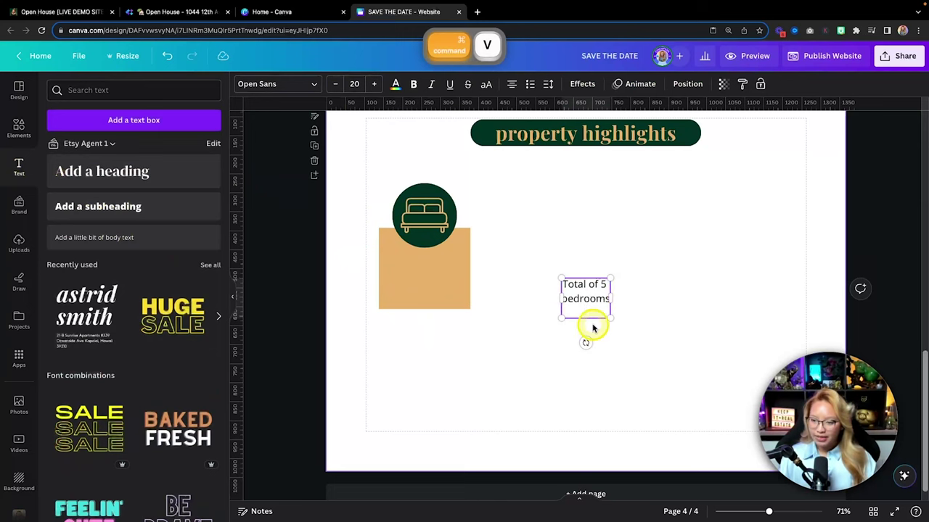
key(BackSpace)
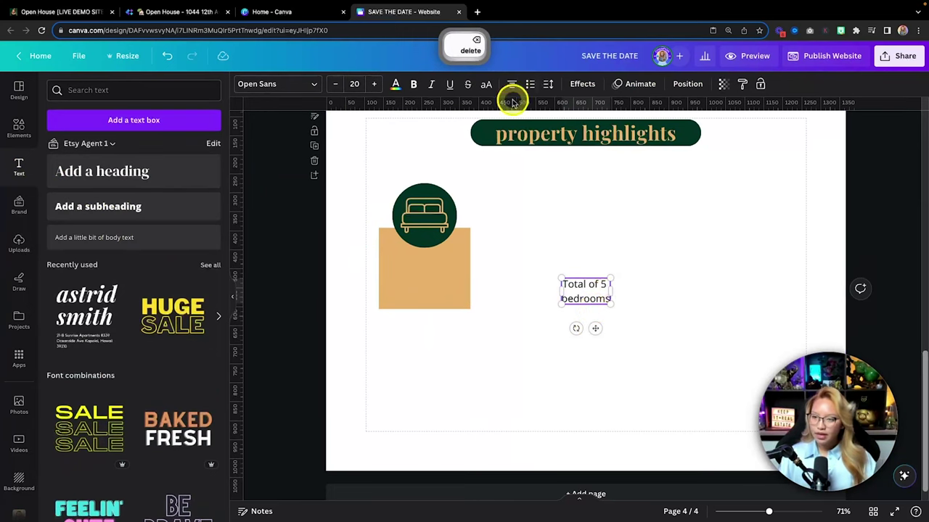
click(412, 87)
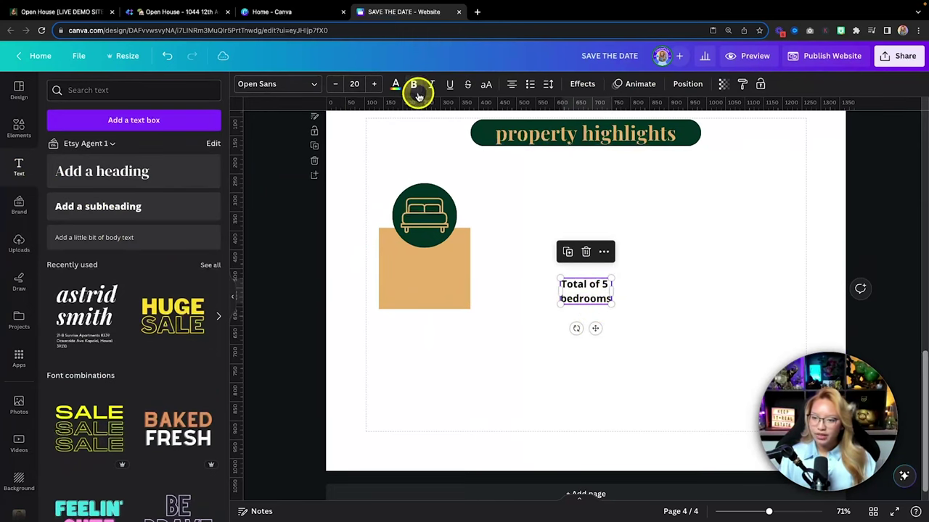
- Centre the bold text on the tan rectangle and scale the whole bedroom card down
drag(586, 294, 428, 275)
click(642, 269)
click(437, 278)
click(571, 276)
drag(549, 353, 442, 243)
drag(470, 309, 442, 270)
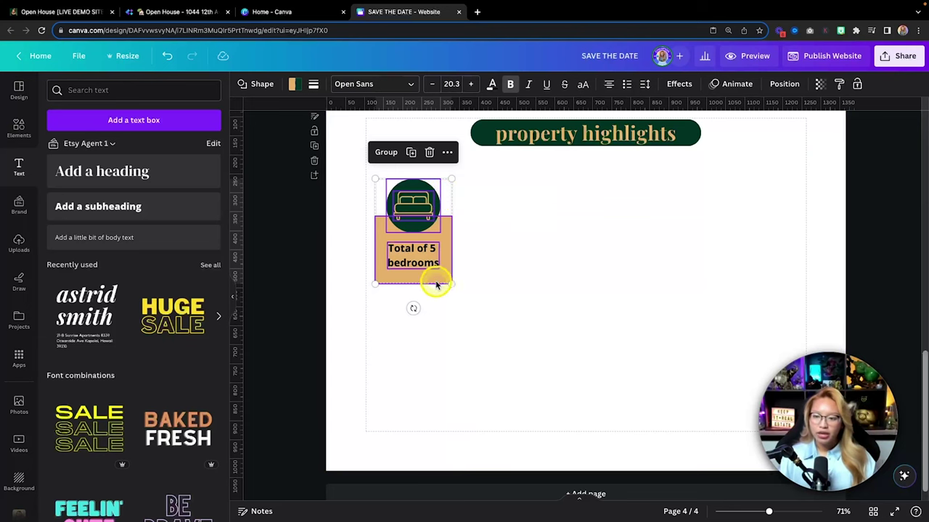
- Duplicate the bedroom card into an evenly spaced row of five beneath the heading
key(alt)
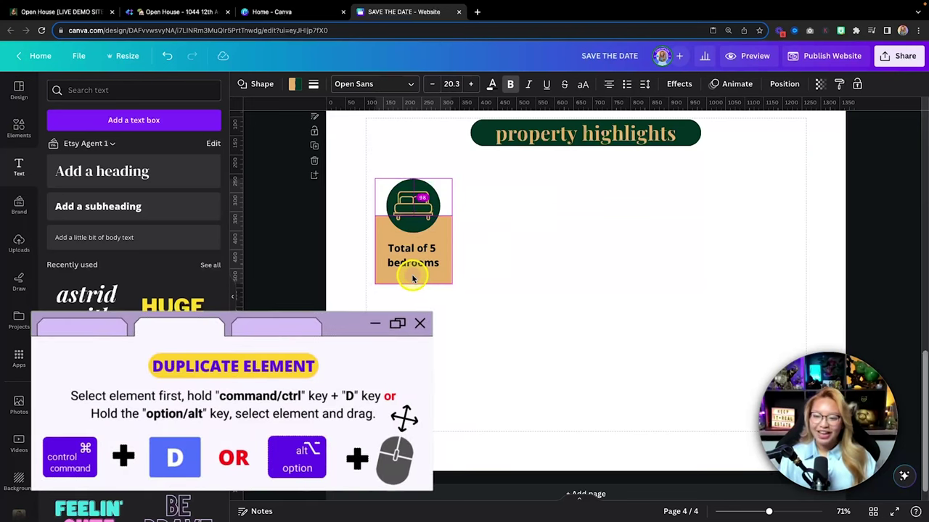
drag(412, 278, 744, 270)
click(683, 325)
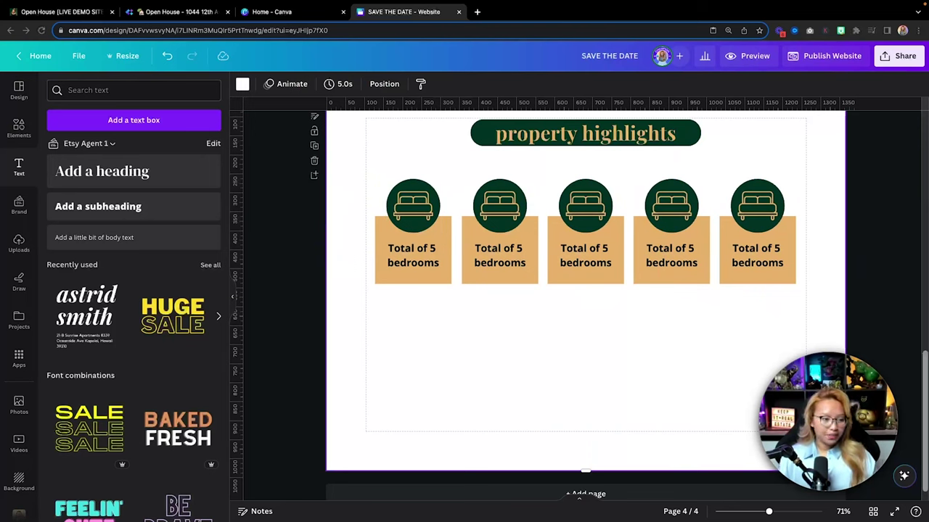
- Replace the five bedroom cards with the copied set of eight property highlight cards, centred beneath the heading in two rows
key(super+c)
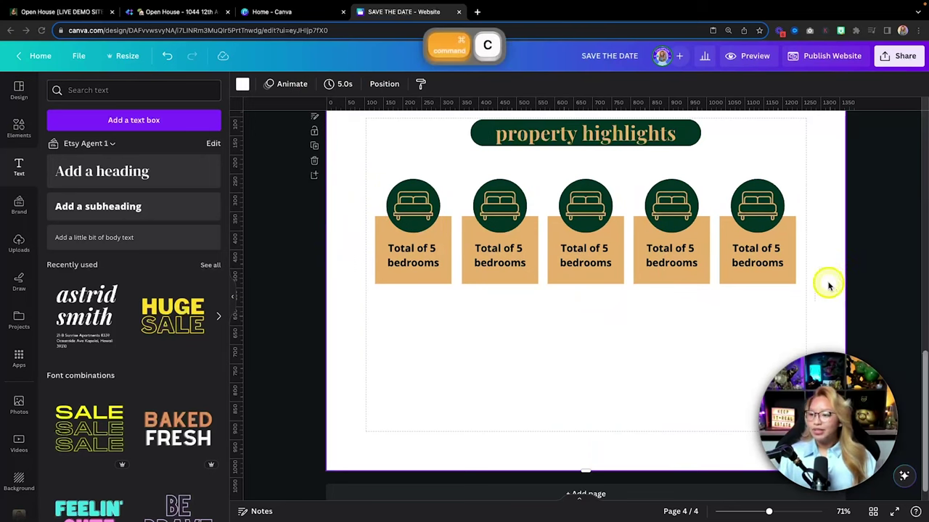
drag(362, 187, 818, 310)
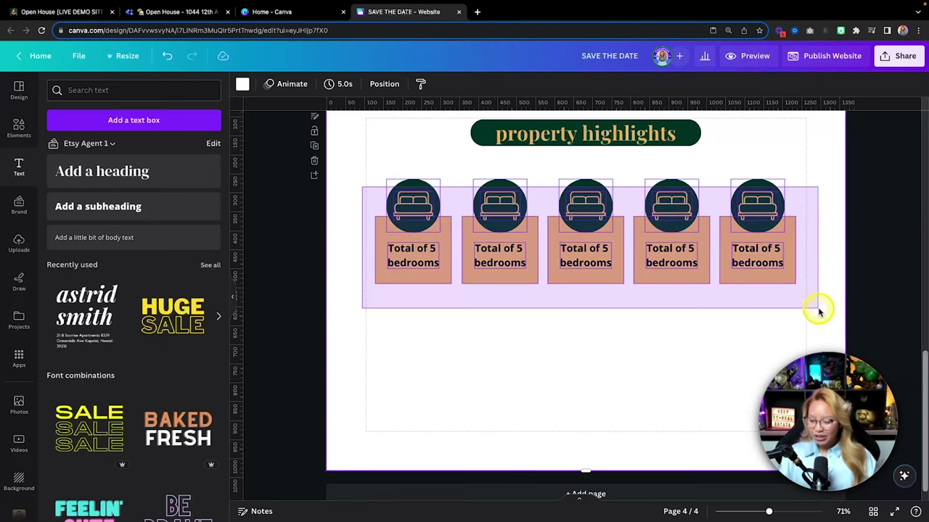
key(BackSpace)
key(super+v)
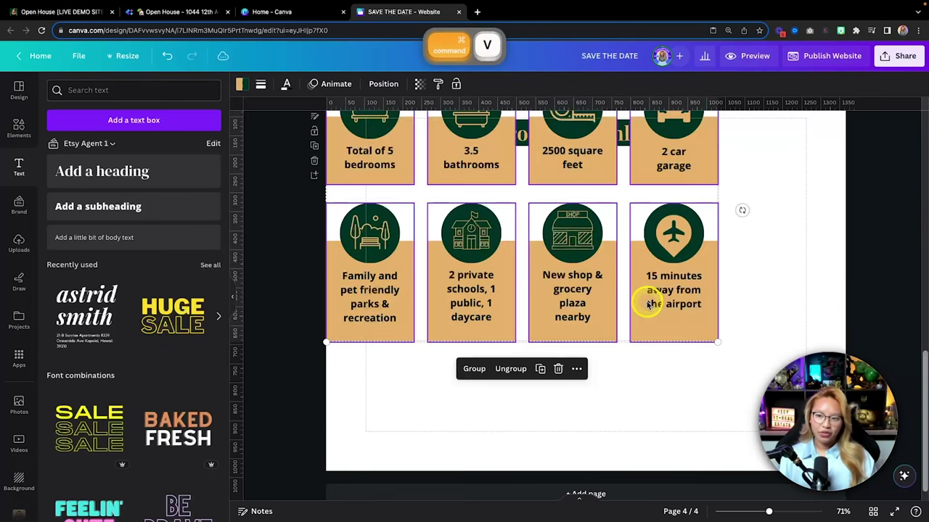
drag(537, 246, 600, 331)
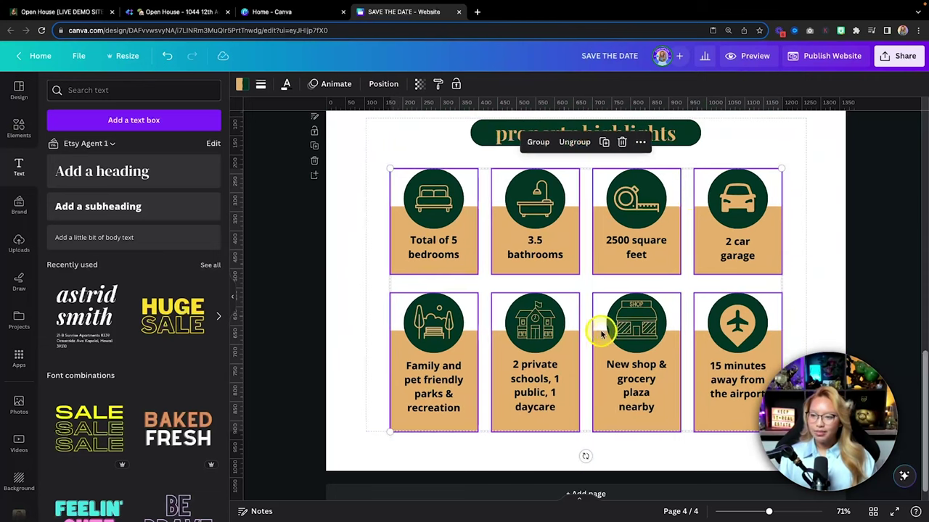
click(831, 189)
scroll(834, 207, up, 2)
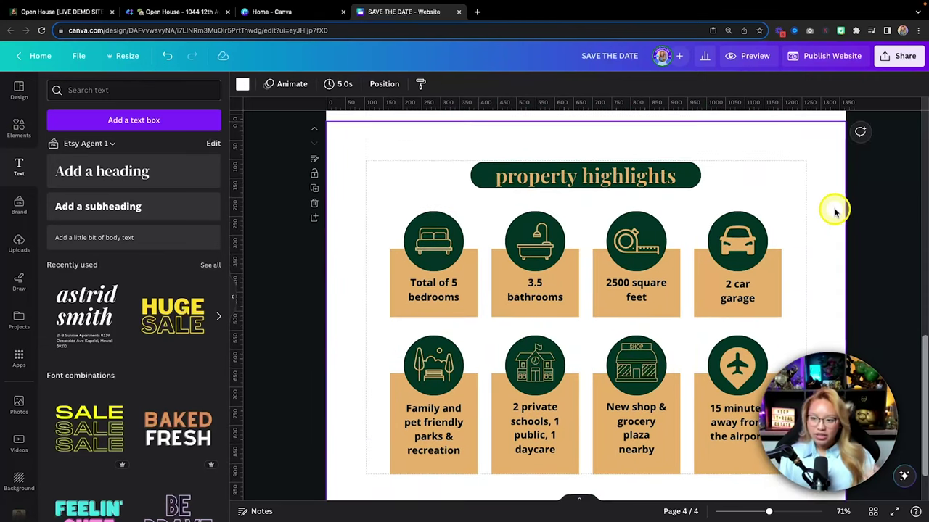
- Add a blank page after the property highlights and shorten it to about 450 px high
scroll(836, 211, down, 3)
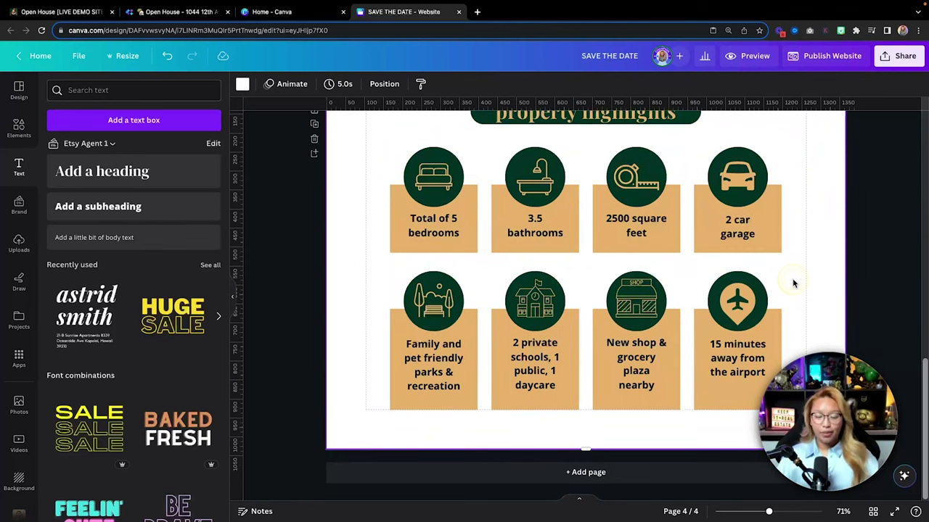
click(609, 440)
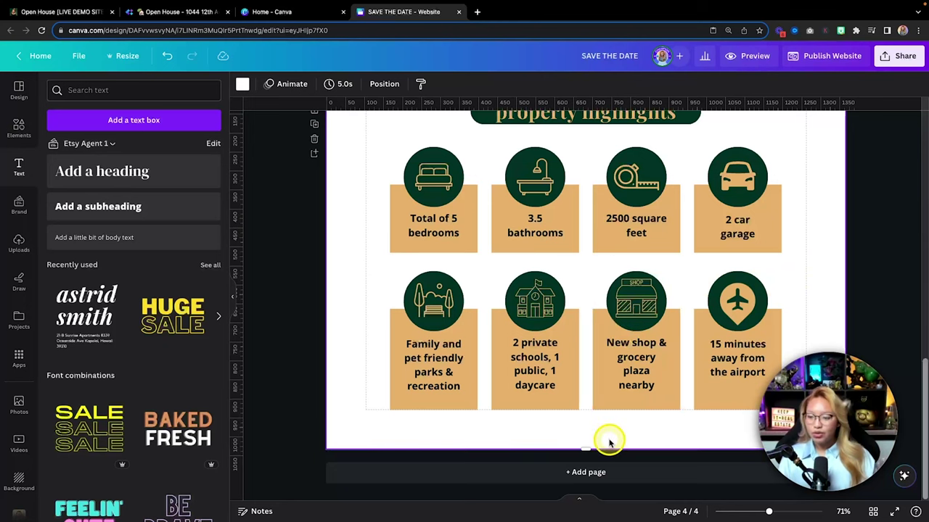
click(616, 479)
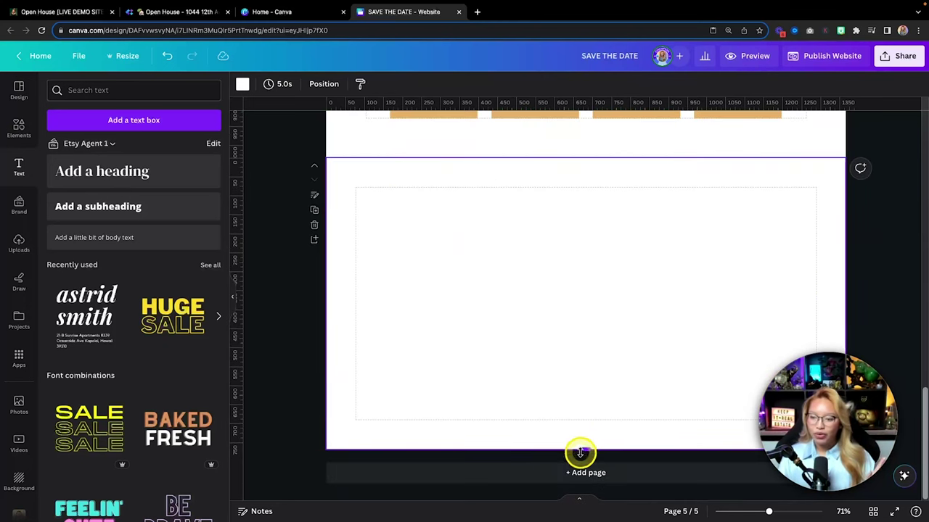
drag(587, 450, 591, 398)
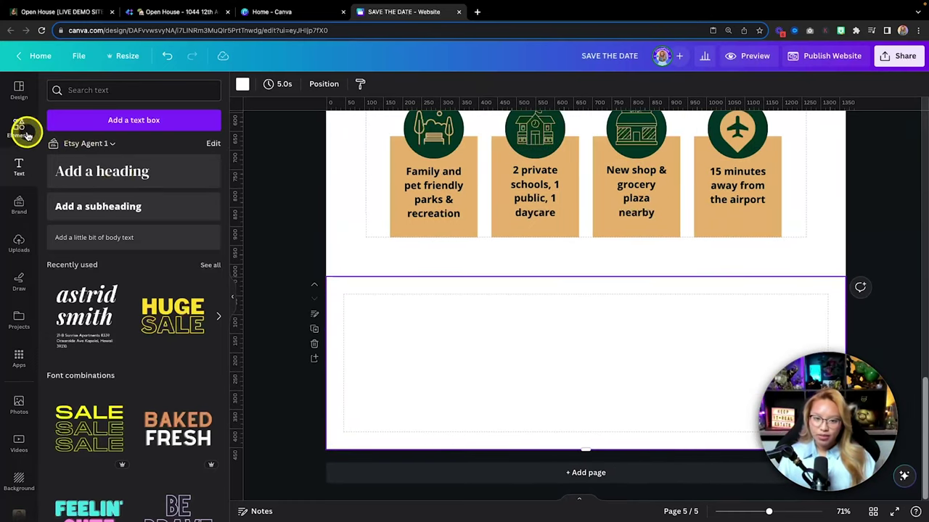
- Insert a grid of three equal columns filling the new blank page
click(23, 131)
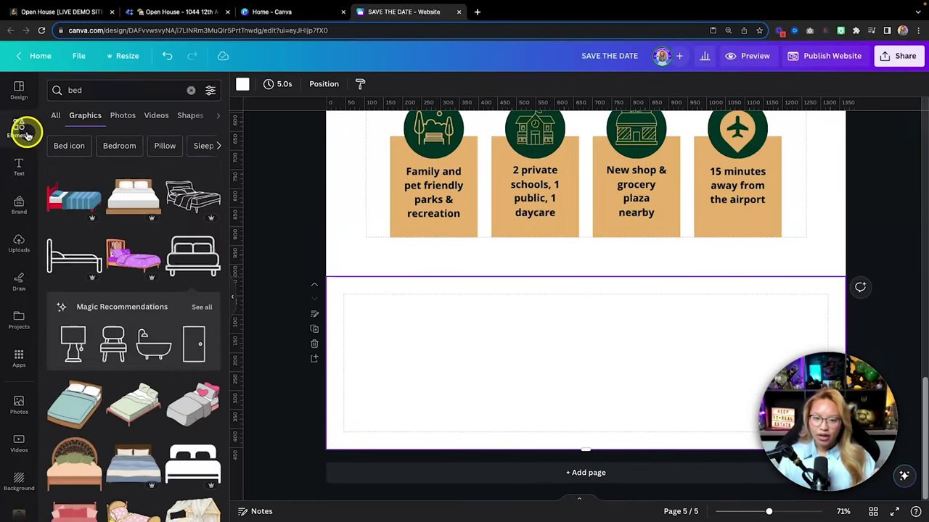
click(191, 90)
scroll(167, 192, down, 6)
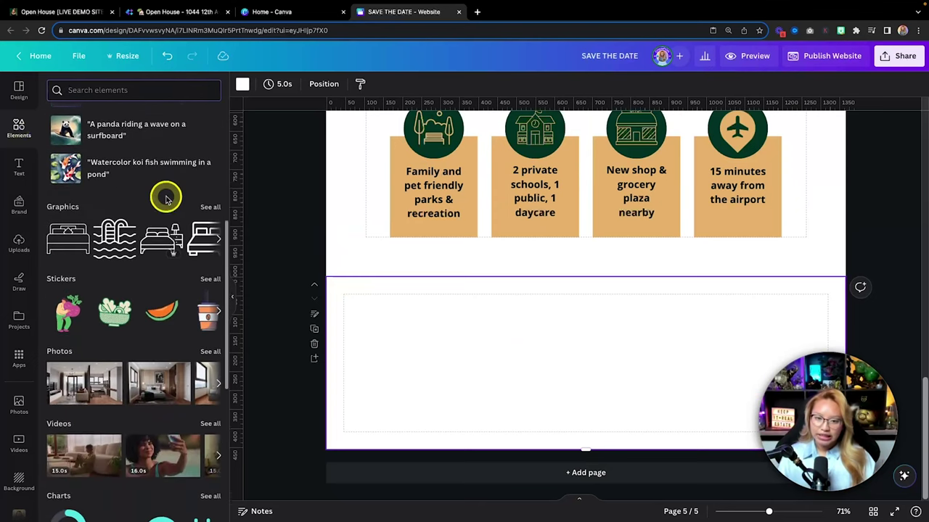
scroll(165, 200, down, 5)
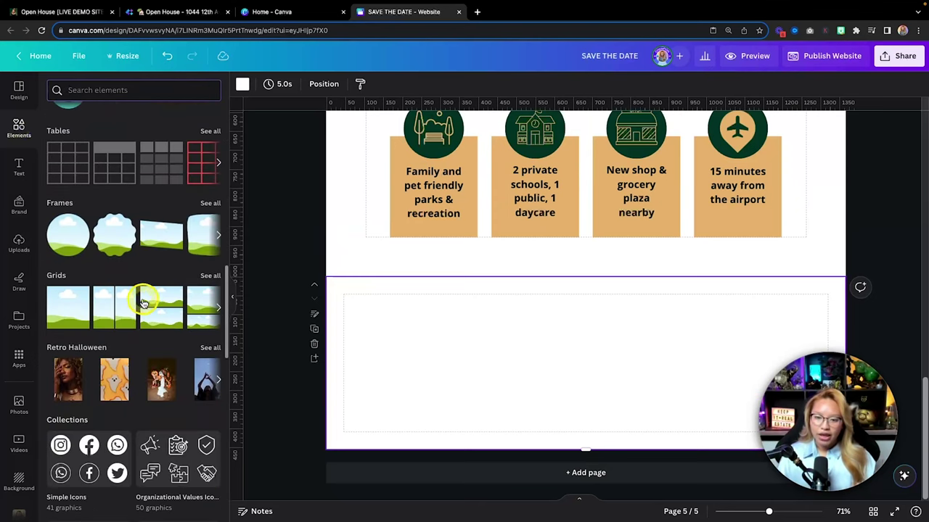
click(205, 275)
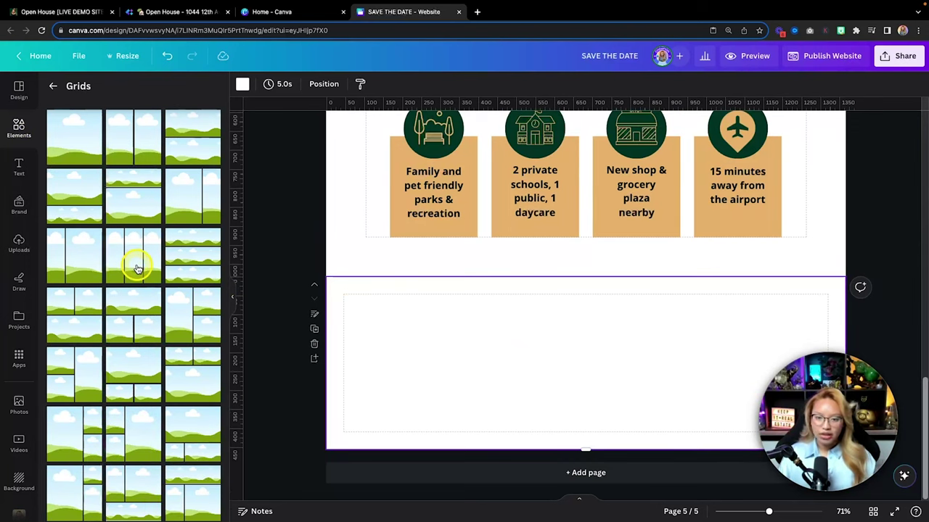
click(136, 267)
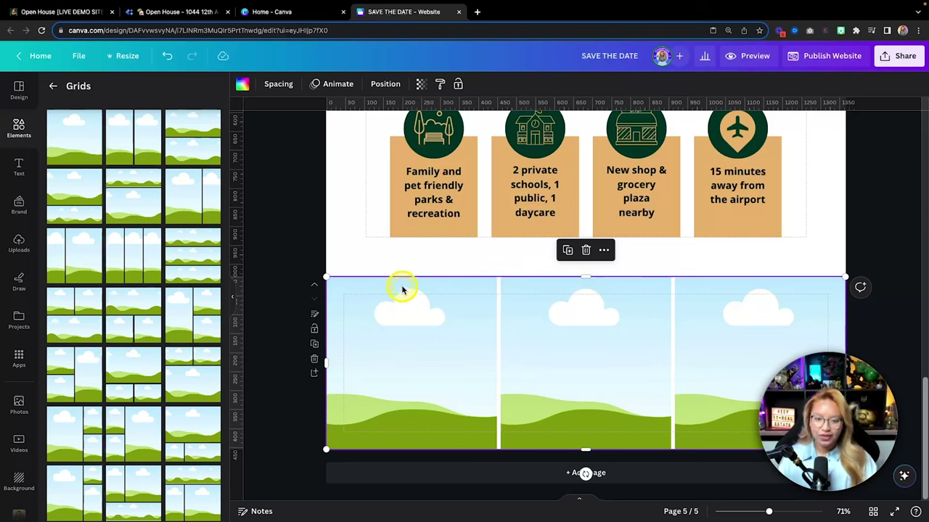
- Open the Example Listing Photos folder
scroll(31, 454, down, 4)
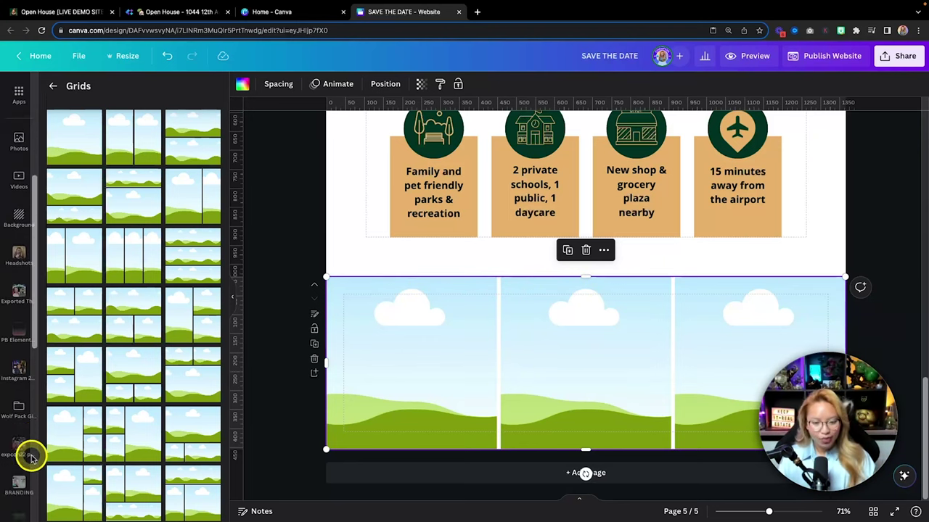
scroll(31, 454, down, 5)
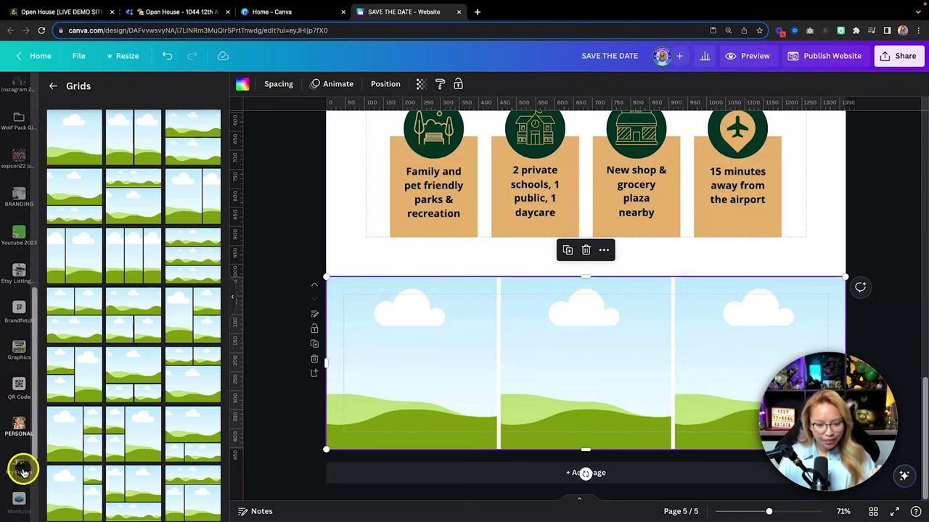
scroll(22, 471, down, 4)
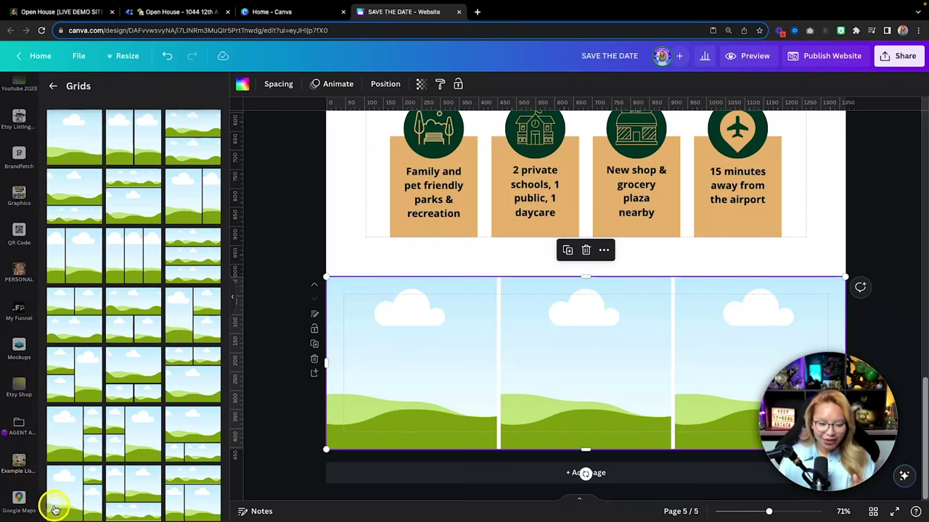
click(14, 462)
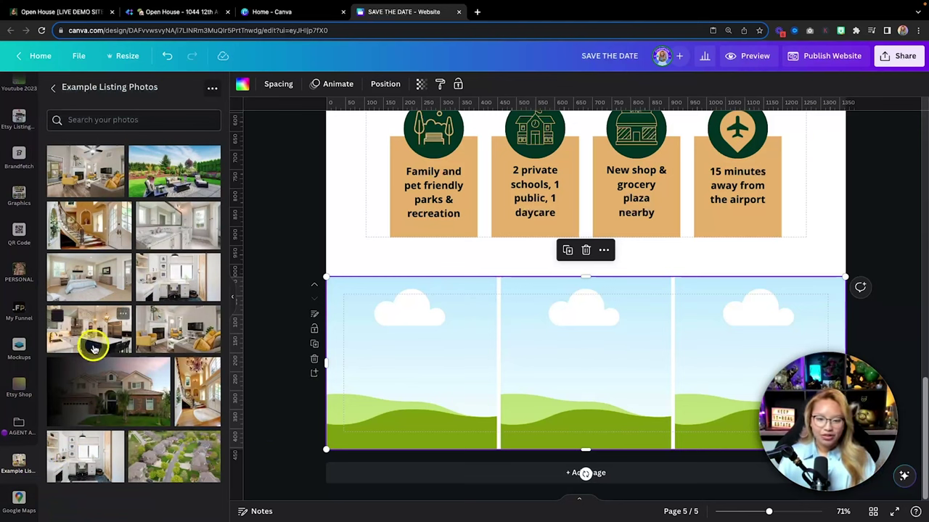
- Place the living room photo with the yellow chairs in the grid's left cell and reposition its crop
drag(179, 332, 445, 356)
double_click(378, 351)
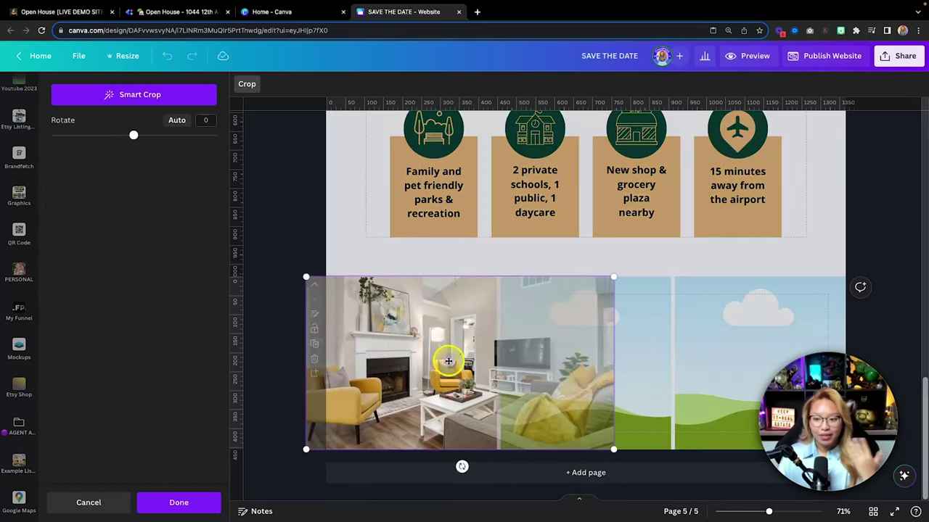
click(296, 265)
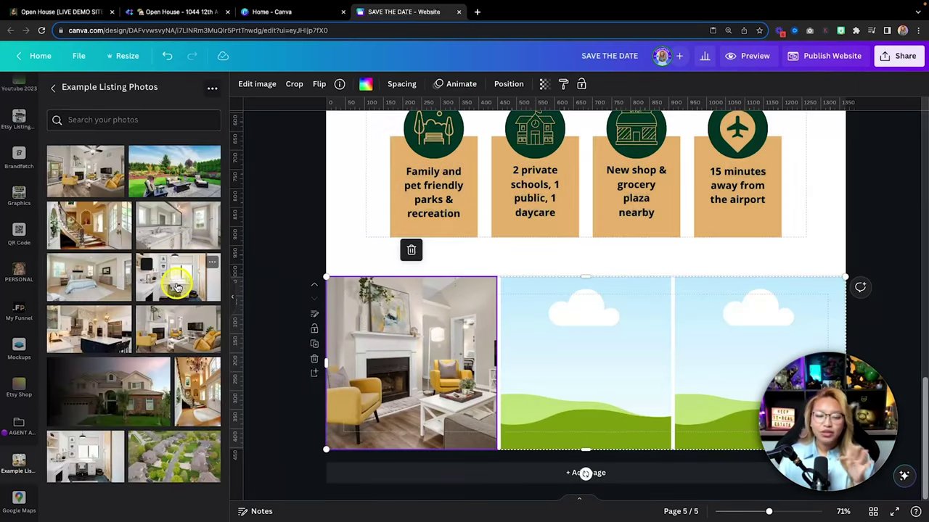
- Fill the grid with the white kitchen-office photo, repositioned in the left cell, the navy-island kitchen in the middle and the staircase on the right
drag(177, 287, 481, 357)
double_click(425, 361)
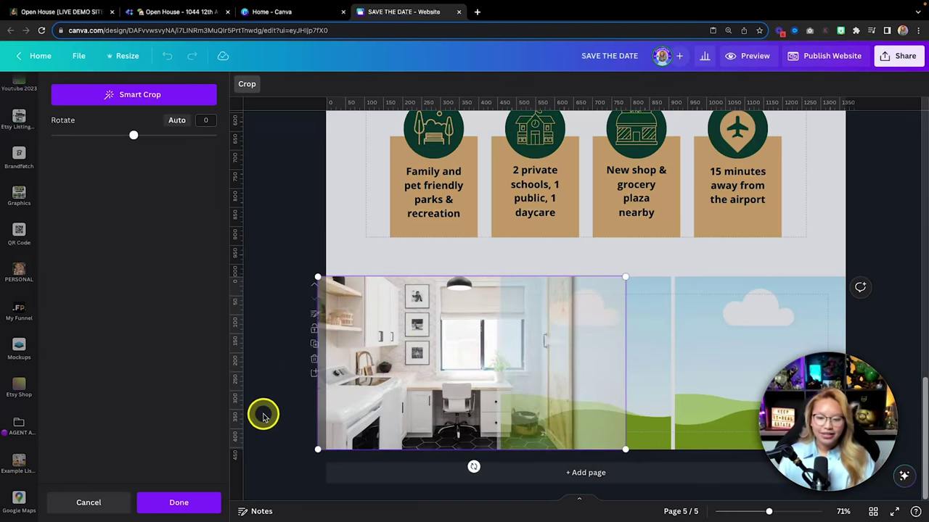
click(284, 432)
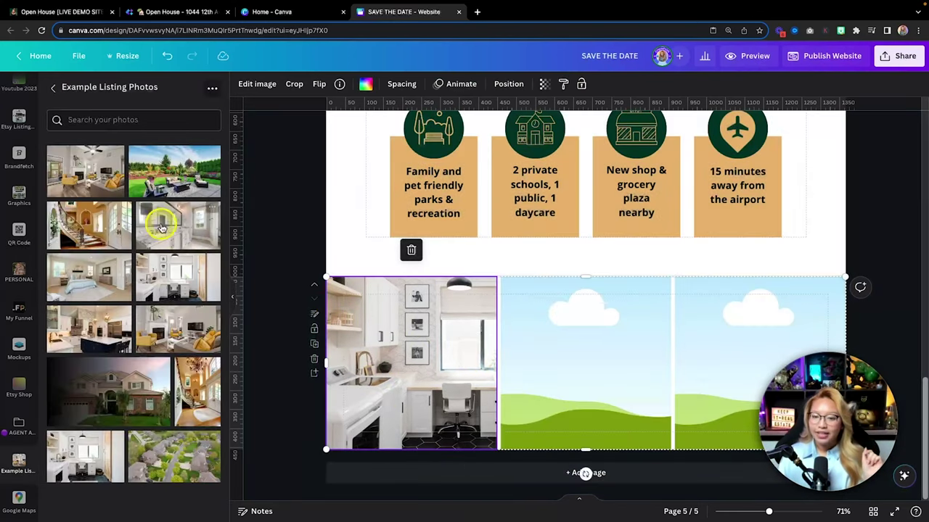
drag(109, 324, 579, 372)
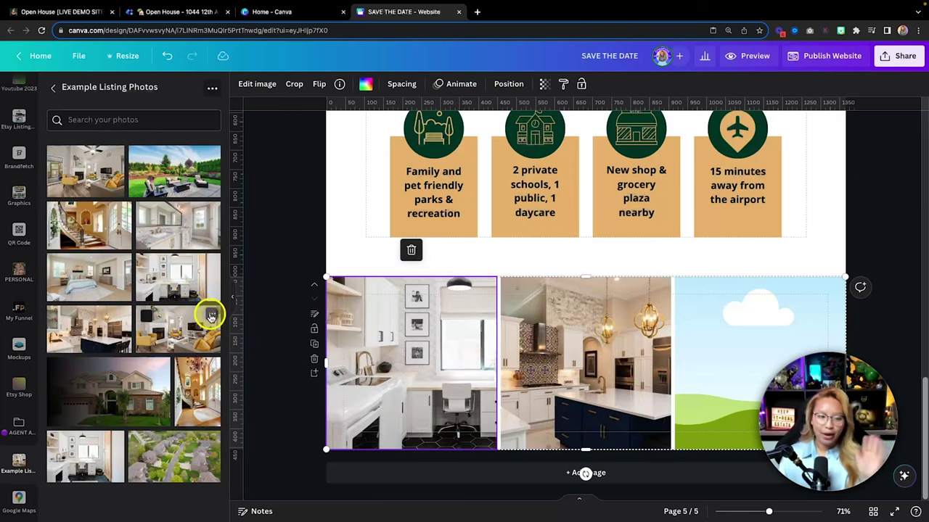
drag(72, 235, 751, 329)
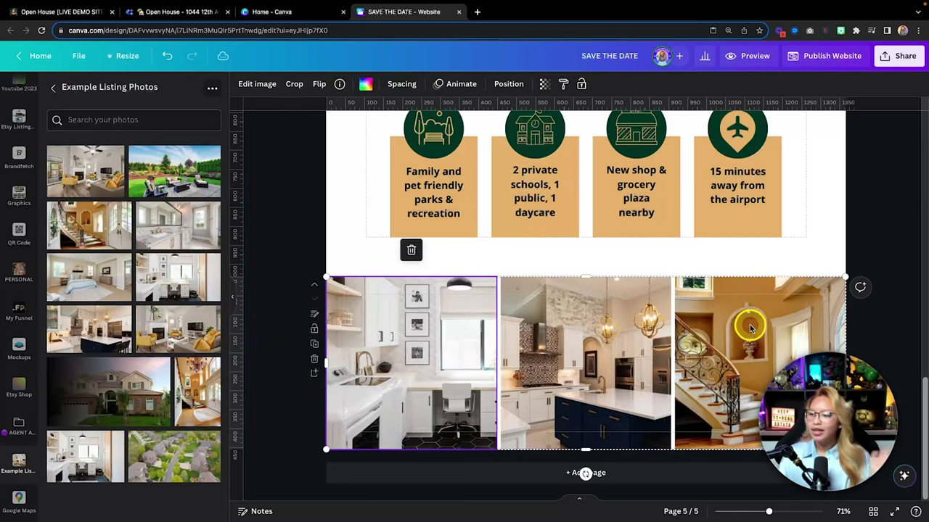
- Reposition the crop of the staircase photo in the grid's right cell and add a new blank page below the gallery
double_click(753, 330)
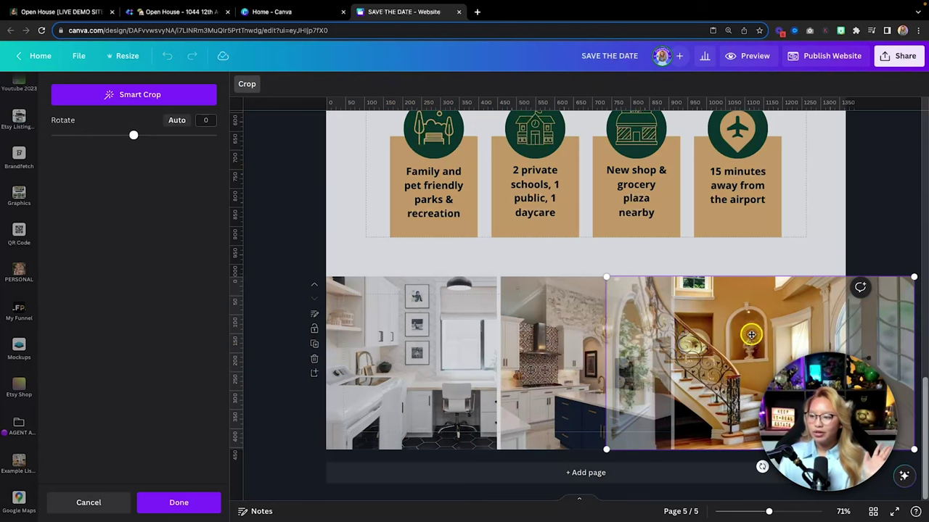
click(822, 258)
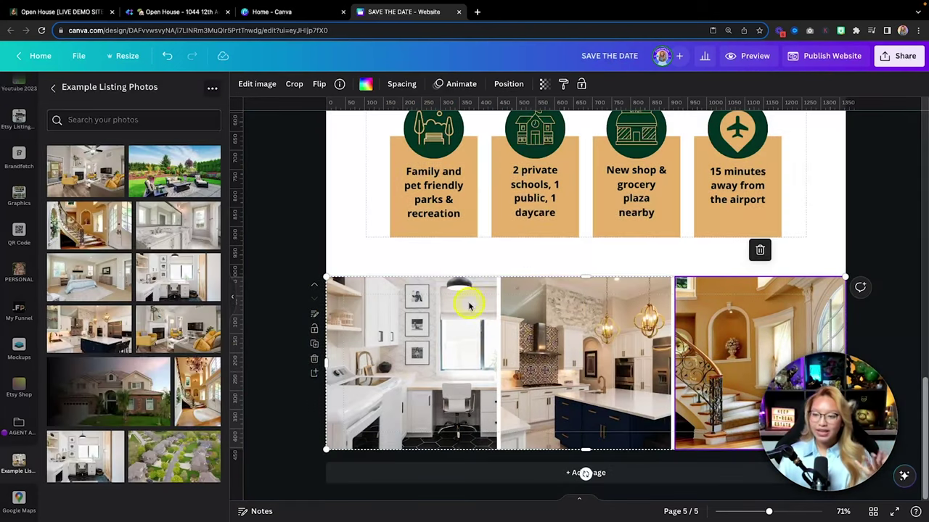
click(508, 473)
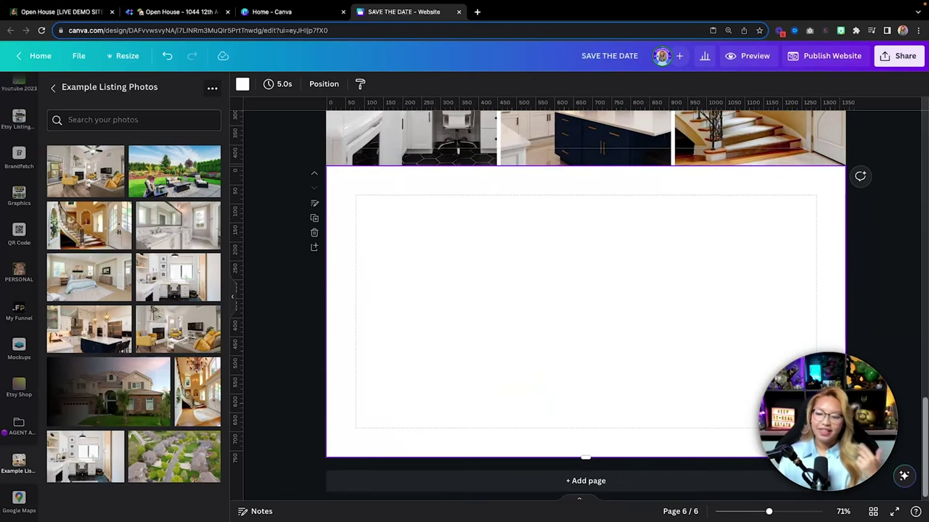
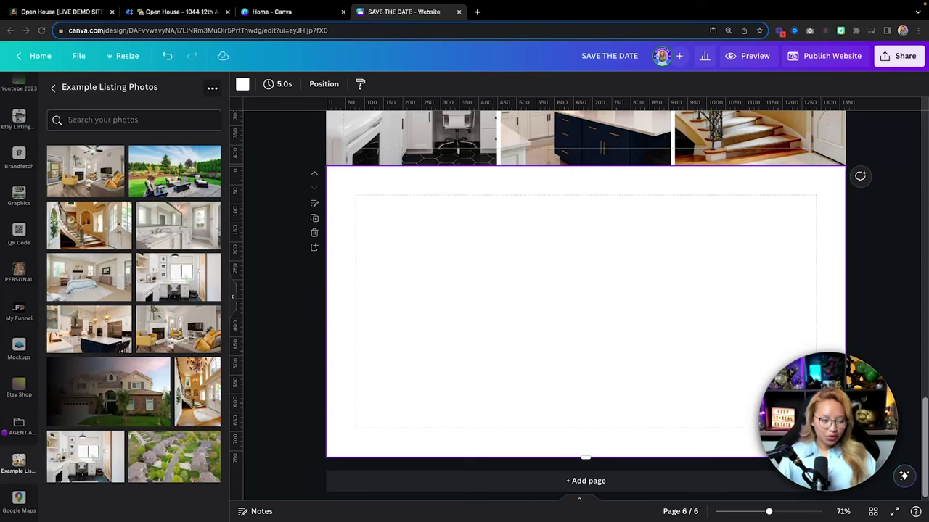
- Copy the "property highlights" heading with its green rounded banner onto the new blank page
key(super+c)
scroll(363, 192, up, 5)
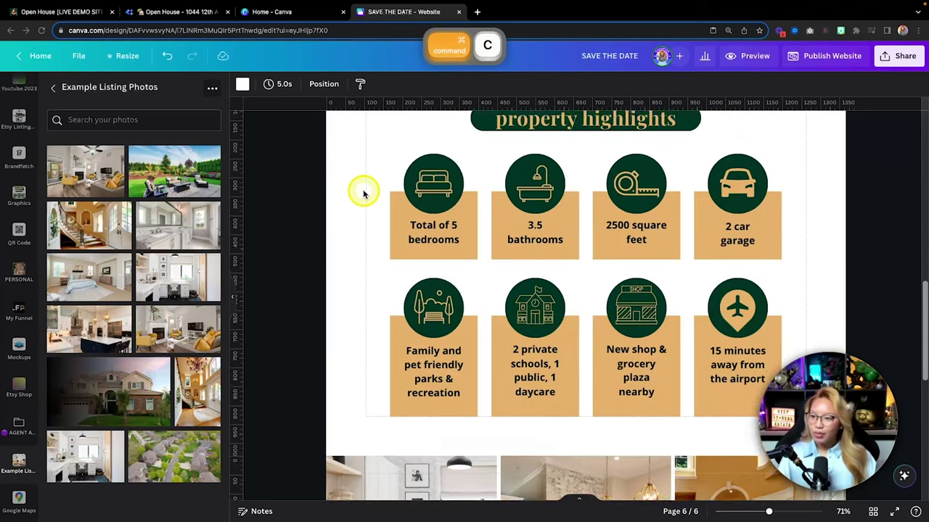
scroll(363, 193, up, 3)
drag(738, 285, 445, 249)
key(super+c)
scroll(446, 249, down, 10)
key(super+v)
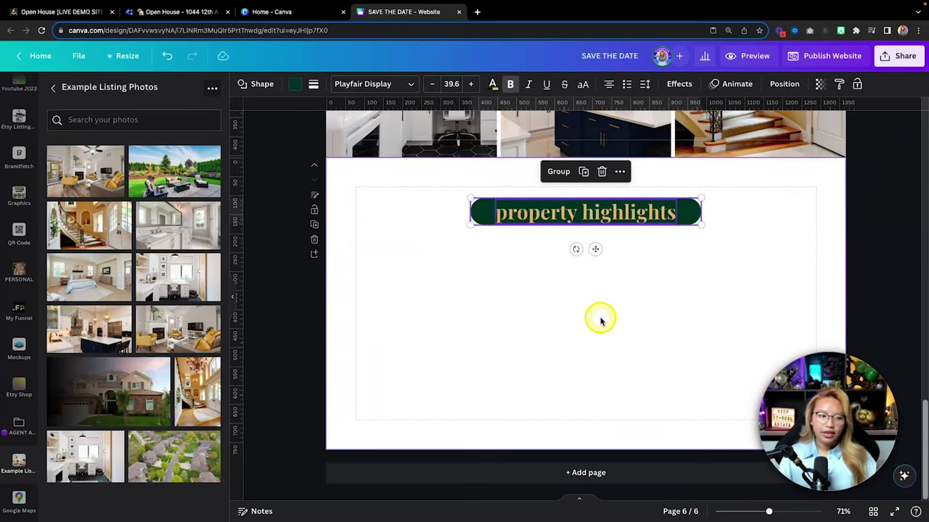
- Replace the copied heading's text with "like what you see?"
click(568, 248)
click(559, 215)
click(558, 218)
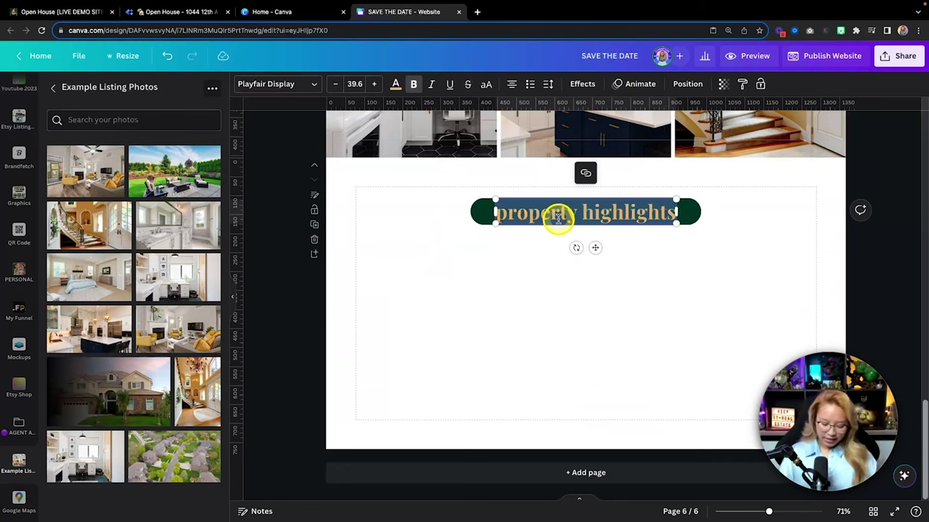
key(BackSpace)
text(like waht y)
key(BackSpace)
key(BackSpace)
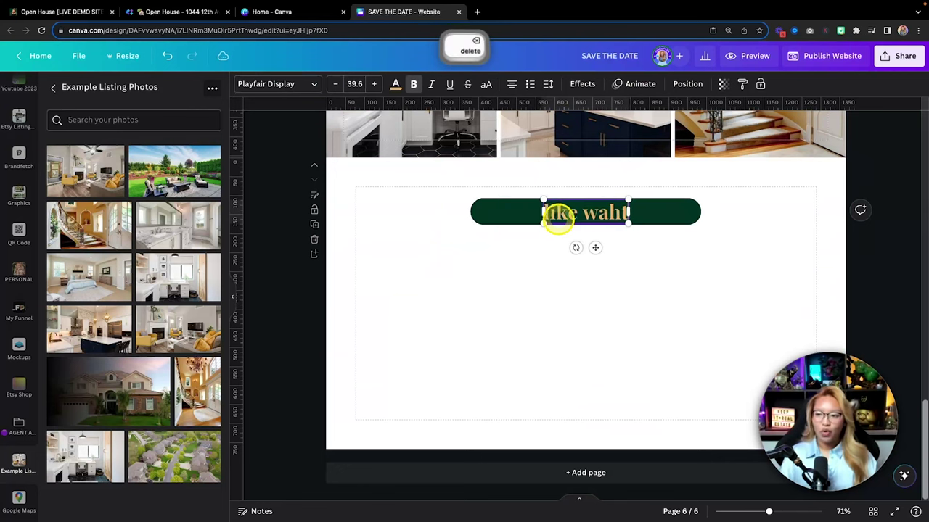
key(BackSpace)
key(BackSpace)
key(BackSpace)
text(hat you se)
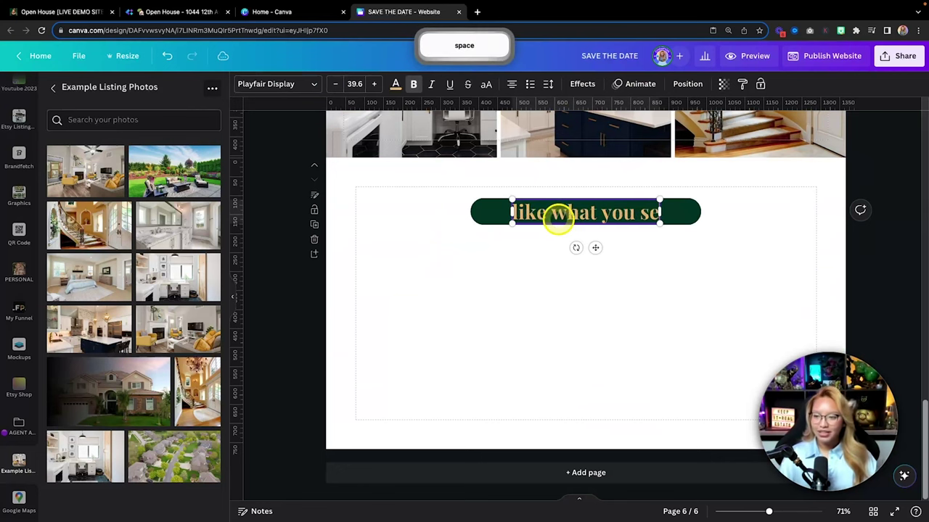
text(e?)
click(526, 299)
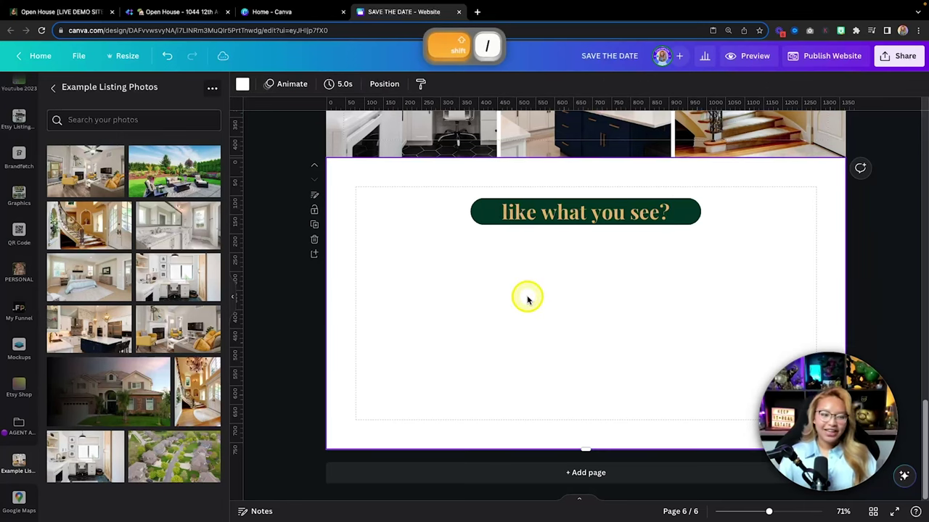
- Copy the introductory sentence describing the family home for use on the property highlights page
scroll(528, 299, up, 8)
scroll(535, 295, down, 5)
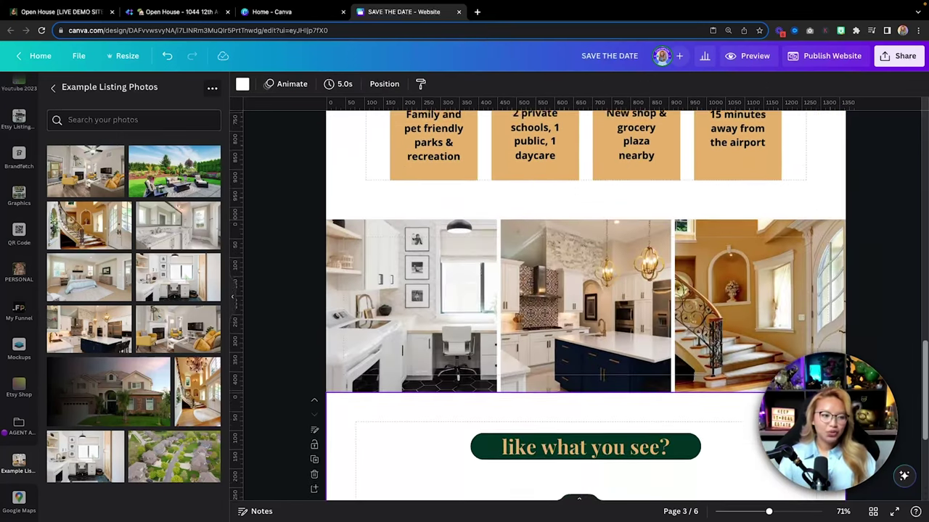
scroll(579, 303, down, 1)
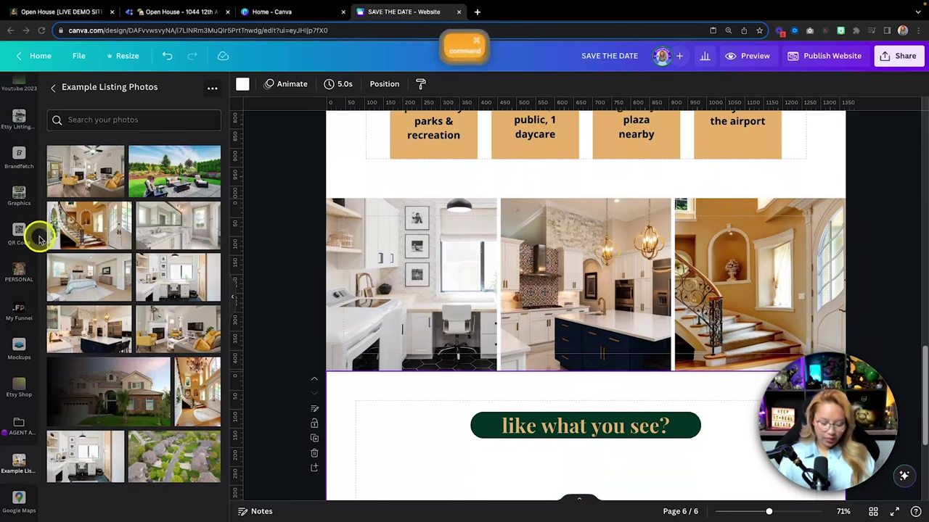
key(super+c)
- Extend the property highlights page downward and move the eight highlight cards lower to make room beneath the heading
scroll(587, 297, up, 5)
scroll(589, 300, down, 3)
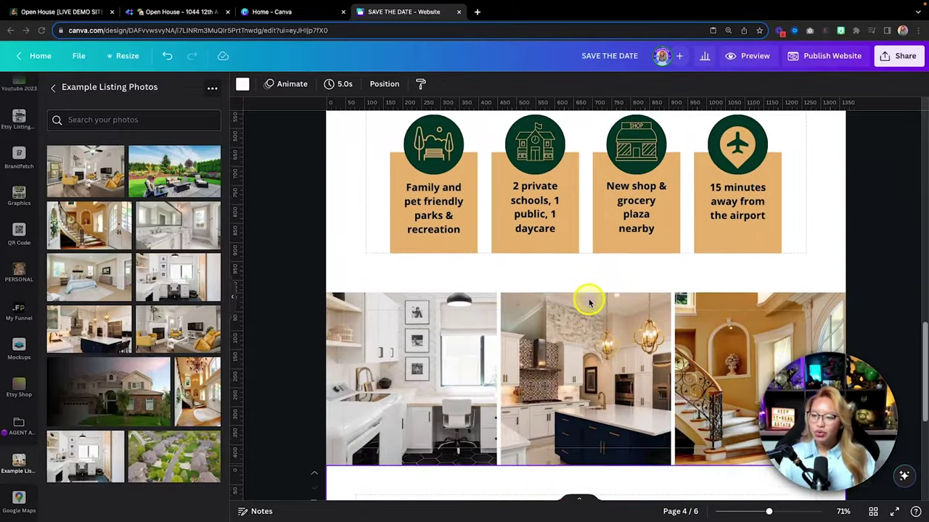
drag(585, 284, 589, 348)
scroll(613, 321, up, 3)
scroll(618, 324, down, 5)
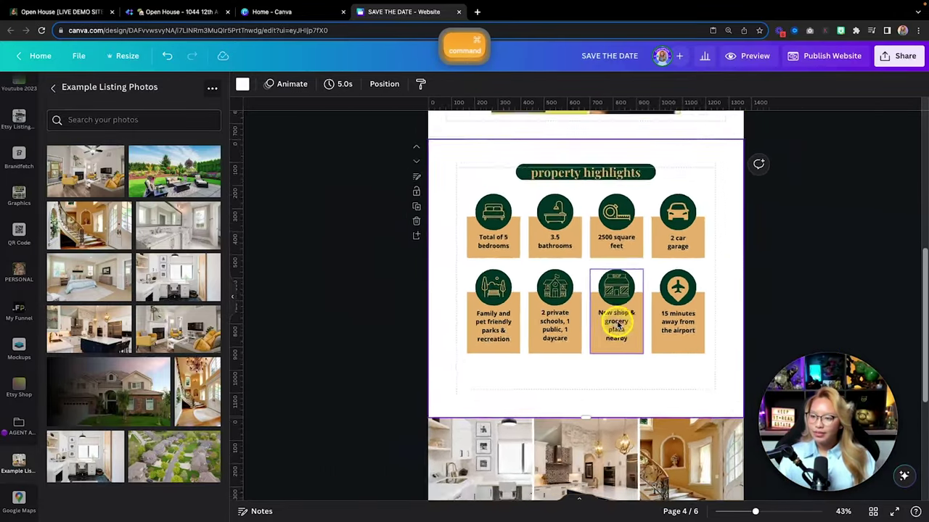
drag(715, 353, 458, 212)
drag(548, 250, 545, 270)
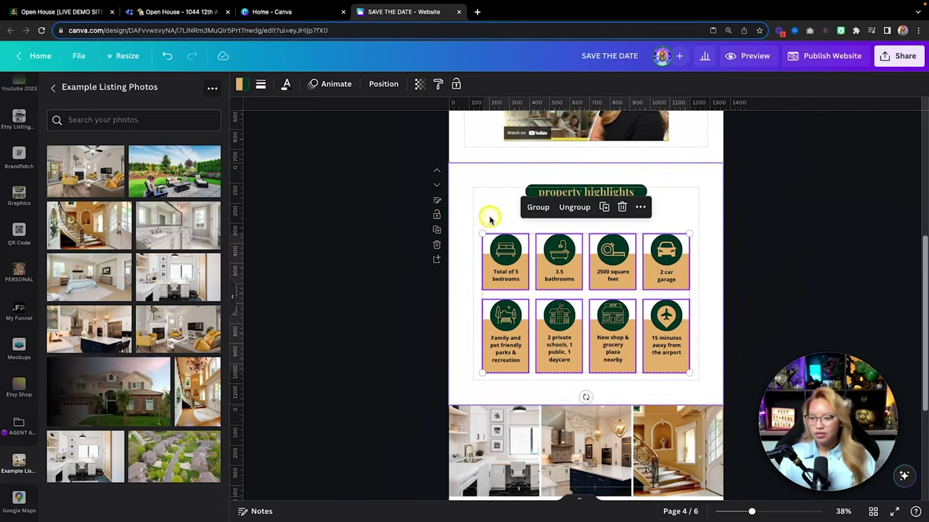
- Paste the "Step into the future with this remarkable family home" text and center it between the property highlights heading and the cards
click(507, 215)
key(super+v)
drag(613, 225, 613, 222)
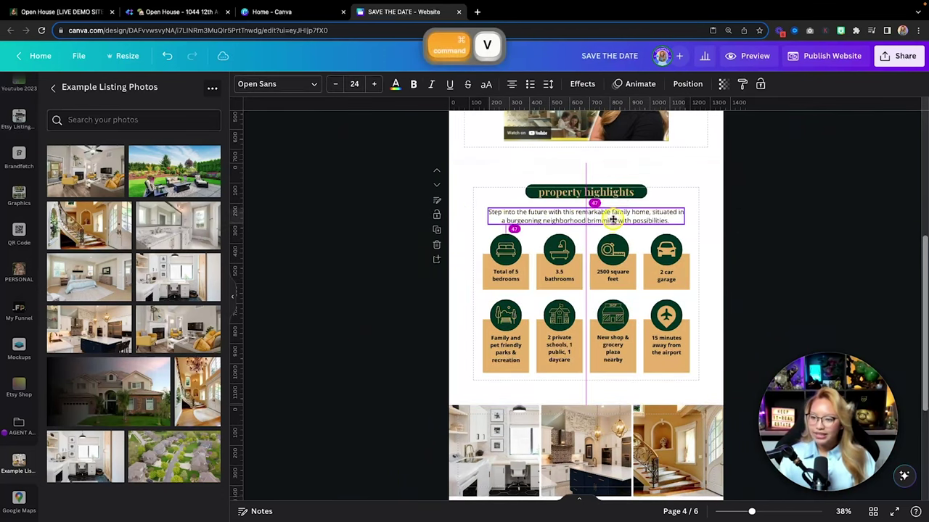
click(701, 198)
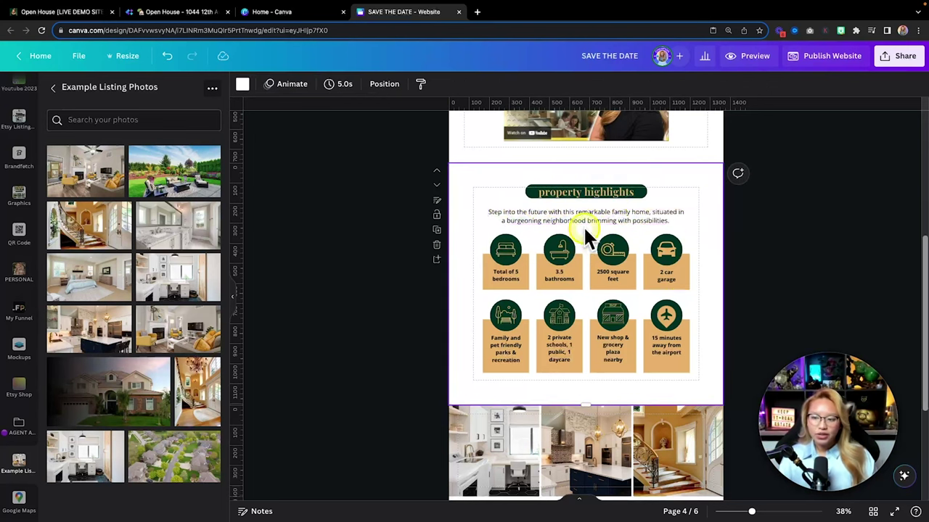
- Shift the property highlights heading, description and all eight cards slightly down together on their page
drag(711, 369, 483, 185)
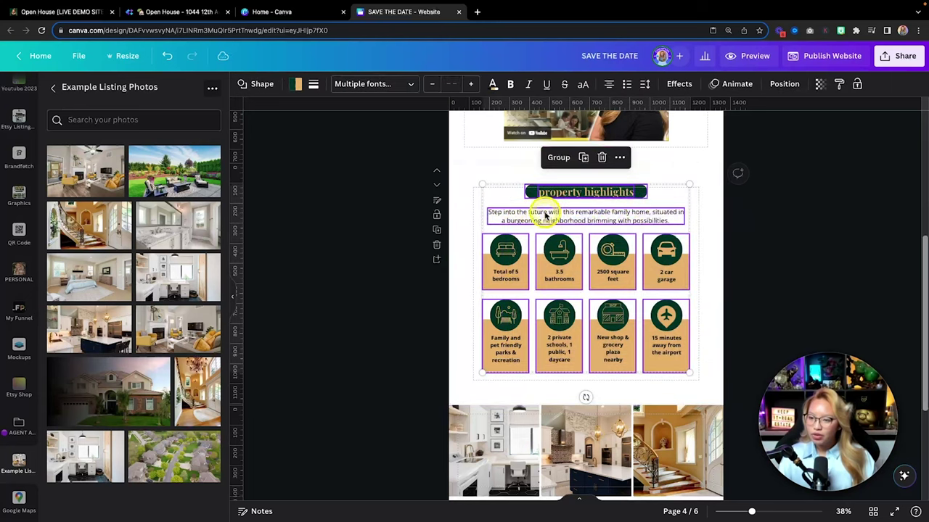
drag(549, 217, 548, 222)
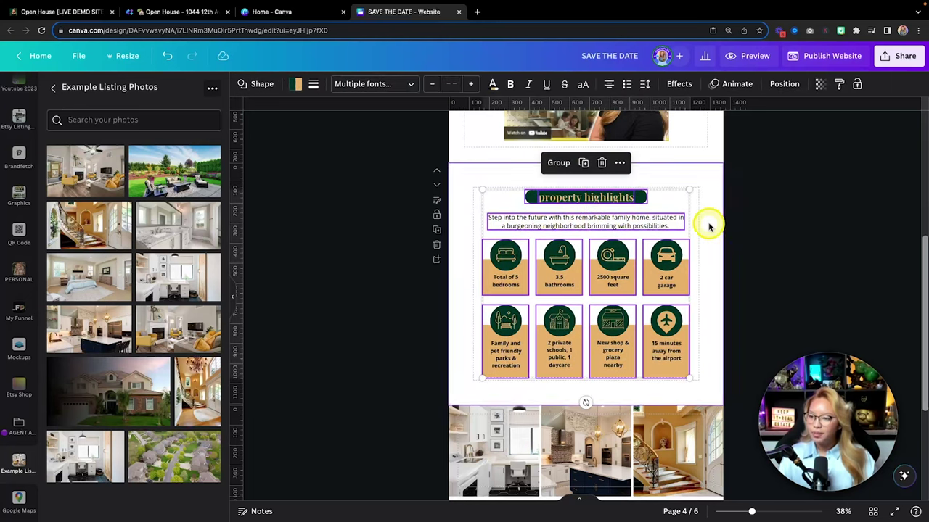
click(709, 224)
- Paste the description text box onto the last page, centered just below the "like what you see?" heading
scroll(708, 224, down, 5)
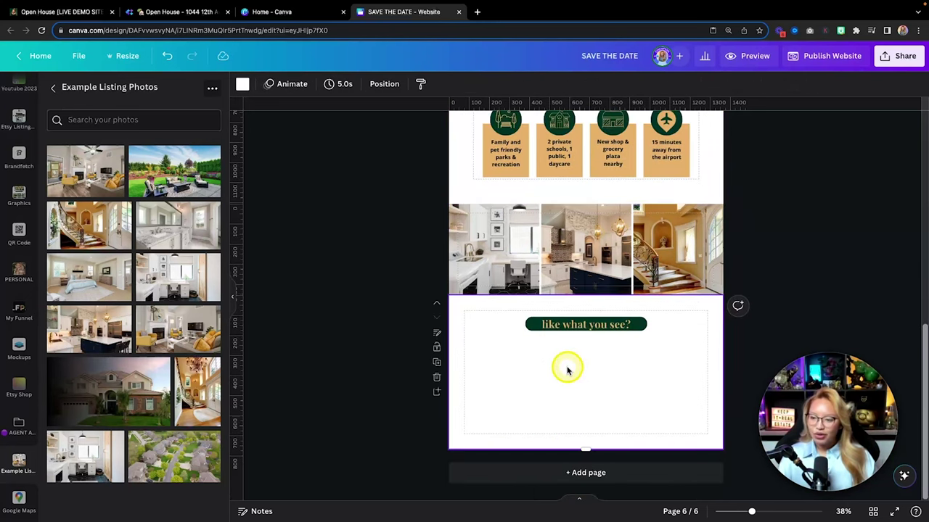
key(super+v)
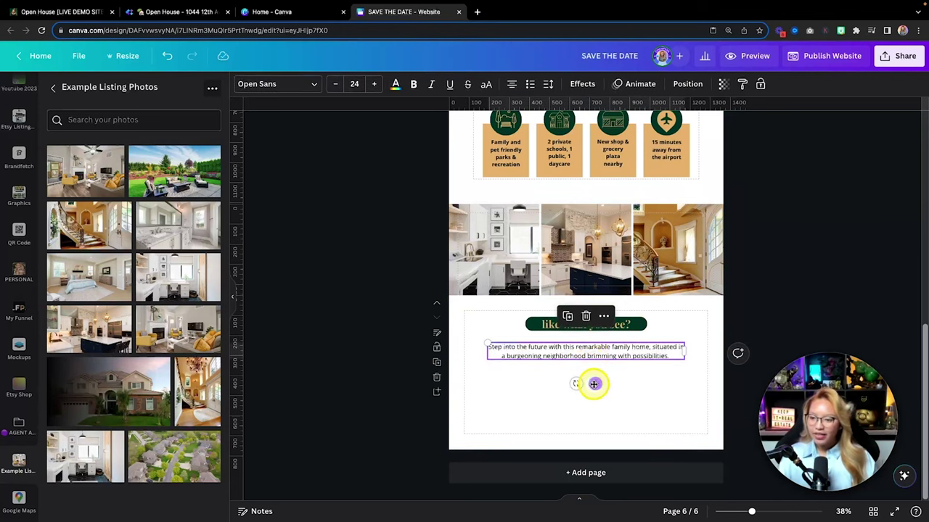
drag(595, 385, 593, 381)
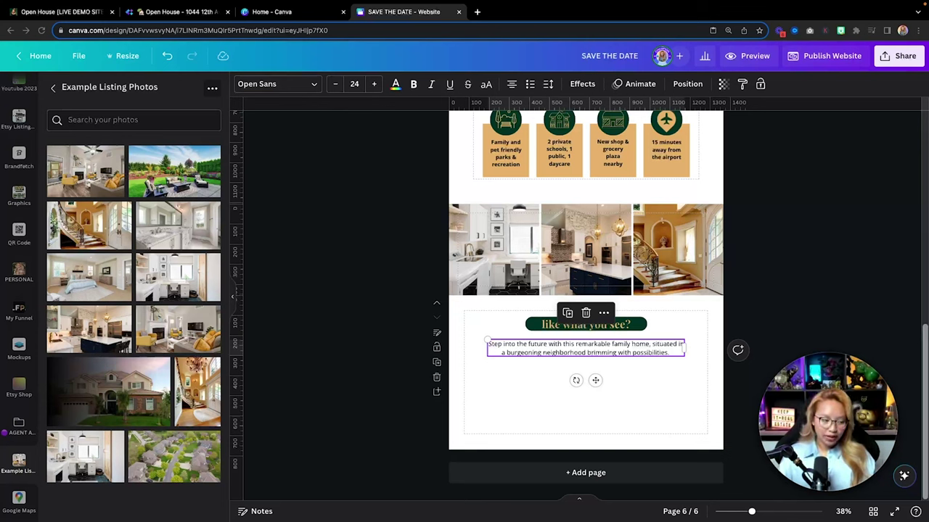
- Replace the pasted text with the copied open house mixer invitation for Saturday, October 7, 2023, from 1:00 pm - 5:00 pm MST
key(super+c)
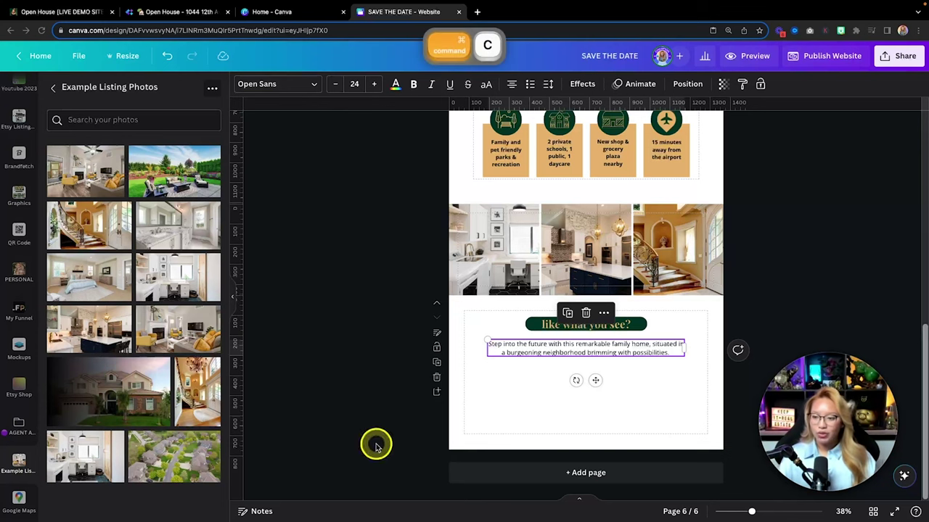
double_click(573, 353)
key(super+v)
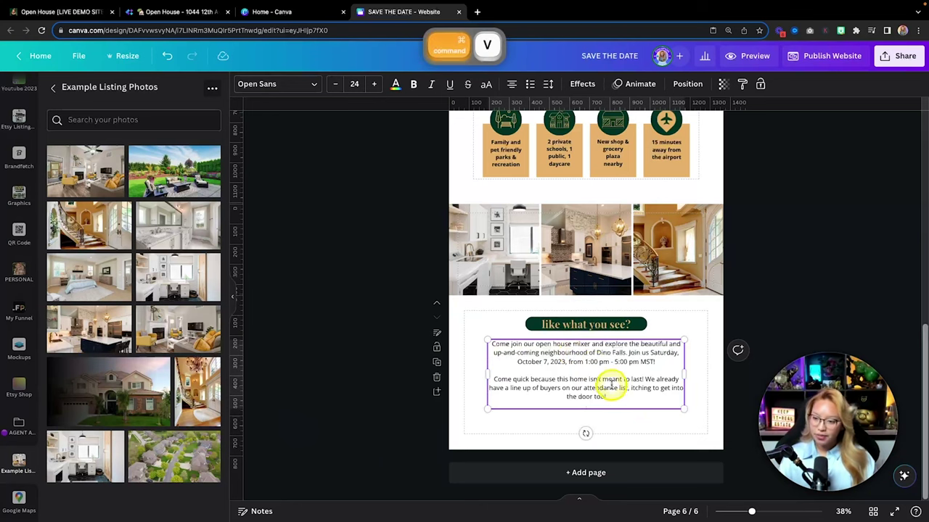
click(642, 439)
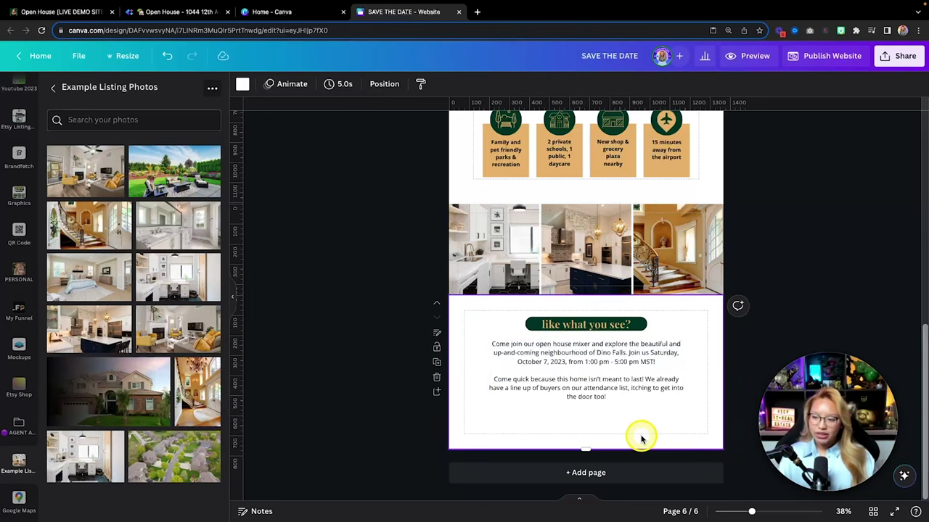
- Extend the "like what you see?" page downward to a height of about 1,040 px
click(568, 387)
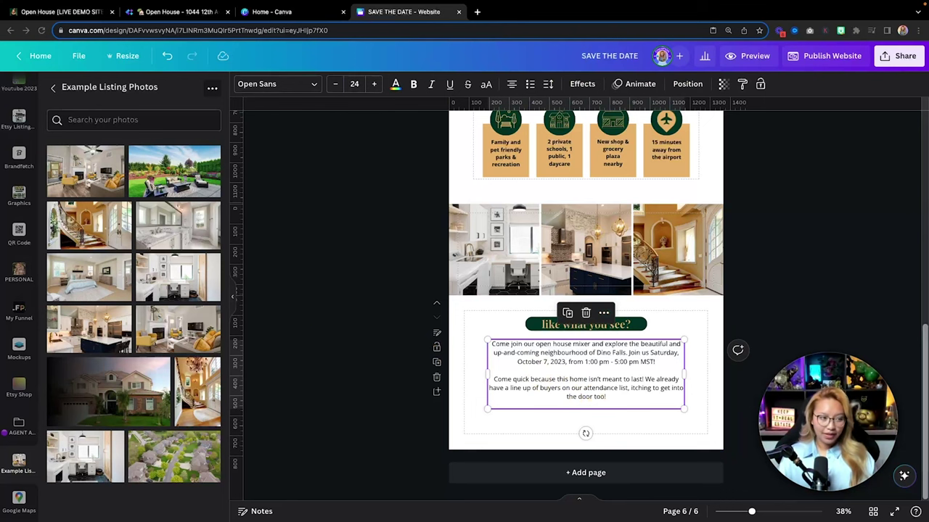
click(586, 448)
drag(586, 450, 578, 482)
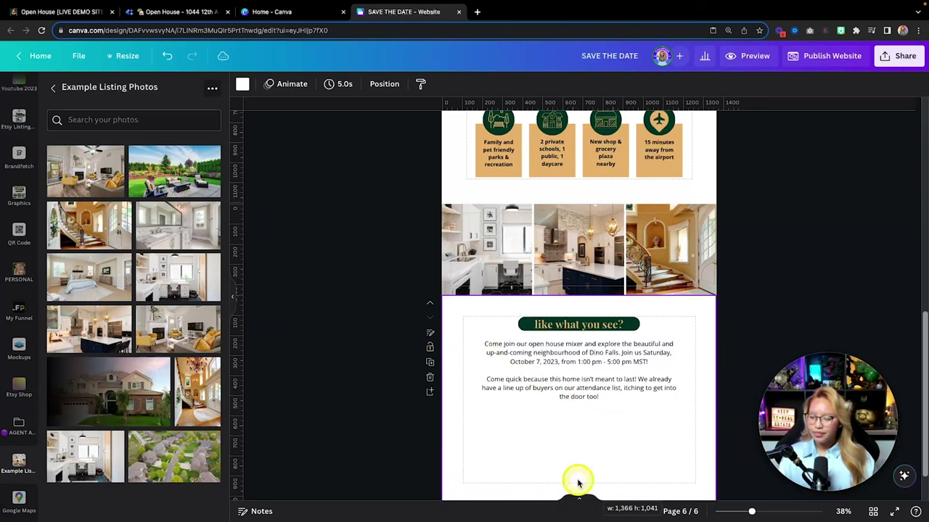
- Widen the invitation text box on both sides and bold "Join us Saturday, October 7, 2023, from 1:00 pm - 5:00 pm MST!"
click(543, 380)
drag(481, 373, 472, 375)
drag(684, 373, 594, 355)
click(637, 415)
click(643, 365)
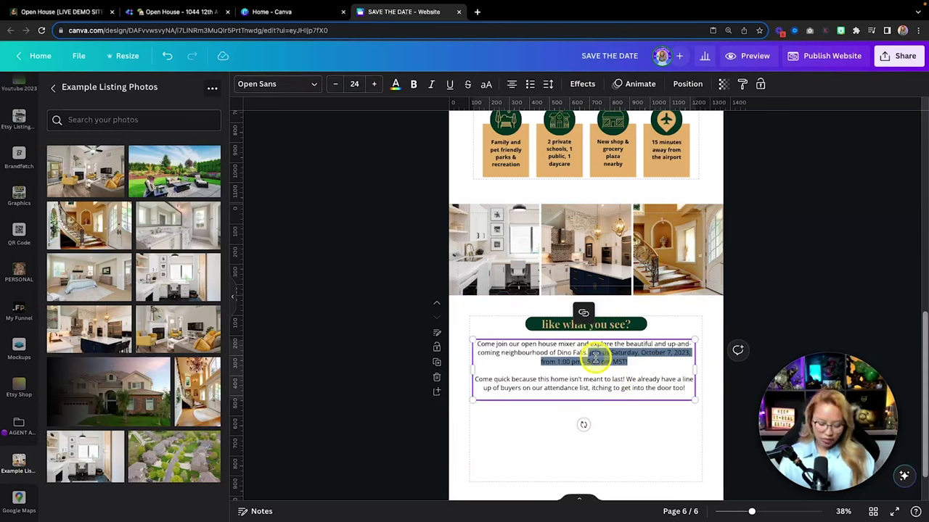
key(super+b)
click(657, 425)
- Italicize the invitation's second paragraph, starting with "Come quick because this home isn't meant to last!"
click(659, 388)
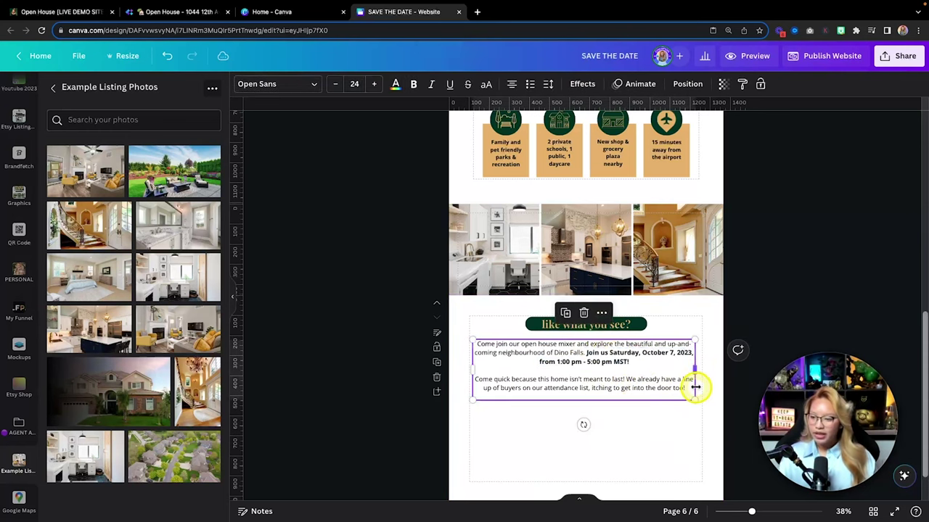
drag(686, 387, 476, 383)
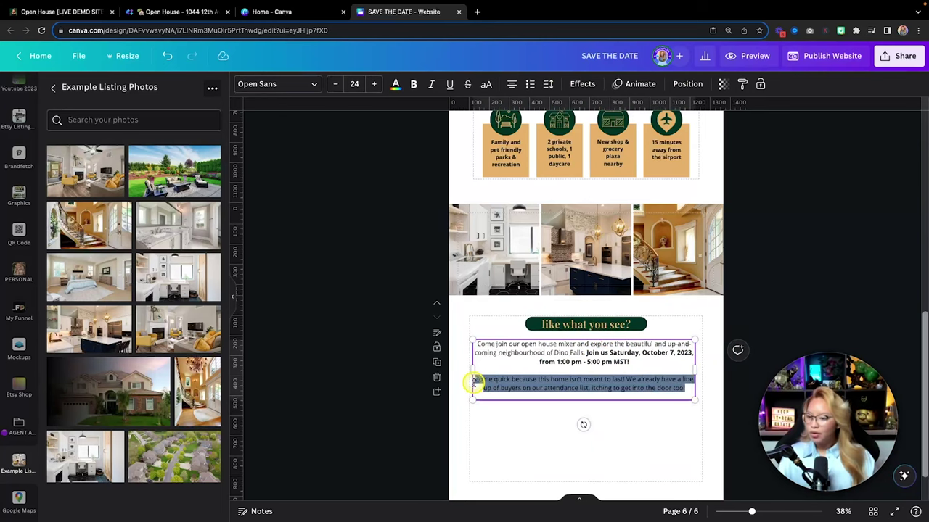
click(431, 84)
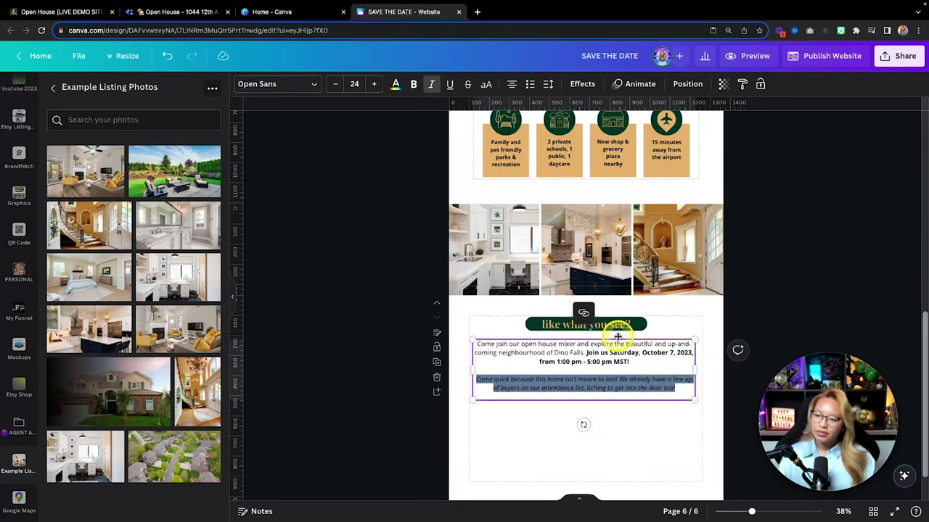
scroll(649, 376, up, 5)
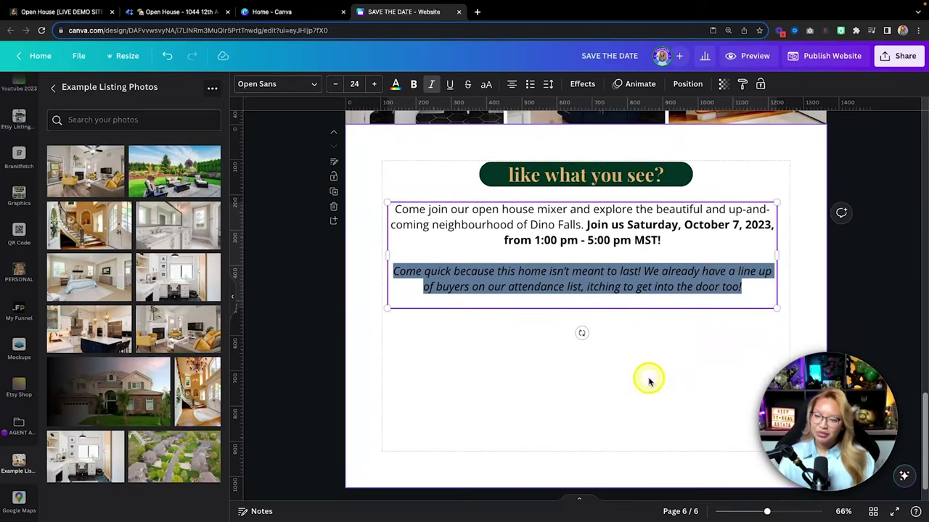
scroll(476, 326, up, 5)
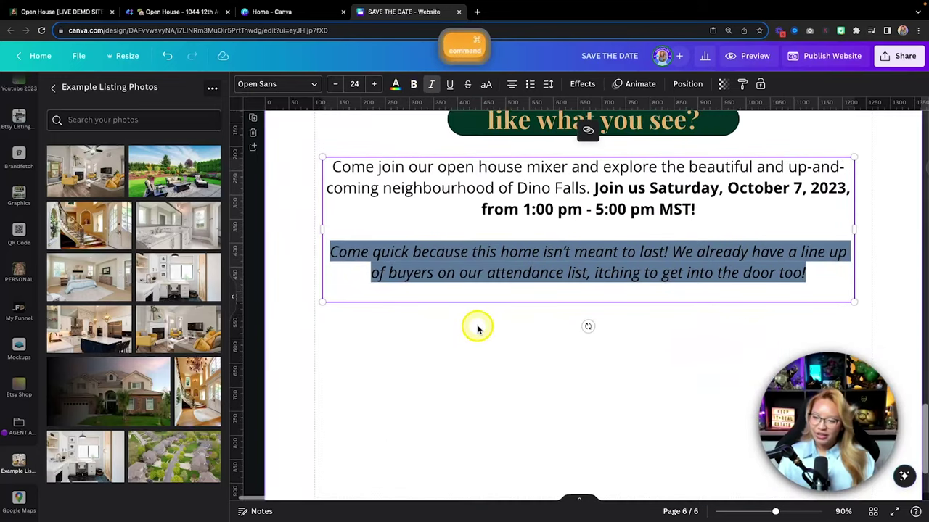
click(436, 323)
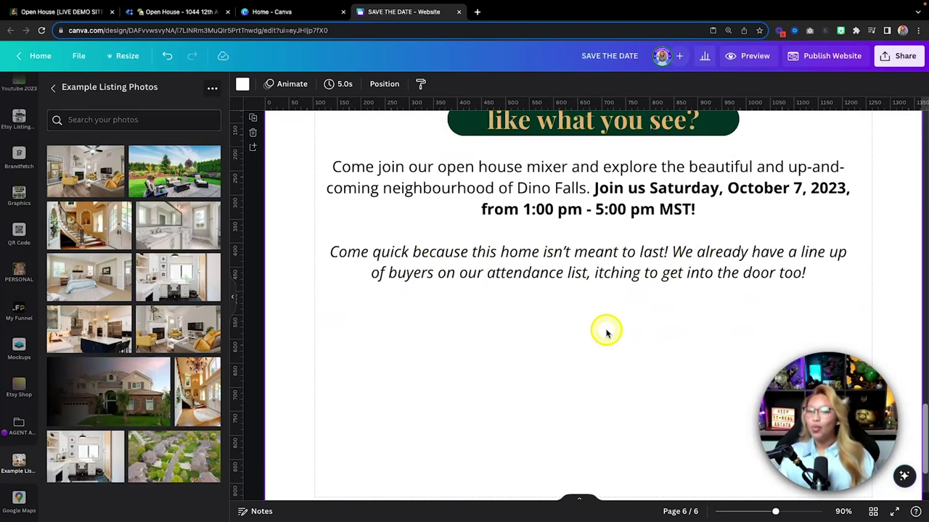
- Extend the last page a little further down to leave more space below the invitation
scroll(606, 333, down, 3)
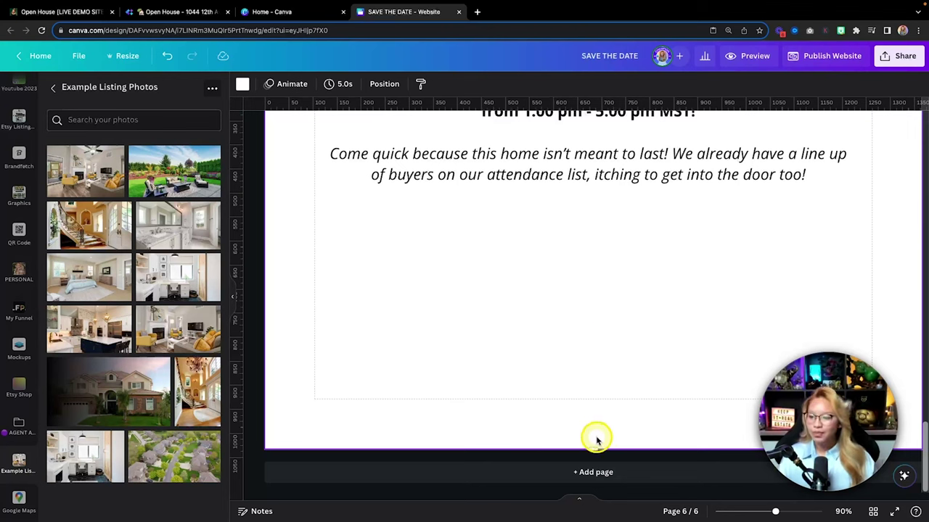
drag(593, 449, 593, 481)
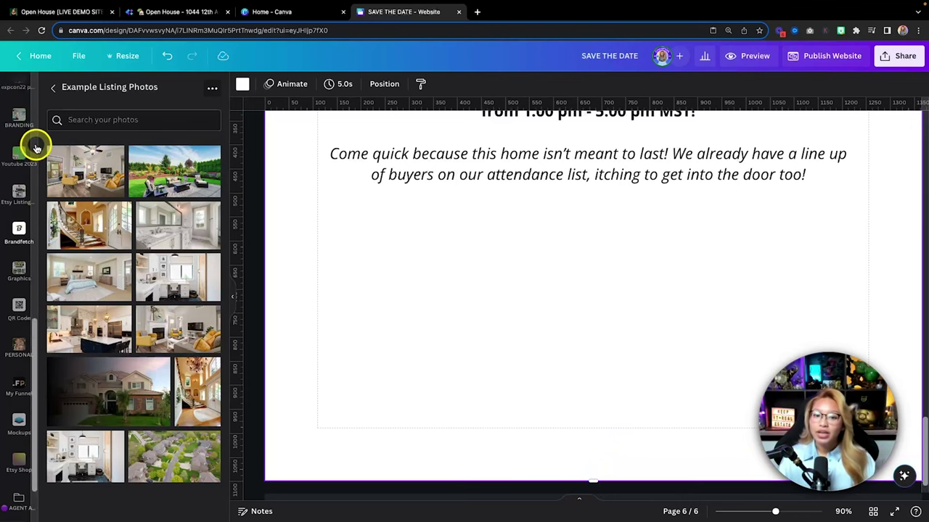
- Search the available apps for "google map" and open the Google Maps app
scroll(33, 149, up, 3)
scroll(20, 166, down, 3)
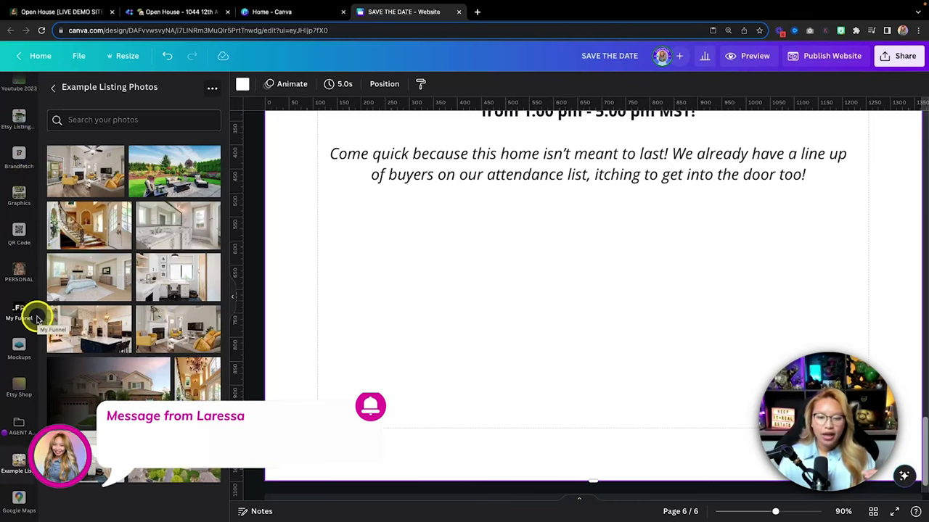
scroll(17, 395, up, 10)
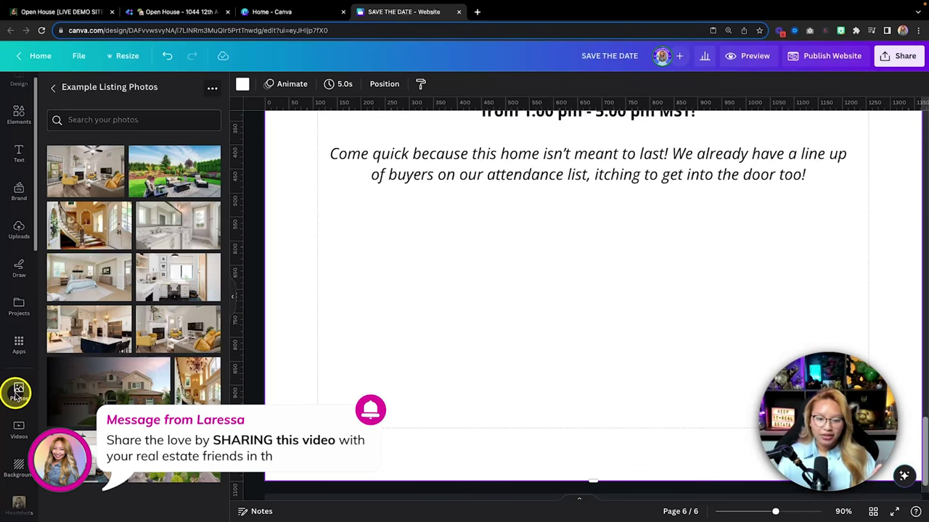
scroll(17, 345, down, 1)
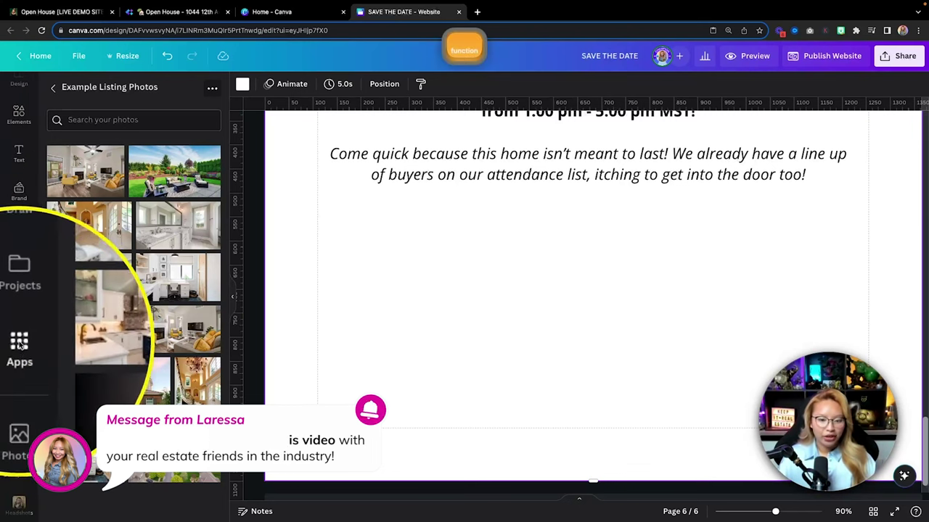
click(19, 345)
click(107, 90)
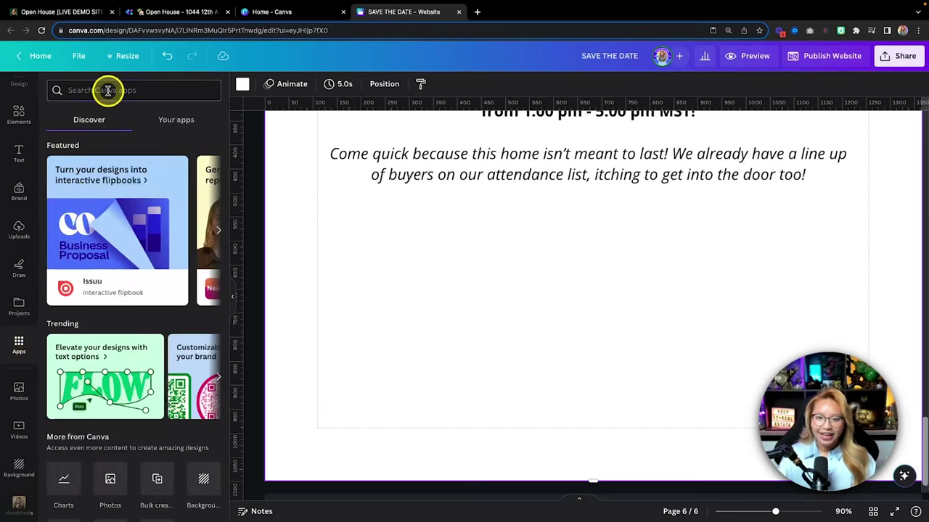
text(google map)
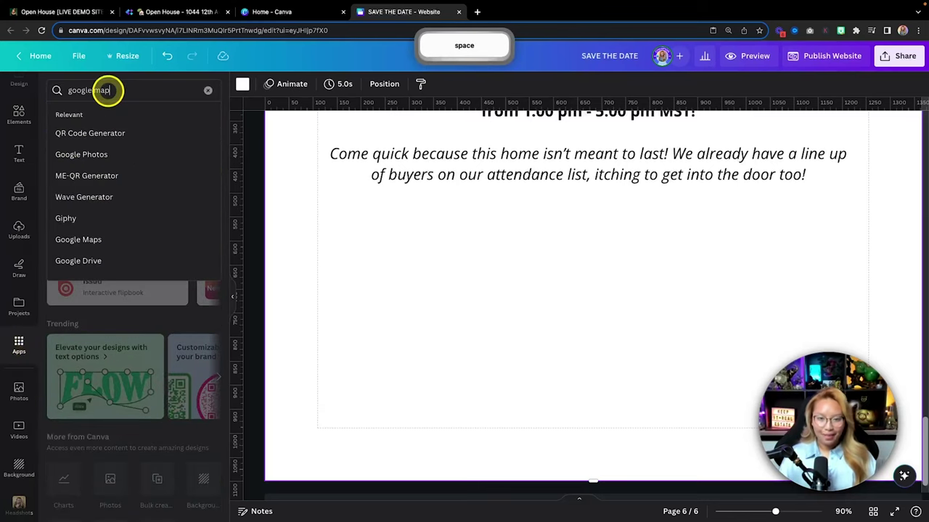
key(Down)
key(Up)
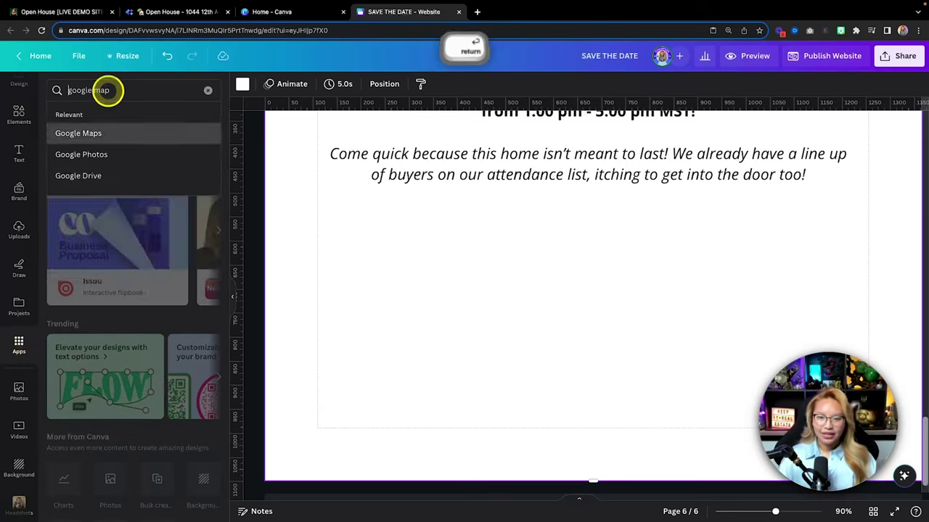
key(Return)
click(72, 128)
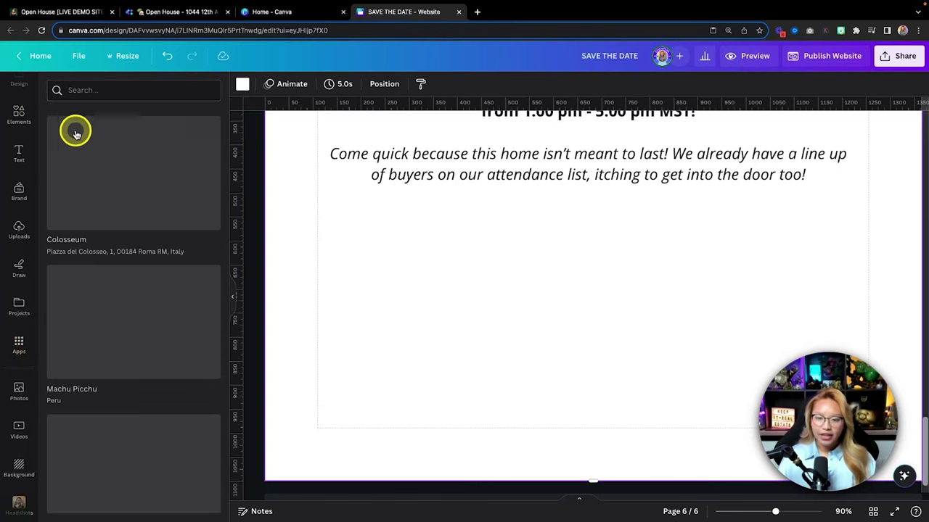
- Search the maps for "calgary" and add the Calgary map below the invitation text
text(calgary)
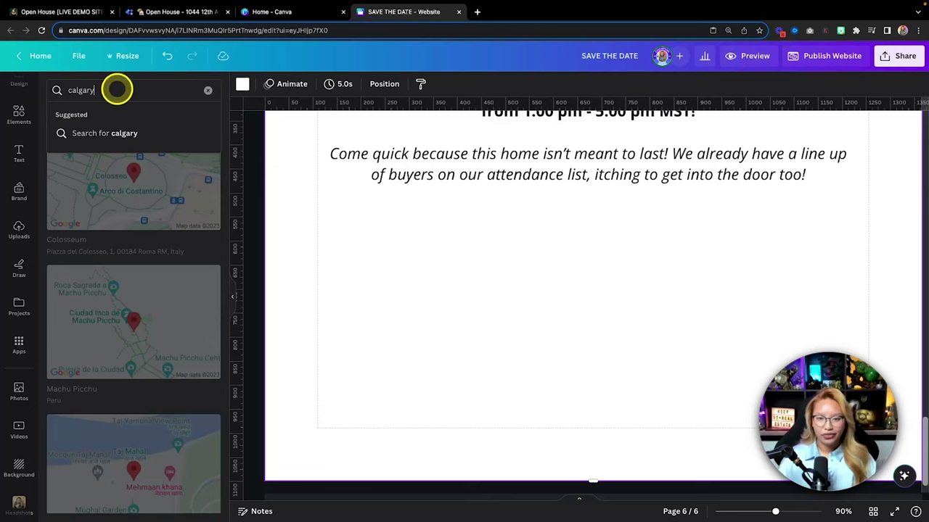
key(Return)
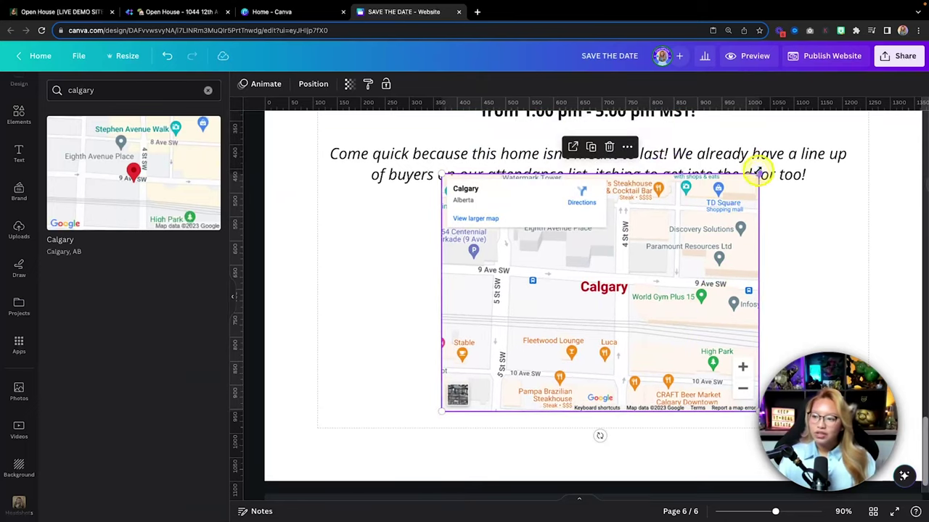
- Shrink the Calgary map and position it centred below the invitation text
drag(758, 174, 710, 209)
drag(625, 252, 637, 246)
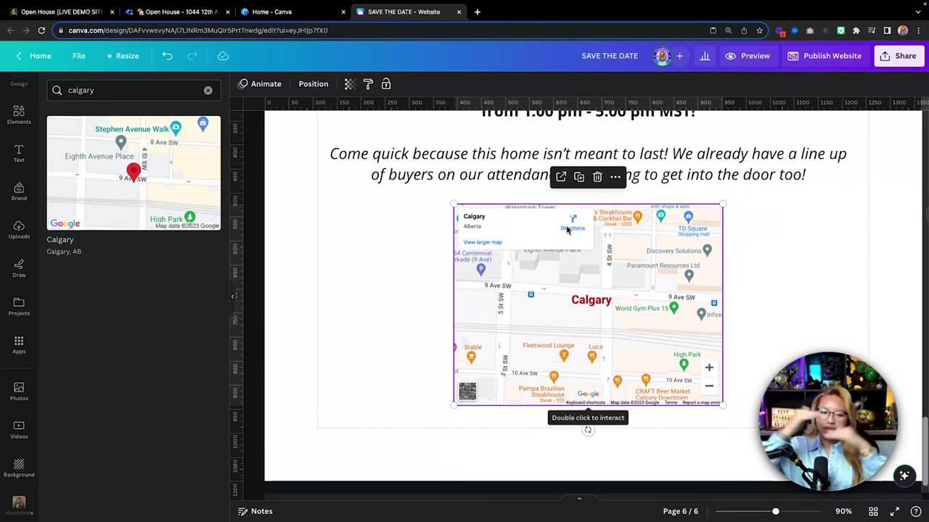
scroll(653, 246, down, 1)
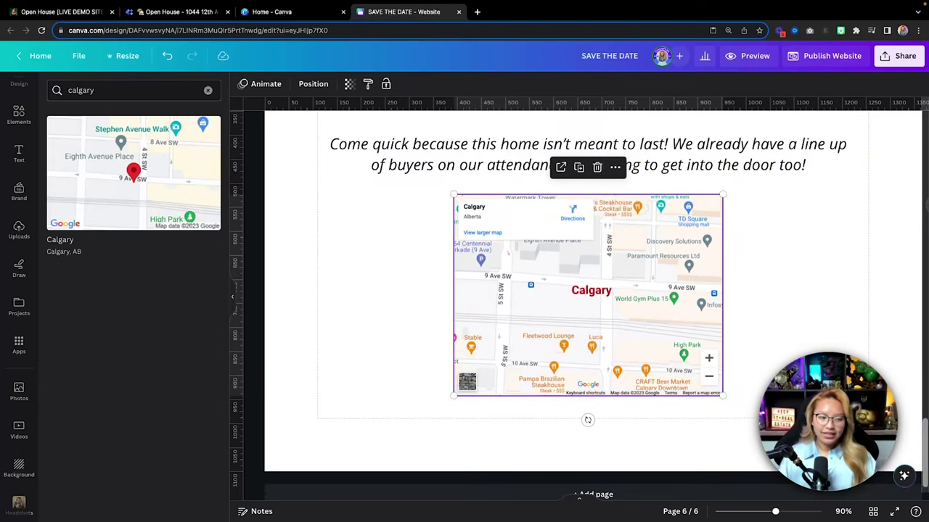
scroll(442, 465, down, 1)
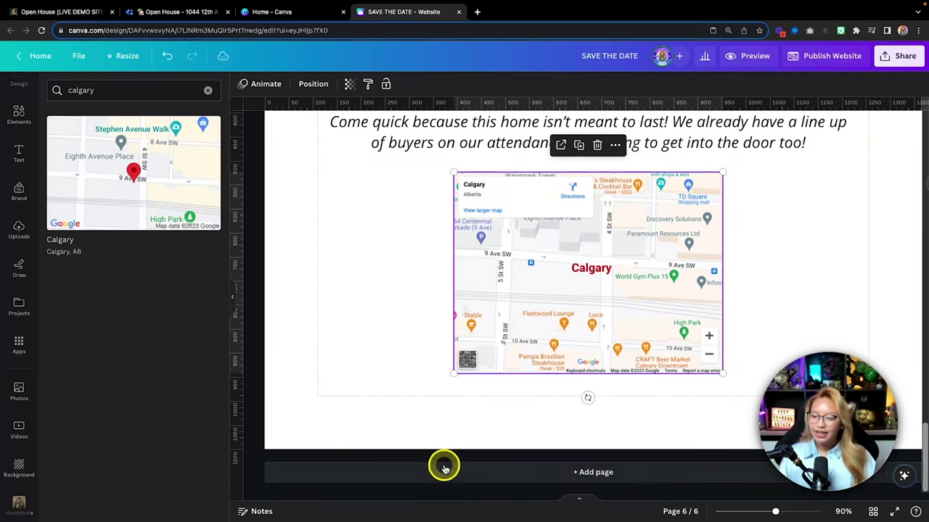
- Add a blank page after the map and copy the "like what you see?" heading with its green banner onto it
click(444, 470)
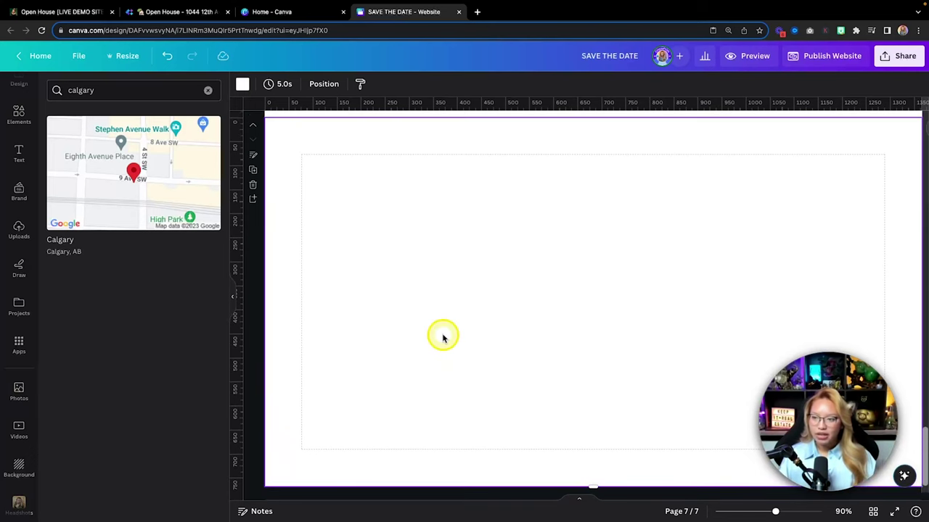
scroll(542, 290, up, 6)
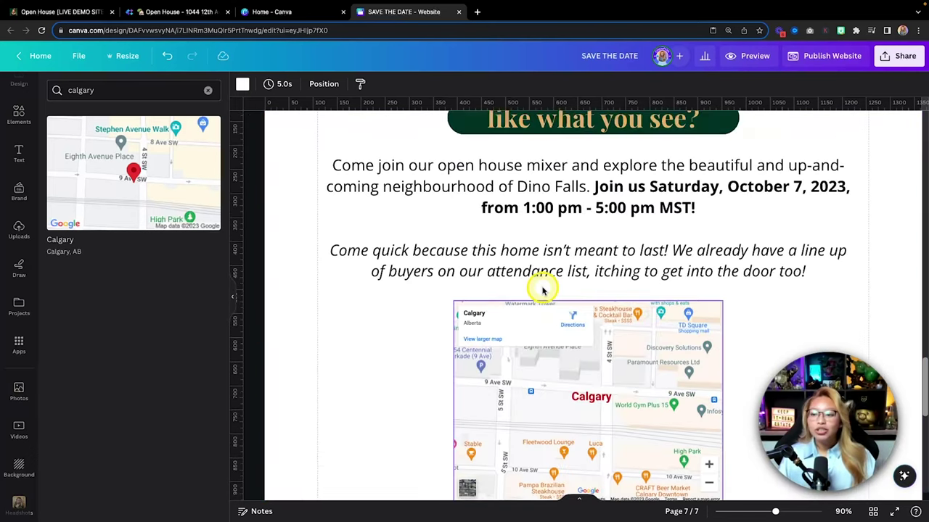
scroll(543, 291, up, 2)
drag(395, 254, 805, 297)
key(super+c)
scroll(804, 296, down, 8)
key(super+v)
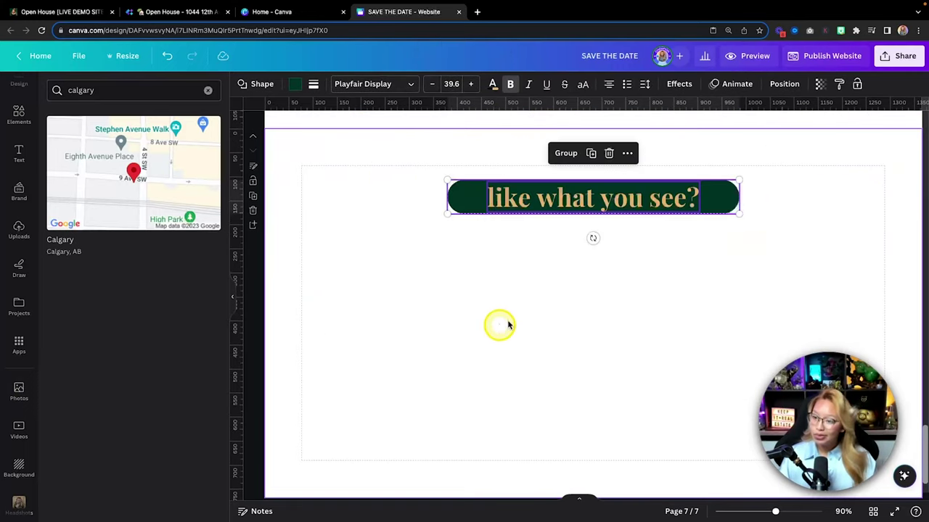
- Change the copied heading's text to "listing agent"
click(618, 343)
click(563, 198)
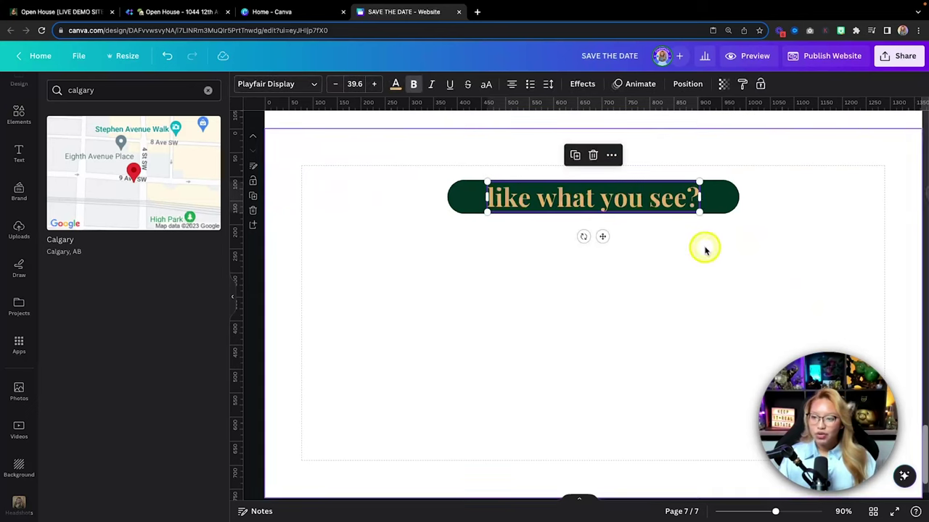
click(616, 197)
text(list)
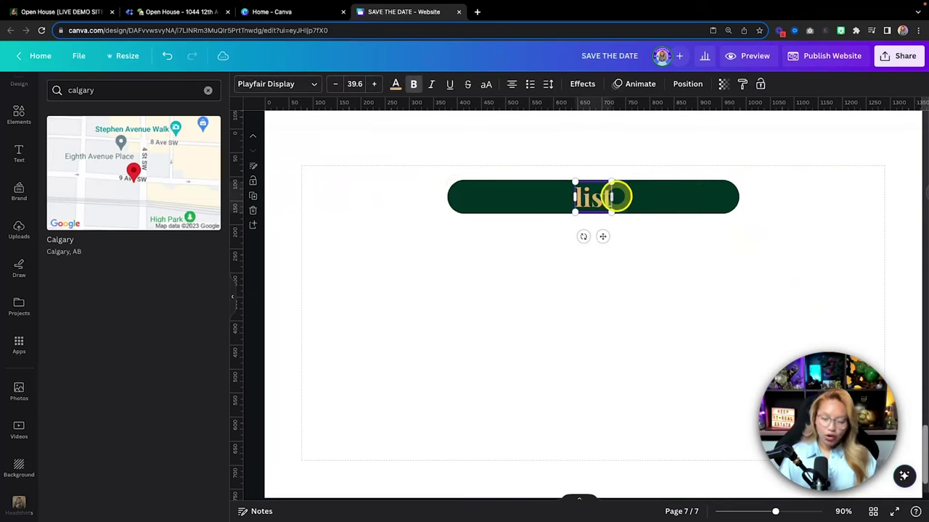
text(ing agent)
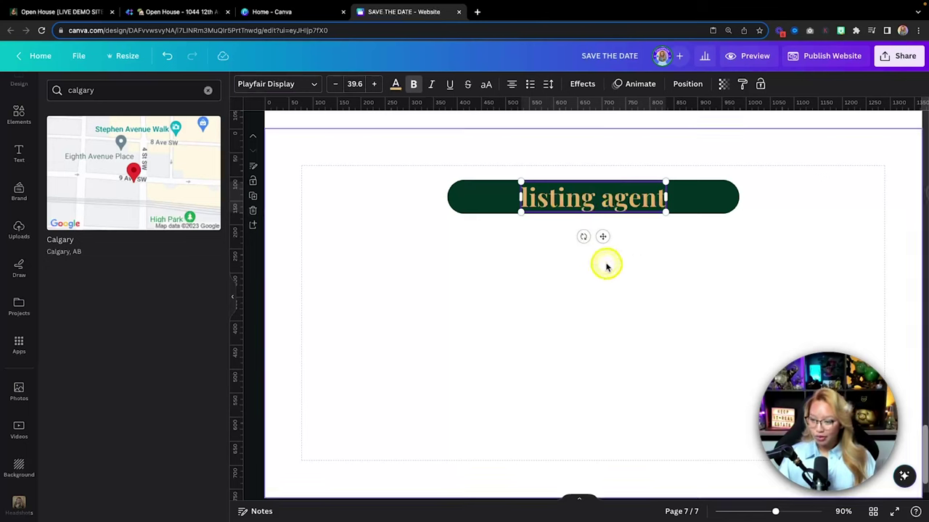
- Move the "listing agent" heading together with its green banner to the left margin of the new page
drag(640, 274, 573, 196)
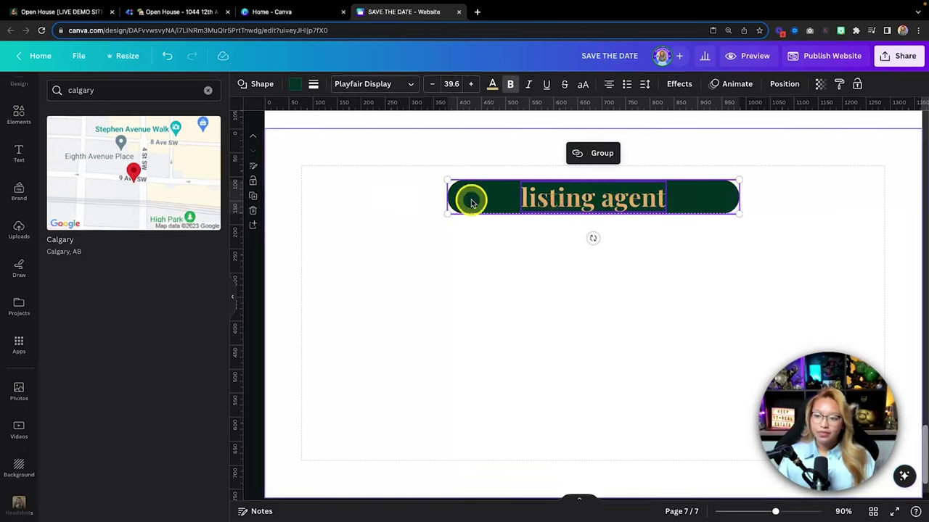
click(682, 274)
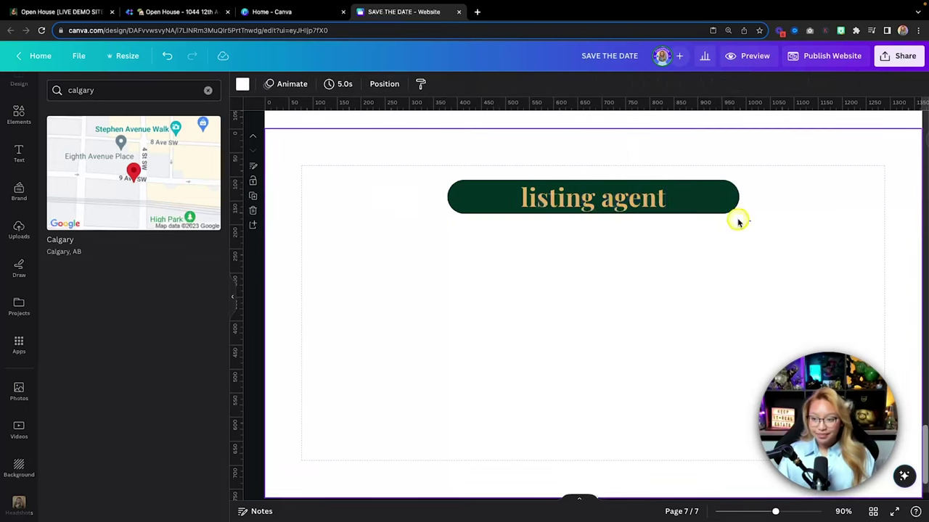
click(586, 199)
drag(587, 198, 510, 201)
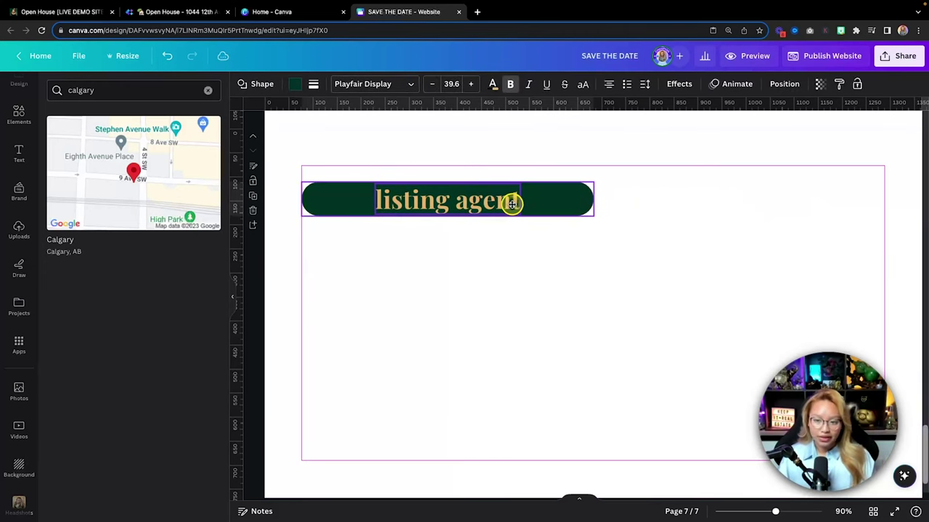
click(599, 311)
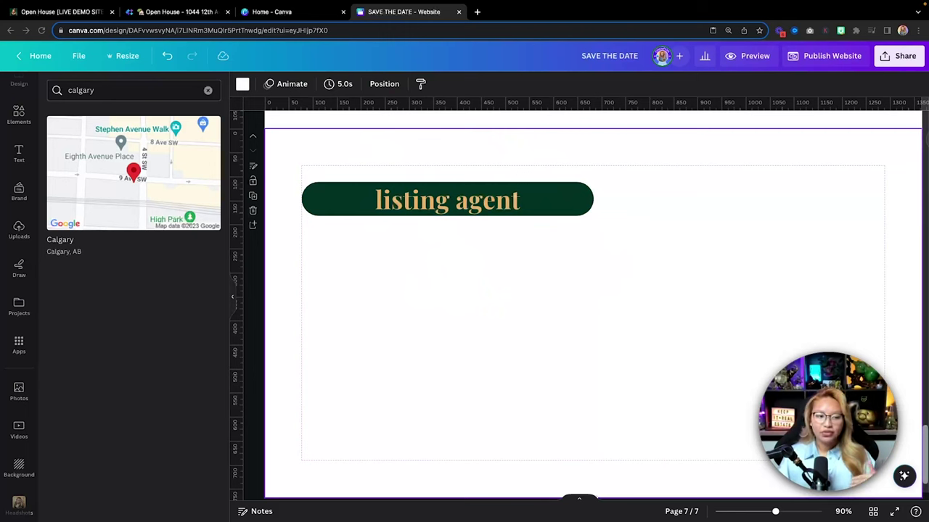
- Paste the copied agent biography onto the new page and place it directly below the "listing agent" banner
key(super+c)
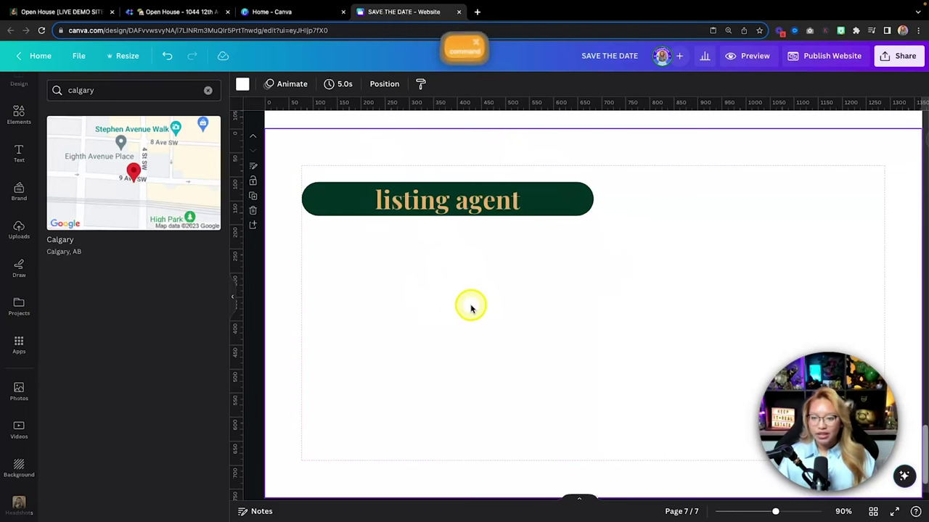
key(super+v)
drag(483, 305, 452, 288)
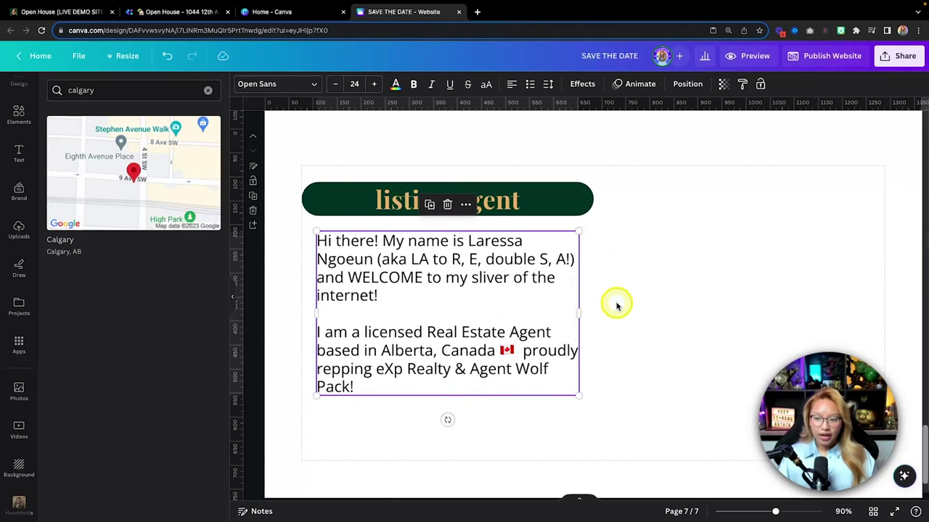
click(719, 299)
scroll(631, 367, down, 1)
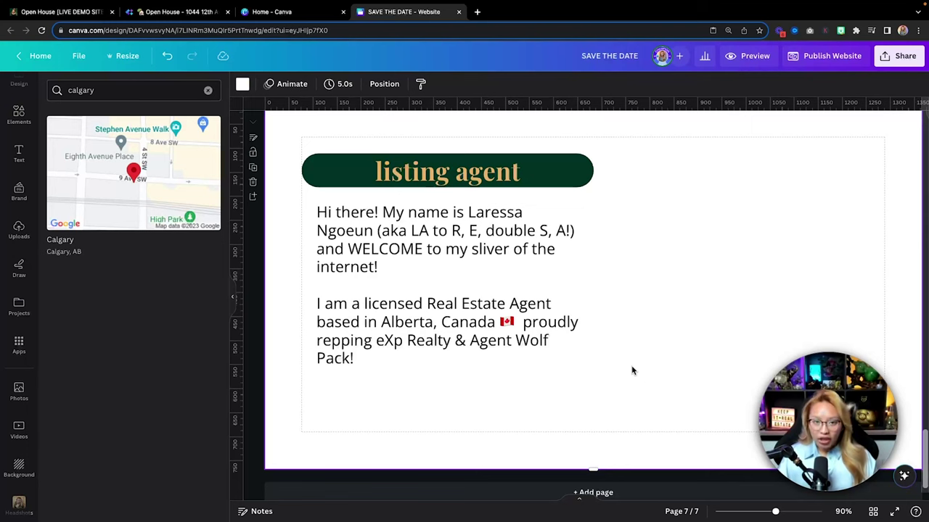
scroll(632, 371, down, 1)
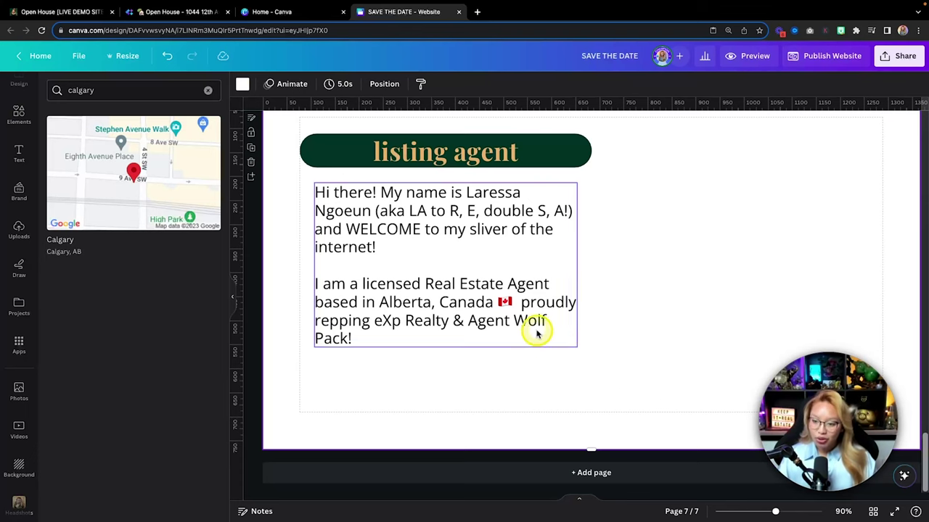
scroll(645, 338, up, 1)
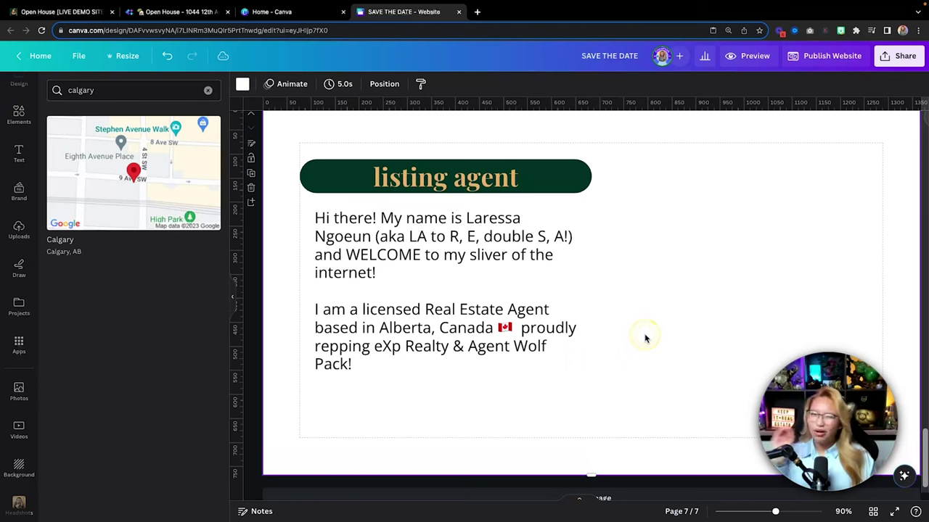
scroll(645, 337, down, 1)
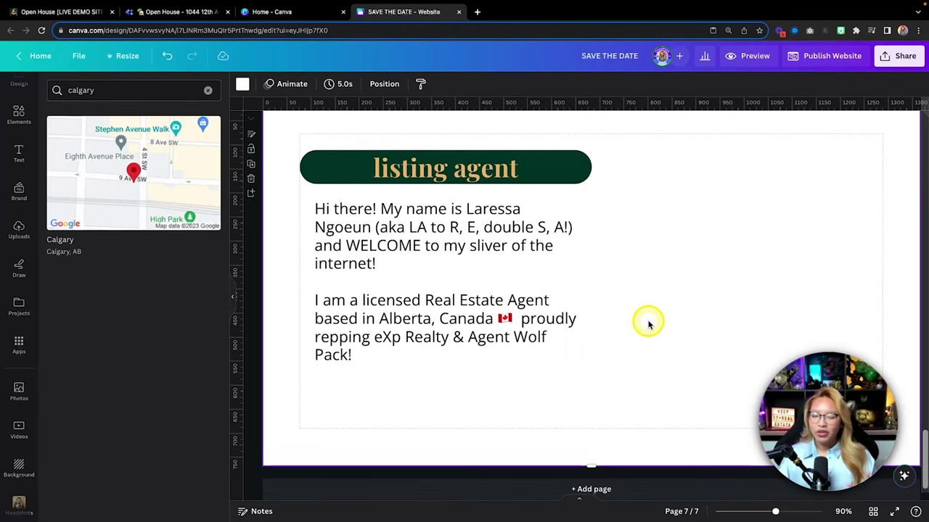
scroll(624, 322, down, 1)
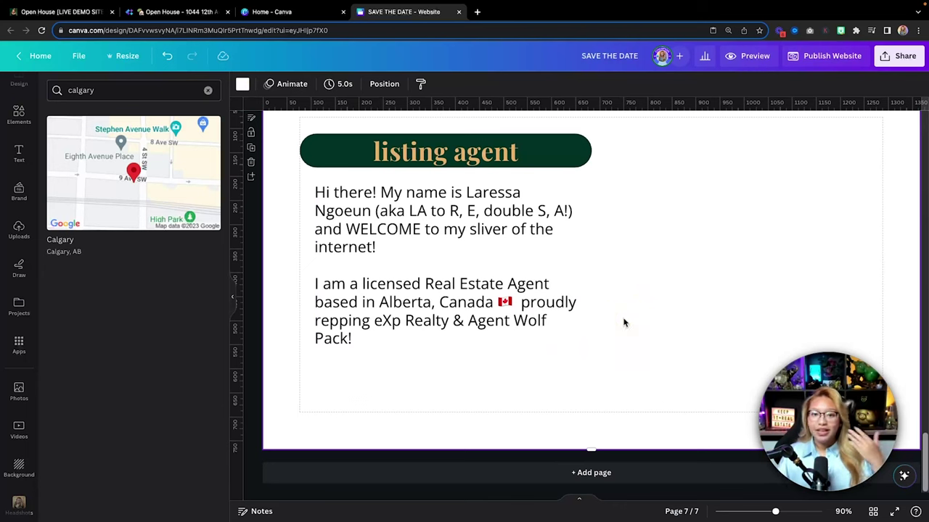
- Browse the design elements to the full frames collection and search it for "arch"
click(19, 116)
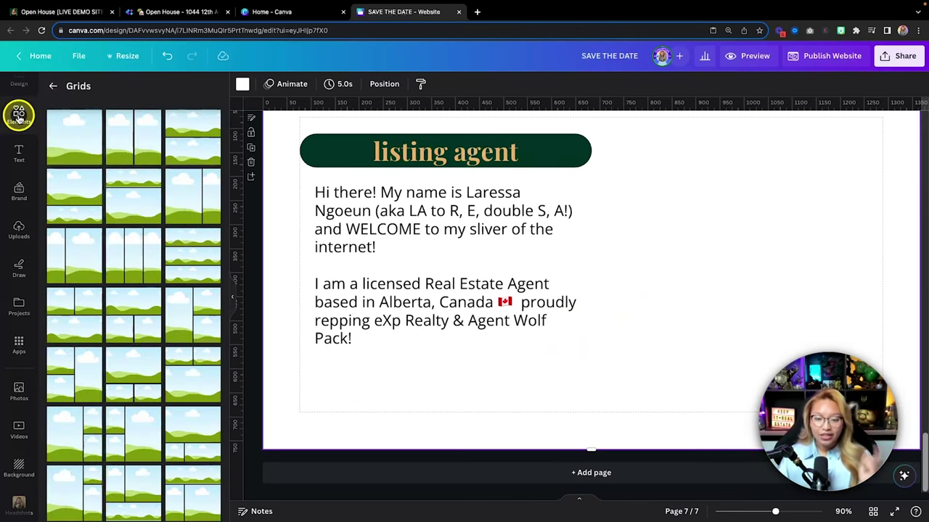
click(54, 85)
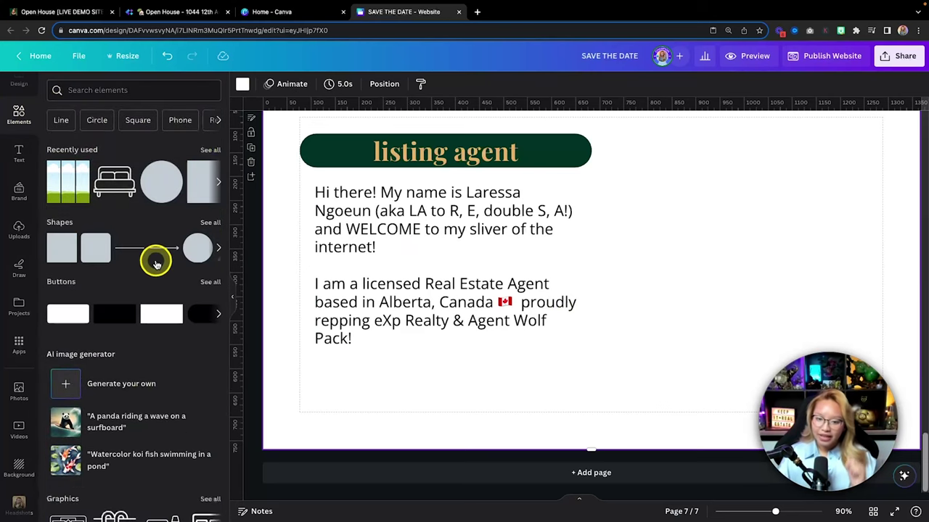
scroll(155, 261, down, 6)
scroll(155, 261, down, 4)
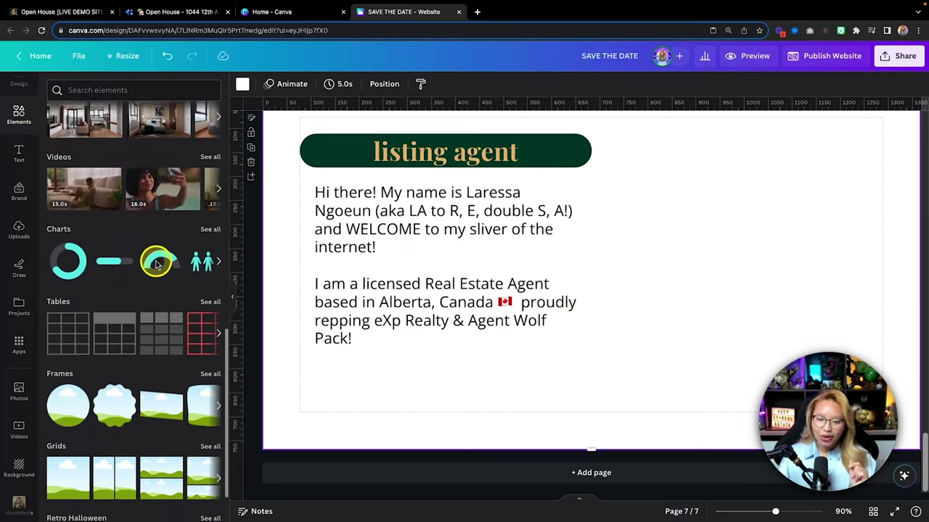
click(208, 278)
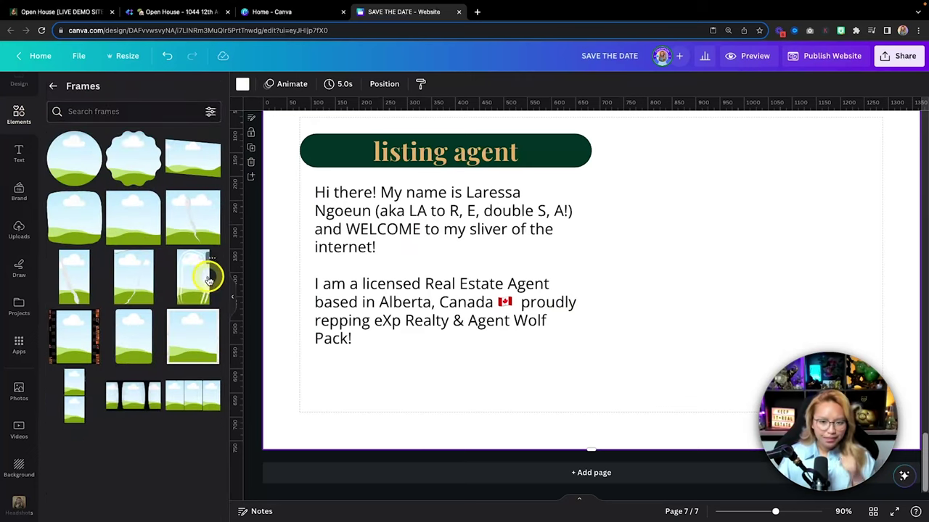
click(119, 111)
text(arch)
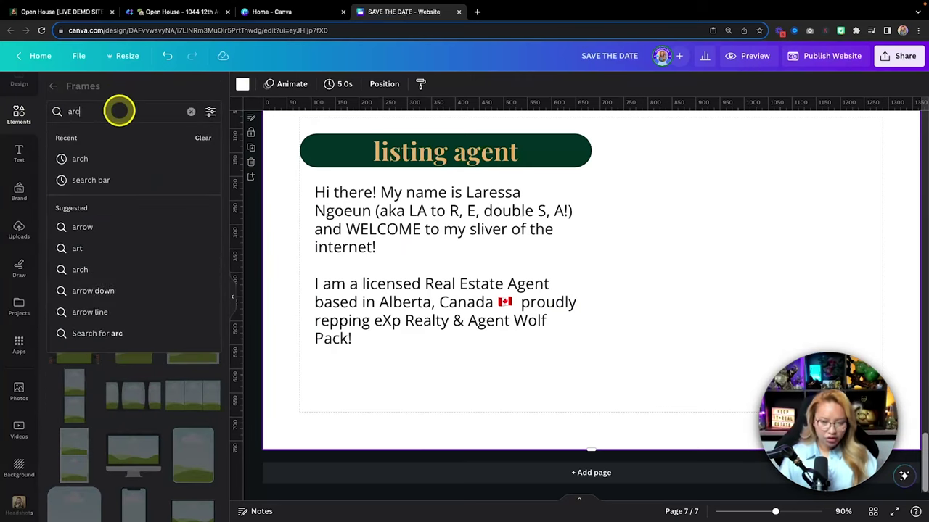
key(Return)
- Add the plain wide arch frame to the page, place it beside the biography and enlarge it to about the text's height
click(91, 140)
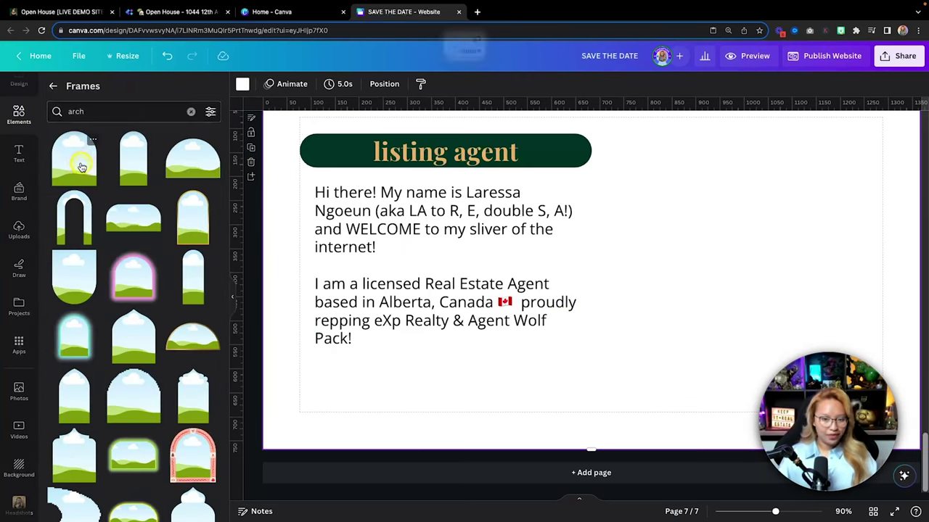
drag(658, 232, 832, 215)
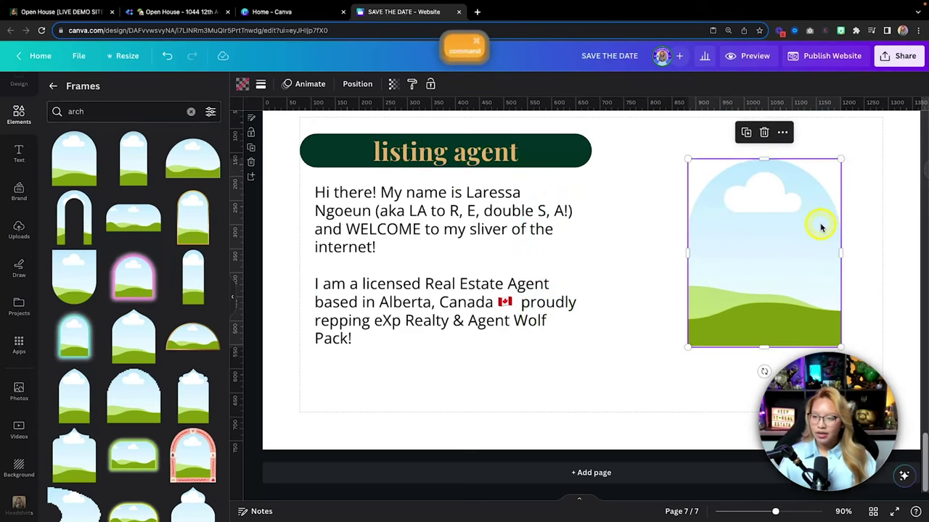
scroll(818, 224, down, 3)
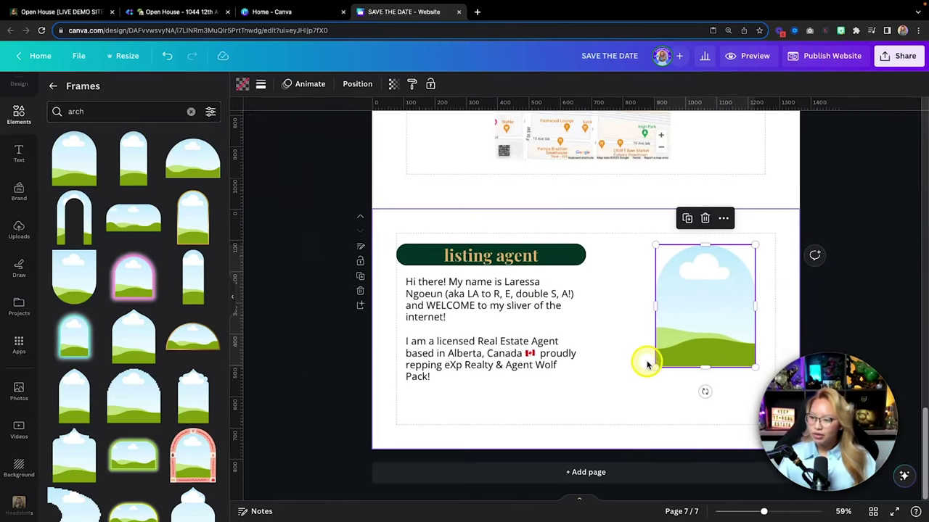
drag(655, 366, 603, 389)
drag(699, 331, 683, 334)
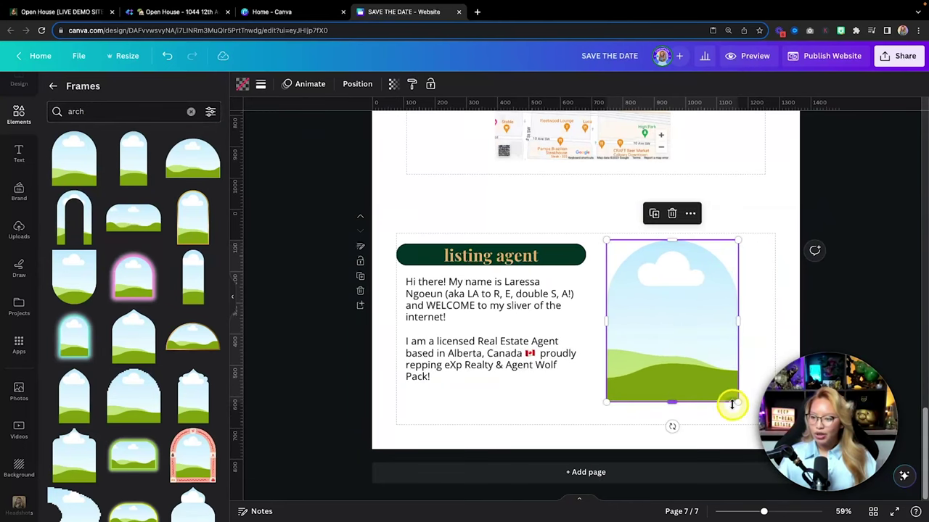
drag(736, 399, 728, 394)
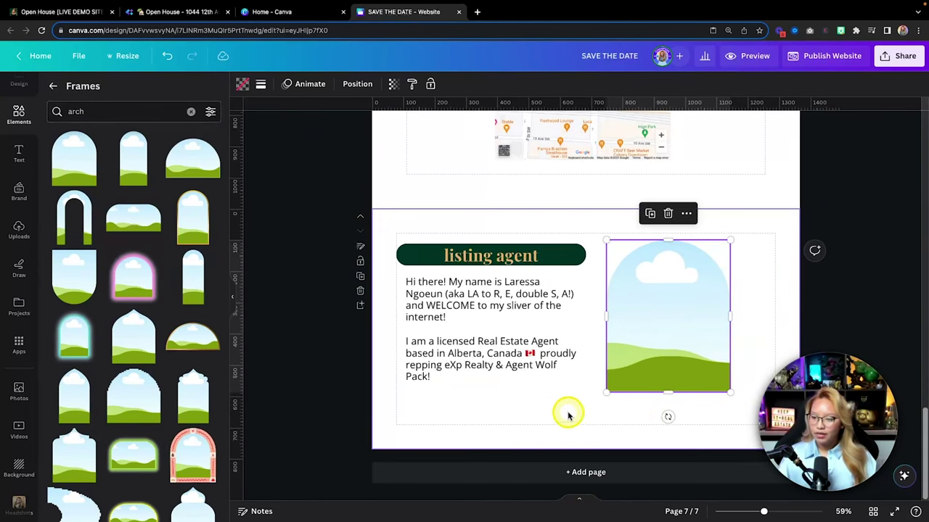
- Shorten the listing agent page slightly and shift the heading, biography and arch frame to the right to balance the layout
click(589, 448)
drag(588, 439, 586, 435)
drag(399, 254, 524, 356)
drag(663, 339, 687, 338)
drag(400, 242, 550, 359)
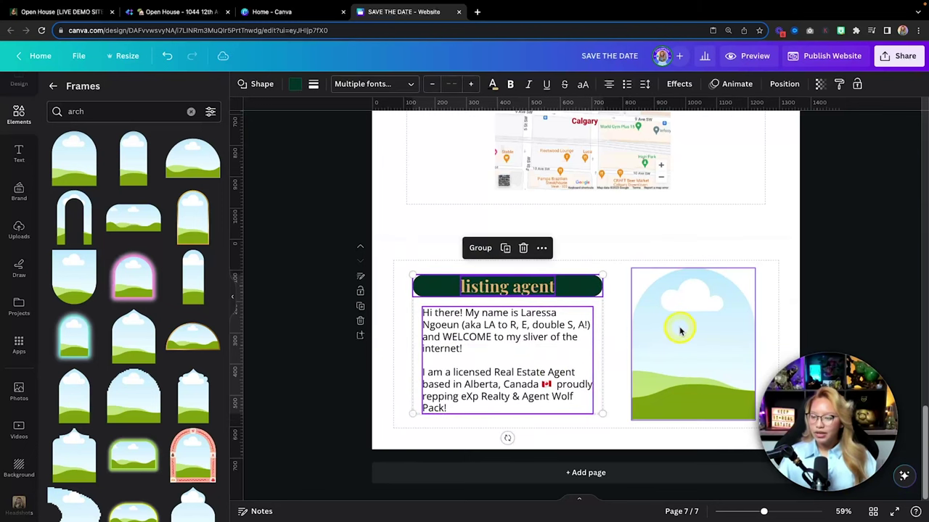
- Fill the arch frame on the listing agent page with the headshot 2.png from the brand logos
click(678, 327)
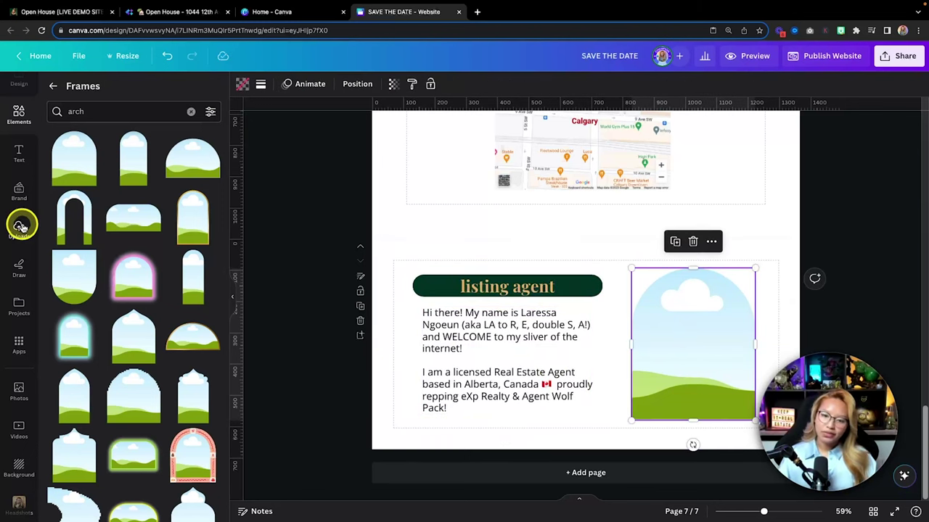
click(19, 188)
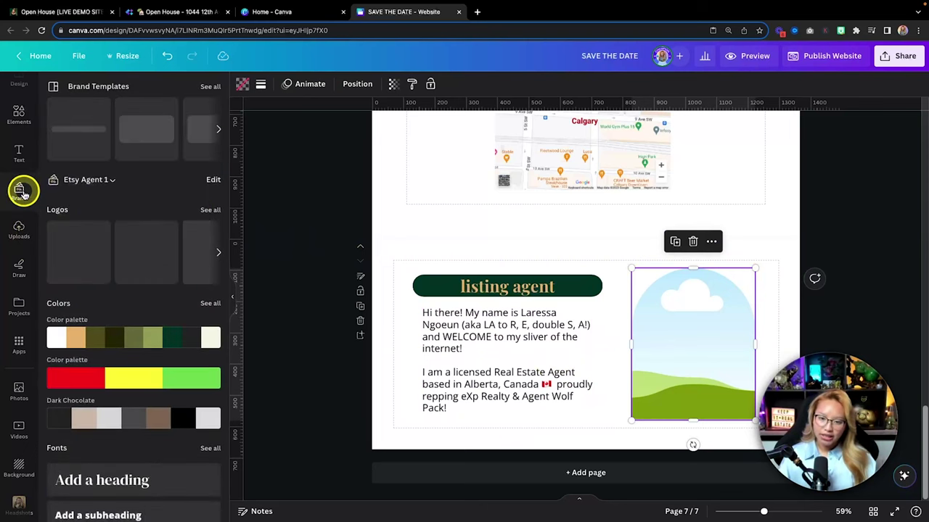
scroll(145, 239, down, 1)
click(207, 182)
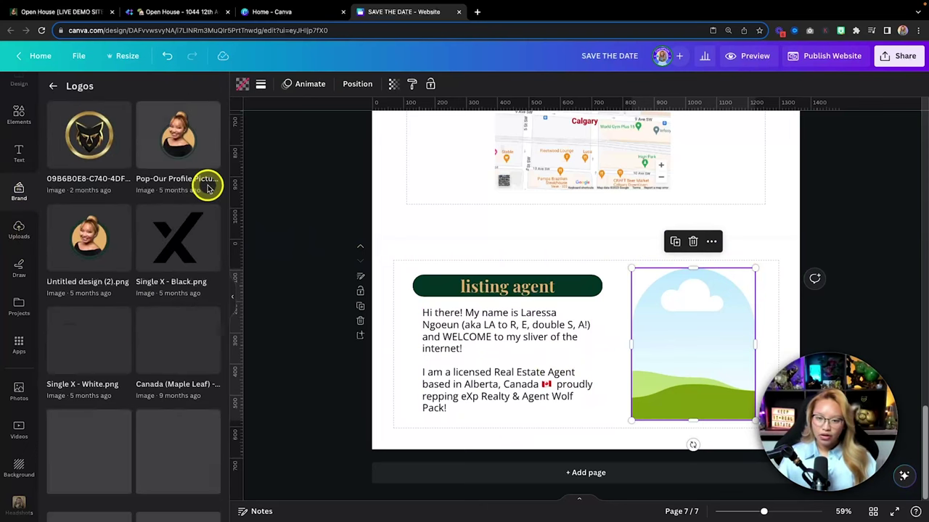
scroll(162, 227, down, 3)
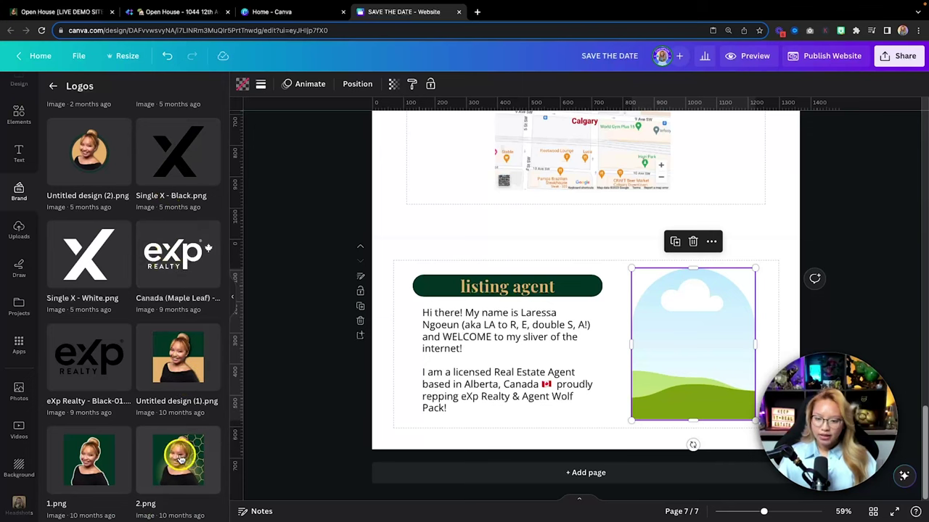
drag(207, 450, 693, 337)
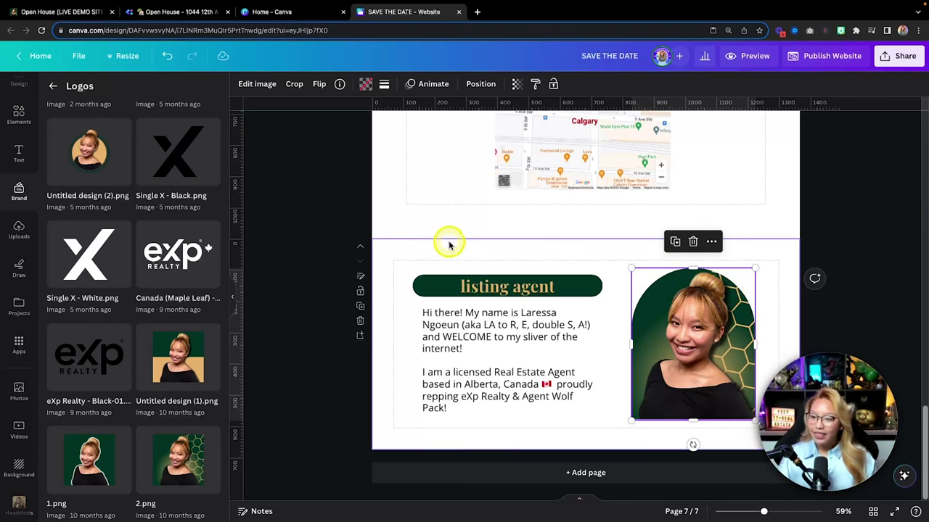
- Set the listing agent page's background to the tan document colour and compare it with the other sections
click(420, 249)
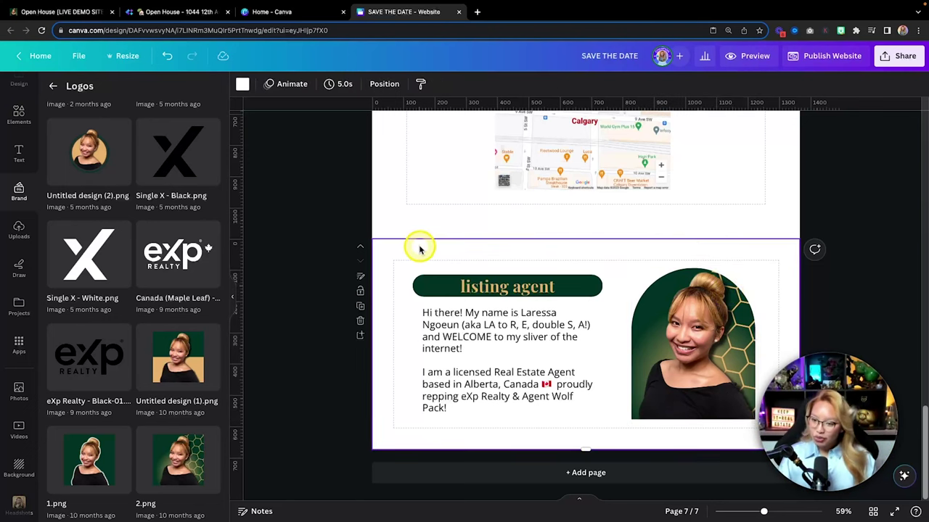
click(240, 84)
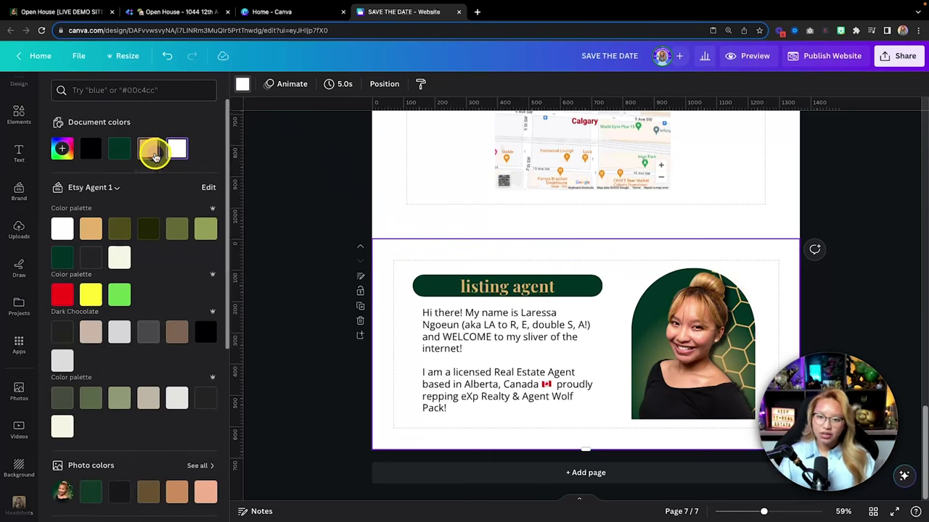
click(150, 149)
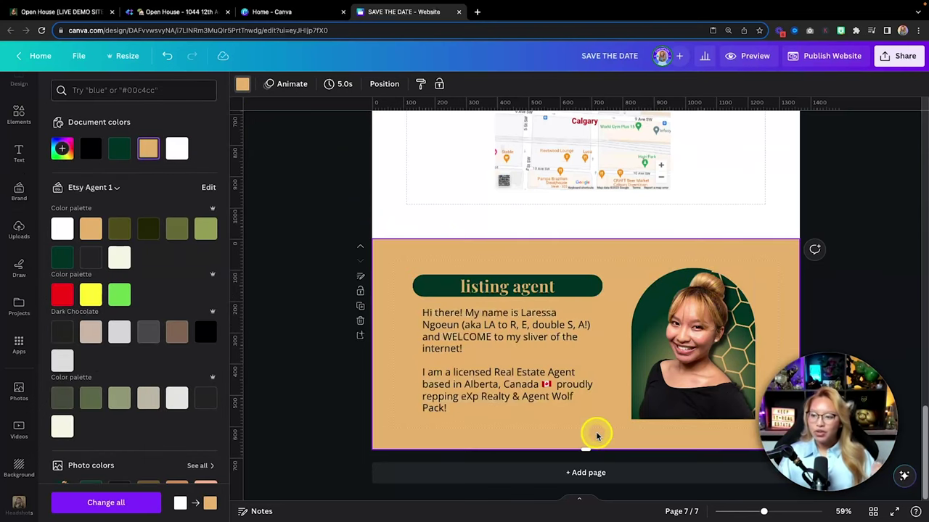
scroll(593, 415, up, 10)
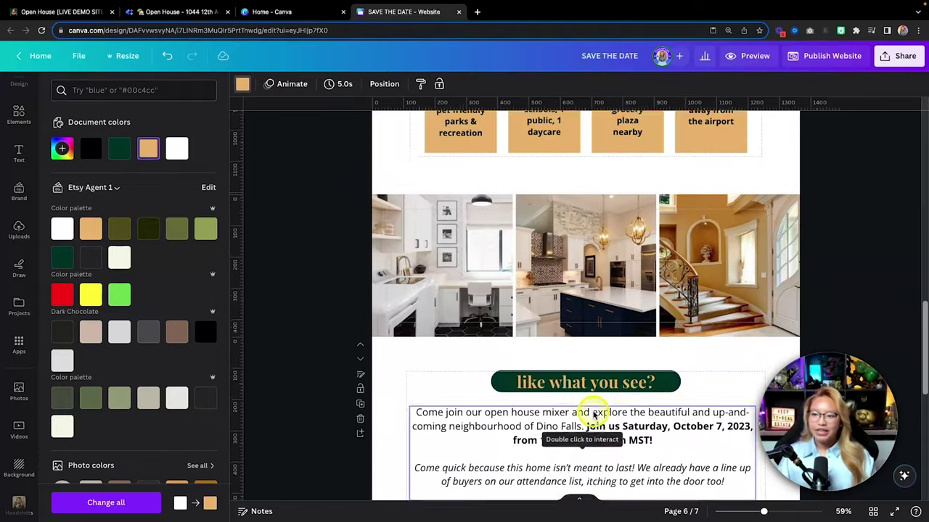
scroll(593, 414, up, 10)
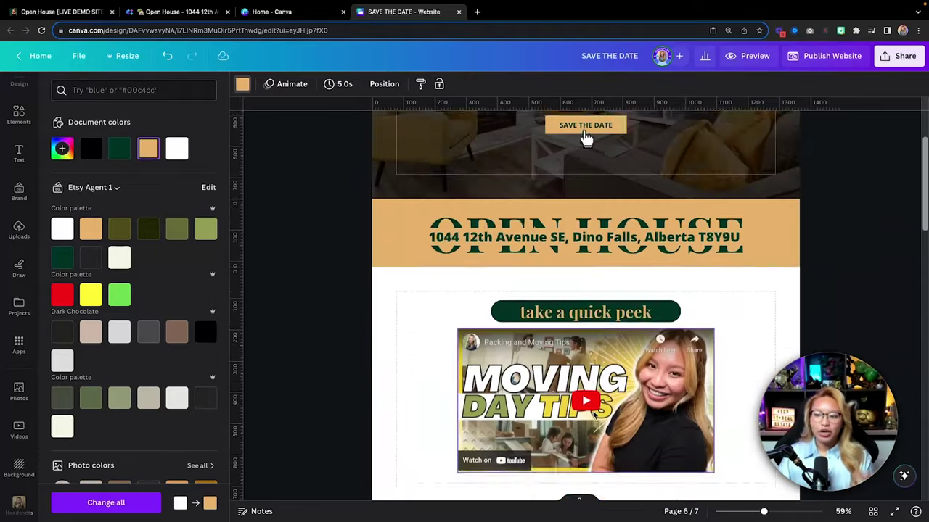
scroll(593, 414, down, 20)
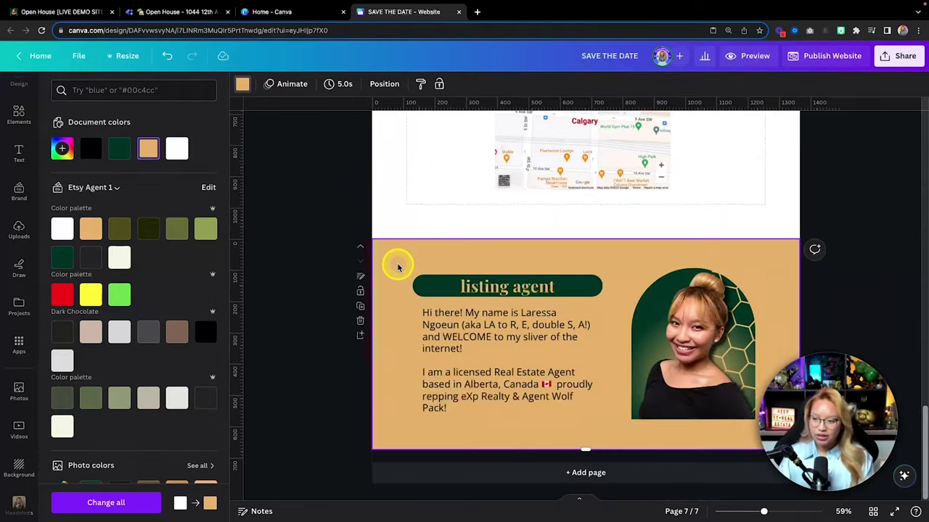
- Add a new page after the listing agent section, make its background white and shorten it by about a third
click(615, 482)
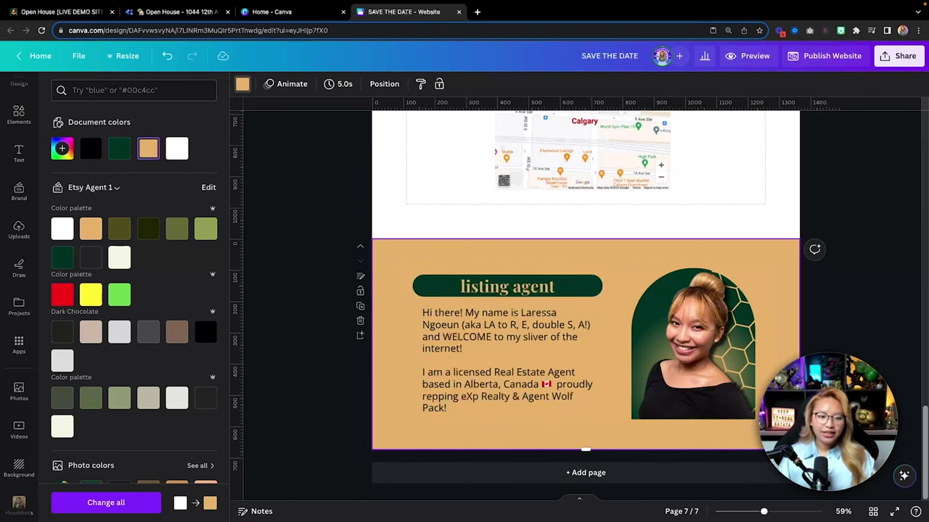
click(438, 473)
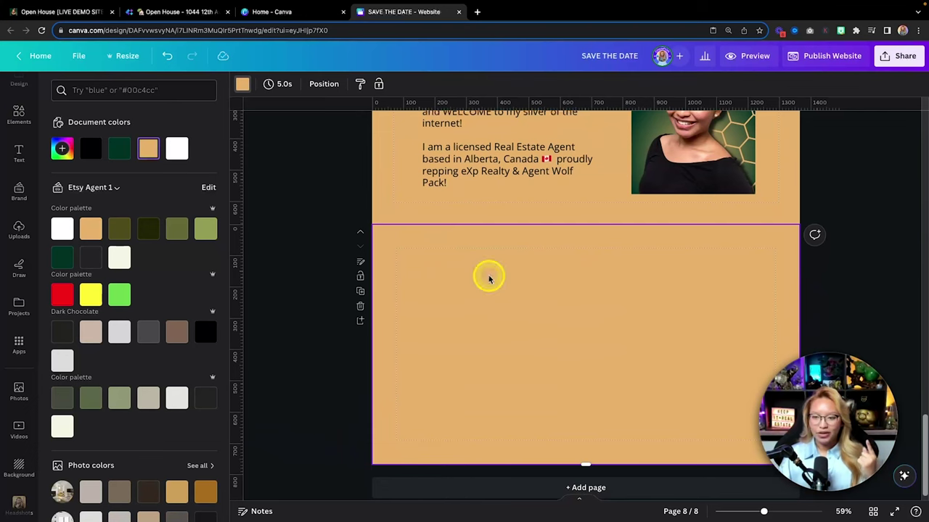
click(243, 83)
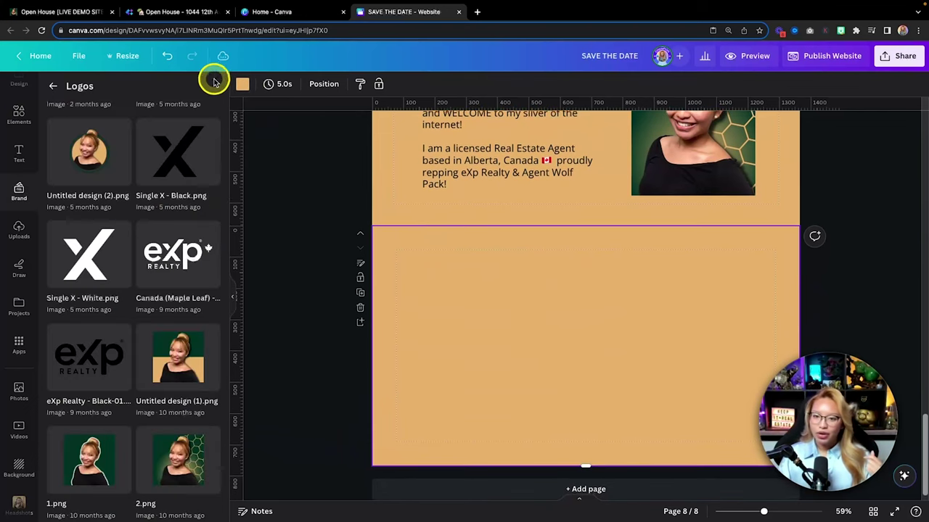
click(242, 84)
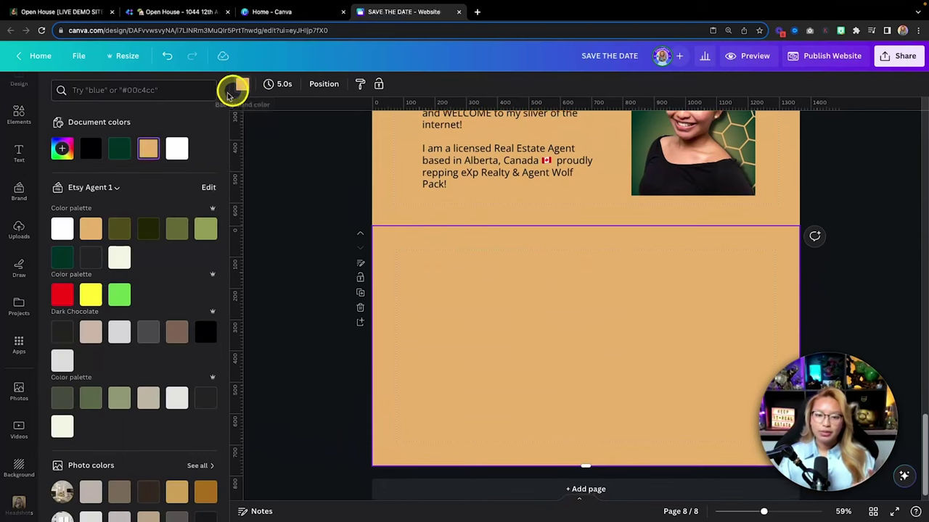
click(177, 151)
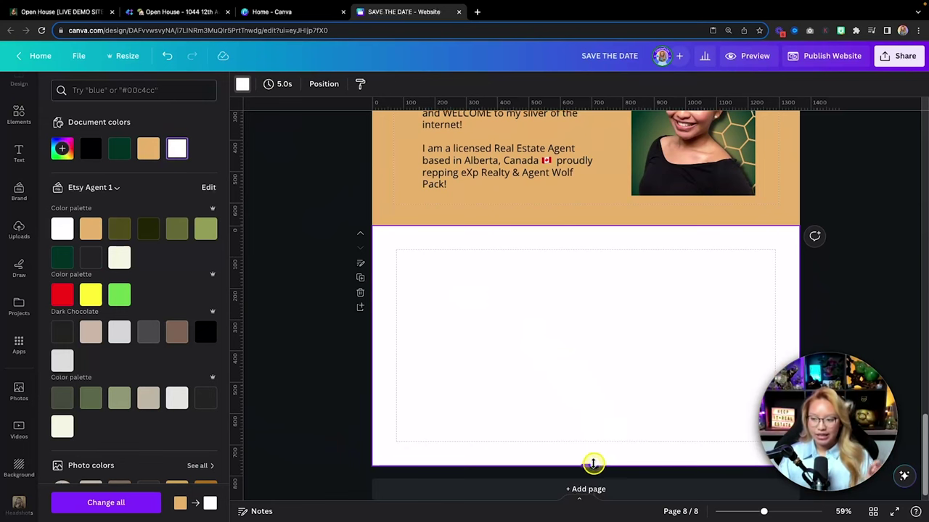
drag(593, 465, 582, 445)
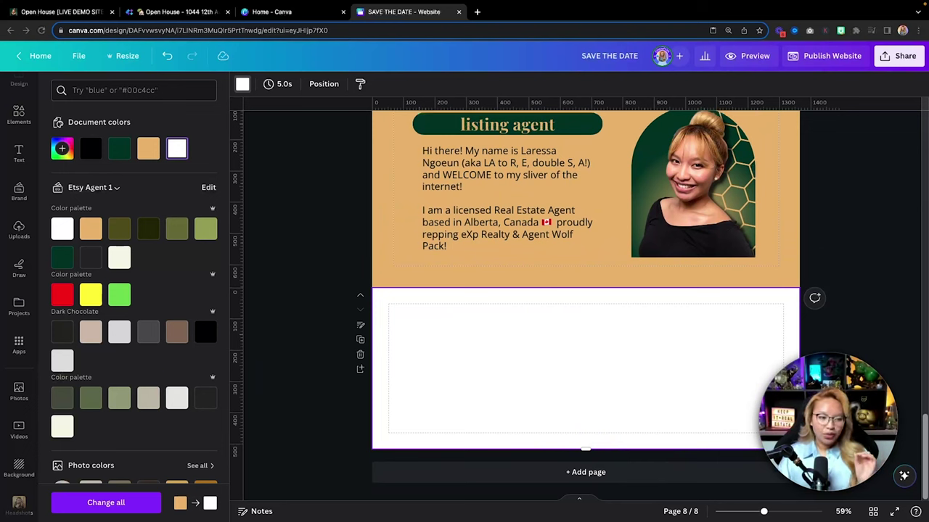
- Add the italic door draw and snacks line and the bold Saturday, October 7, 2023, 1:00 pm - 5:00 pm MST line to the new page
key(fn)
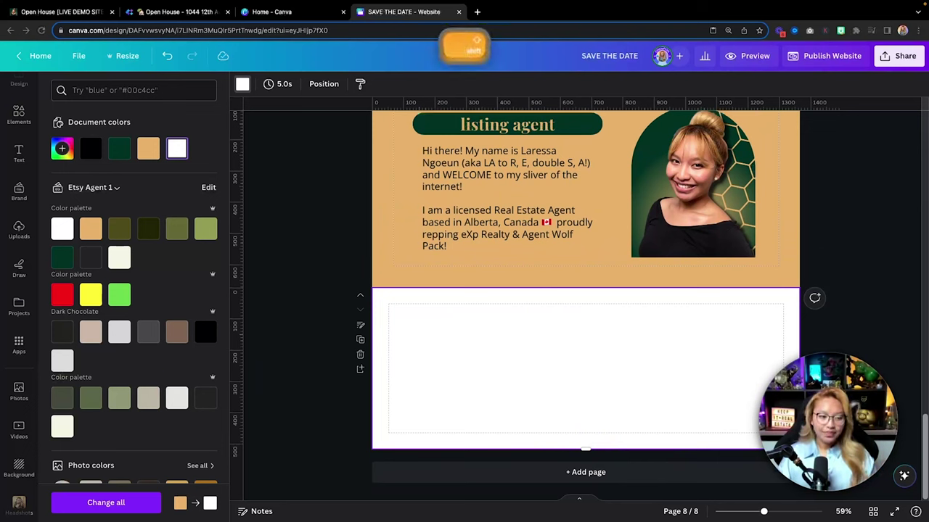
key(super+c)
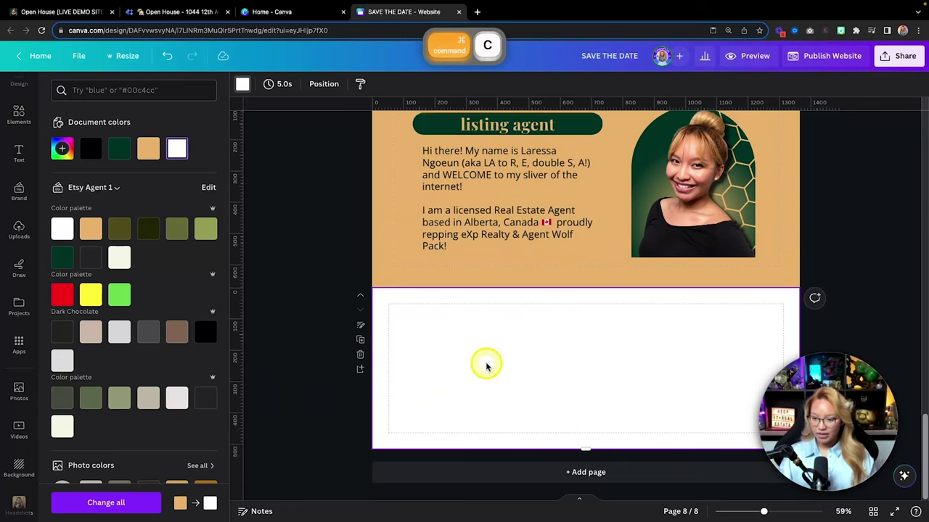
key(super+v)
click(456, 408)
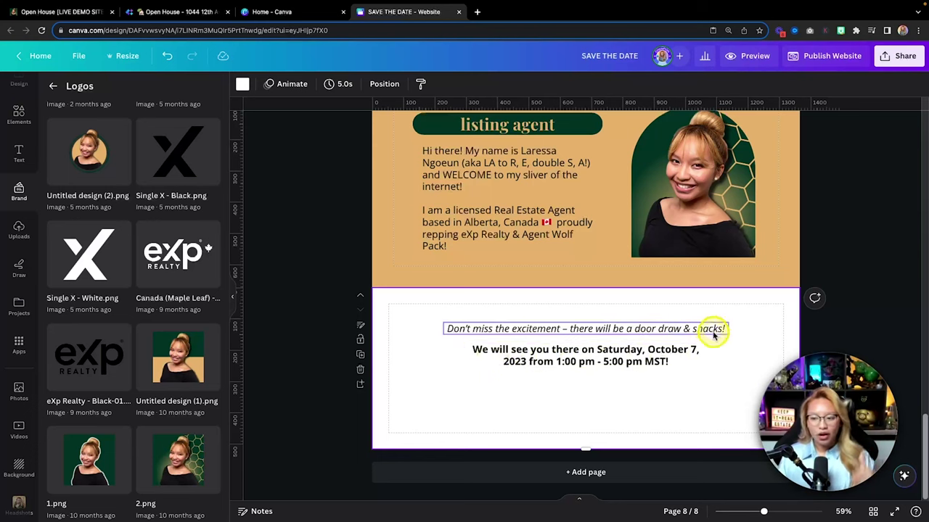
- Copy the SAVE THE DATE button with its hand icon from the first page and paste it onto the last page
scroll(609, 388, up, 5)
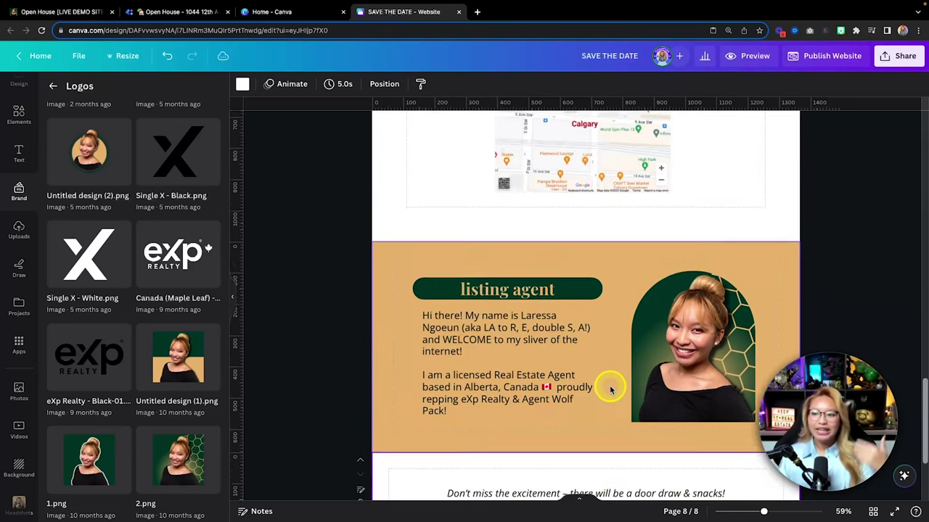
scroll(610, 389, up, 3)
scroll(609, 390, down, 7)
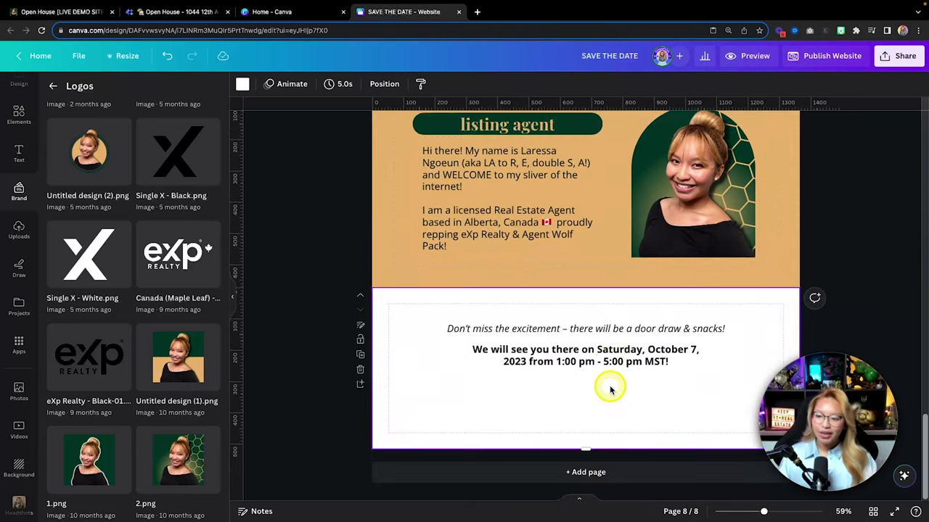
scroll(610, 389, up, 20)
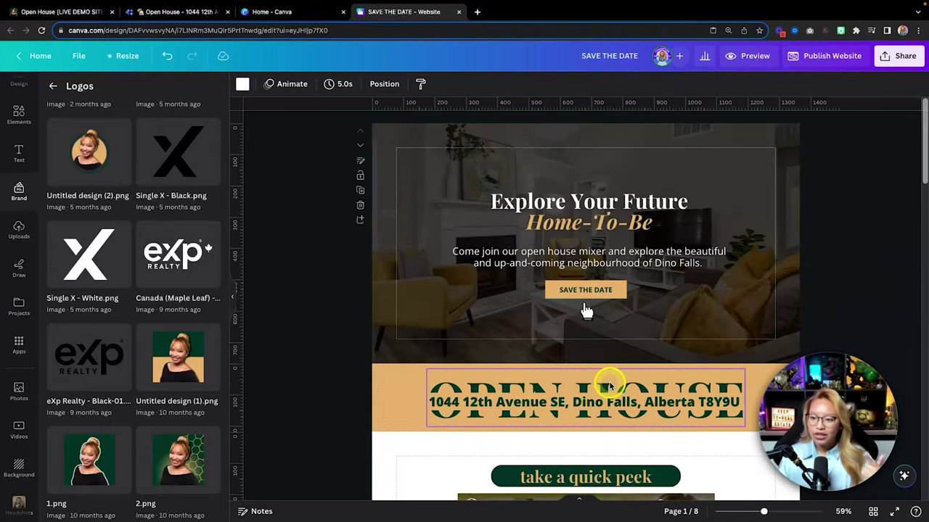
drag(680, 330, 526, 285)
key(super+c)
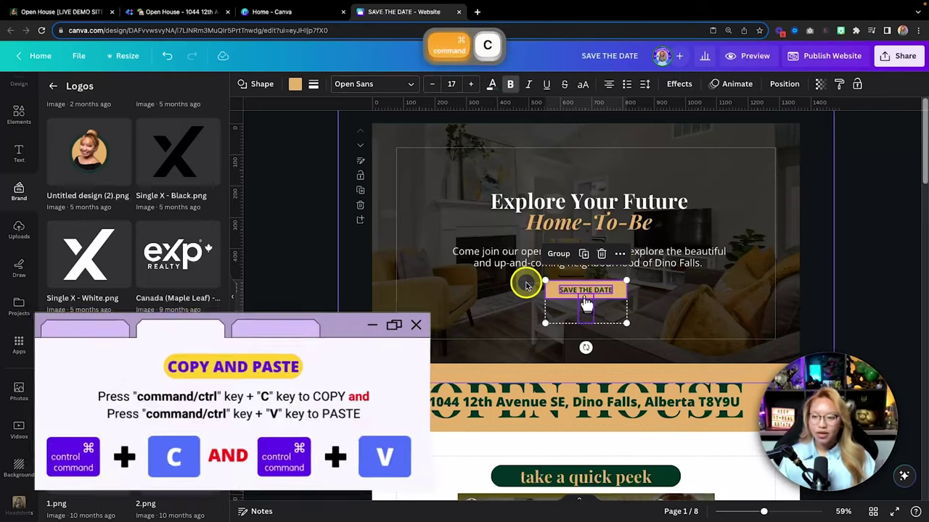
scroll(526, 285, down, 20)
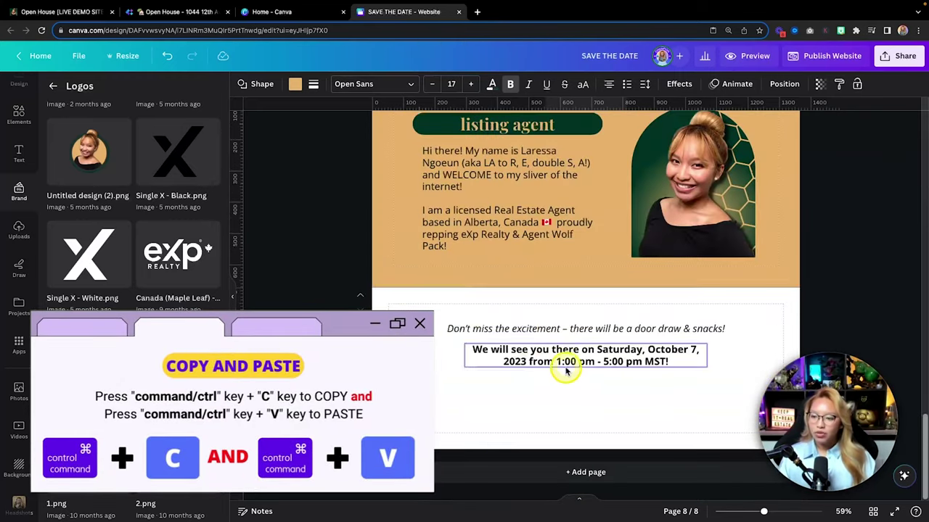
click(544, 400)
key(super+v)
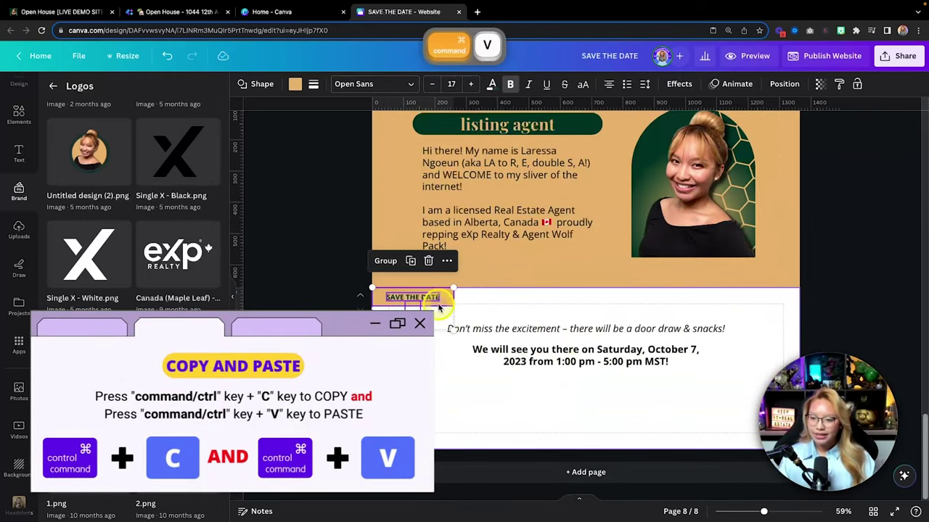
- Centre the pasted SAVE THE DATE button and hand icon below the event date, leaving a small gap under the text
drag(438, 308, 597, 389)
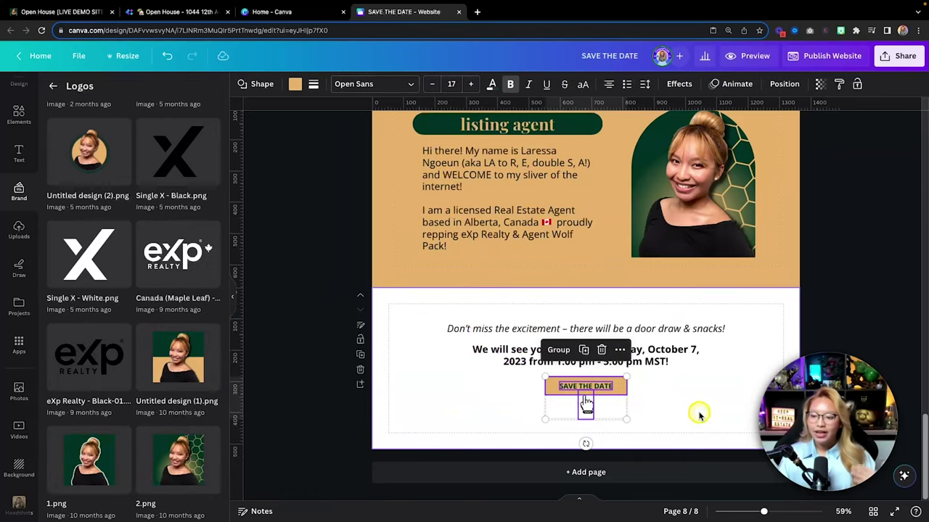
click(698, 415)
click(565, 388)
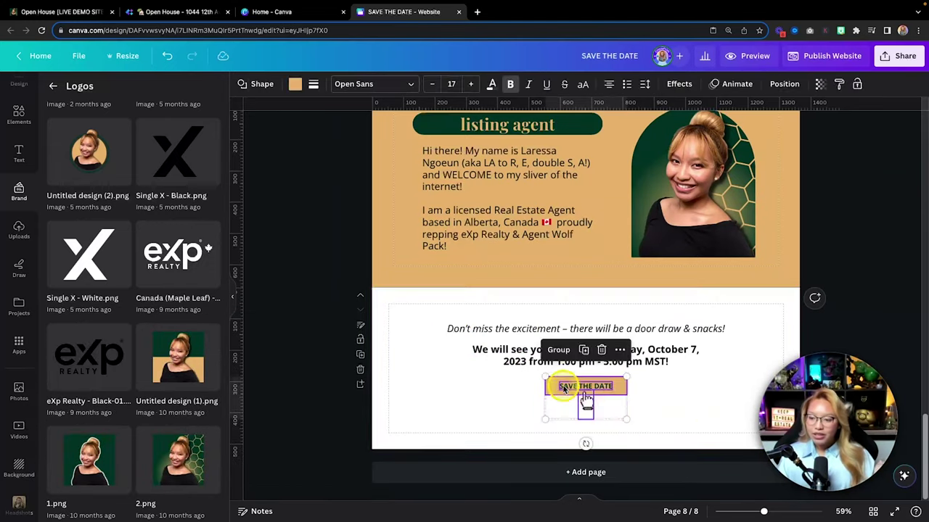
drag(565, 388, 567, 393)
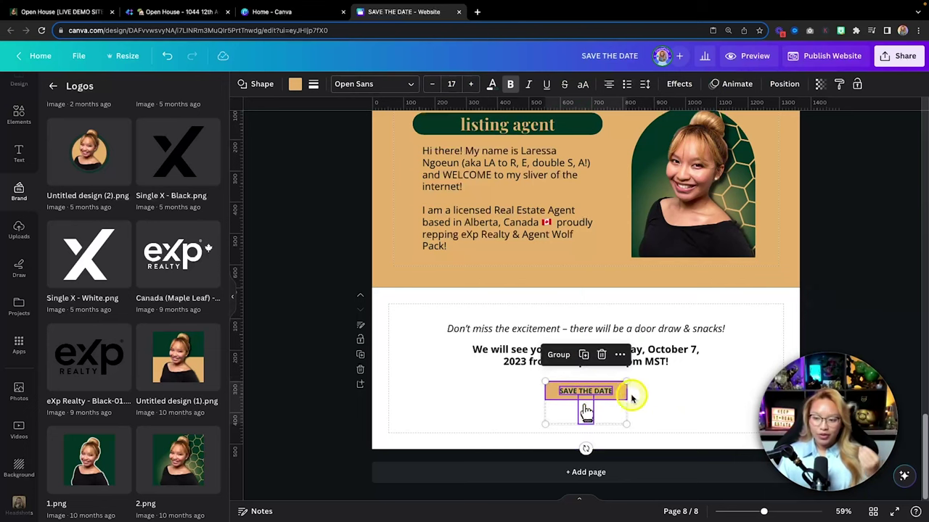
click(694, 403)
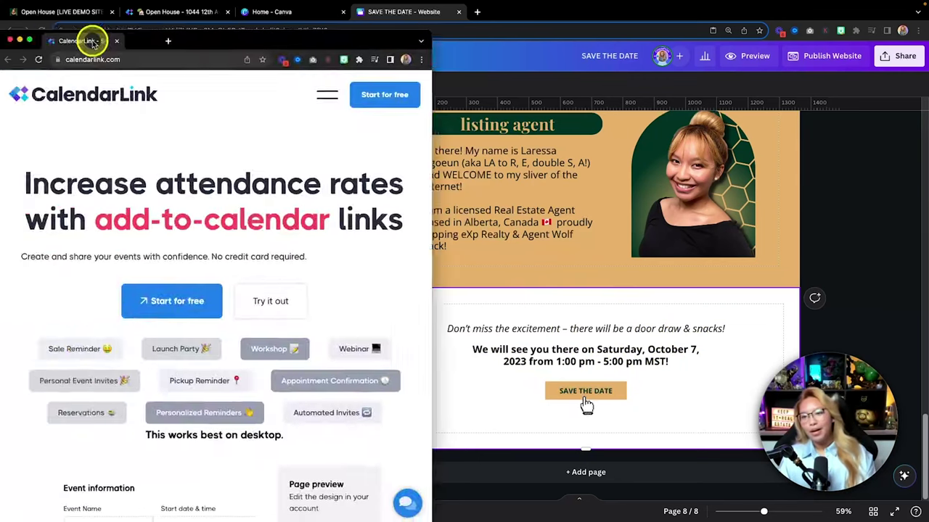
- Bring the CalendarLink site into the main browser window as a tab, look over its homepage and go to the account dashboard
drag(92, 36, 505, 11)
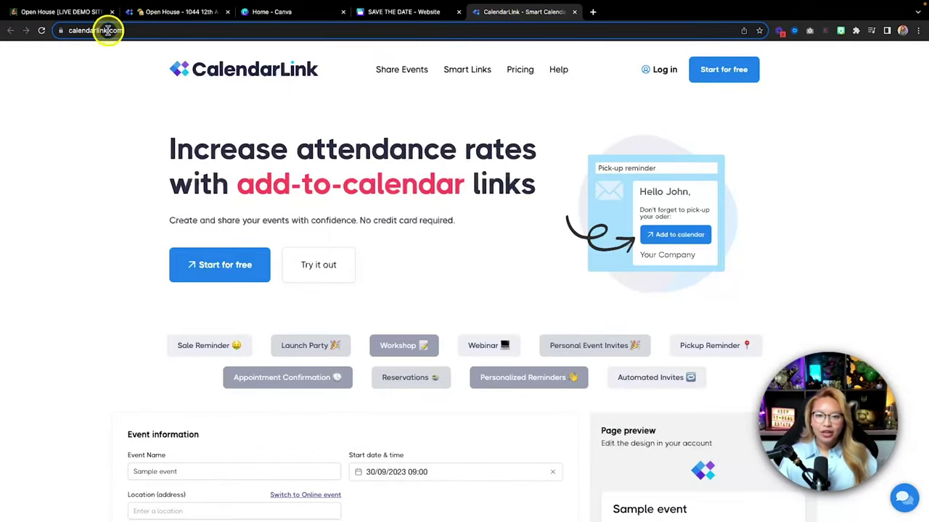
key(fn)
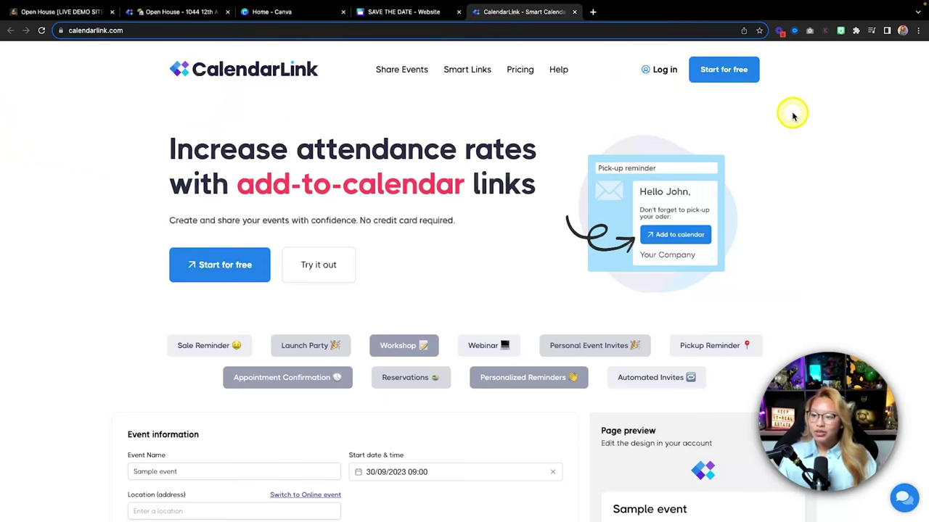
scroll(792, 116, down, 3)
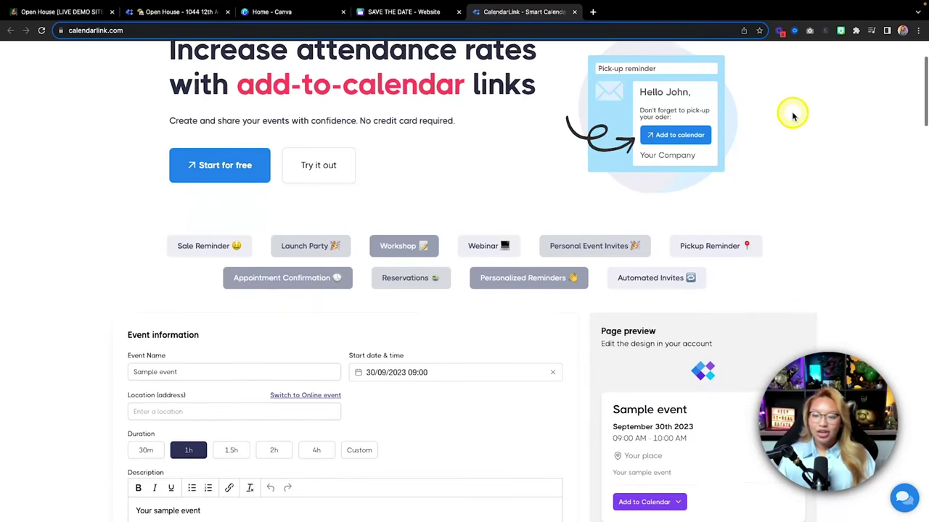
scroll(792, 116, down, 1)
scroll(792, 116, up, 4)
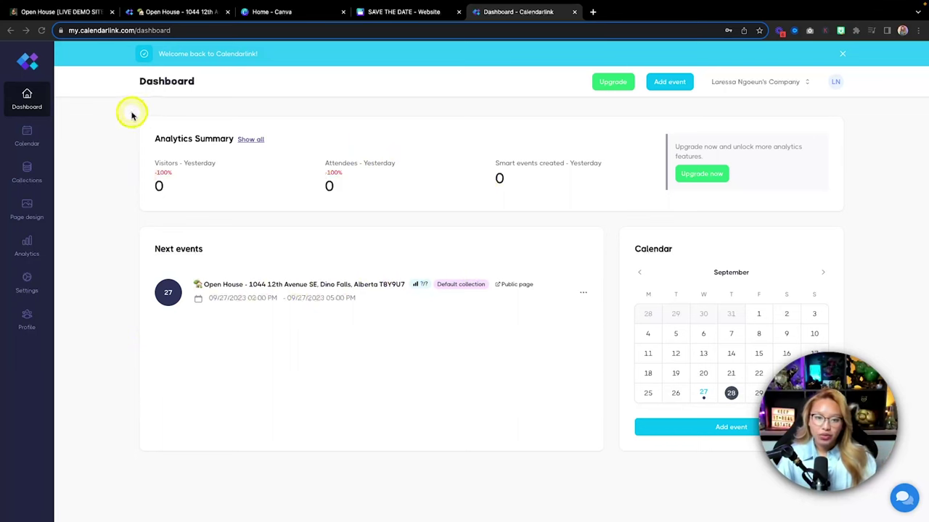
click(36, 108)
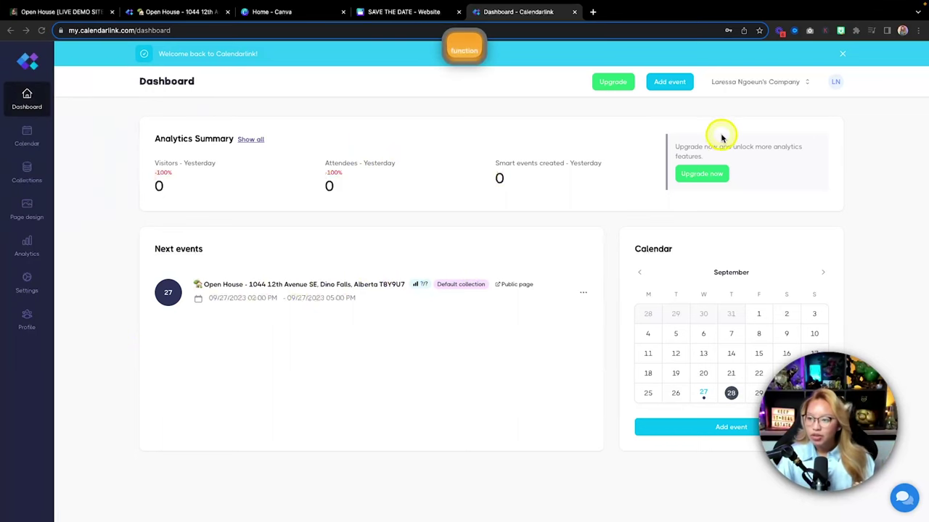
- Add a single event in the default collection and name it Open House followed by the property address with a house emoji
click(671, 85)
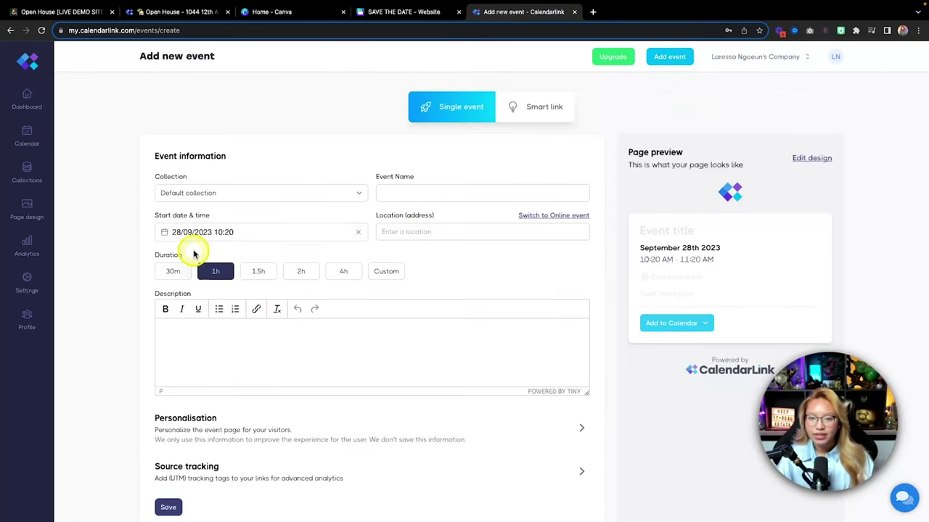
scroll(557, 328, down, 1)
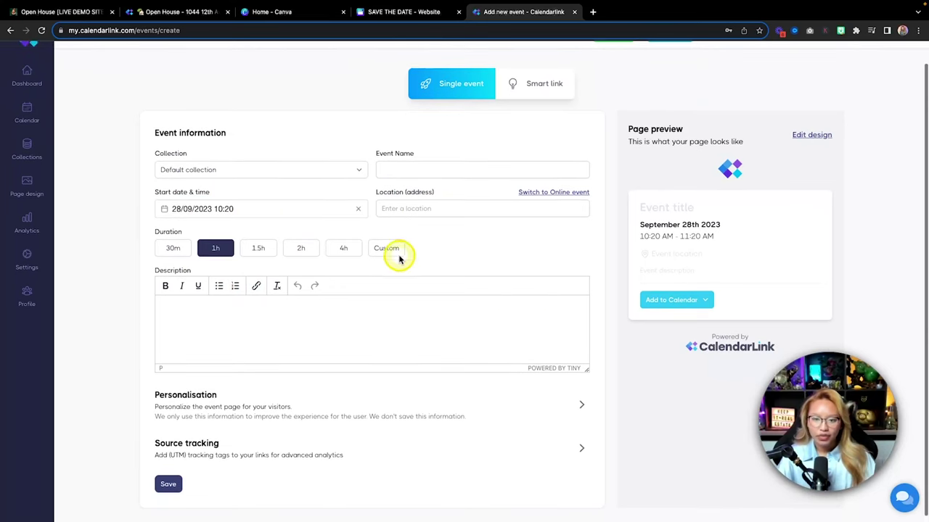
click(302, 177)
click(302, 176)
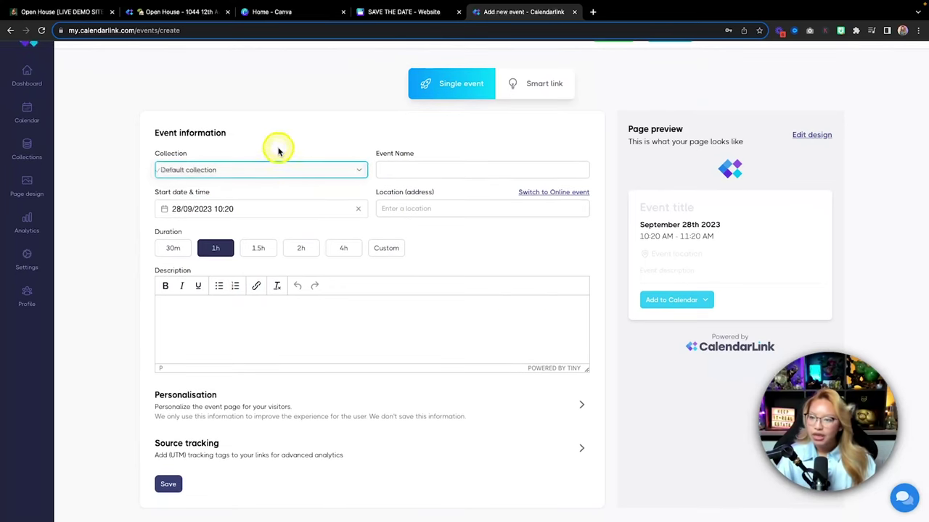
click(482, 171)
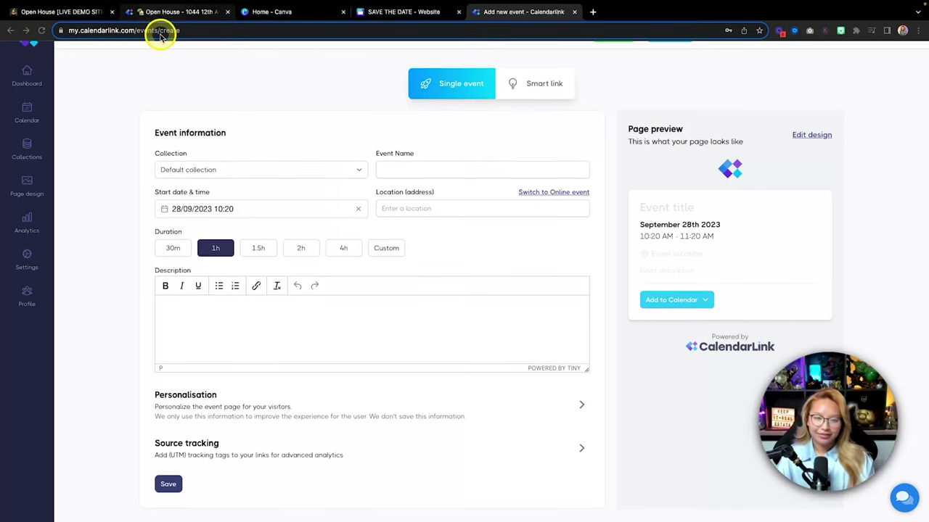
click(227, 12)
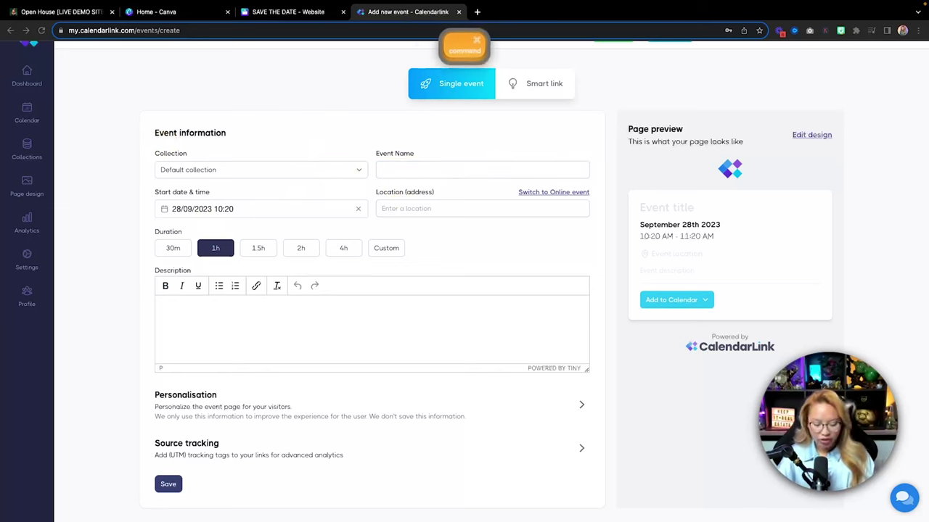
key(super+c)
click(431, 172)
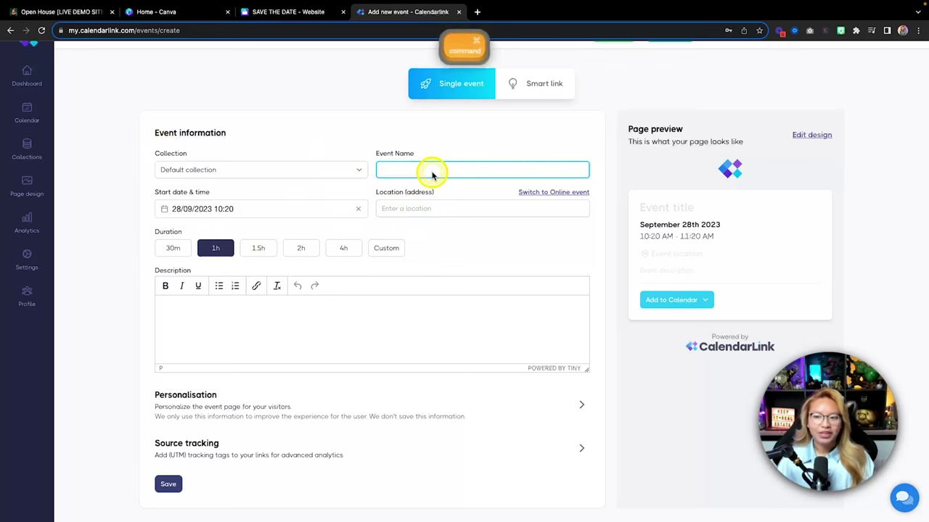
key(super+v)
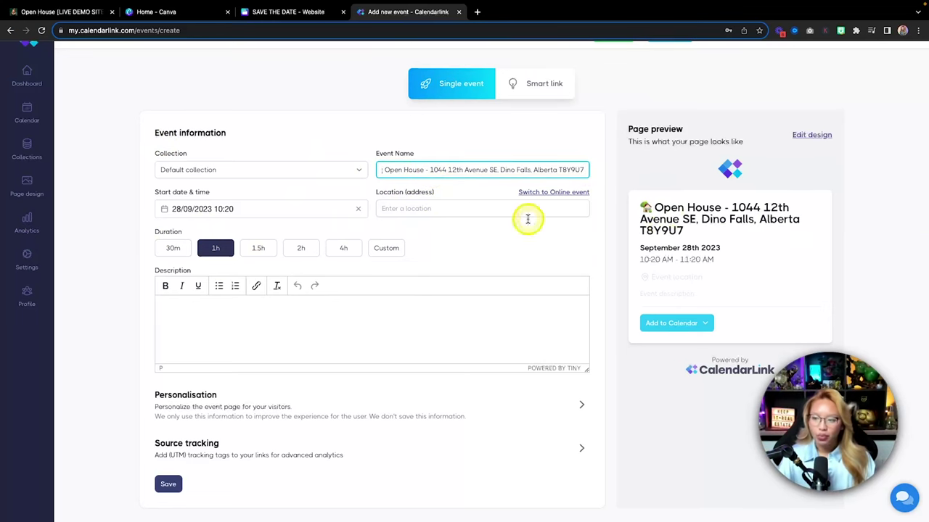
click(420, 209)
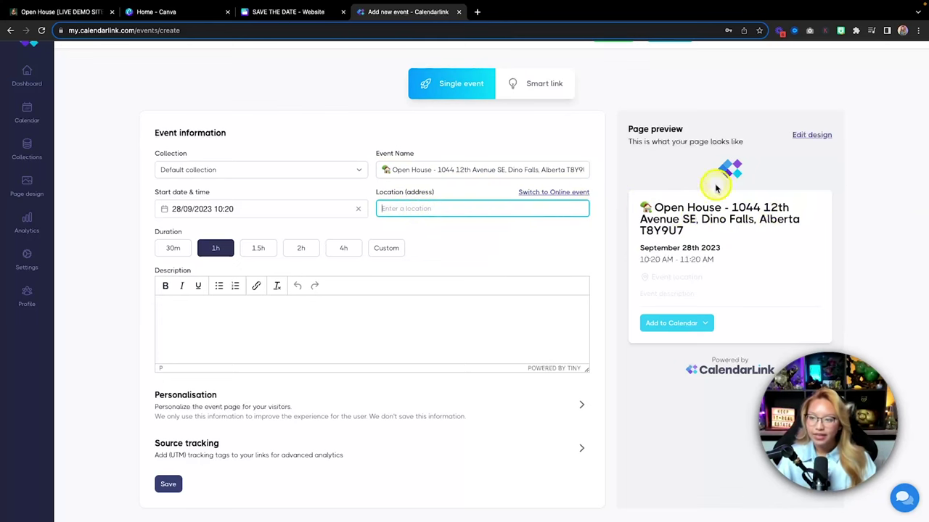
key(fn)
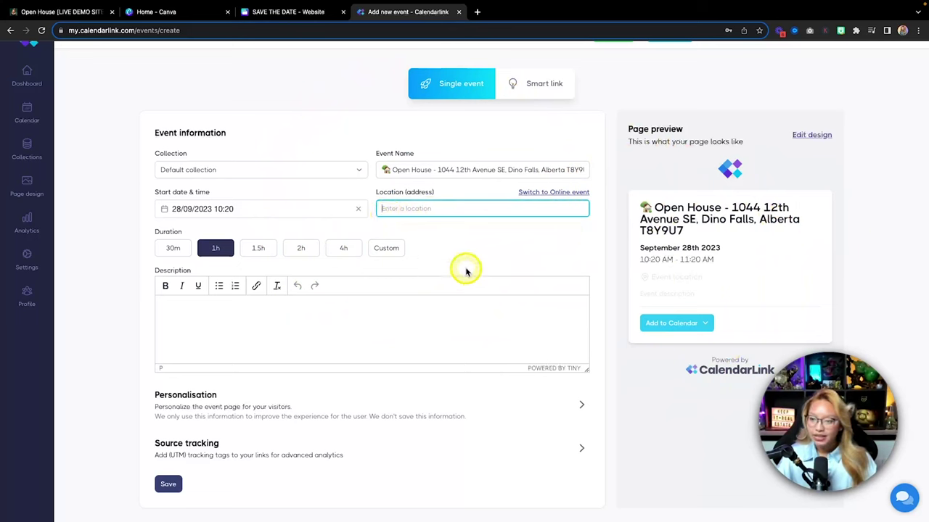
- Set the event's start date to November 5, 2023
click(251, 211)
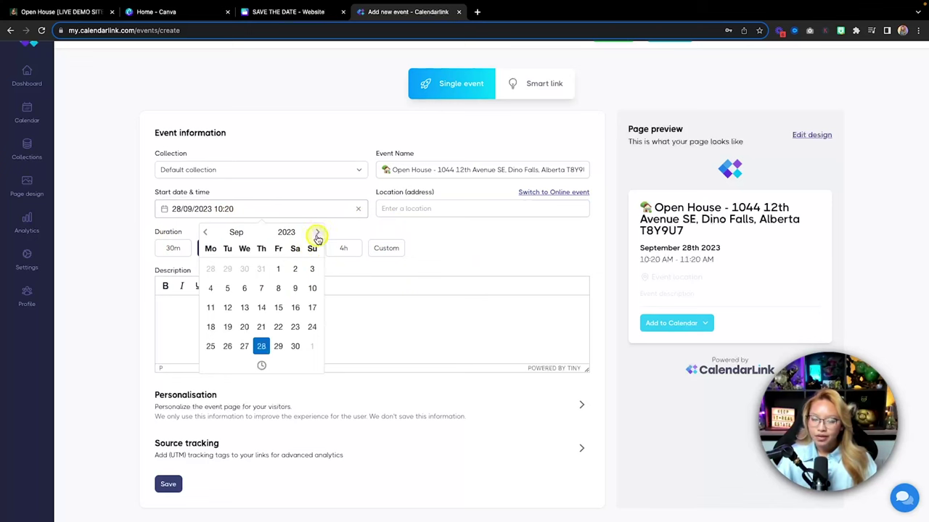
click(317, 233)
click(317, 233)
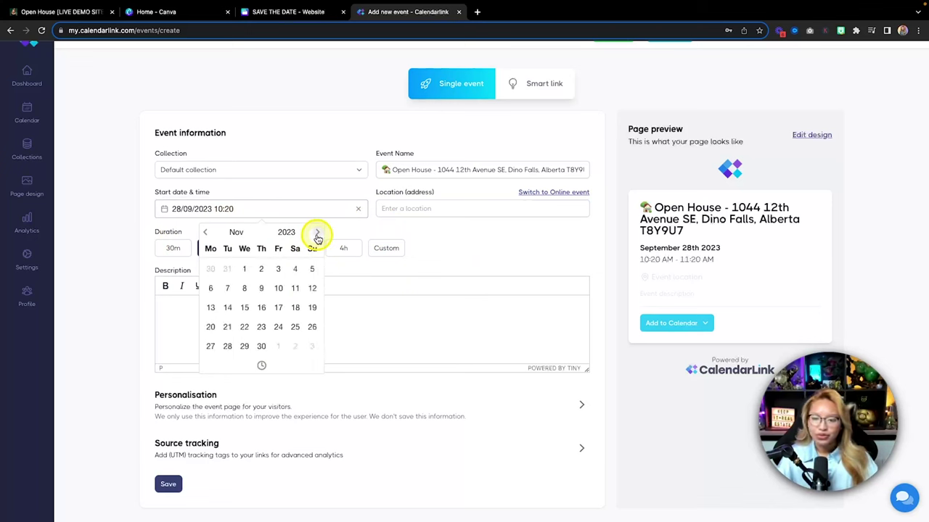
click(312, 269)
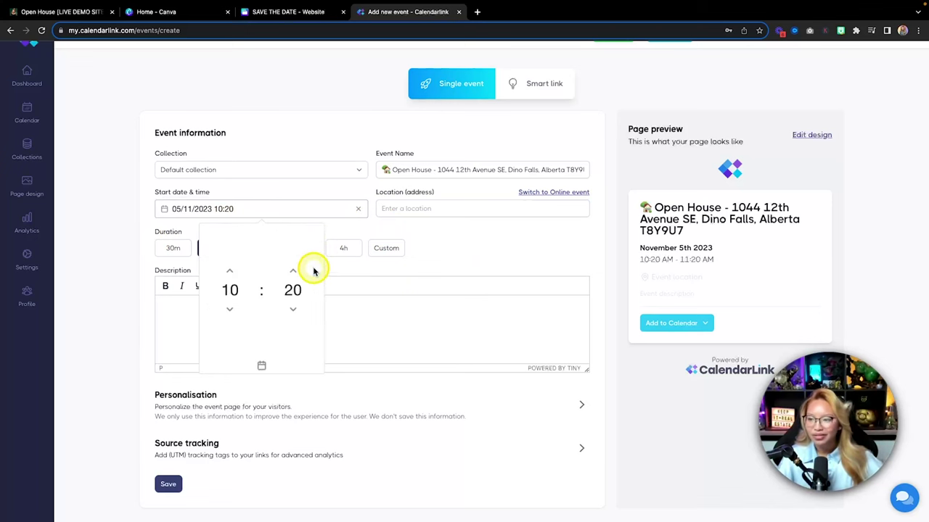
click(450, 259)
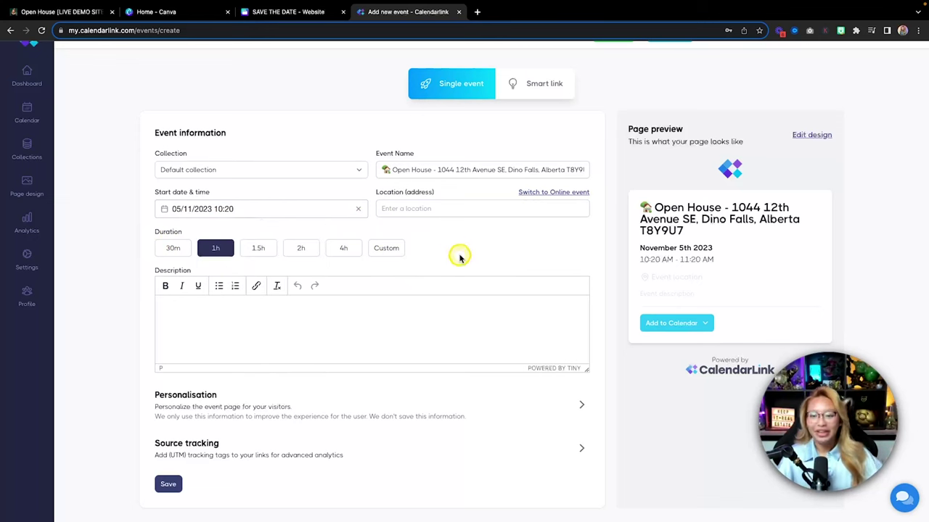
- Change the event's start date to October 8, 2023
click(211, 209)
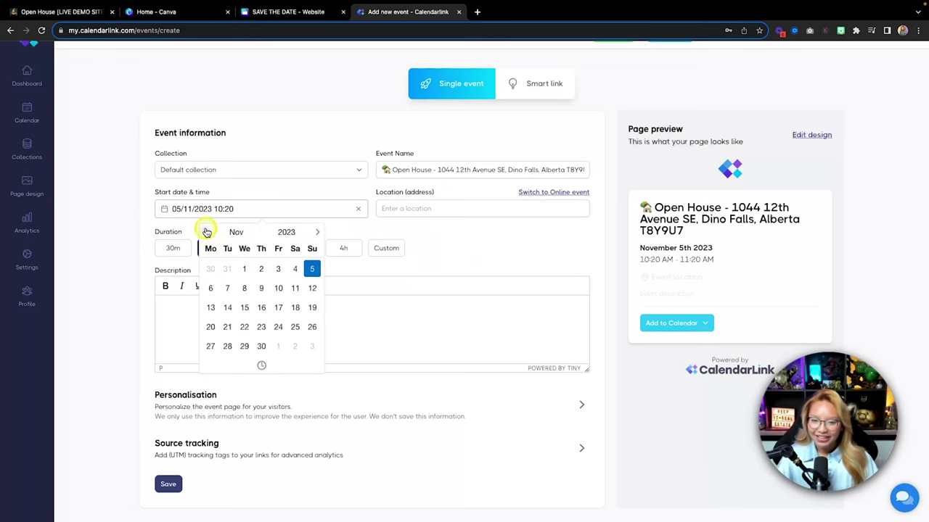
click(204, 232)
click(312, 289)
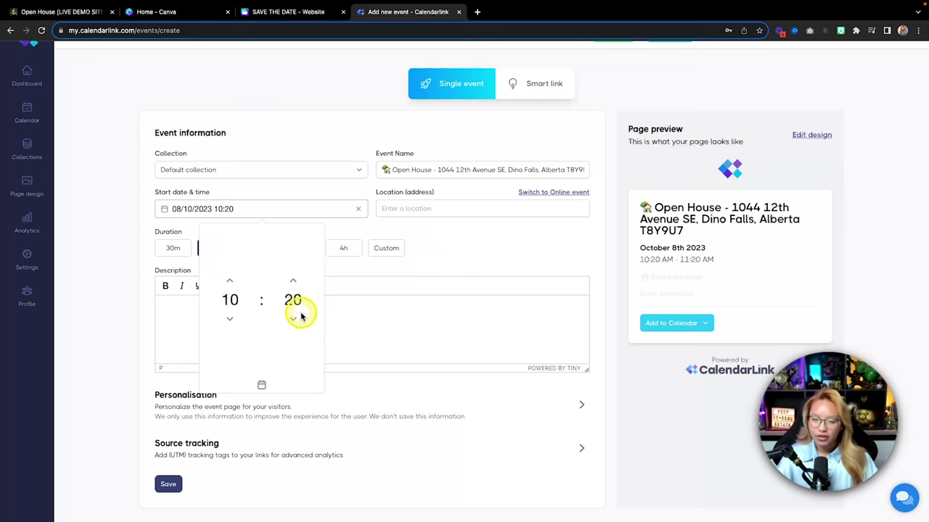
- Set the event's start time to 13:00
click(230, 281)
click(230, 281)
click(230, 281)
click(230, 281)
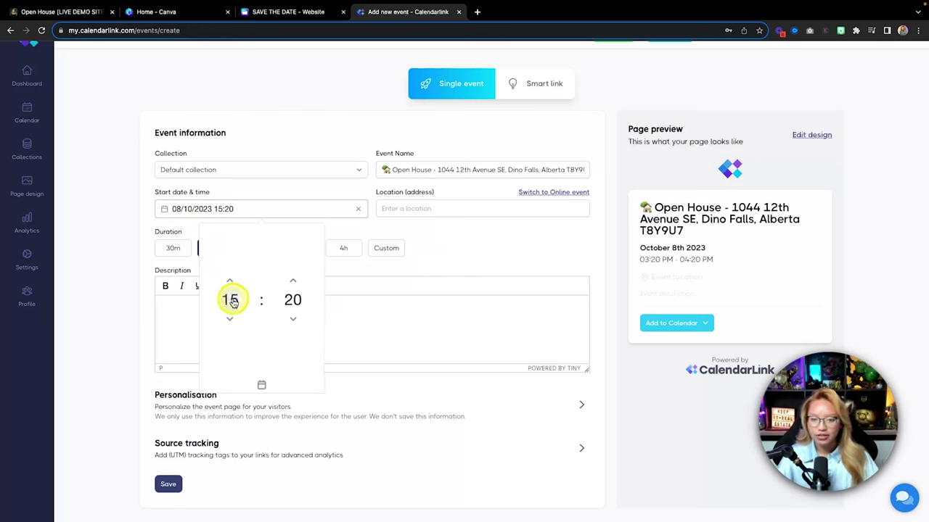
click(229, 319)
click(230, 320)
click(229, 319)
click(294, 319)
click(293, 320)
click(293, 319)
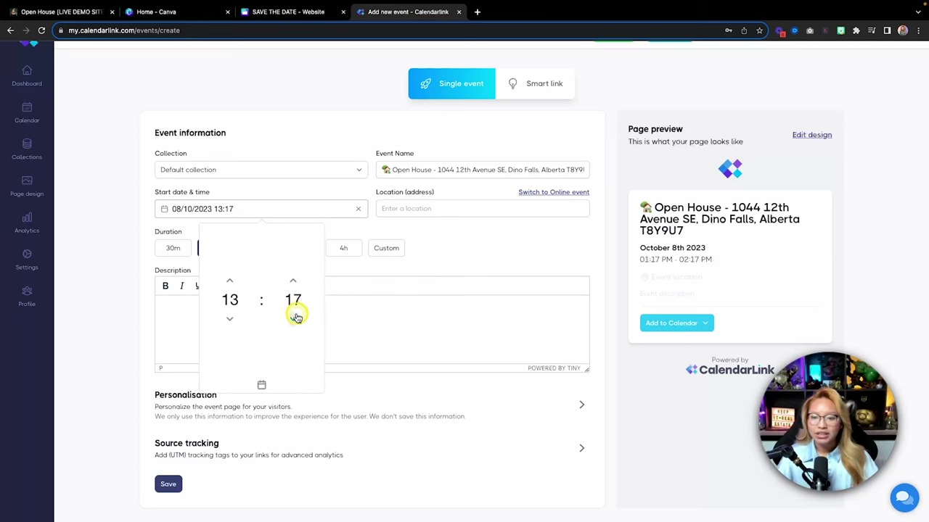
click(293, 320)
click(293, 320)
click(293, 319)
click(293, 319)
click(293, 319)
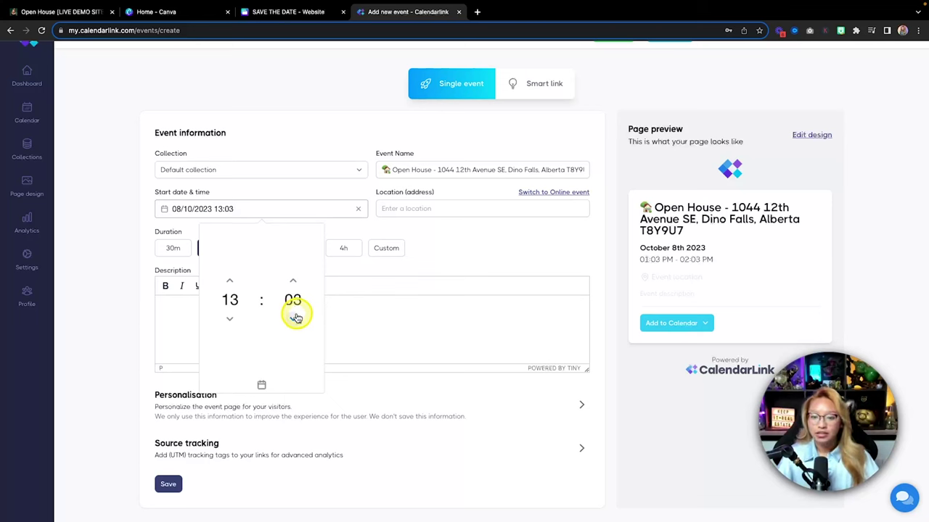
click(372, 280)
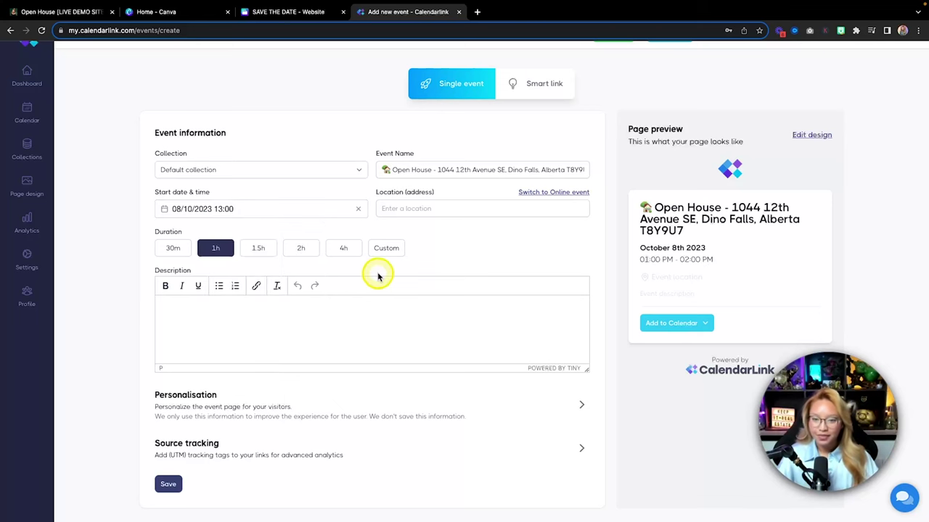
- Set the event's duration to 4h, checking the custom end date option along the way
click(343, 248)
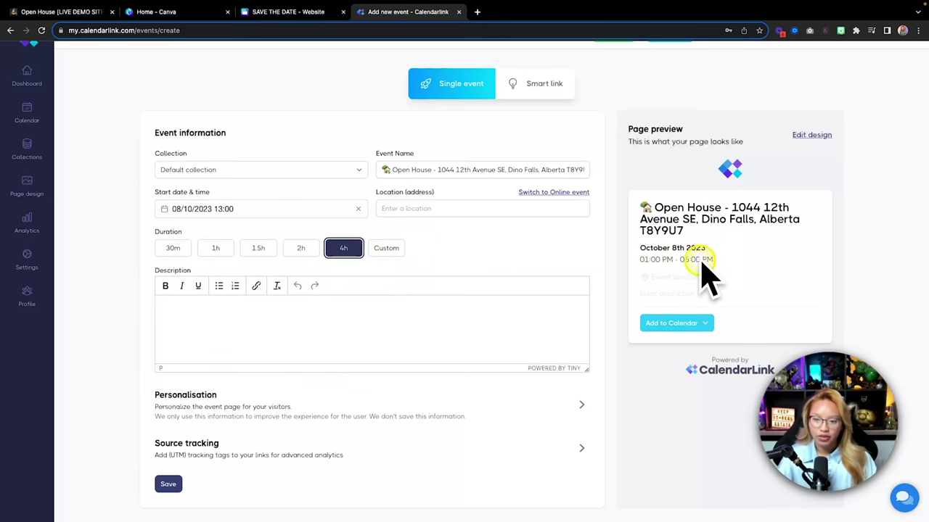
click(388, 249)
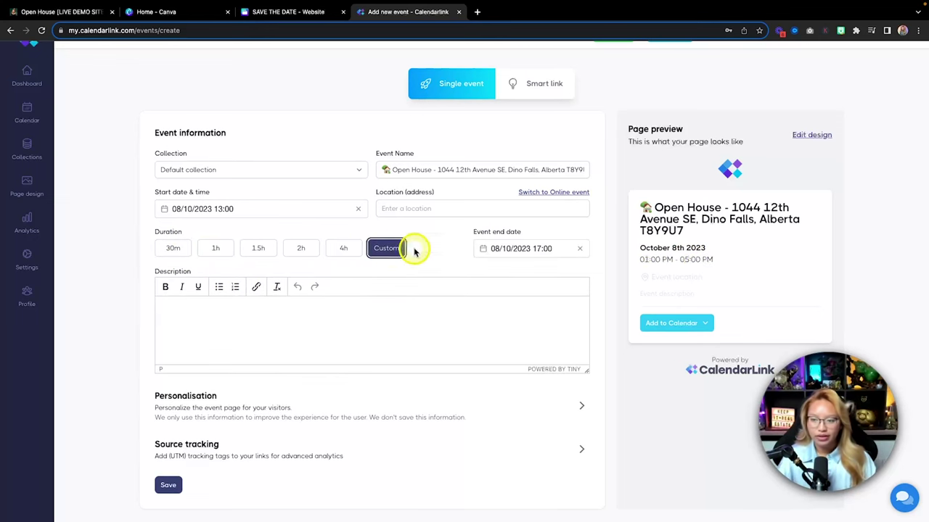
click(343, 250)
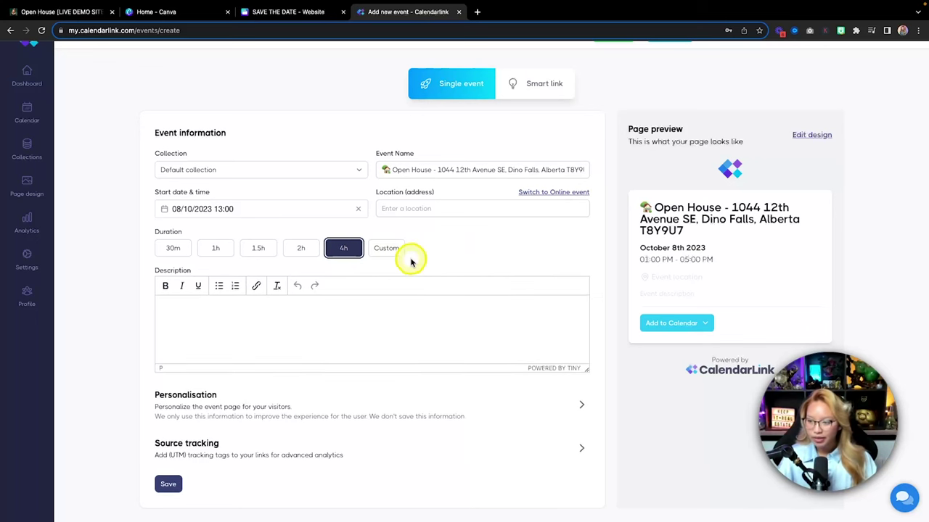
- Paste the further inquiries note with the listing agent's Linktree link as the event description and save the event
click(263, 331)
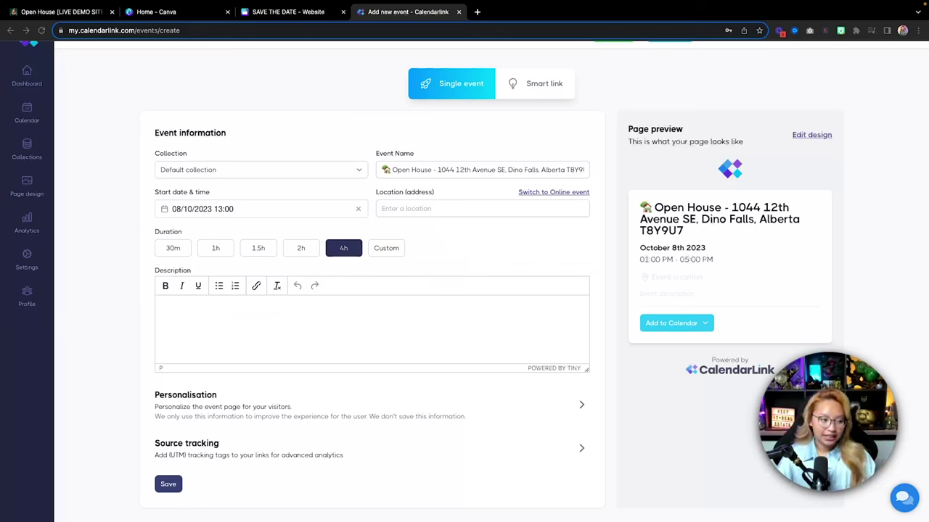
key(super+c)
click(224, 317)
key(super+v)
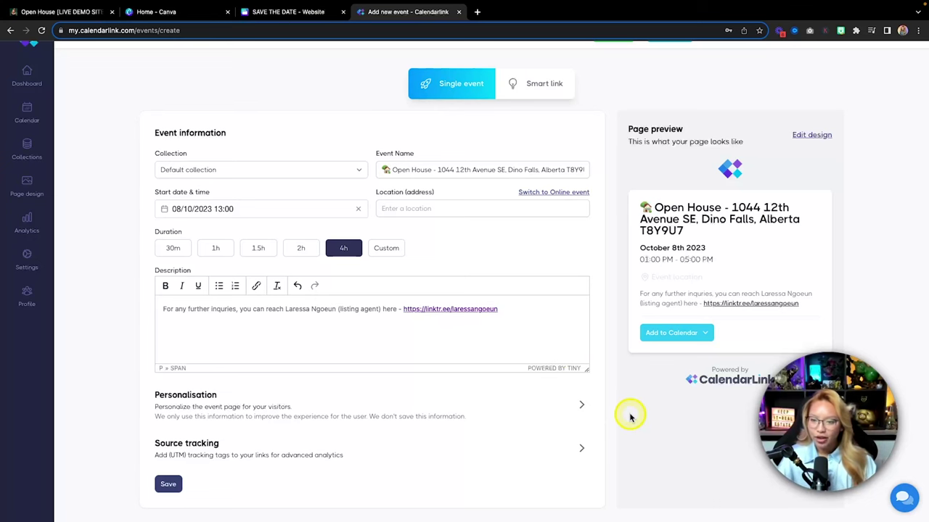
scroll(556, 407, down, 1)
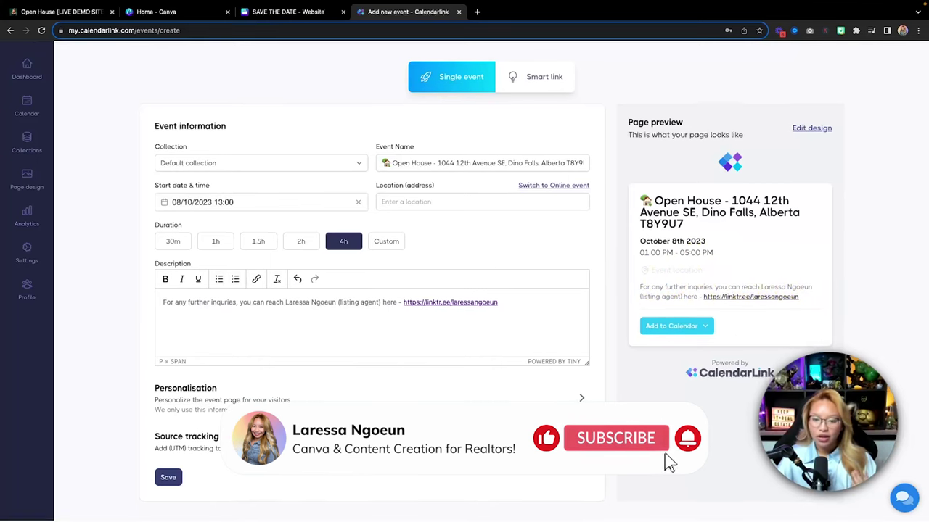
click(169, 479)
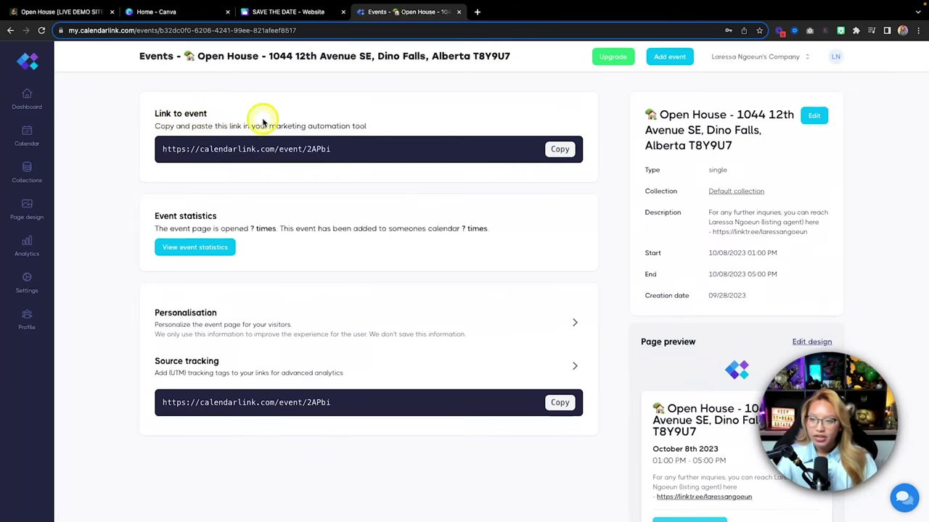
- Copy the event link, open it in a new browser tab and show the public page's Add to Calendar options
click(559, 151)
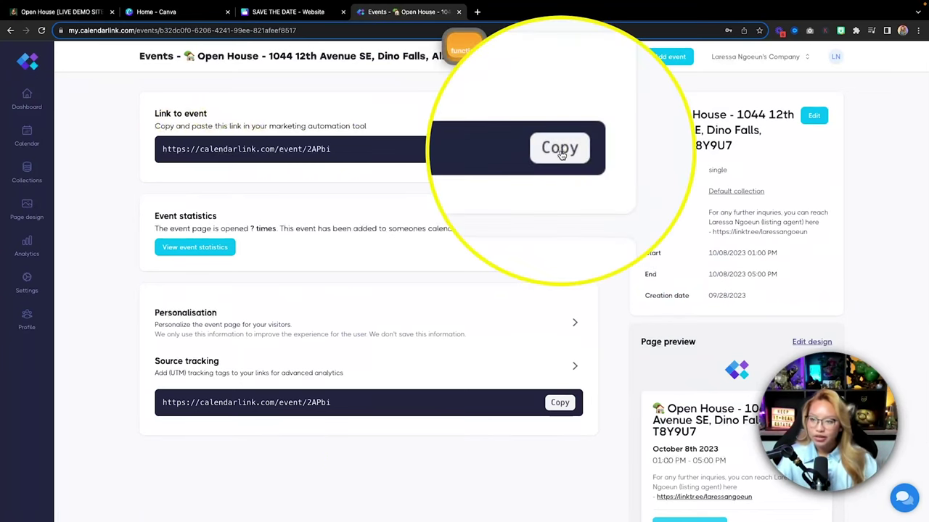
click(477, 12)
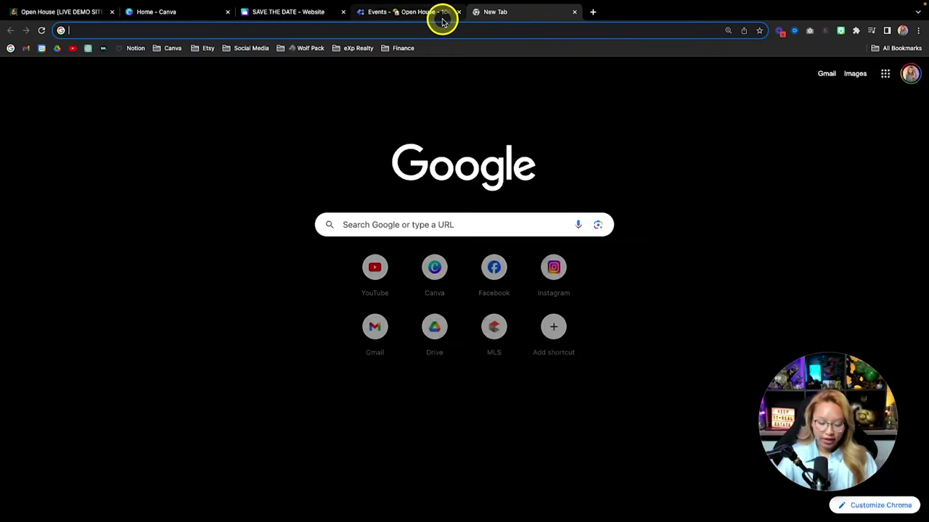
key(super+v)
key(Return)
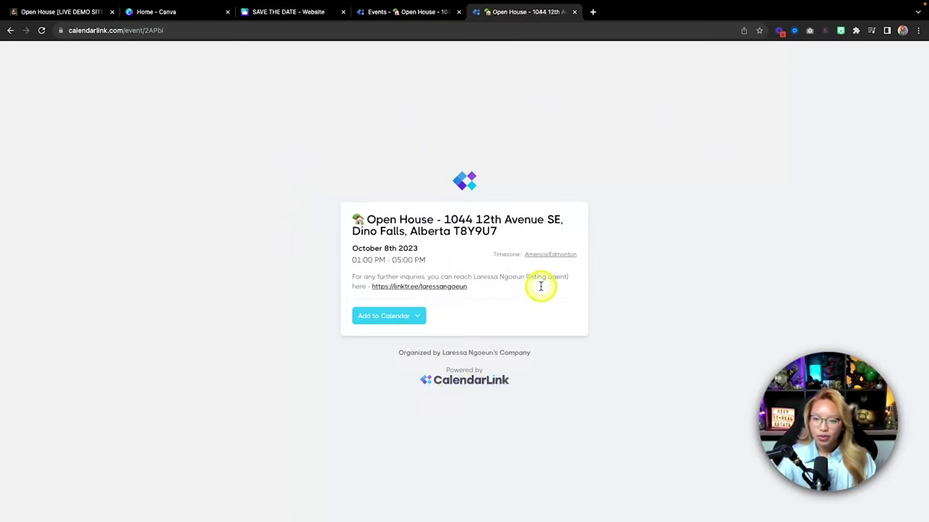
click(419, 318)
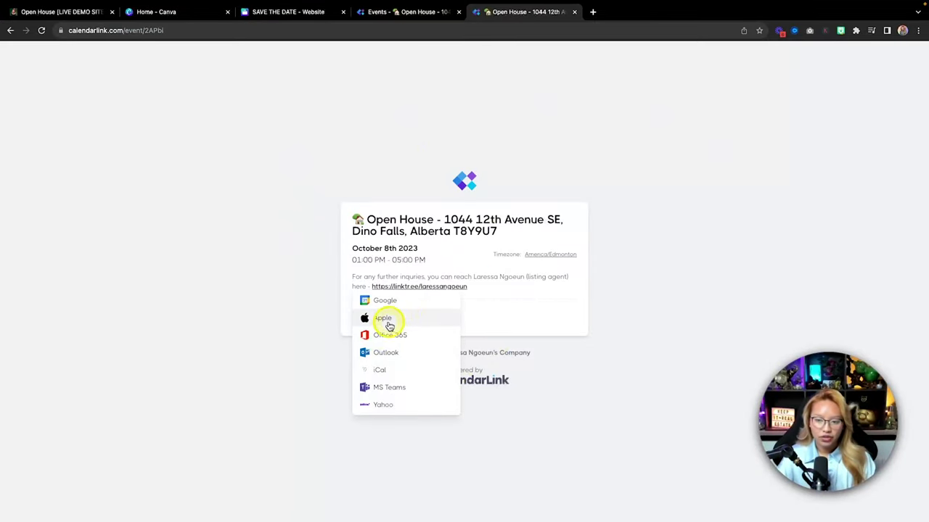
- Switch back to the SAVE THE DATE design in Canva and link the page 8 button's rectangle to the copied CalendarLink event URL
click(285, 16)
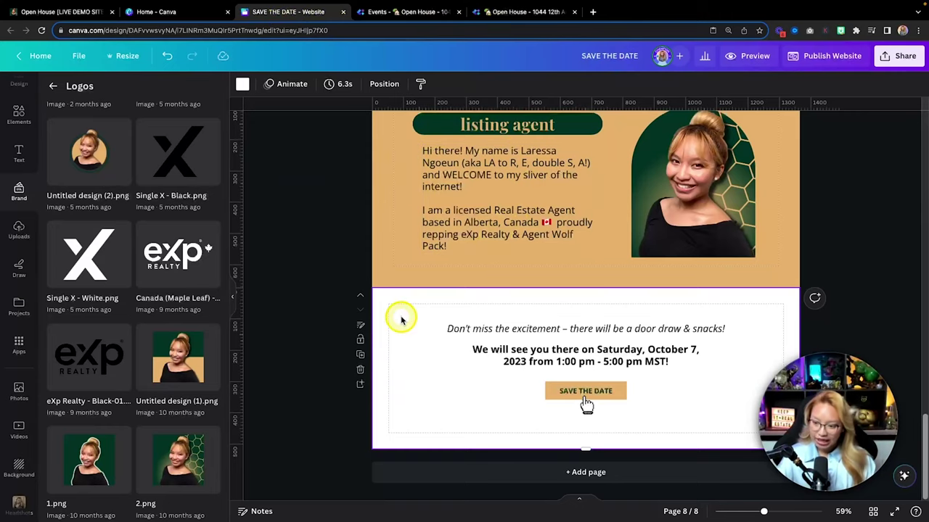
scroll(435, 319, up, 5)
scroll(551, 307, down, 5)
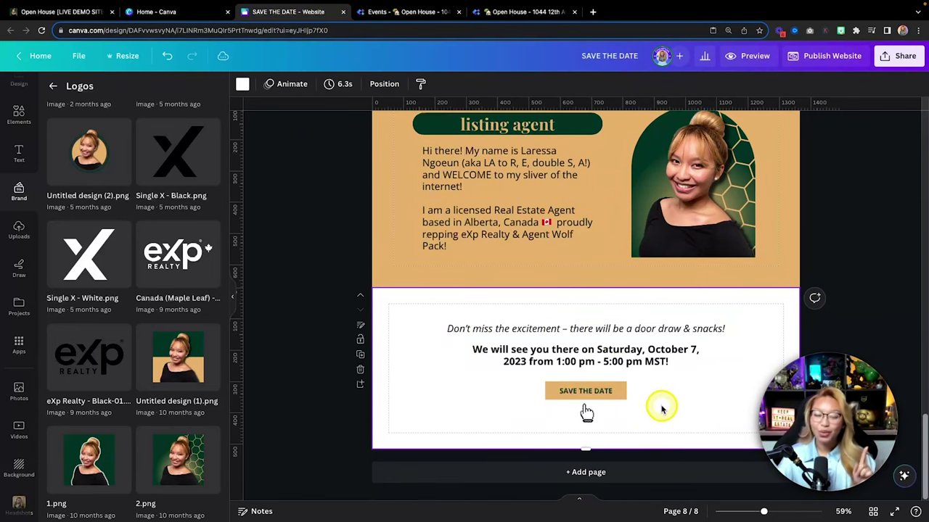
scroll(642, 404, up, 5)
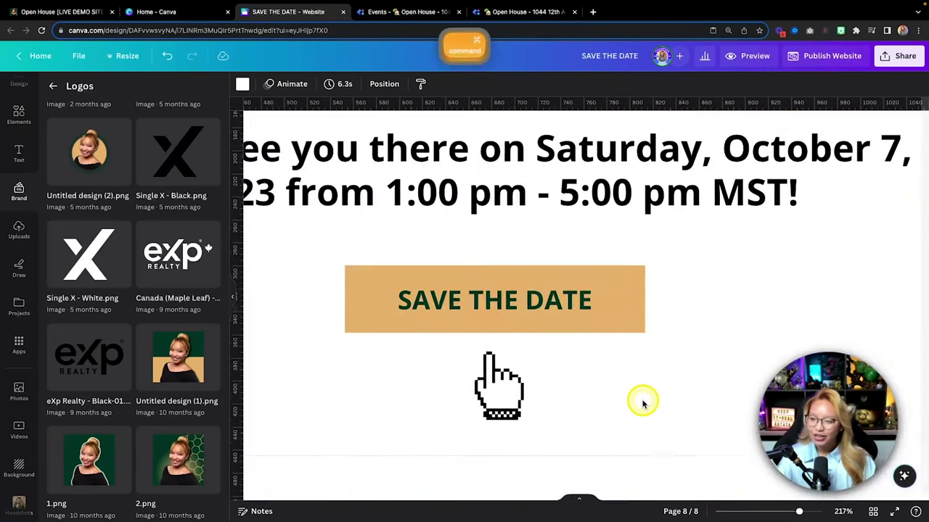
click(374, 282)
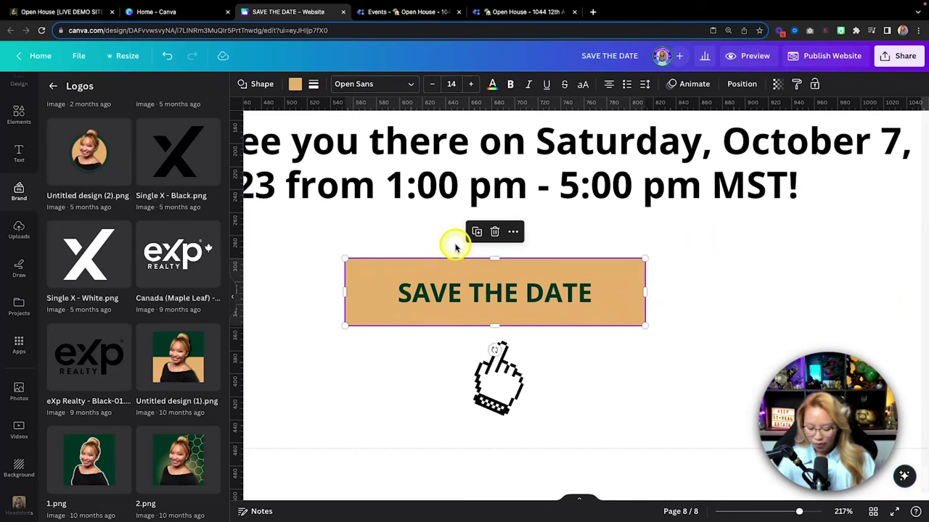
key(super+k)
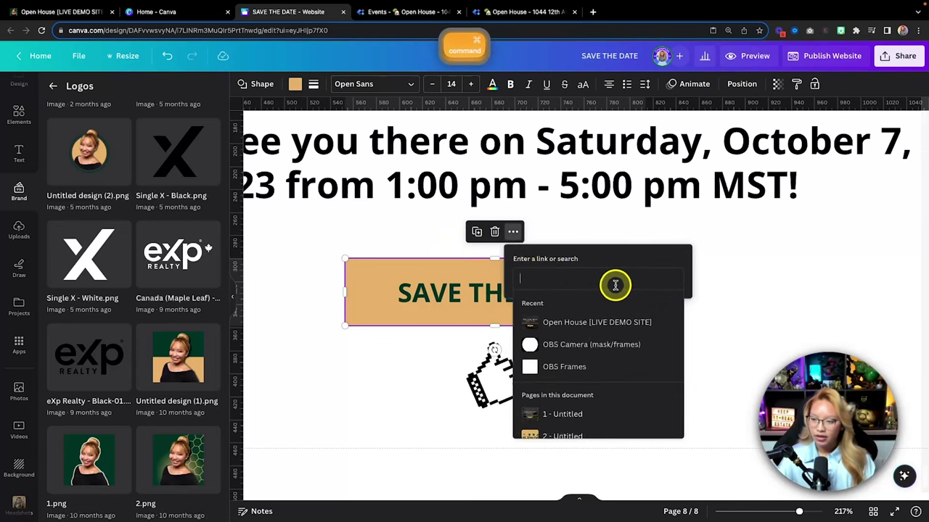
key(super+v)
key(Return)
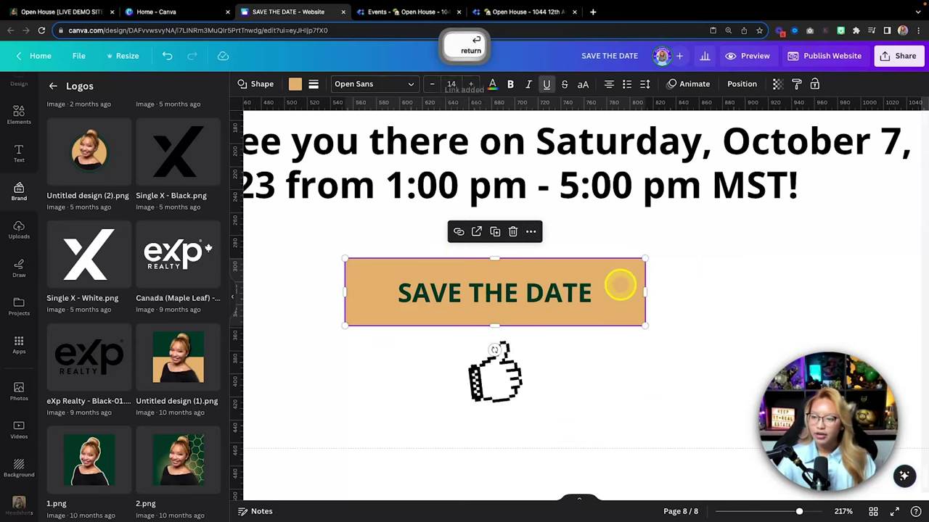
click(473, 294)
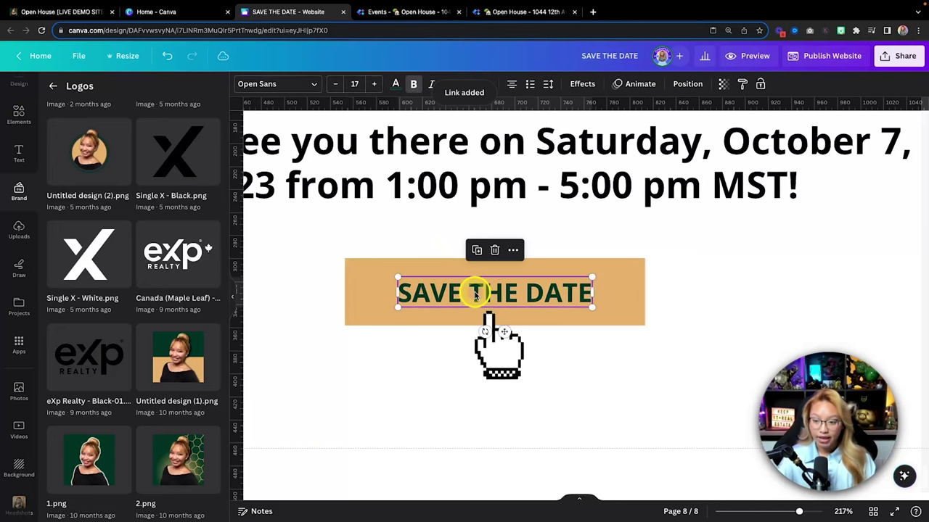
key(fn)
click(513, 251)
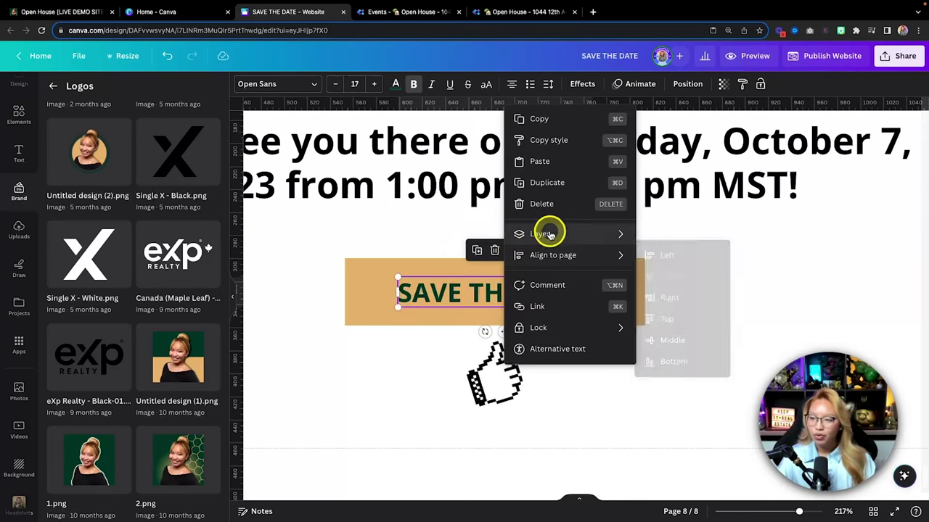
key(fn)
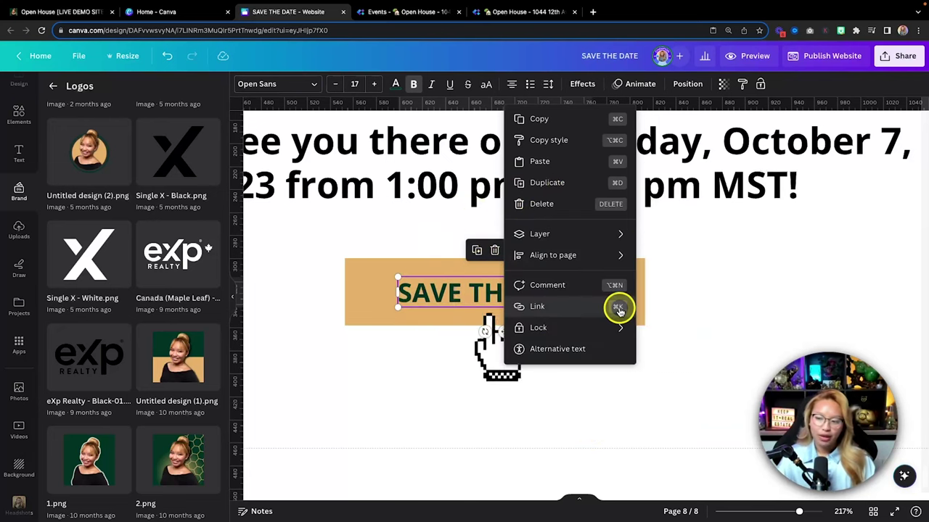
click(591, 309)
key(super+v)
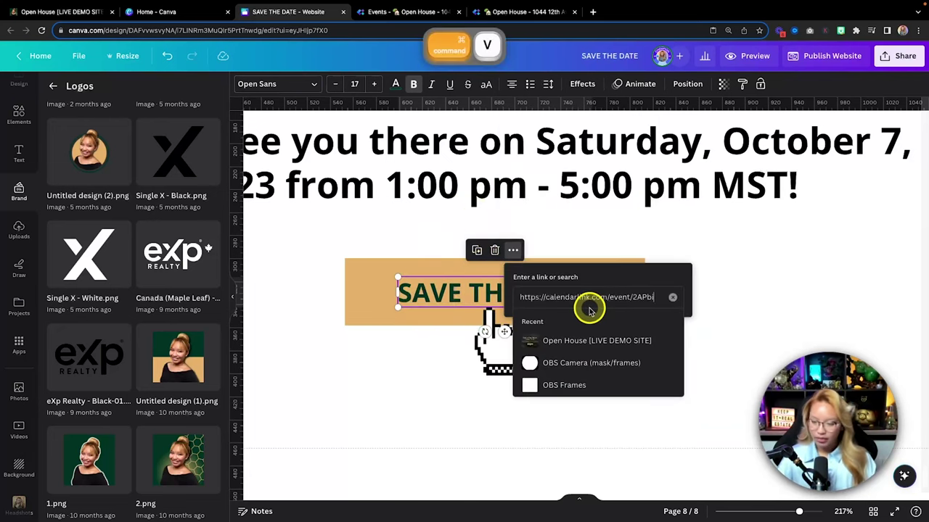
key(Return)
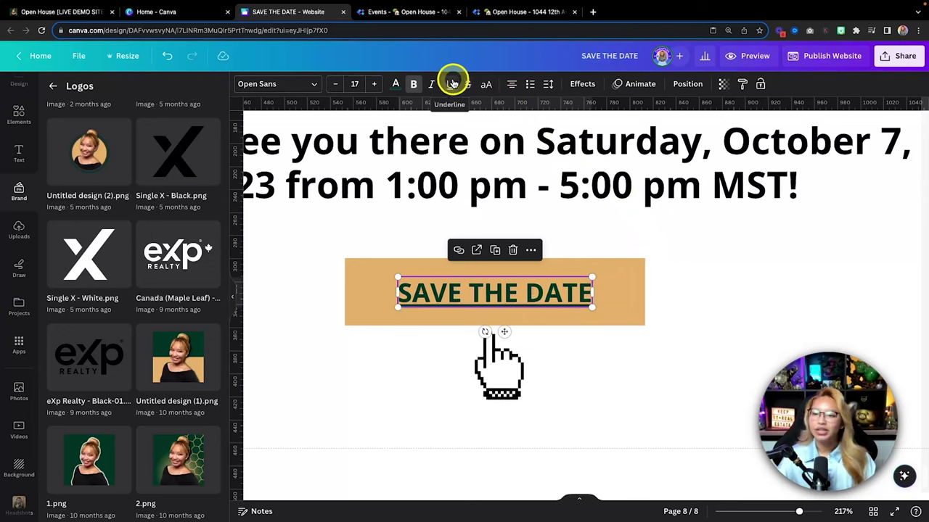
click(450, 84)
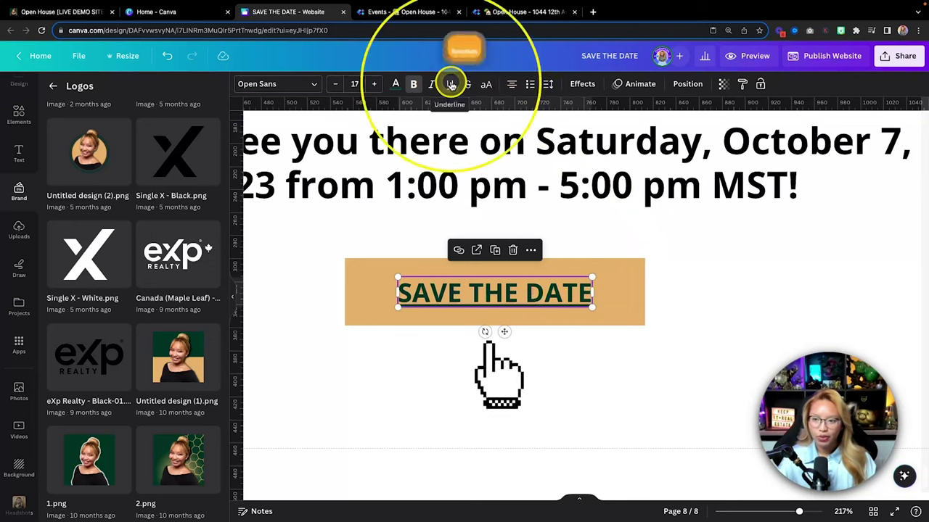
click(450, 84)
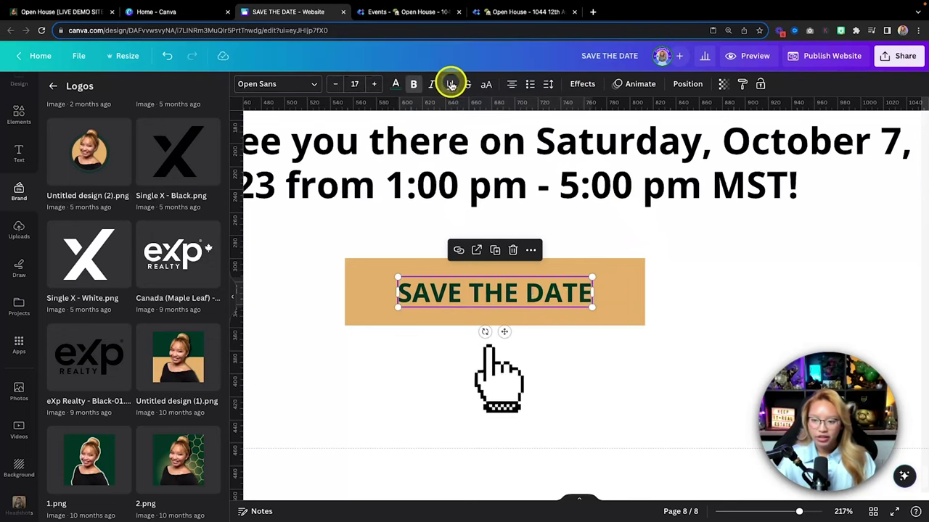
- Group the page 8 button rectangle, its SAVE THE DATE text and the hand pointer graphic together
click(751, 302)
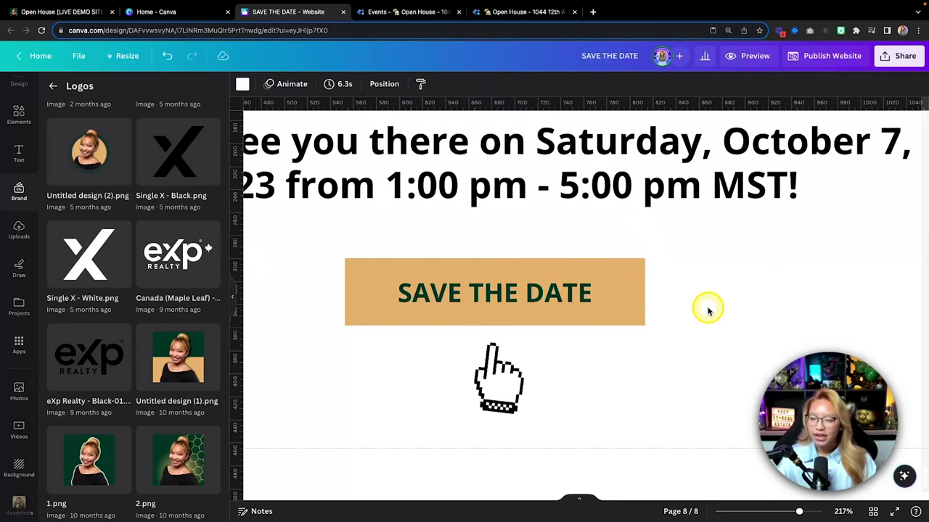
drag(678, 393, 318, 260)
key(super+g)
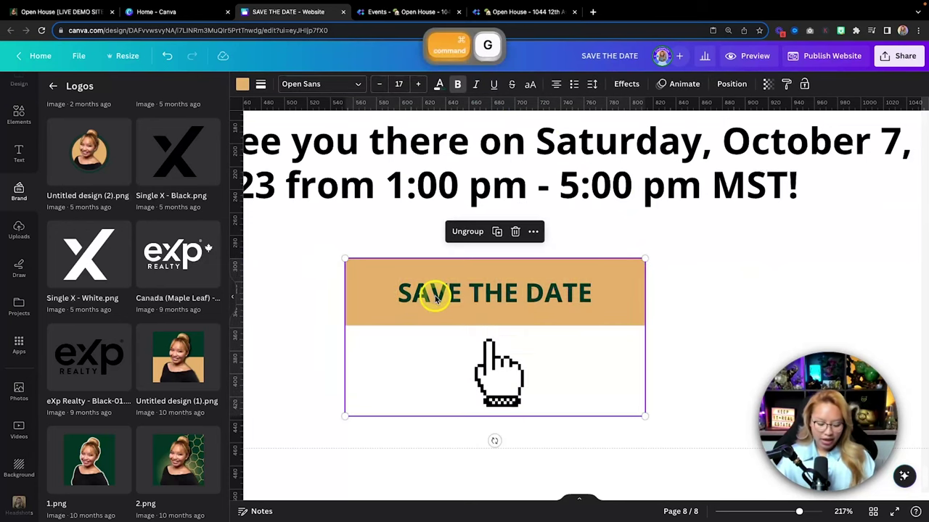
scroll(435, 296, down, 6)
scroll(435, 298, down, 1)
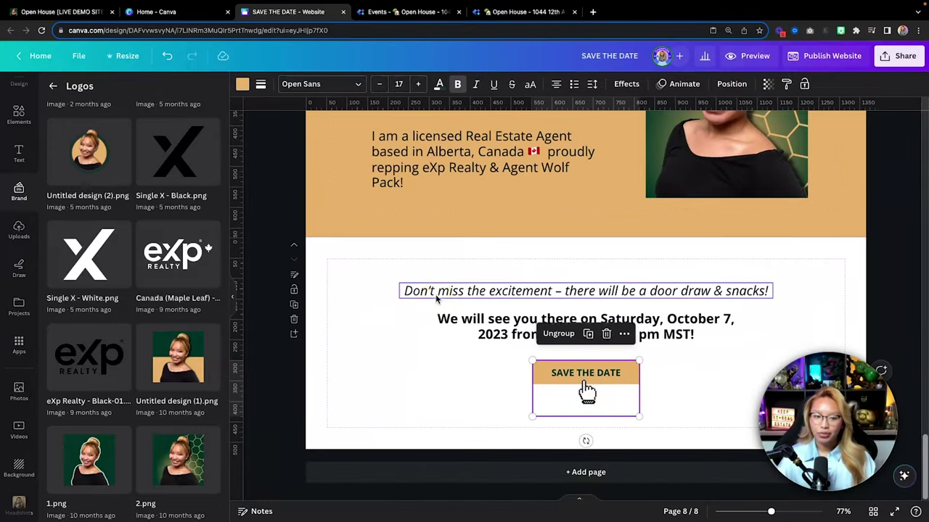
click(440, 275)
- Show all the pages in grid view and name page 8 CTA
scroll(440, 275, up, 20)
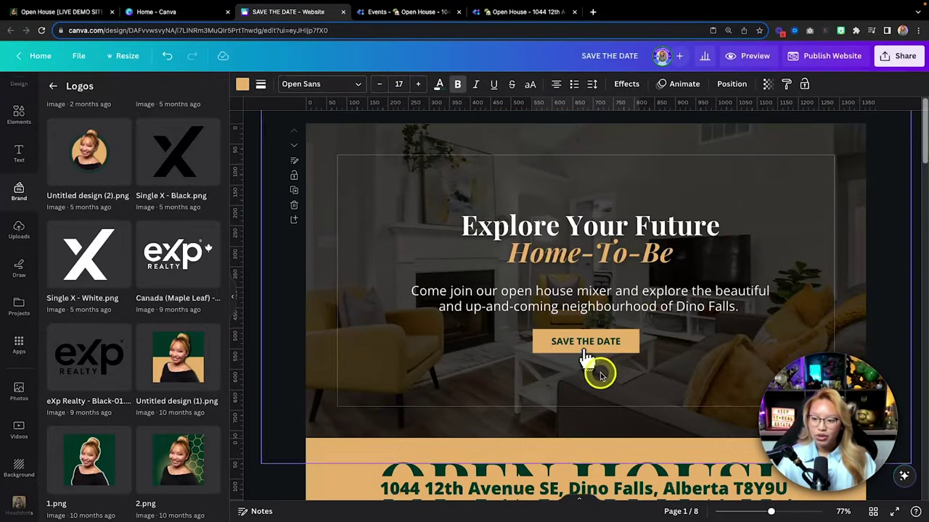
scroll(483, 402, down, 1)
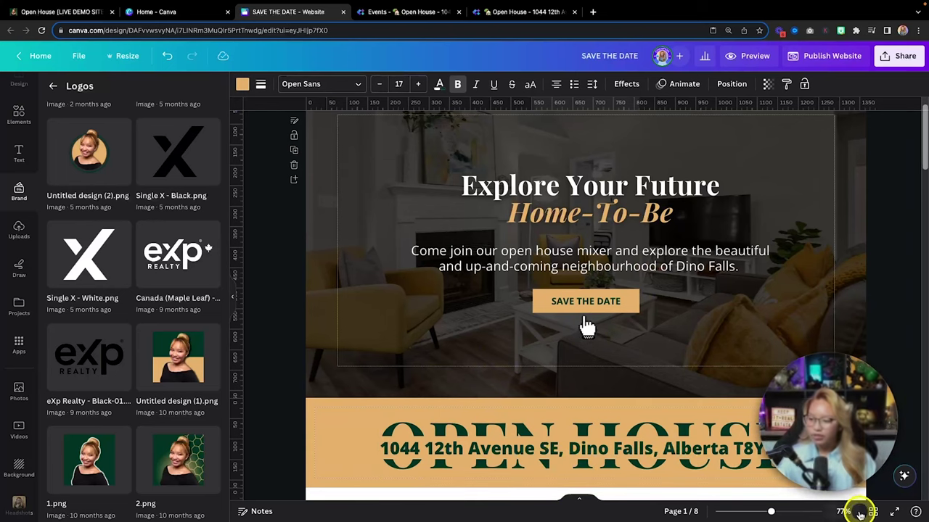
key(fn)
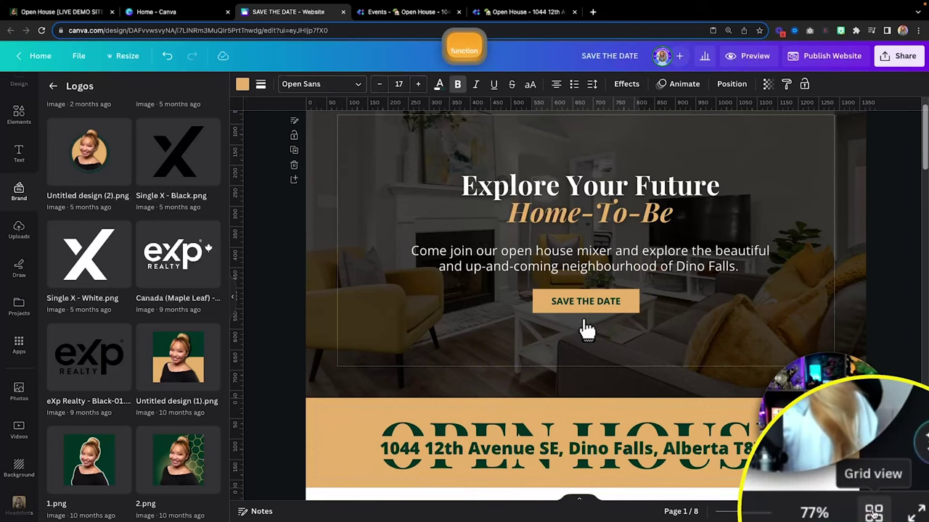
click(873, 513)
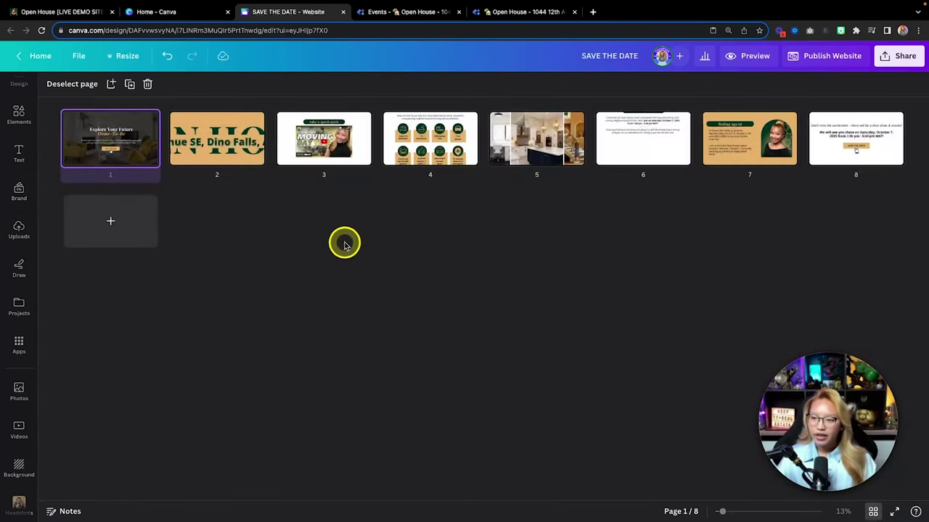
click(863, 177)
text(CTA)
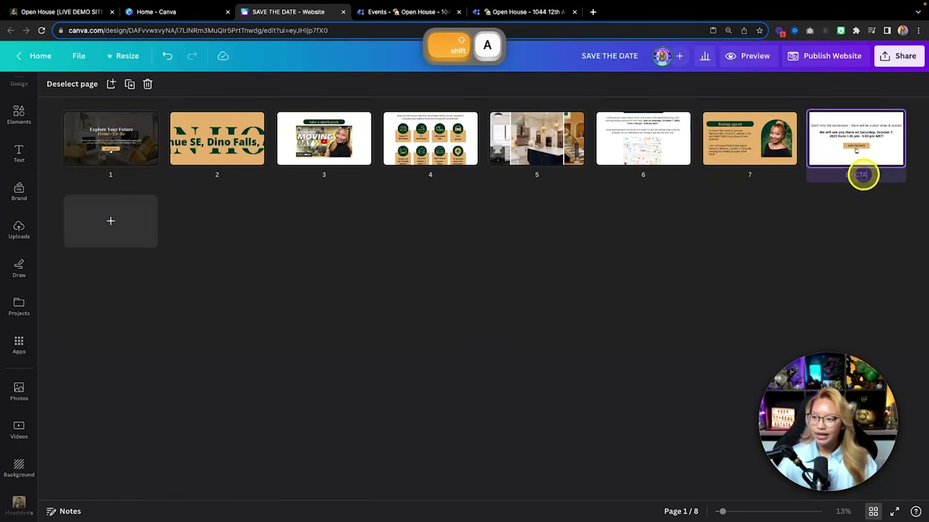
click(838, 212)
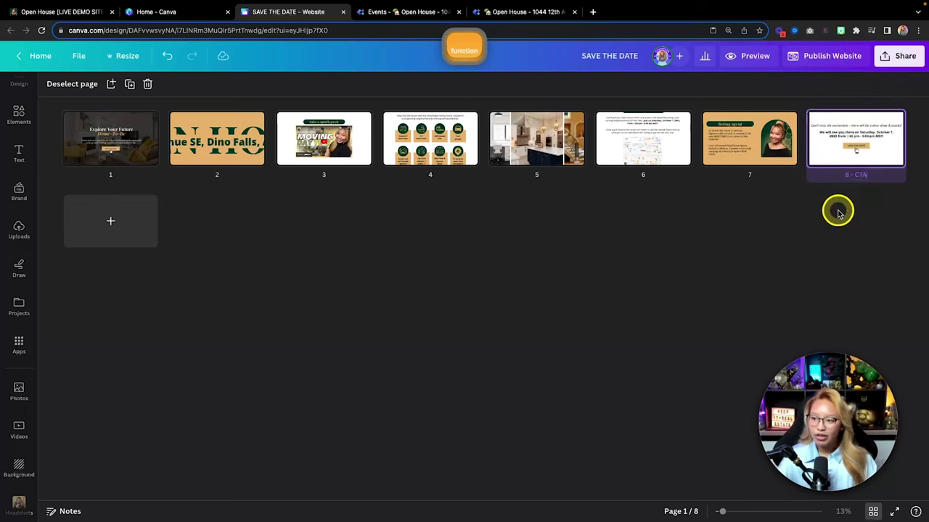
- Open page 1 and link the rectangle of its SAVE THE DATE button to the document page 8 - CTA
double_click(110, 149)
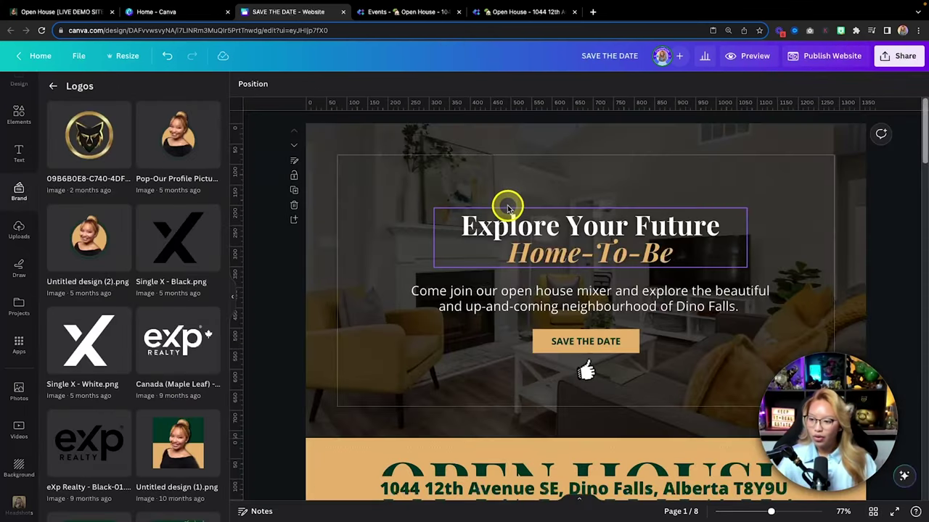
scroll(661, 345, up, 5)
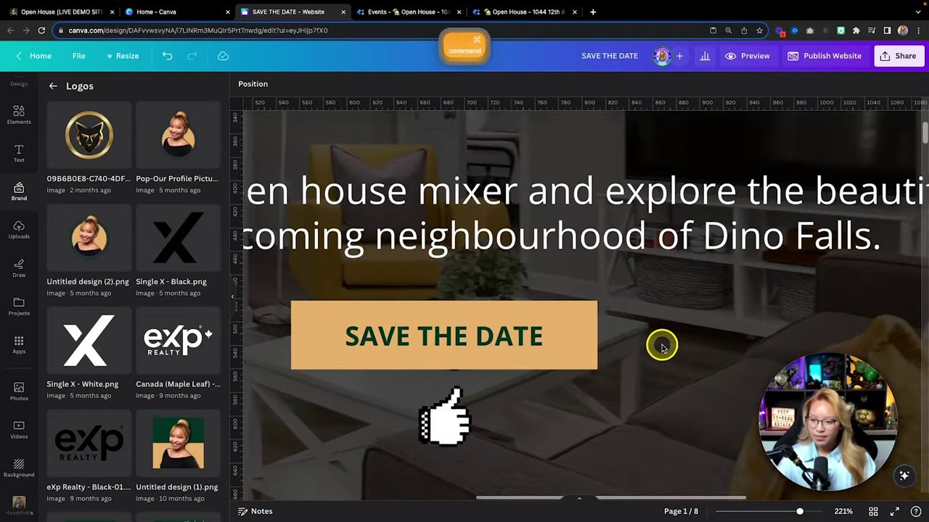
scroll(661, 345, left, 2)
click(628, 347)
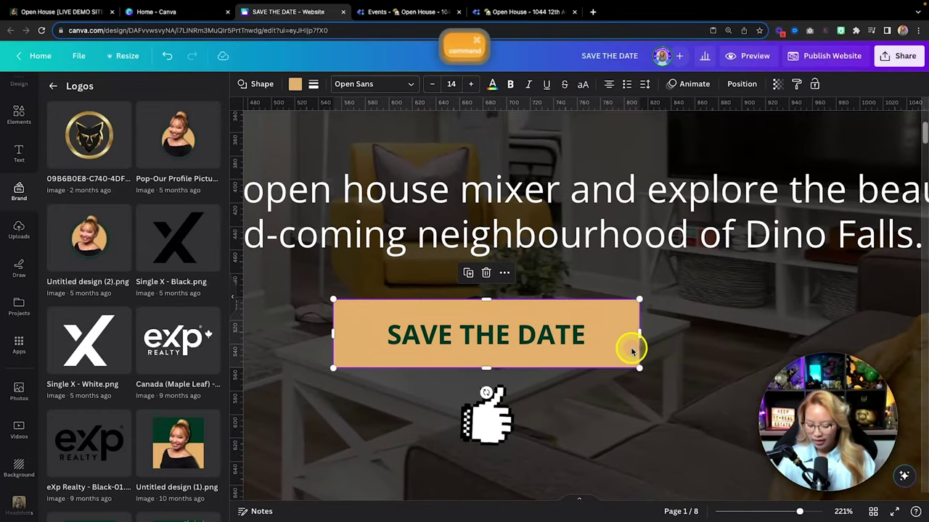
key(super+k)
scroll(618, 379, down, 3)
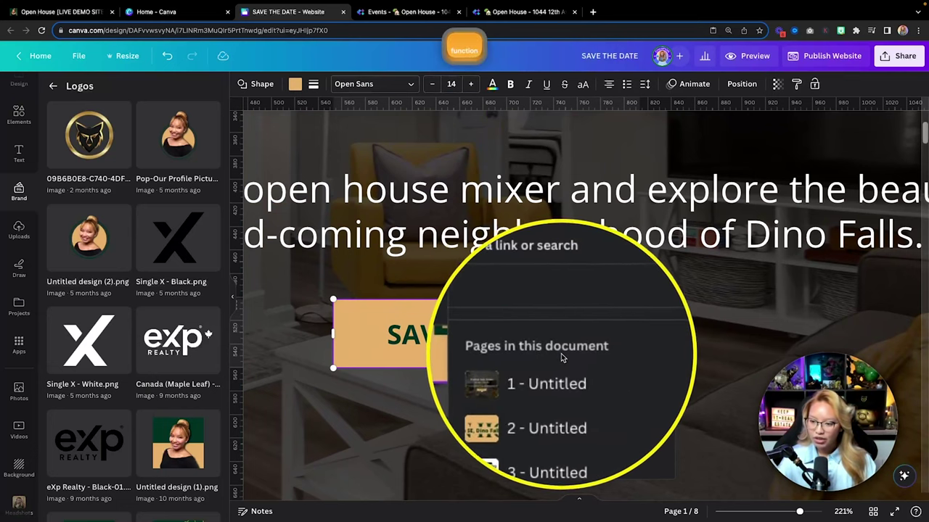
scroll(560, 377, down, 1)
scroll(559, 384, down, 3)
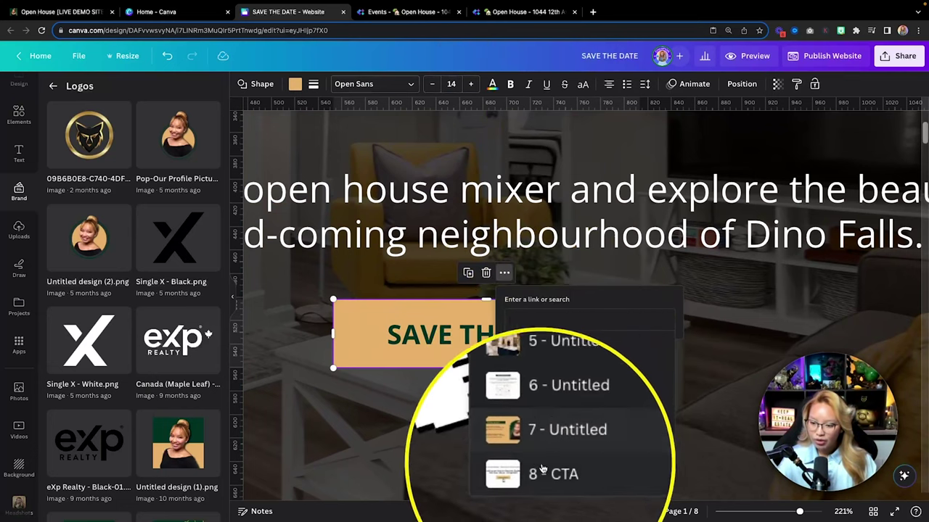
click(547, 468)
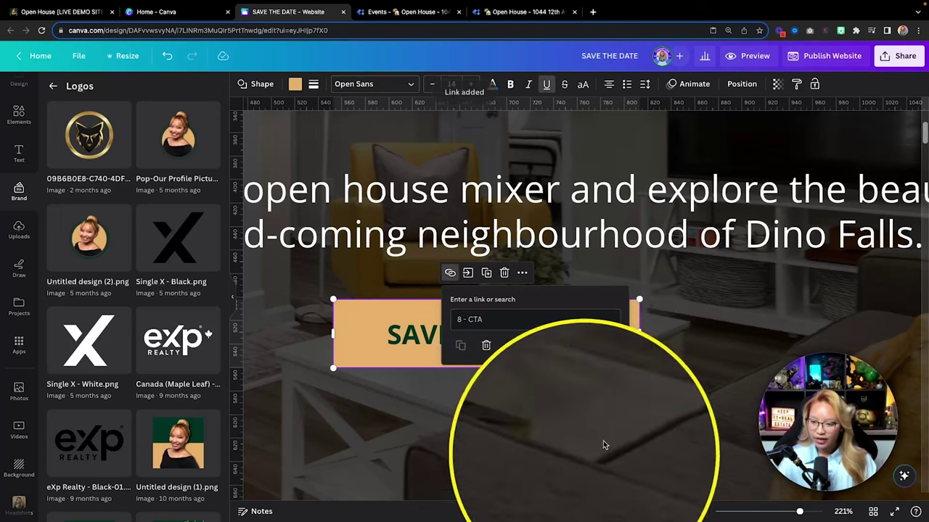
click(599, 344)
- Link the SAVE THE DATE text on page 1 to page 8 - CTA and remove its underline
click(465, 334)
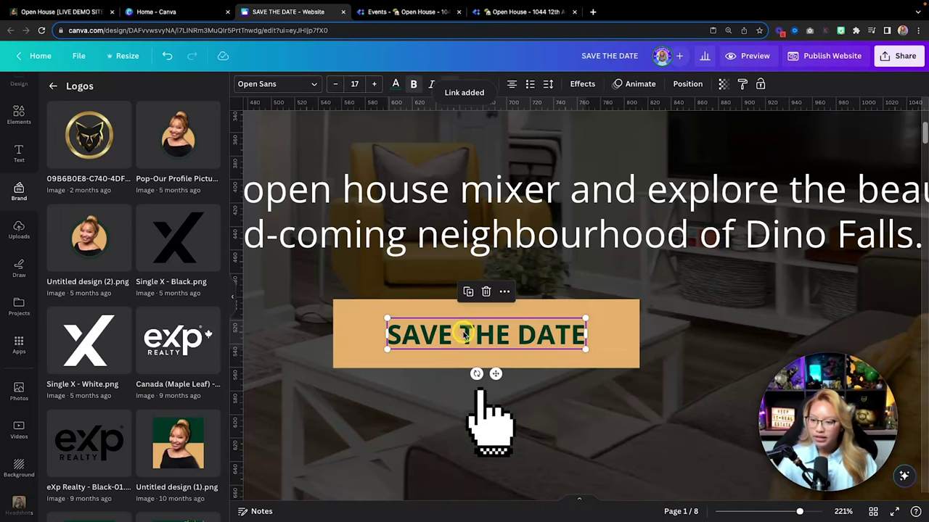
key(super+k)
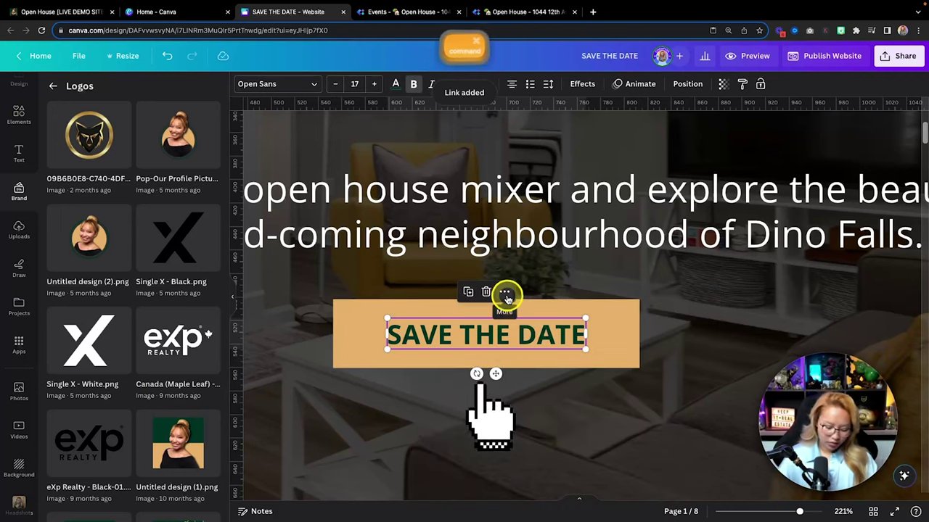
scroll(562, 396, down, 5)
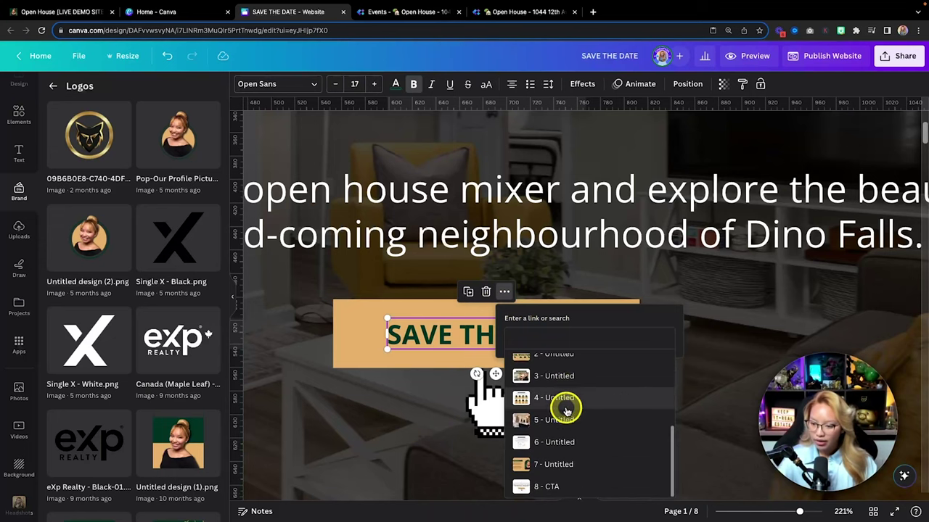
click(554, 490)
click(594, 362)
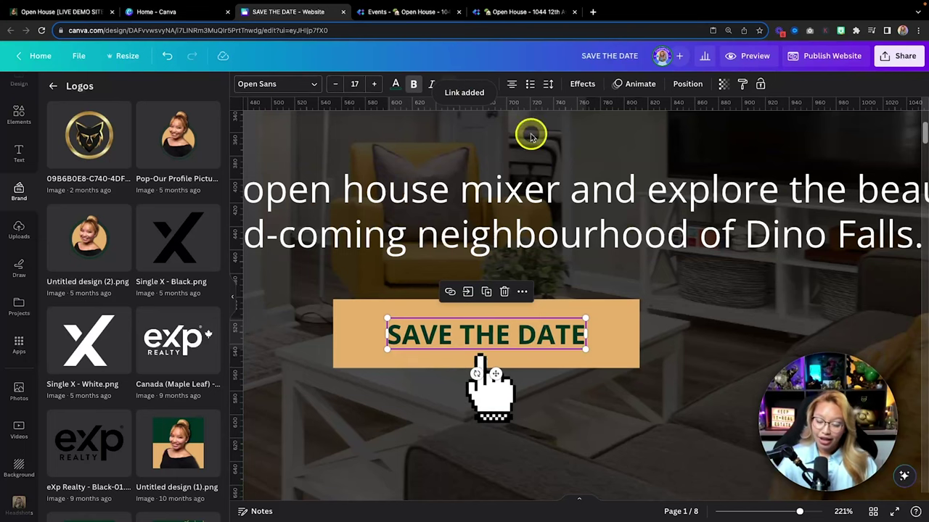
- Group the page 1 button rectangle, its SAVE THE DATE text and the hand graphic into one element
drag(645, 423, 312, 288)
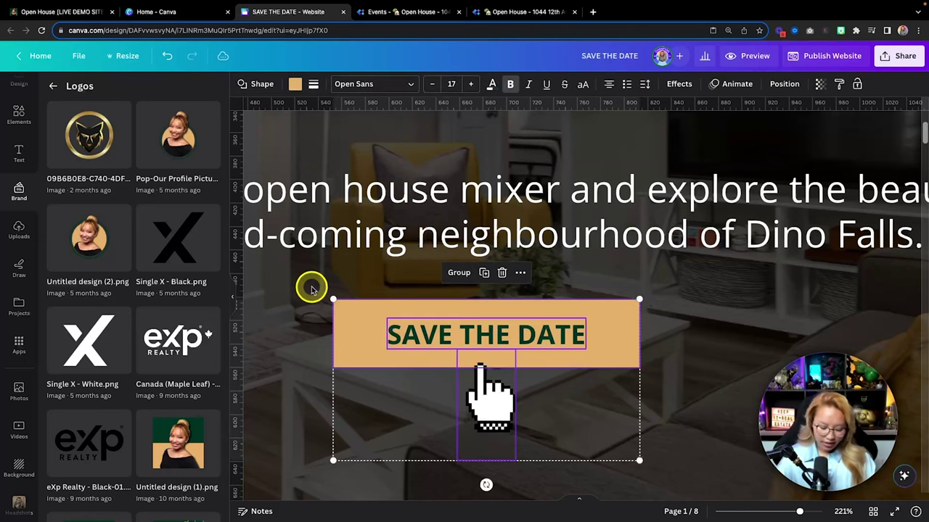
key(super+g)
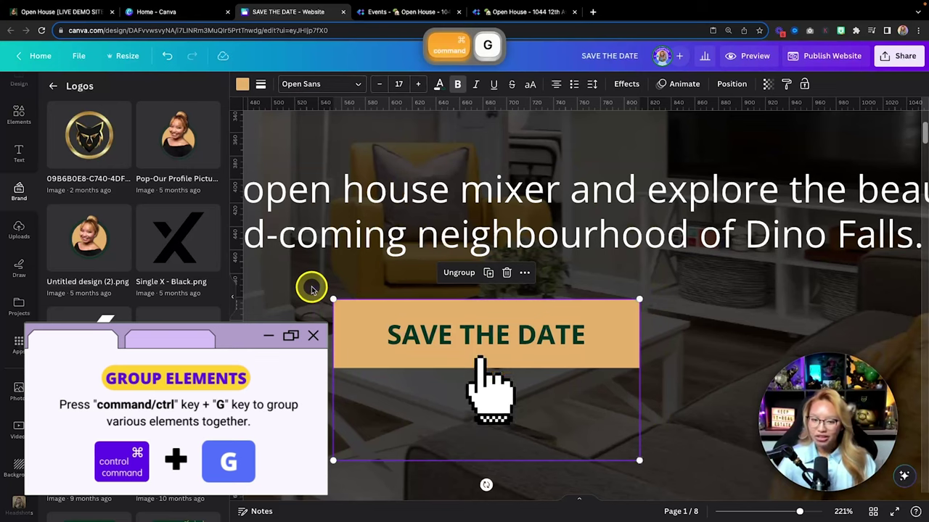
click(715, 300)
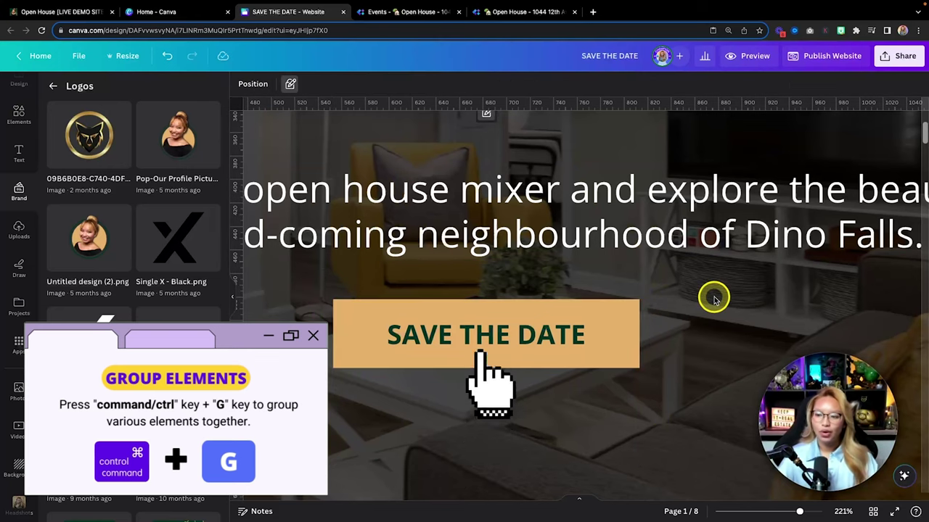
- Preview the website on desktop and test the page 1 SAVE THE DATE button, followed by the CTA page's button
scroll(715, 300, down, 5)
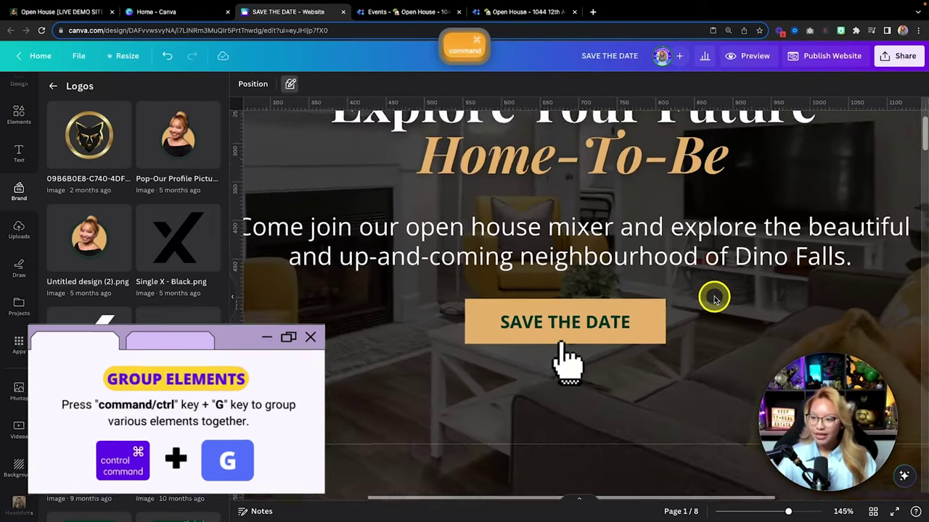
scroll(715, 299, down, 4)
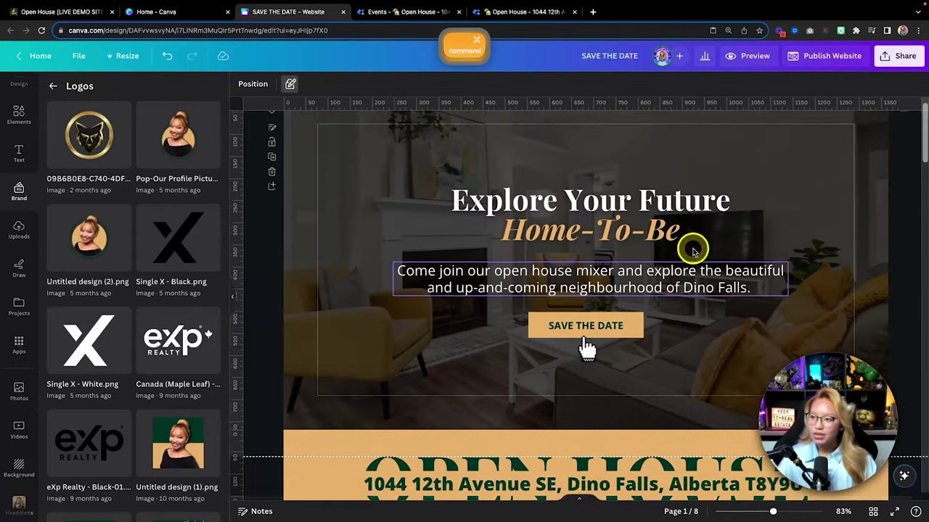
click(749, 58)
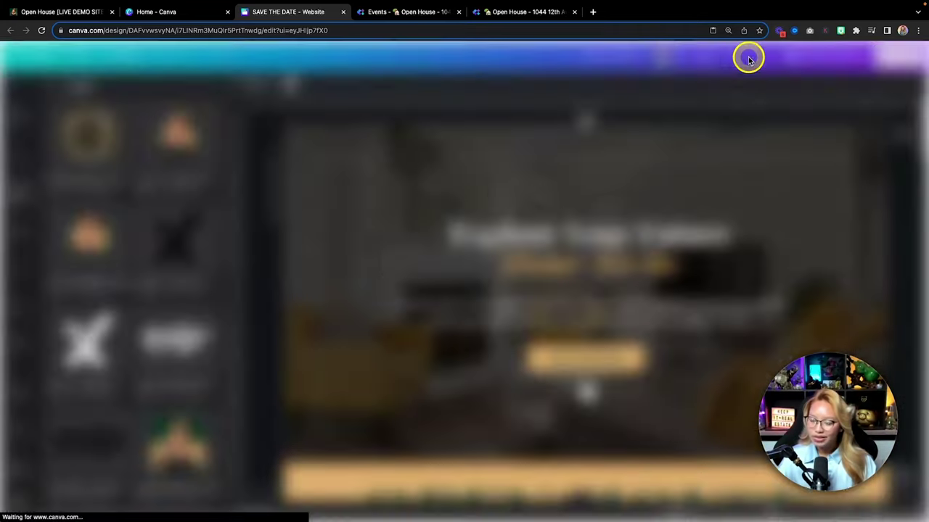
click(792, 62)
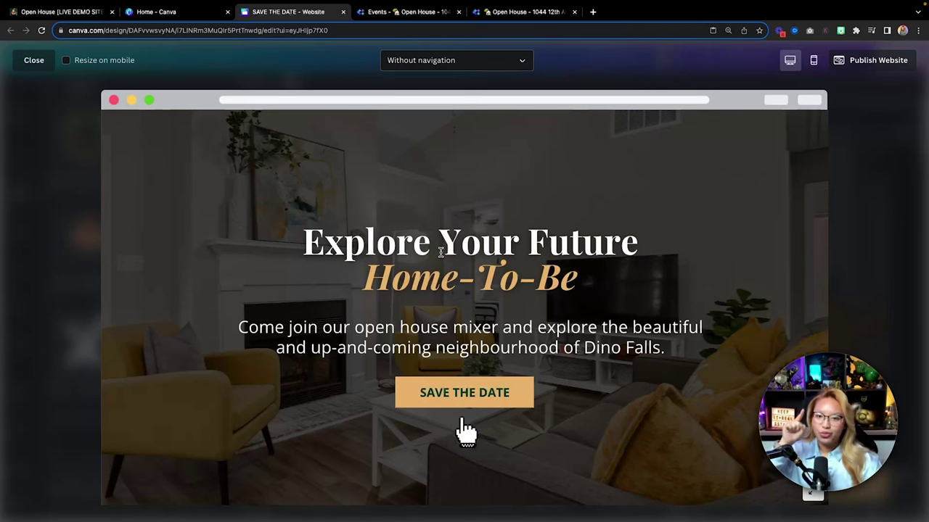
scroll(636, 310, down, 1)
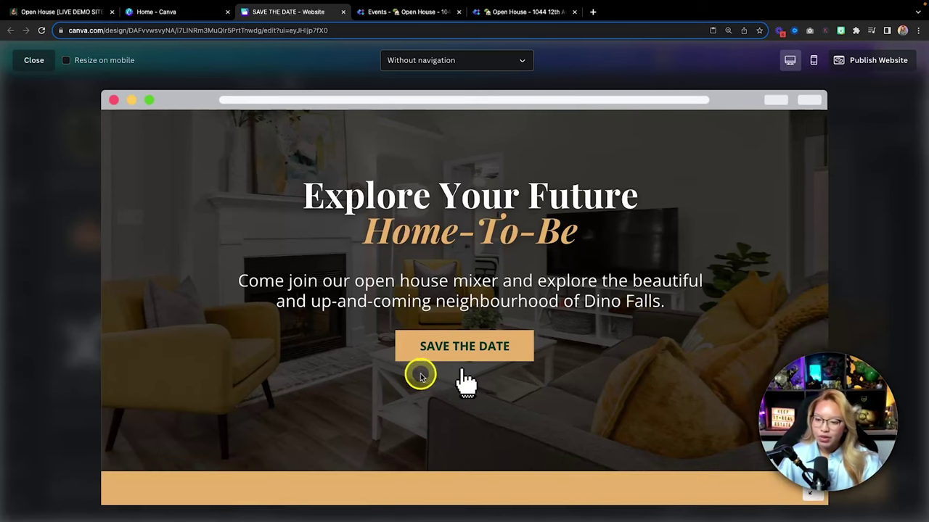
click(459, 351)
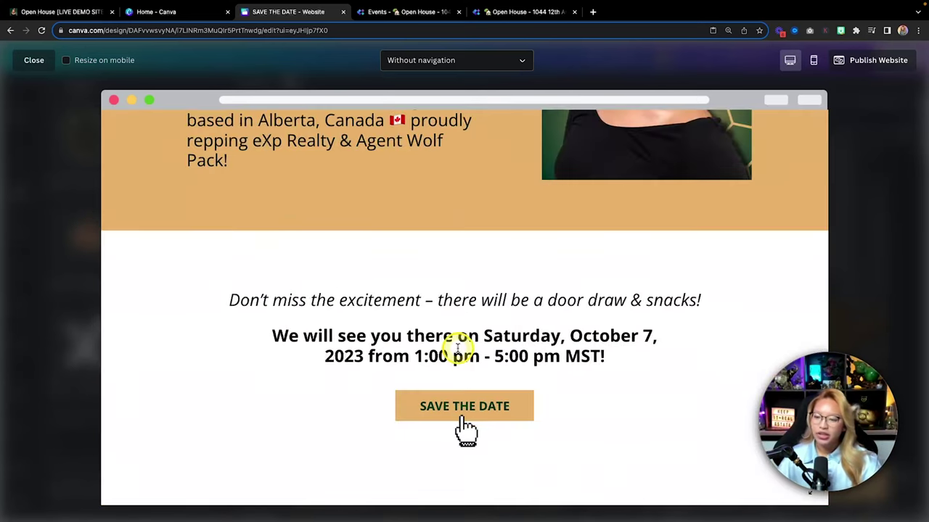
click(464, 408)
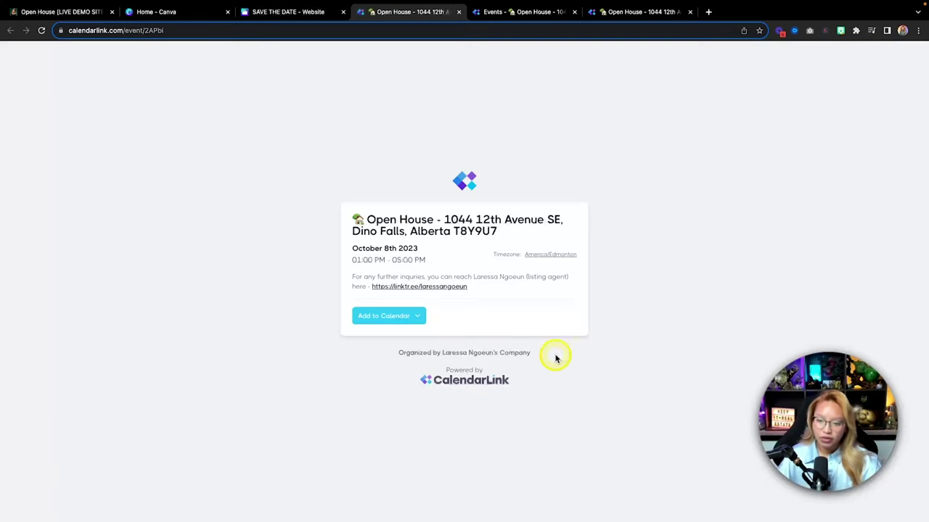
- Test adding the CalendarLink event to Google Calendar, close the calendar tab and return to the website editor
click(410, 324)
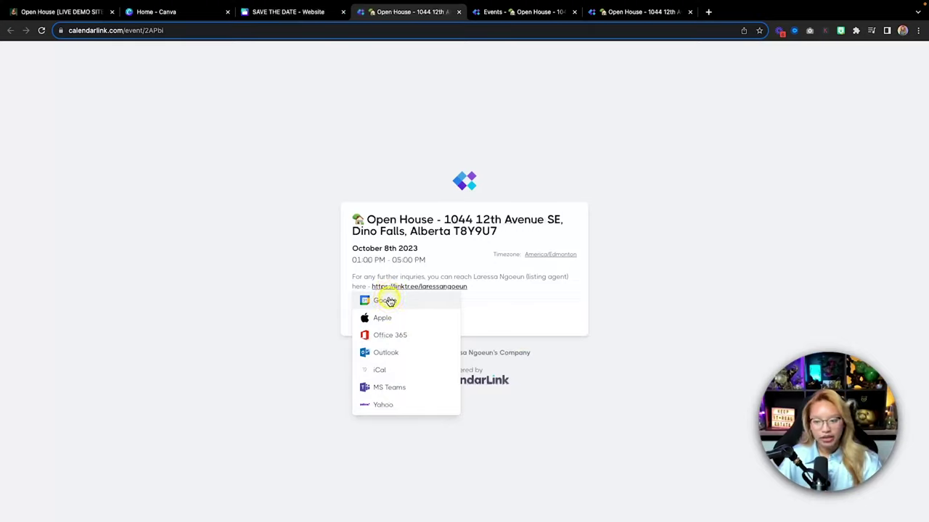
click(385, 300)
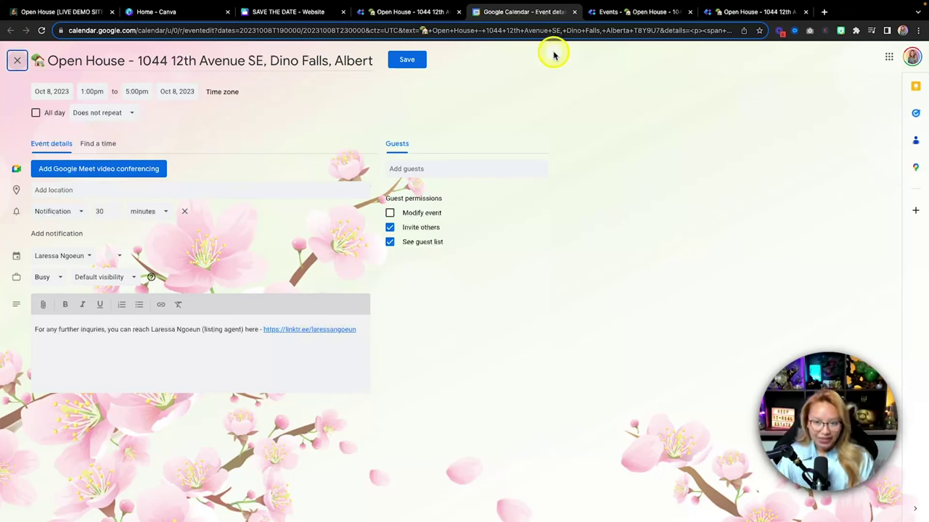
click(575, 12)
click(312, 13)
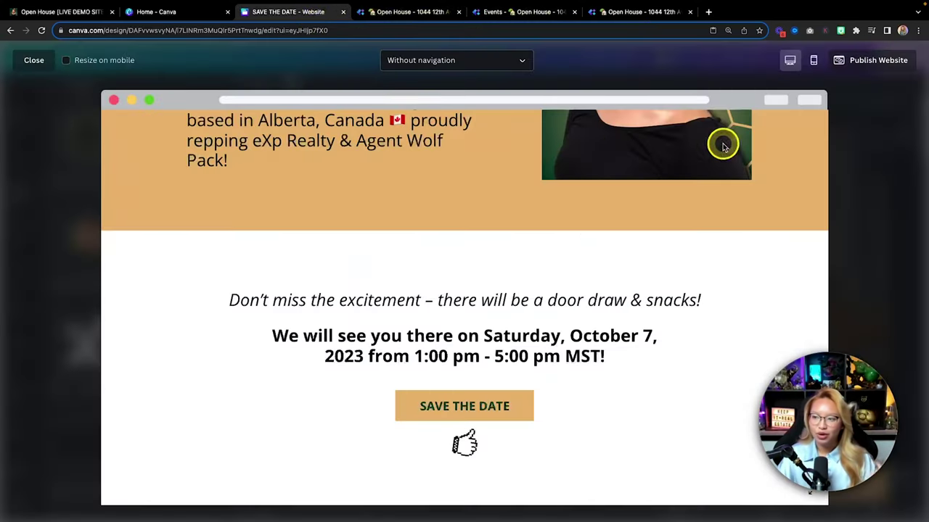
click(848, 139)
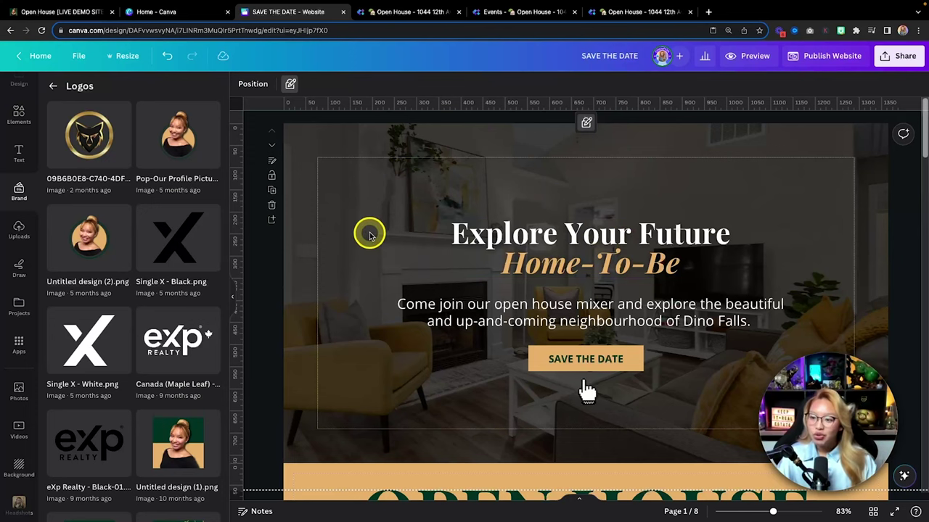
- Remove the Rise animation from the Explore Your Future Home-To-Be heading on page 1
click(624, 251)
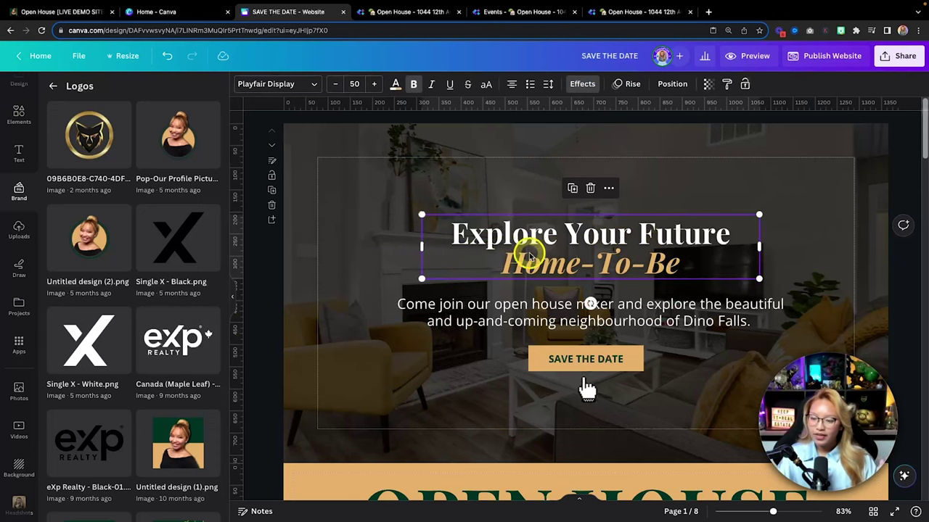
click(628, 84)
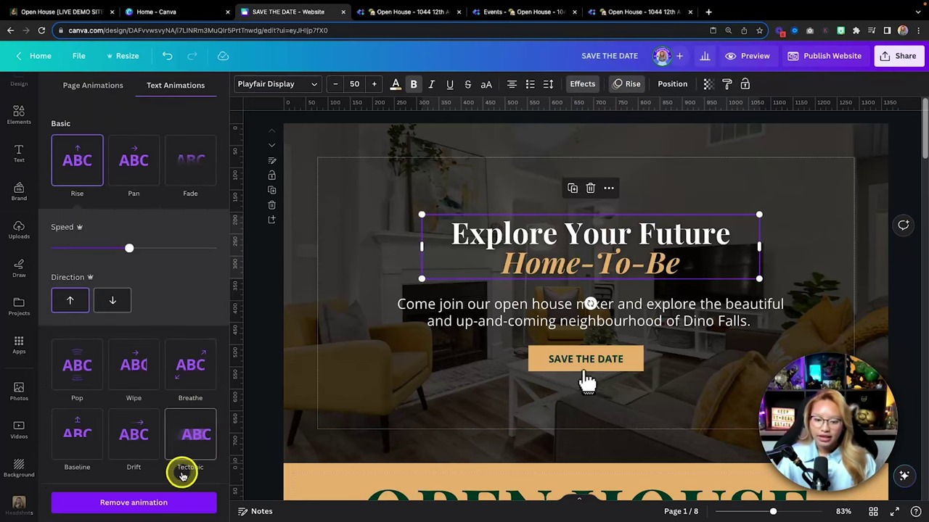
click(166, 504)
click(643, 258)
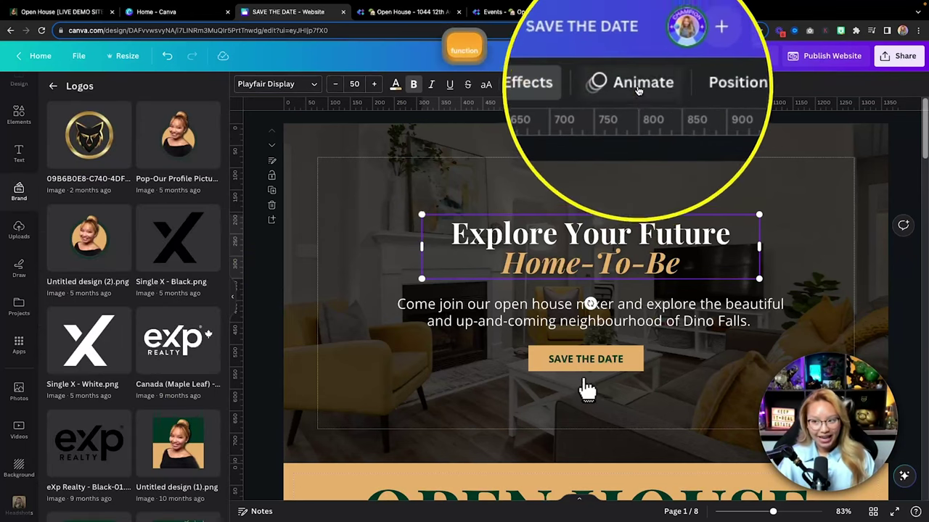
- Apply the Rise text animation with the upward direction to the Explore Your Future Home-To-Be heading
click(639, 85)
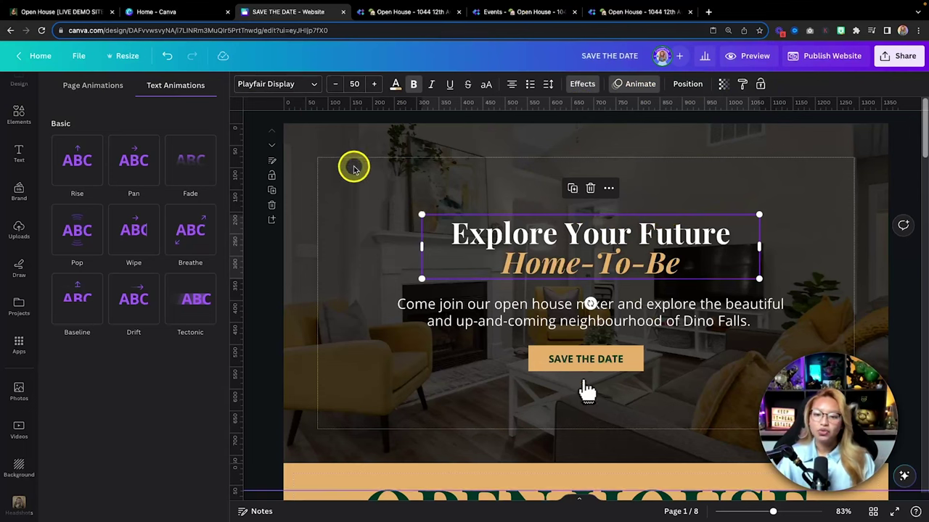
click(83, 183)
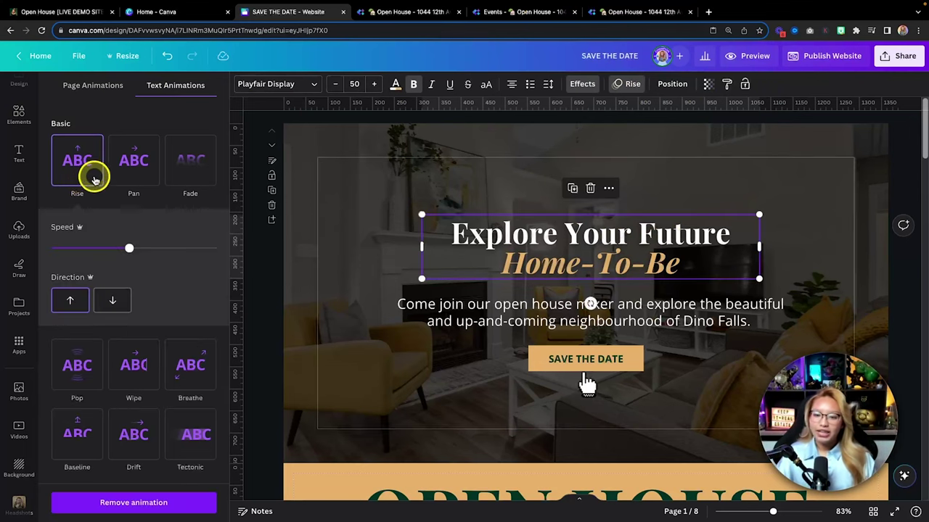
click(77, 301)
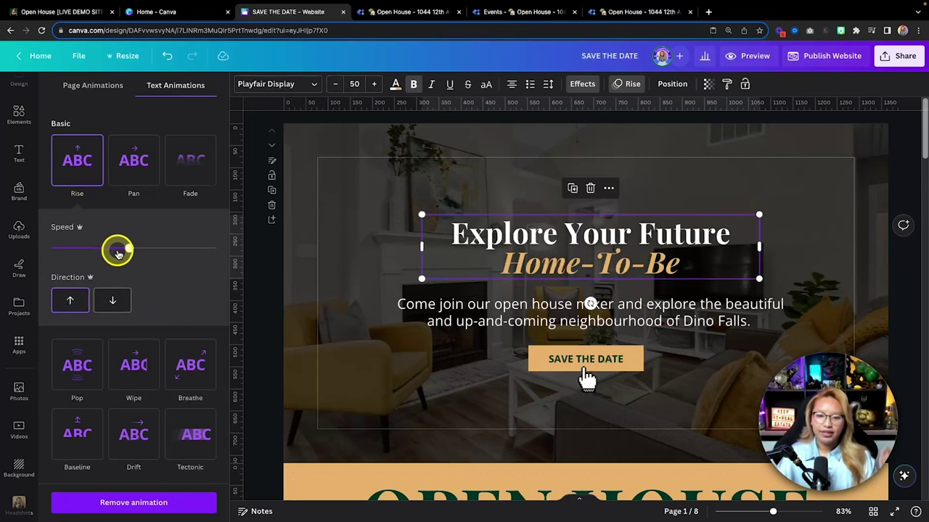
drag(114, 250, 99, 251)
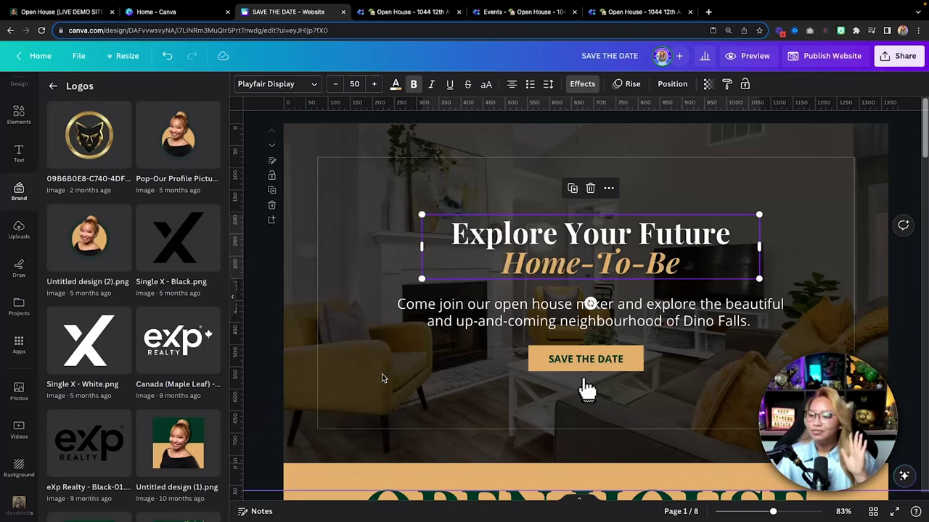
- Look through the website's pages from the opening section down to the listing agent section on page 7
scroll(382, 378, down, 5)
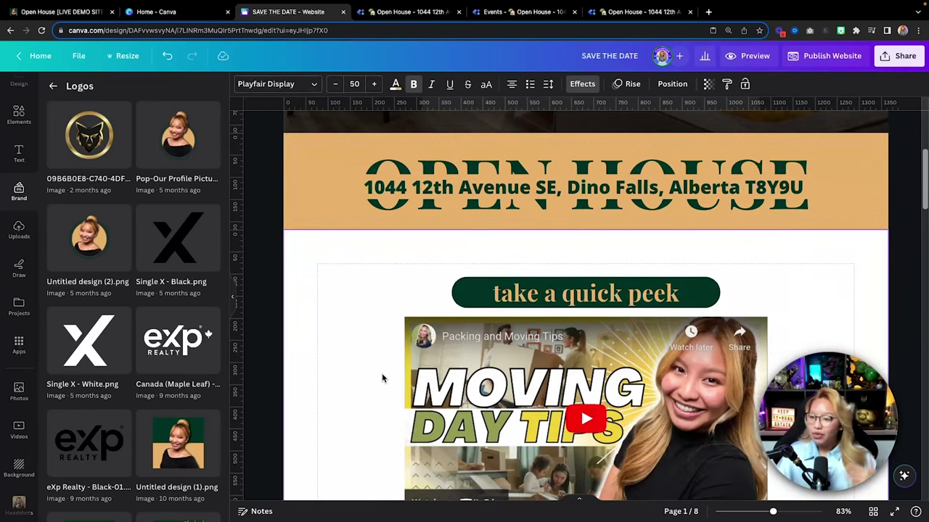
scroll(382, 378, down, 1)
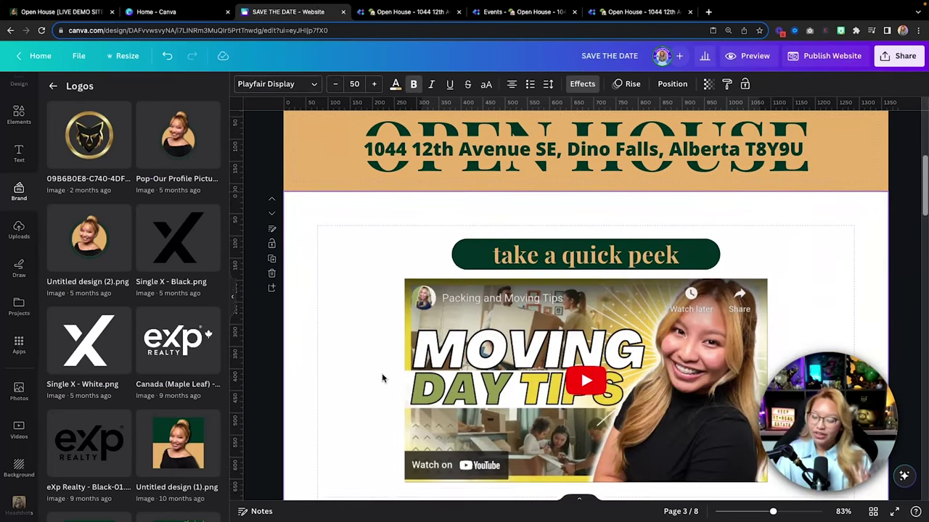
scroll(383, 378, up, 1)
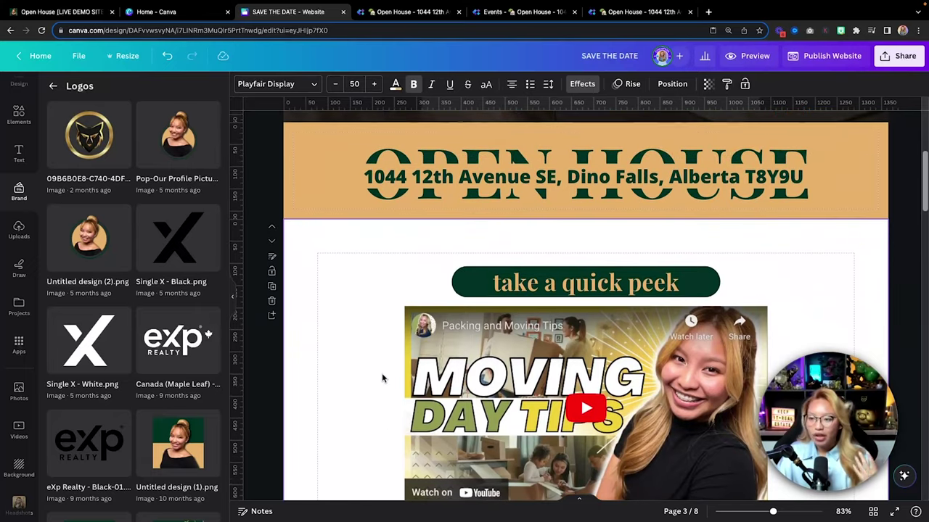
scroll(382, 378, down, 1)
scroll(382, 378, down, 3)
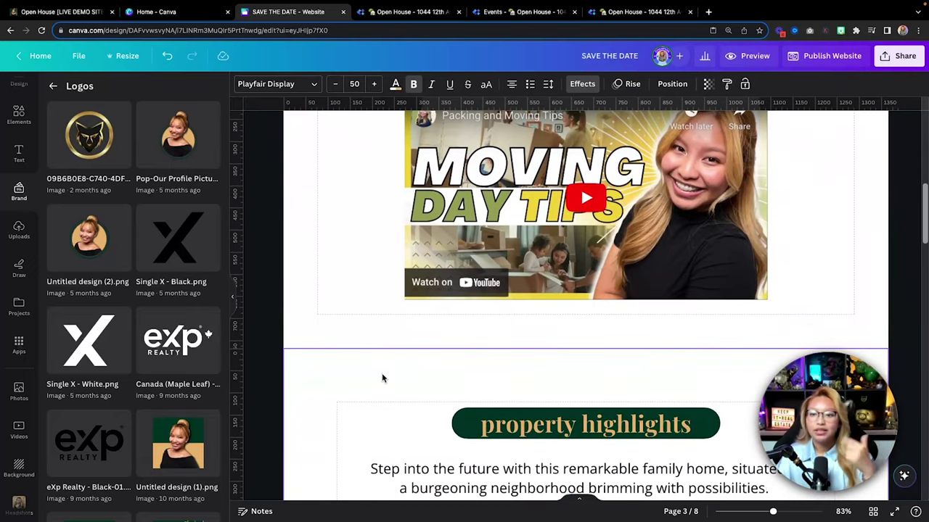
scroll(347, 376, down, 6)
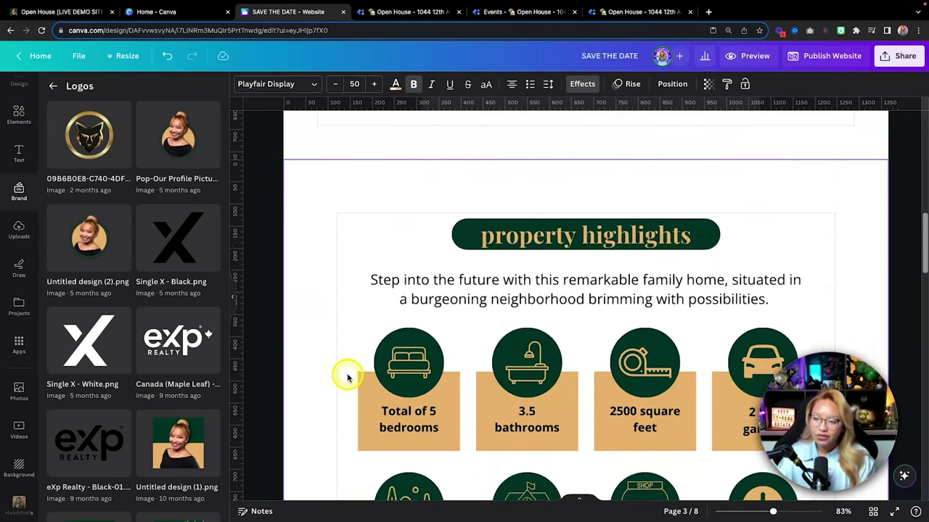
scroll(347, 376, down, 2)
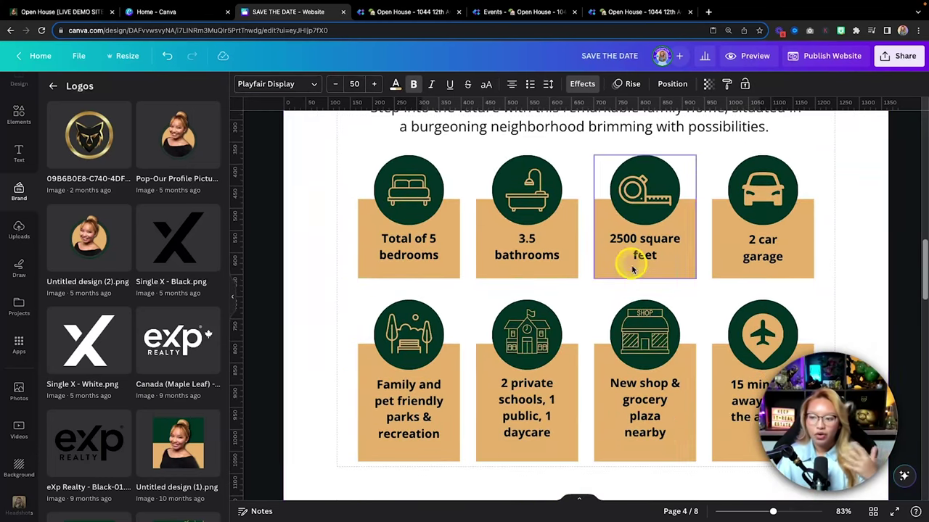
scroll(376, 309, down, 15)
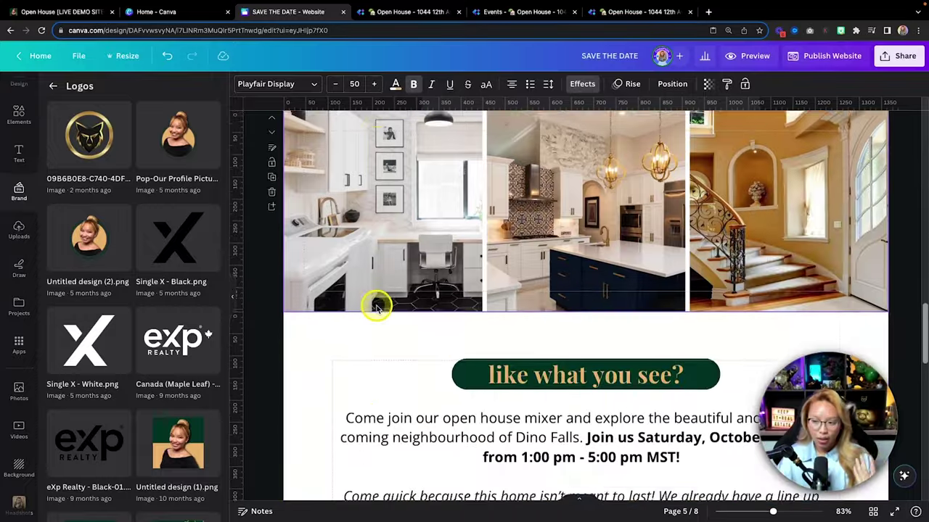
scroll(376, 309, down, 9)
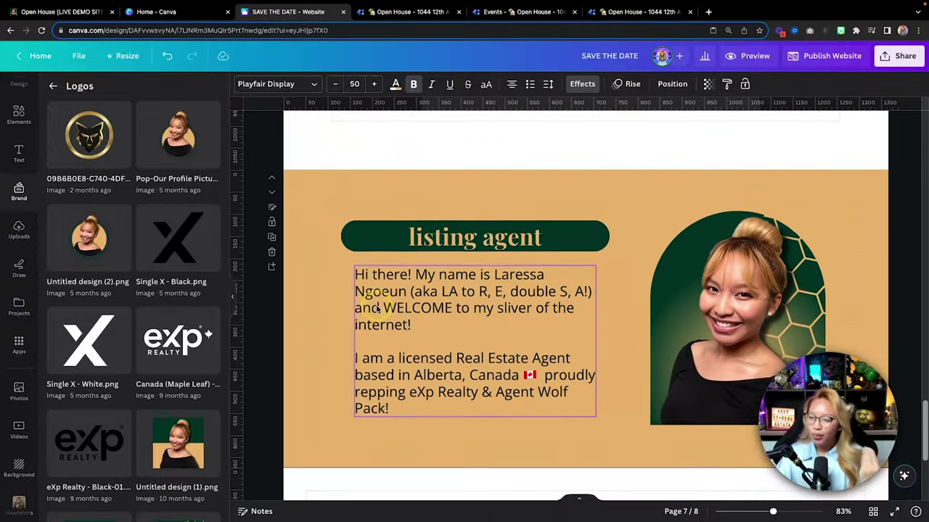
- Group the listing agent heading, its green pill shape and the bio text on page 7, and lock the group
drag(321, 138, 548, 348)
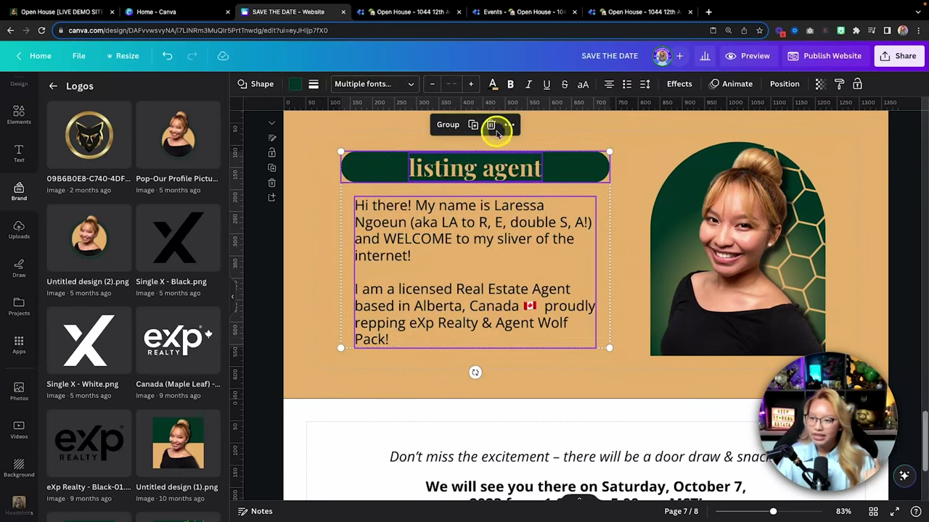
click(448, 126)
click(805, 85)
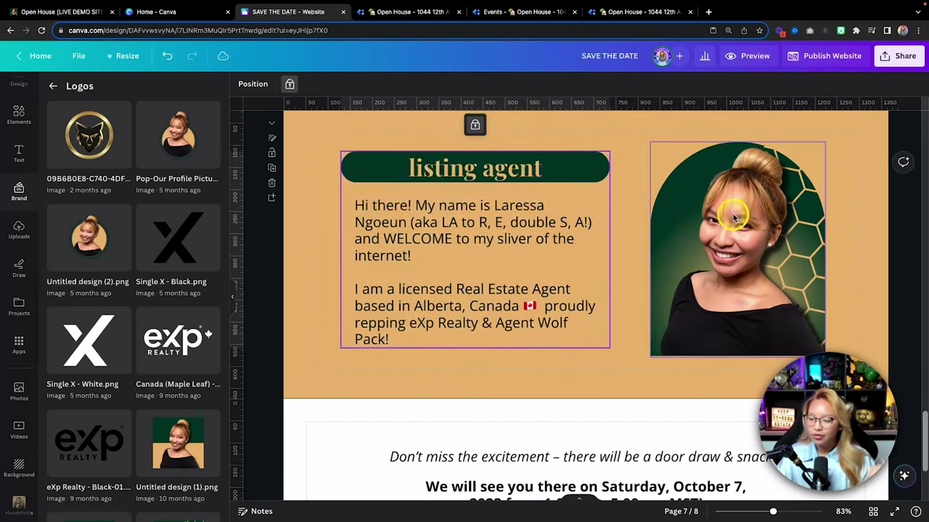
- Lock the grouped "like what you see?" heading on page 6
scroll(731, 213, up, 2)
scroll(732, 214, down, 4)
scroll(733, 216, up, 6)
scroll(733, 215, up, 5)
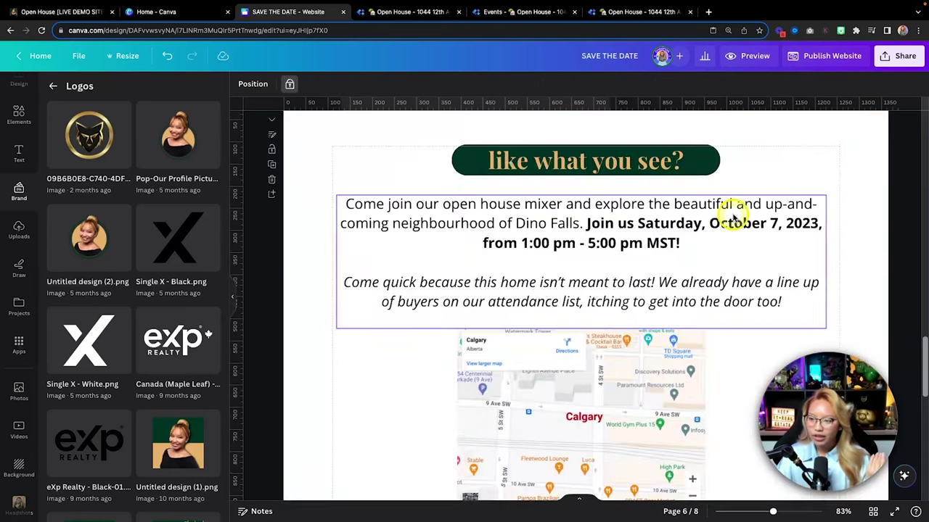
click(754, 324)
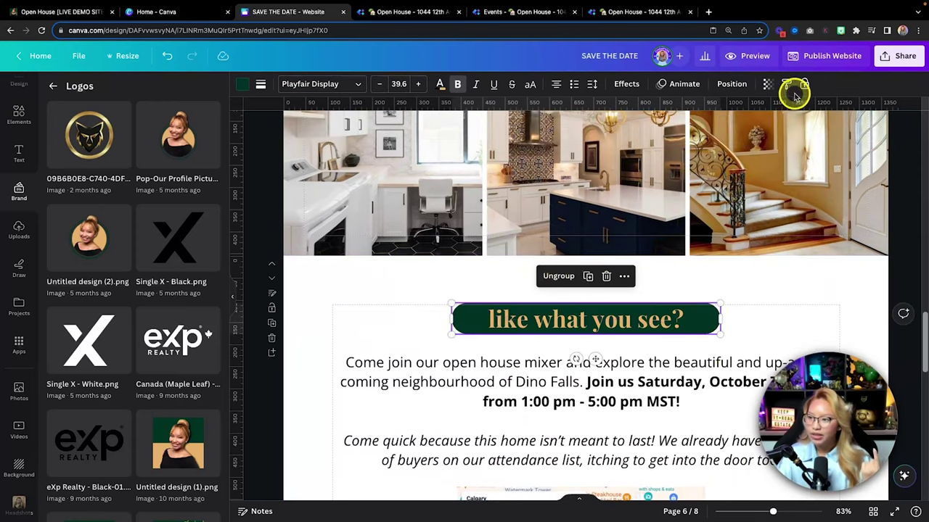
- Group the "property highlights" text with its green pill shape on page 4 and lock the group
scroll(736, 243, up, 10)
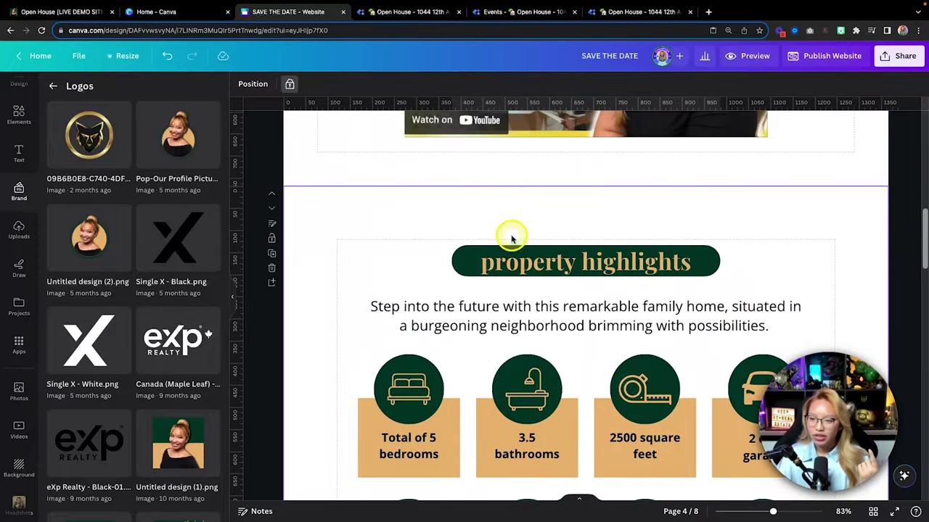
drag(388, 237, 777, 290)
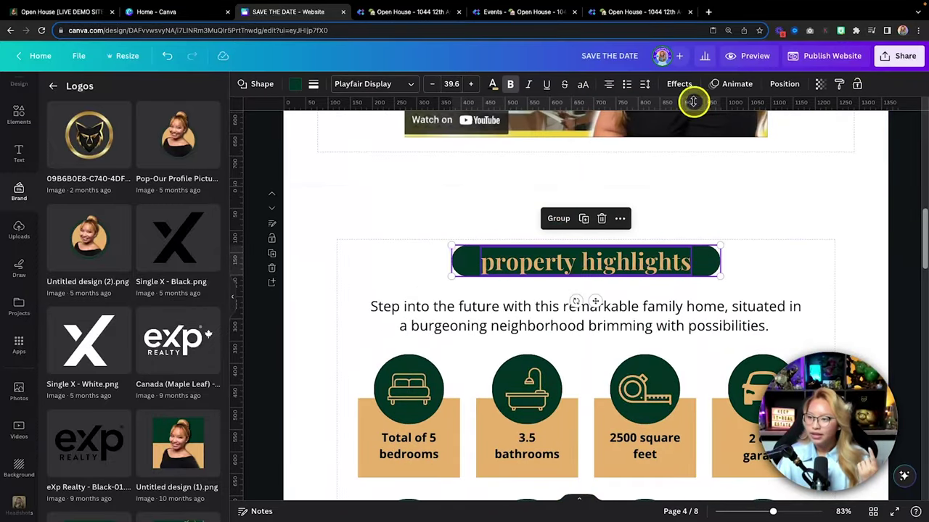
click(559, 218)
click(761, 216)
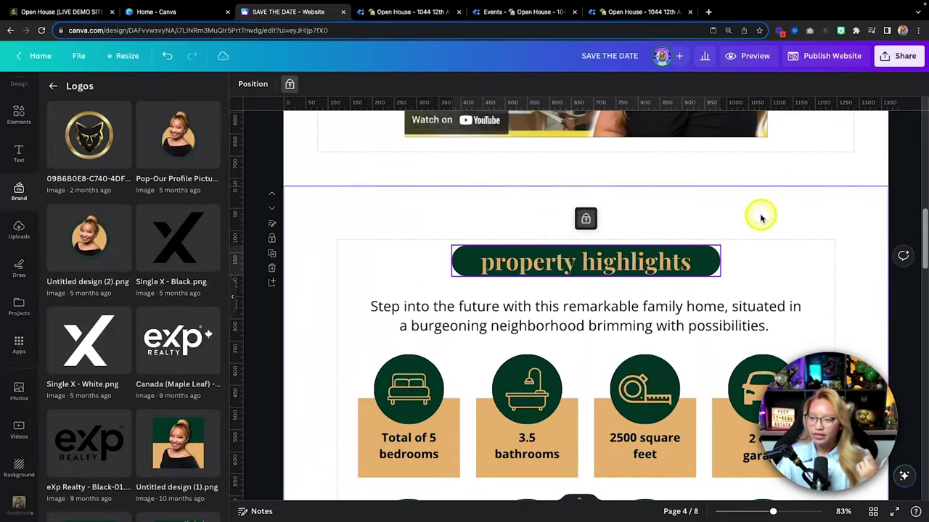
- Lock the "take a quick peek" text and its green pill shape on page 3
scroll(761, 216, up, 5)
scroll(761, 215, up, 1)
drag(408, 253, 834, 319)
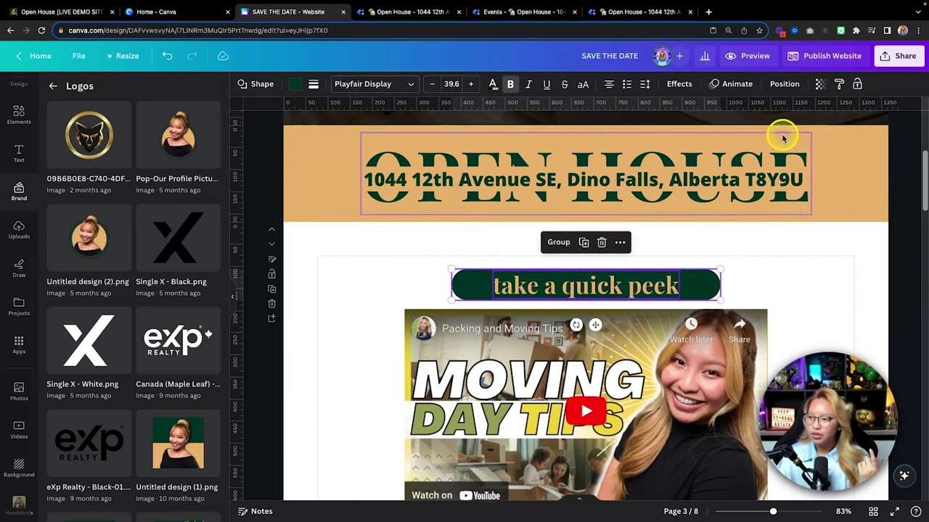
click(858, 86)
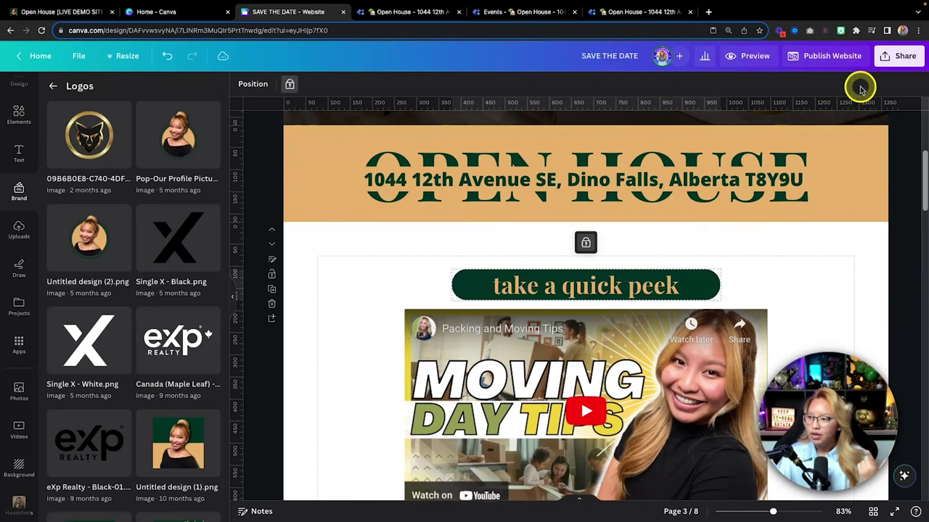
- Unlock the "take a quick peek" text and its green pill shape on page 3, group them and lock the group
click(585, 247)
click(560, 242)
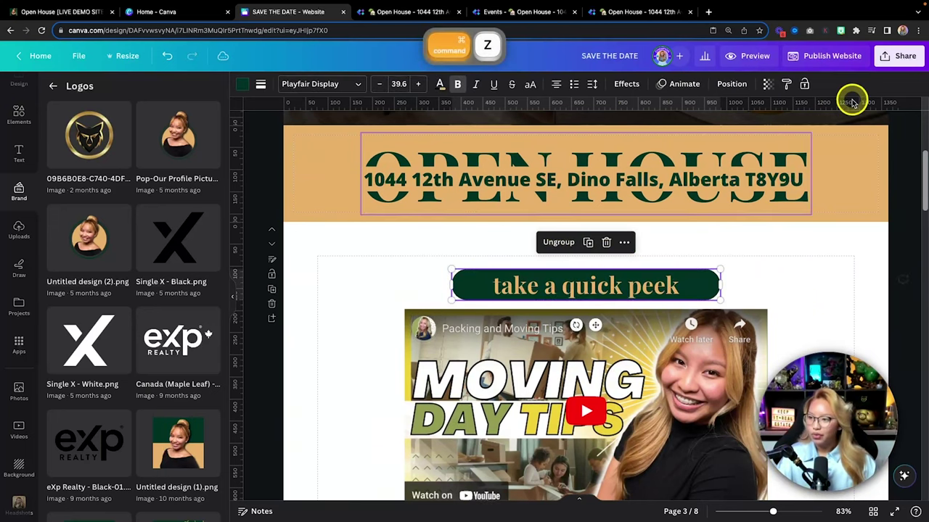
click(804, 84)
- Select the OPEN HOUSE heading together with the address text on page 2 and lock both
scroll(815, 201, down, 1)
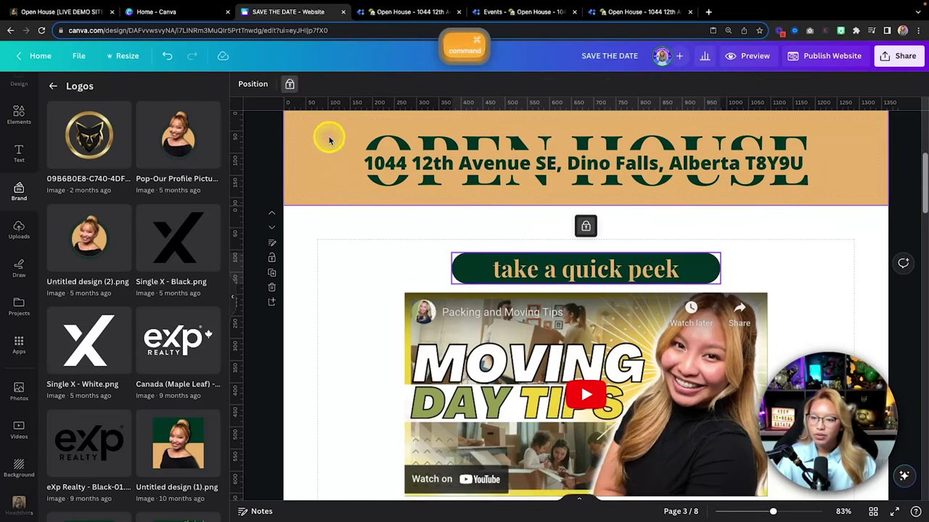
drag(329, 139, 871, 186)
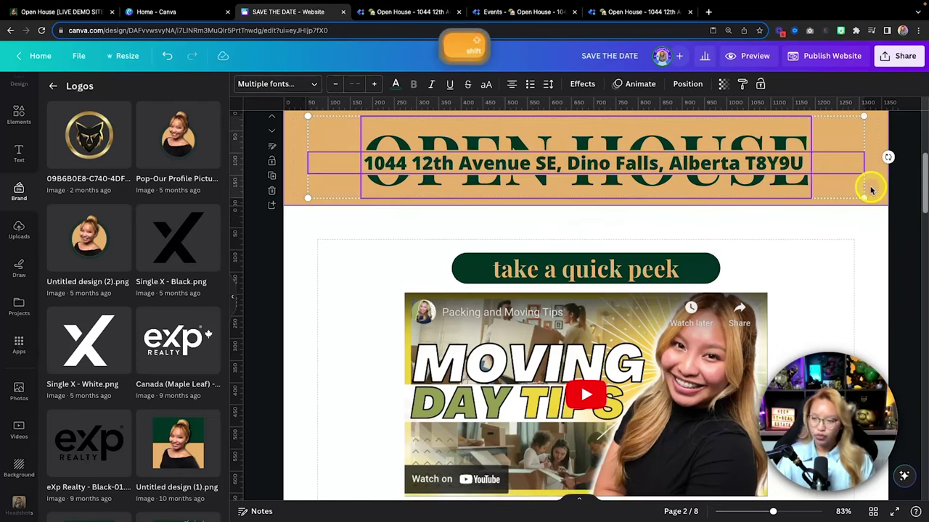
click(761, 84)
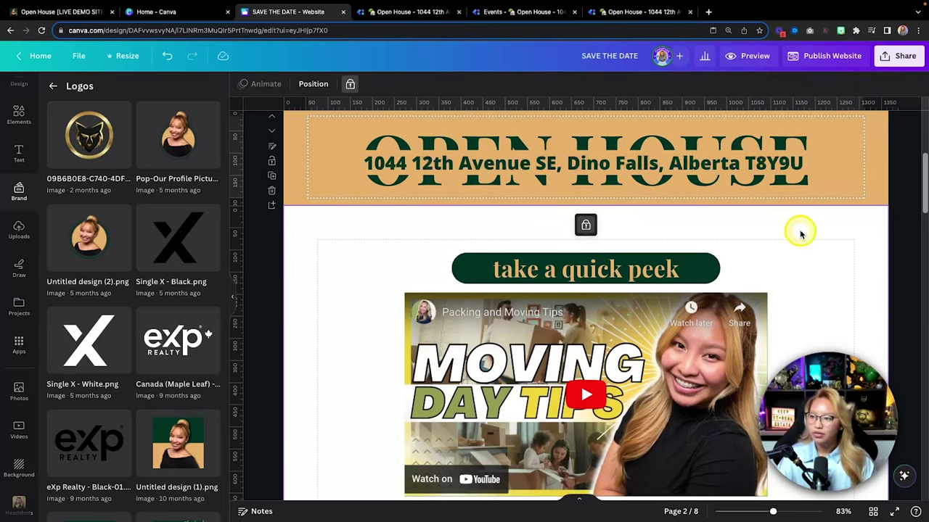
- Preview the website in mobile view and look through its layout with Resize on mobile off
scroll(800, 233, up, 5)
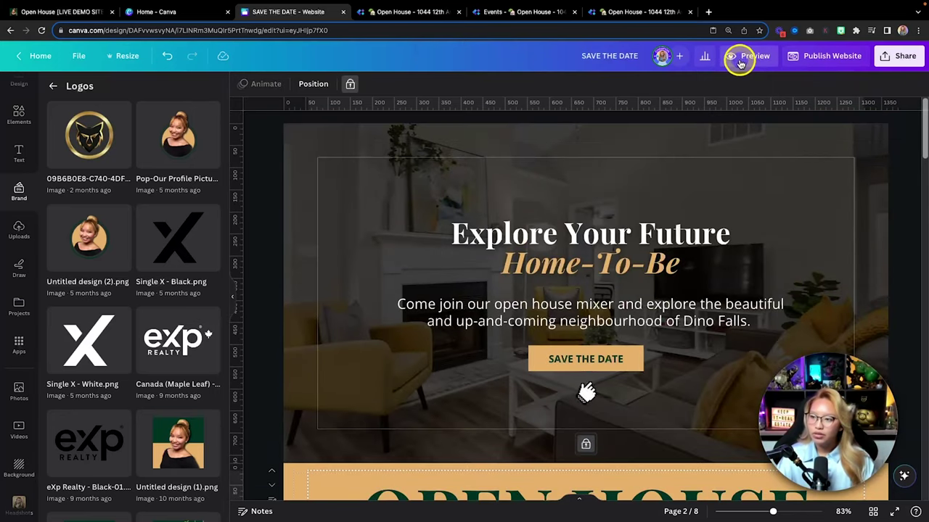
click(742, 61)
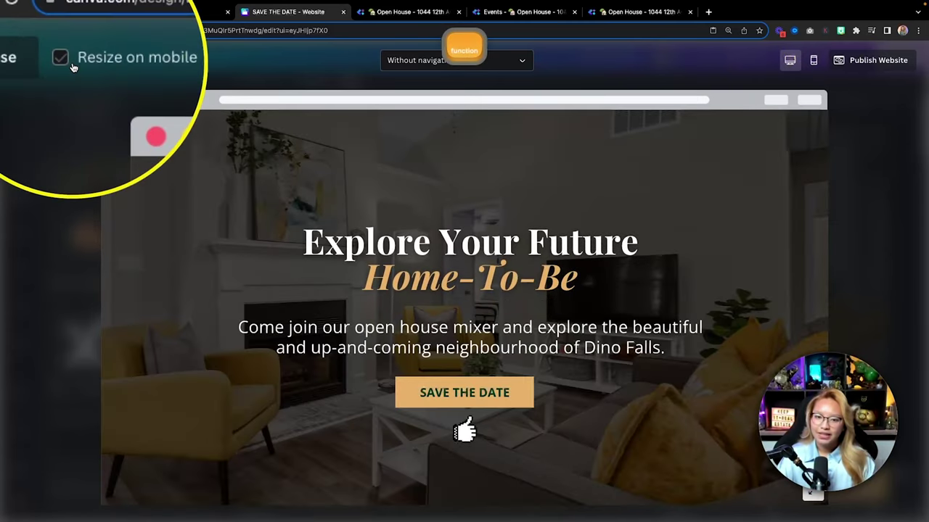
click(816, 62)
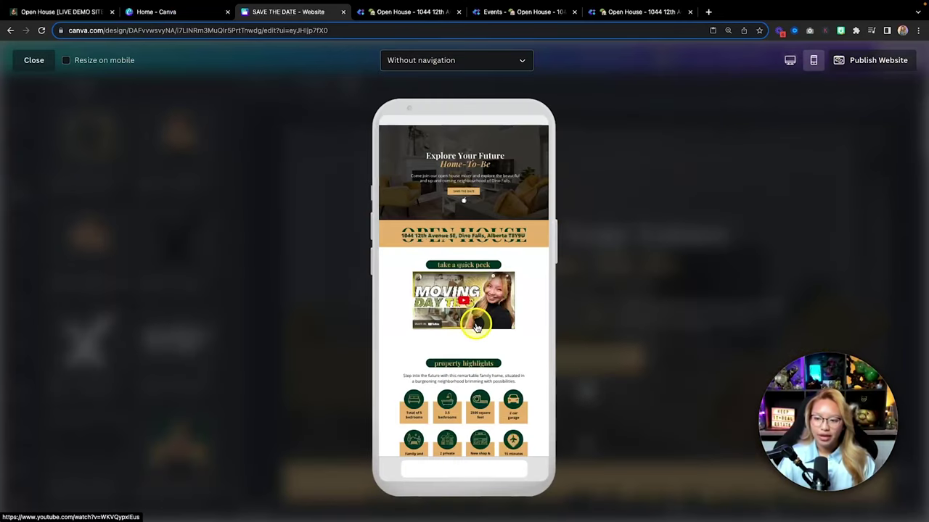
scroll(519, 327, down, 10)
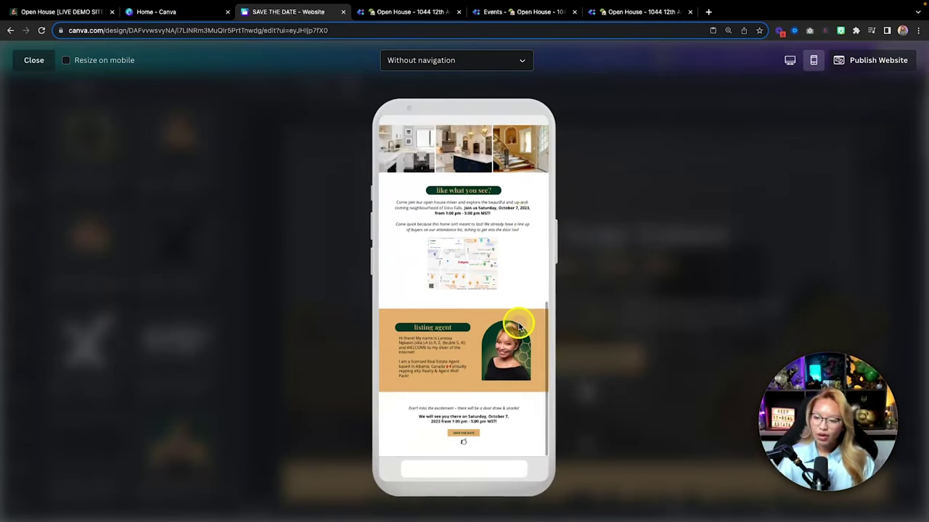
scroll(519, 327, up, 10)
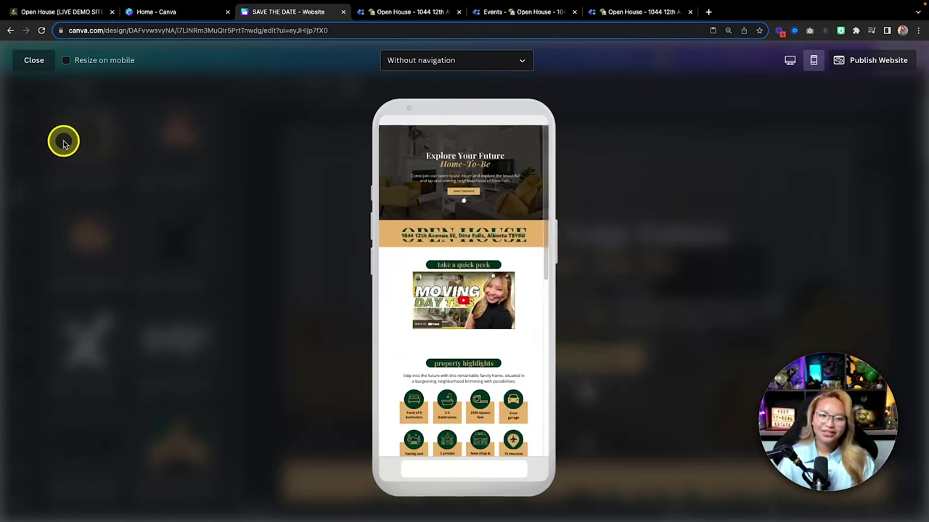
- Turn on Resize on mobile and review the resized phone layout from the hero section to the closing SAVE THE DATE button
click(65, 62)
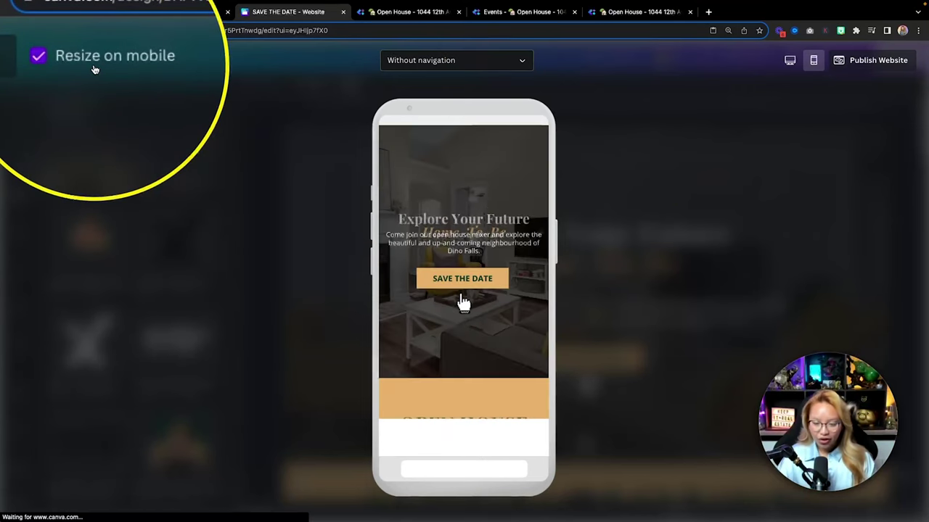
scroll(476, 276, down, 5)
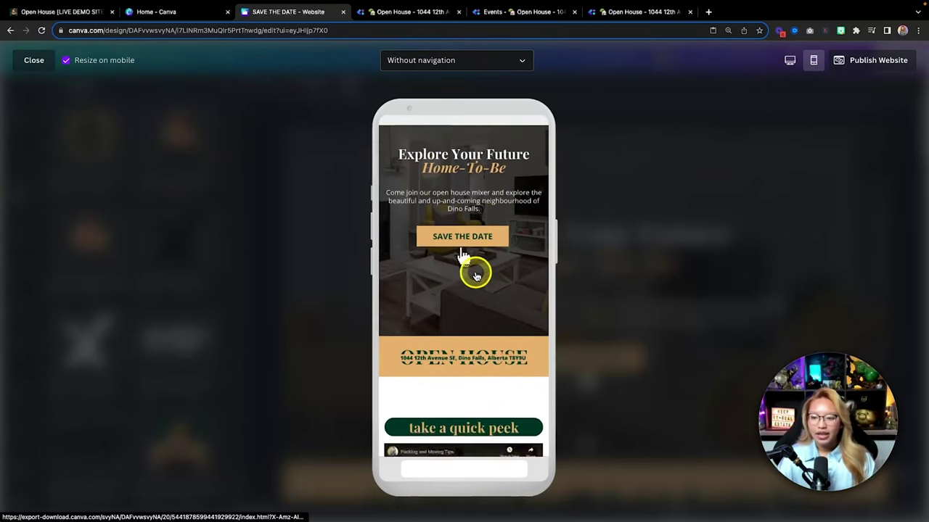
scroll(476, 277, down, 5)
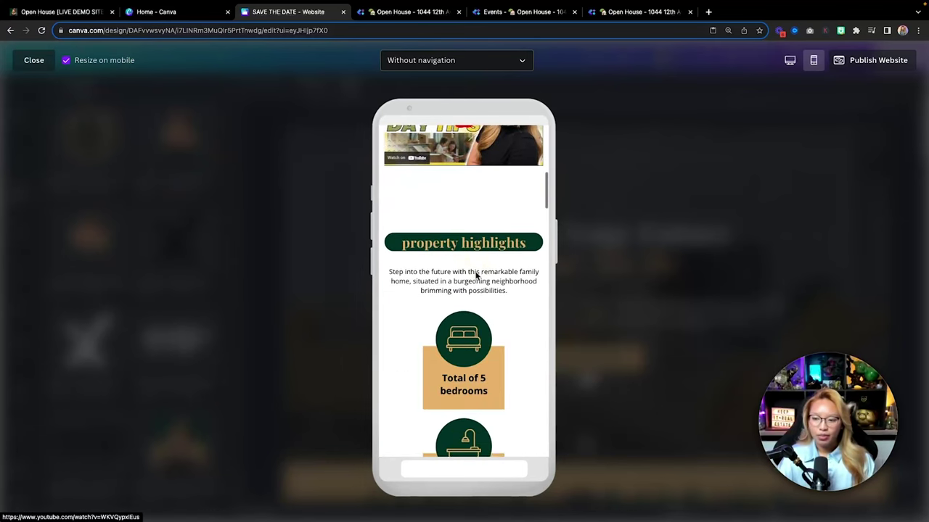
scroll(475, 272, down, 5)
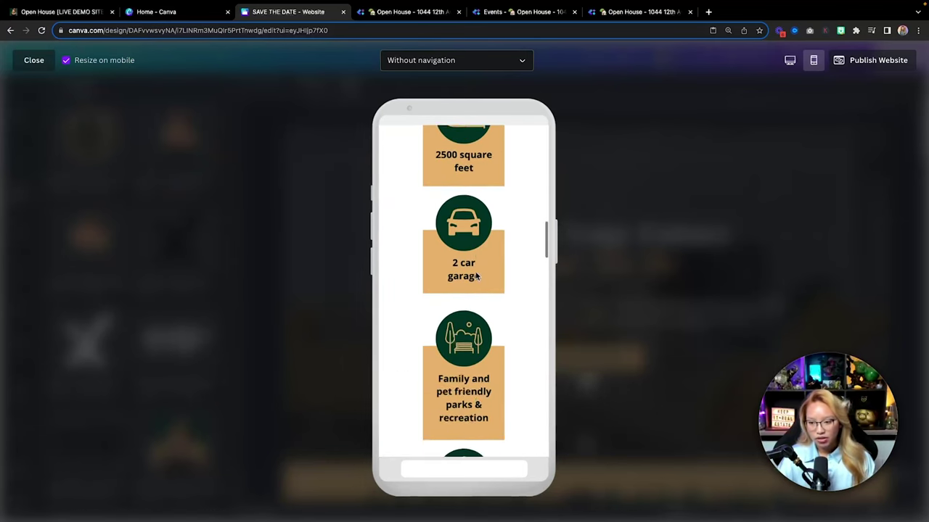
scroll(476, 276, down, 5)
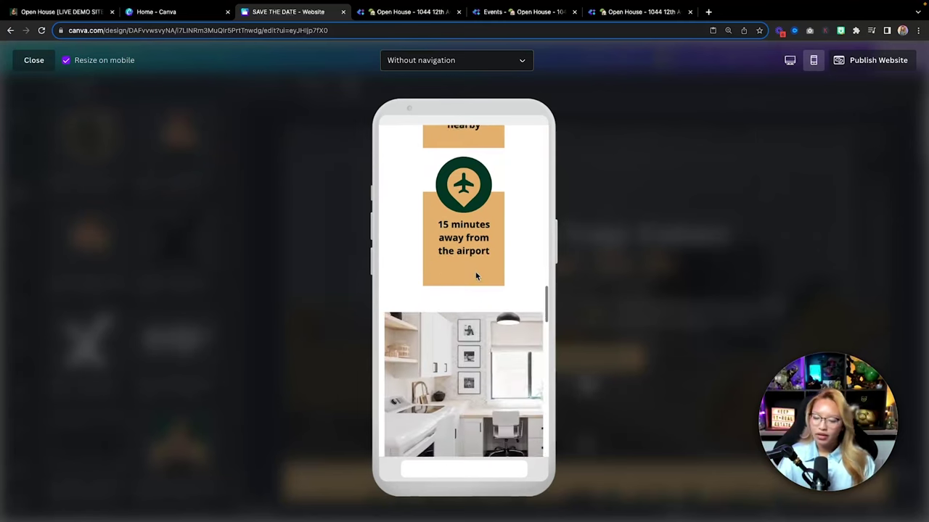
scroll(476, 275, down, 5)
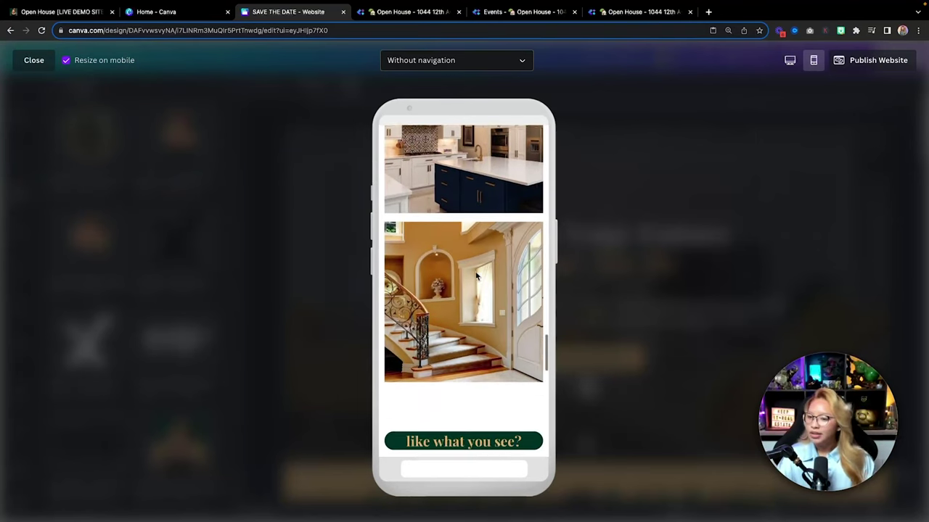
scroll(476, 276, down, 5)
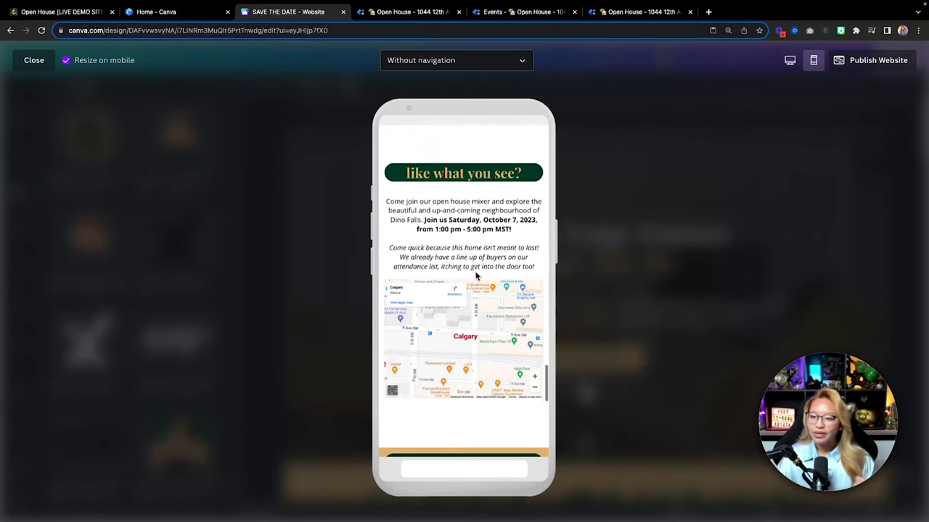
scroll(476, 272, down, 4)
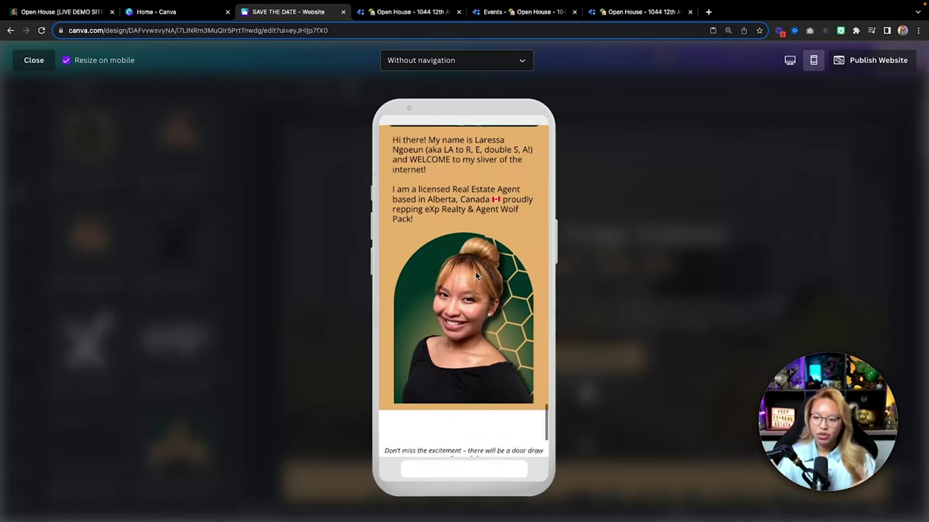
scroll(476, 276, up, 15)
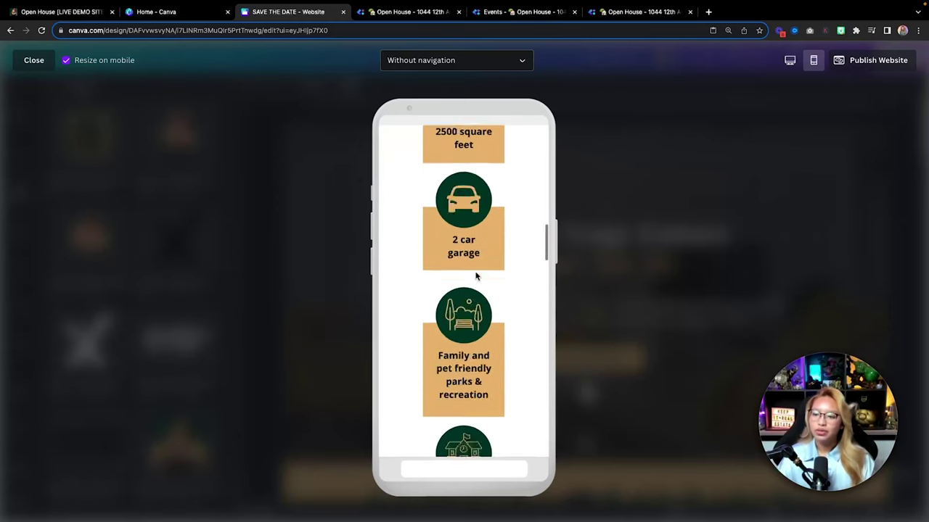
click(511, 276)
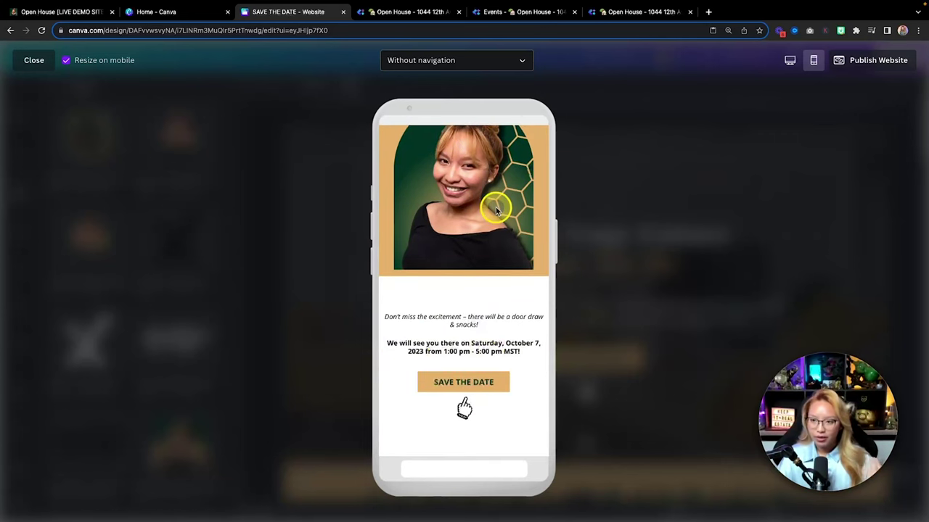
scroll(497, 211, up, 10)
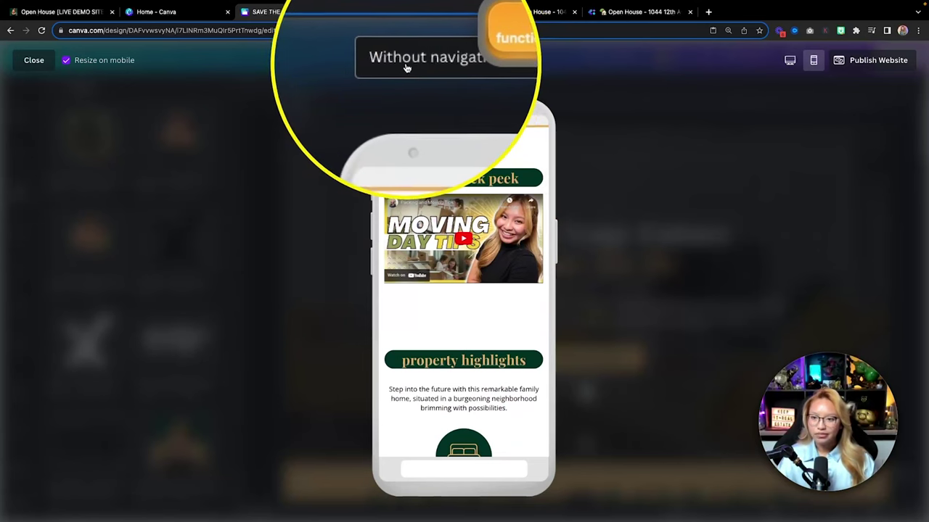
- Try the preview option With navigation, follow the CTA link, and set the option back to Without navigation
click(421, 64)
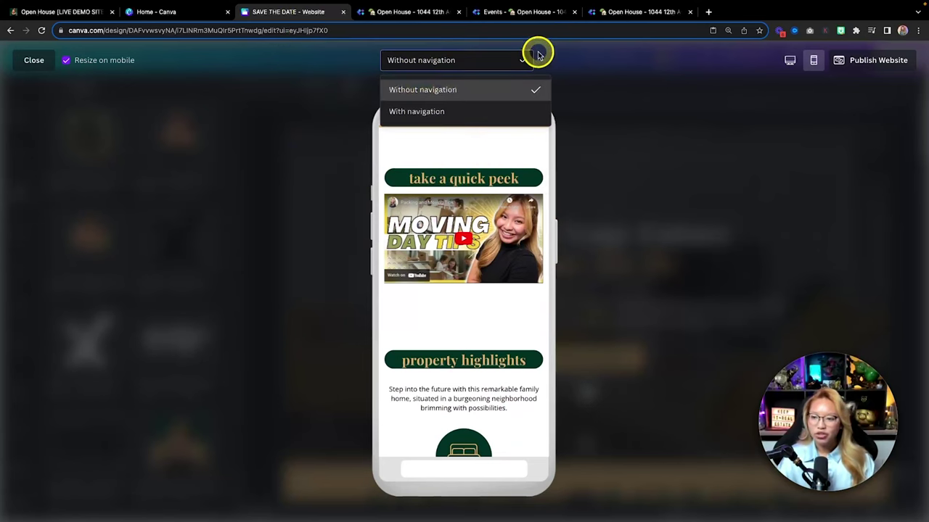
click(512, 113)
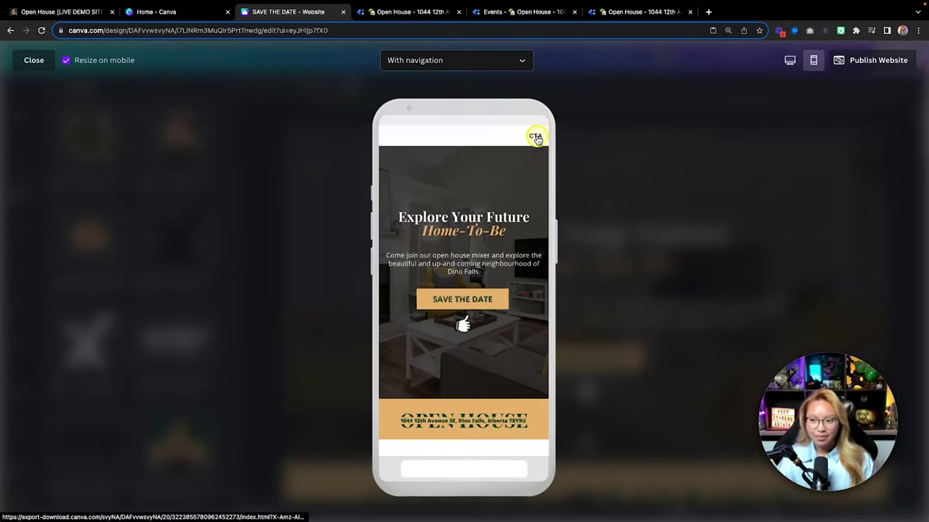
click(535, 138)
scroll(508, 178, up, 5)
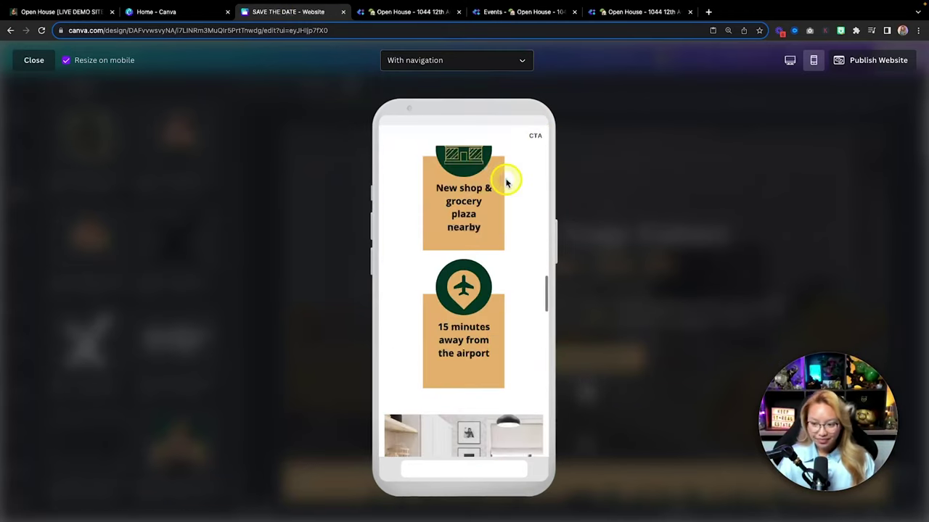
scroll(504, 226, up, 8)
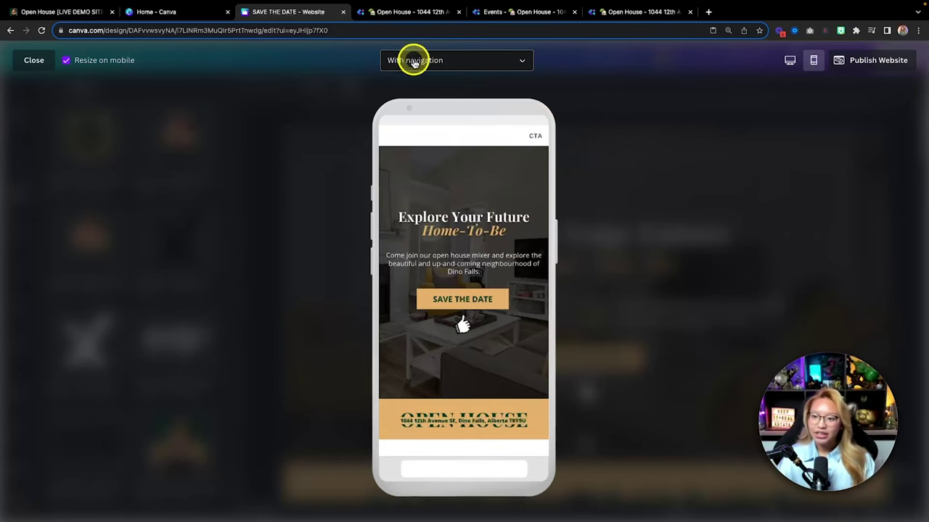
click(433, 64)
click(436, 90)
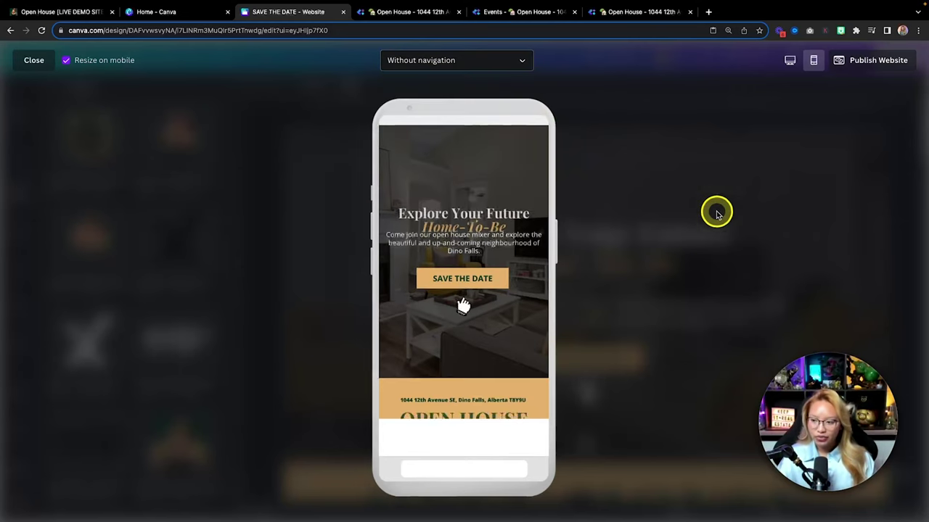
- Close the preview, look over the pages in grid view, and open page 1 for editing
click(34, 61)
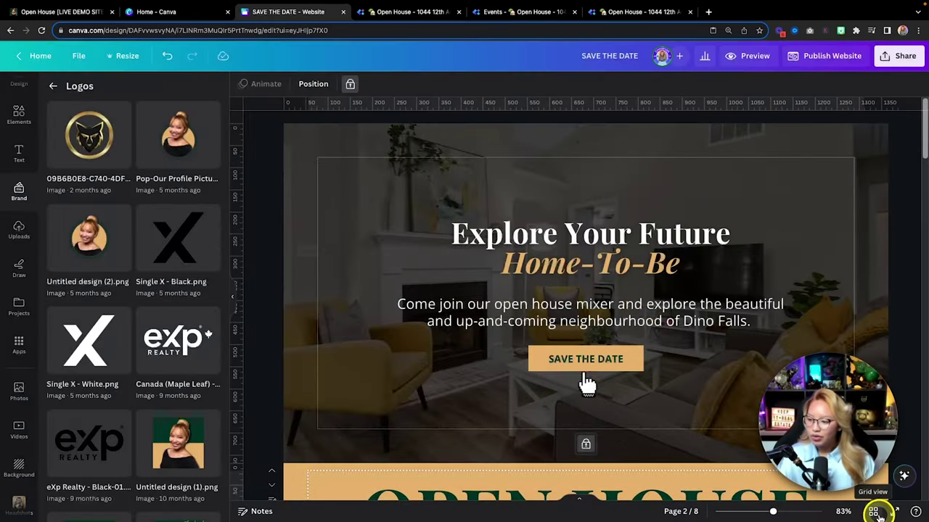
click(873, 512)
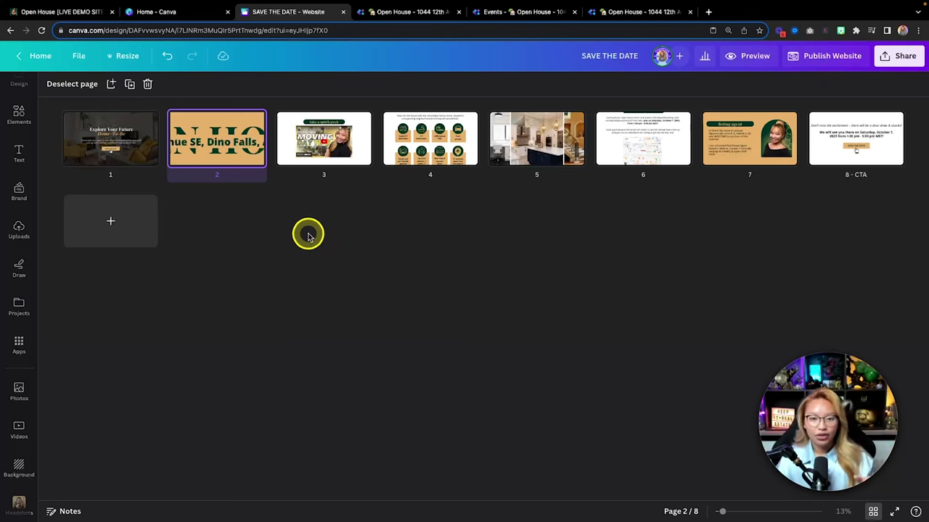
double_click(132, 157)
- Zoom the canvas out to 42% and examine the website's pages from the hero section down to the closing call to action
scroll(599, 196, down, 3)
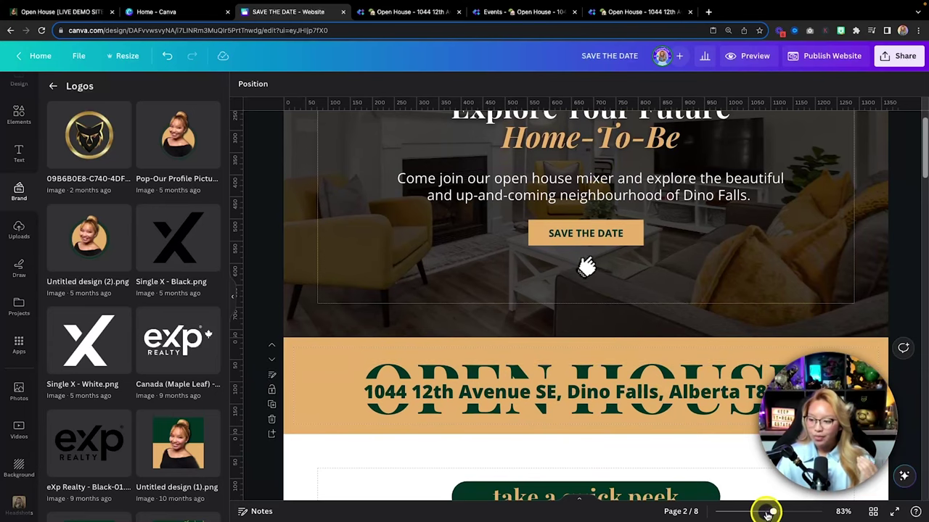
drag(767, 514, 755, 512)
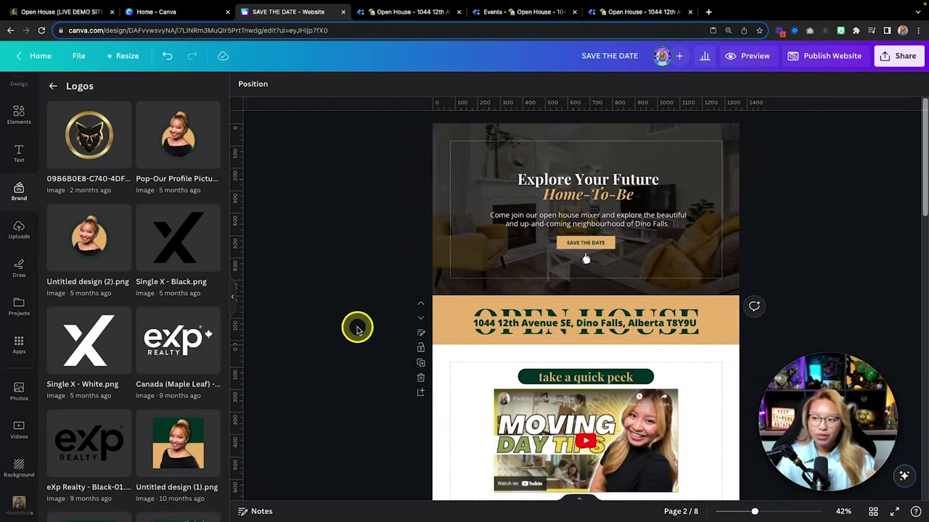
scroll(356, 330, down, 10)
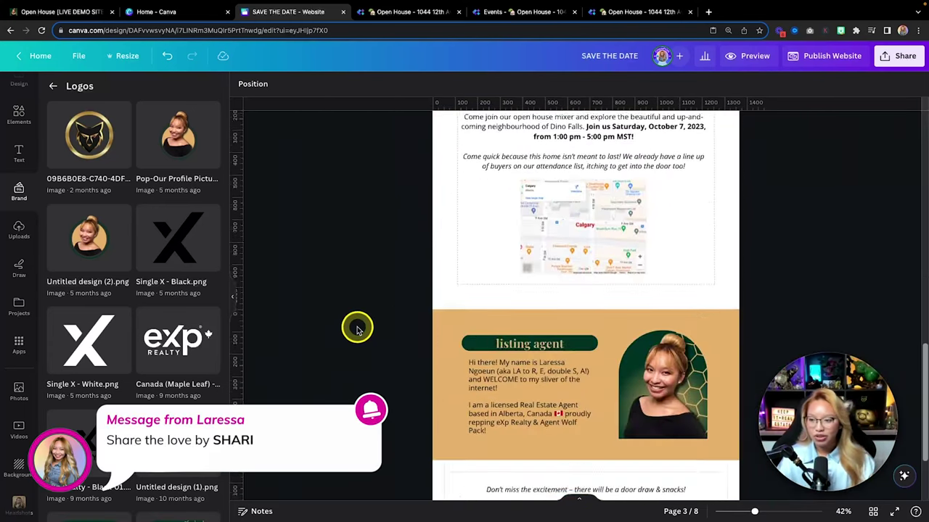
scroll(357, 330, down, 2)
scroll(357, 330, up, 6)
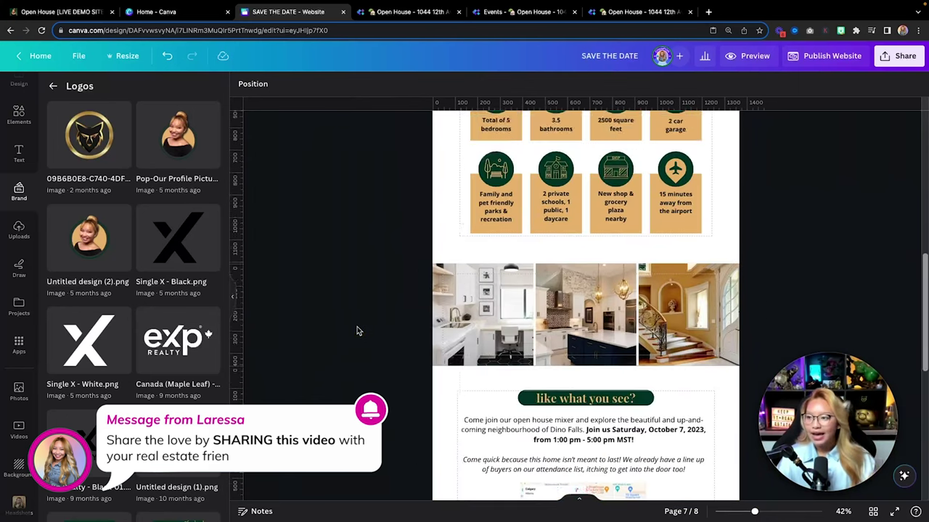
scroll(357, 331, up, 10)
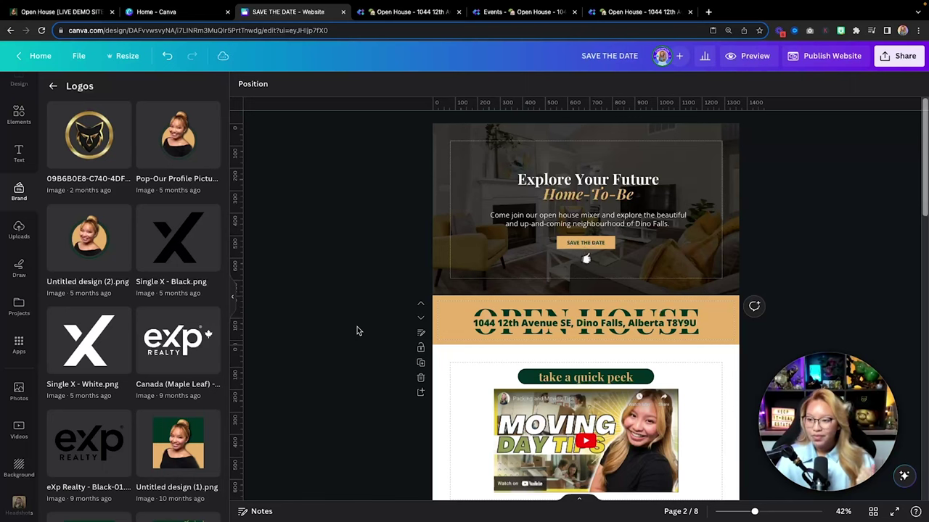
click(356, 316)
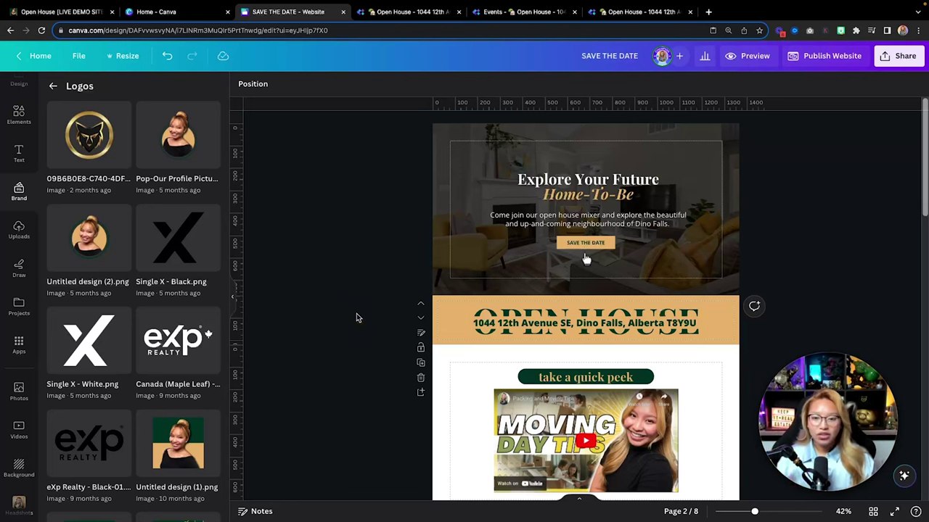
click(369, 277)
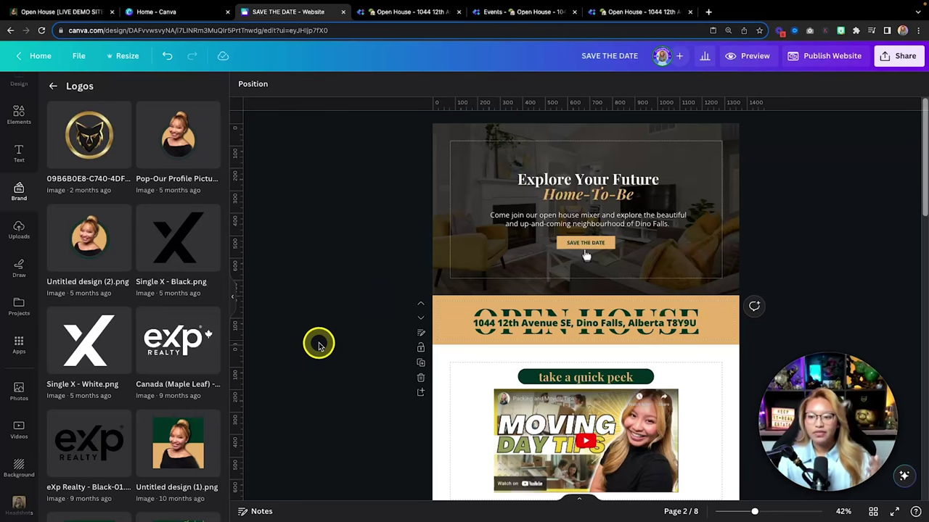
scroll(319, 345, down, 10)
scroll(319, 345, down, 5)
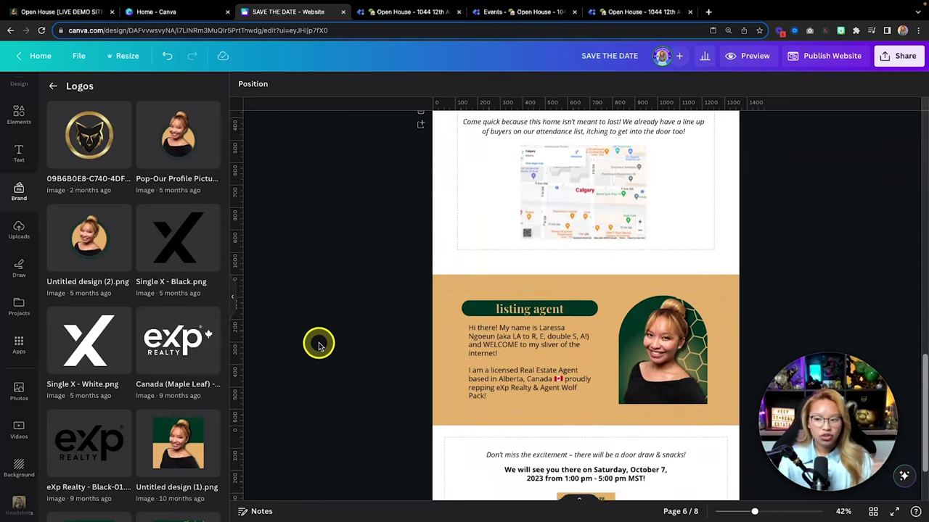
- Look over the website's lower pages up to the hero section and view the file options, including Make a copy
scroll(318, 347, up, 2)
scroll(319, 347, up, 1)
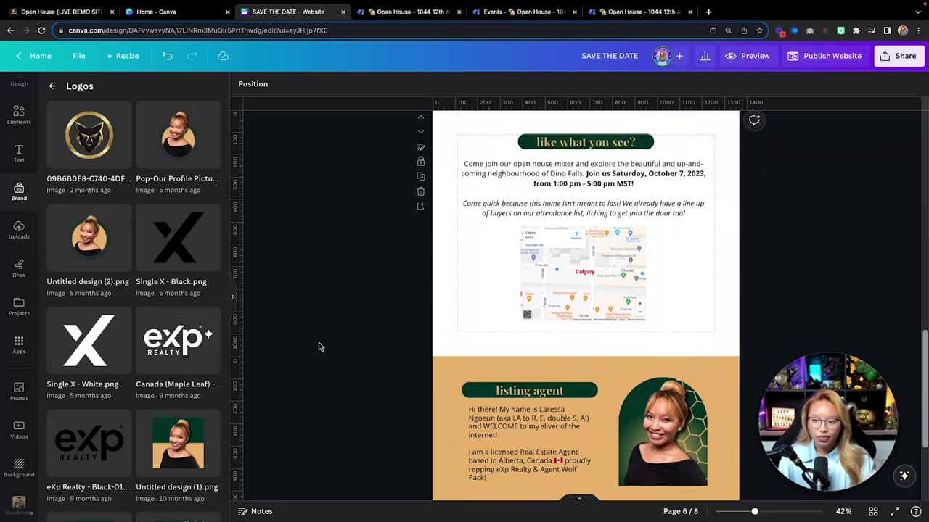
scroll(318, 346, down, 3)
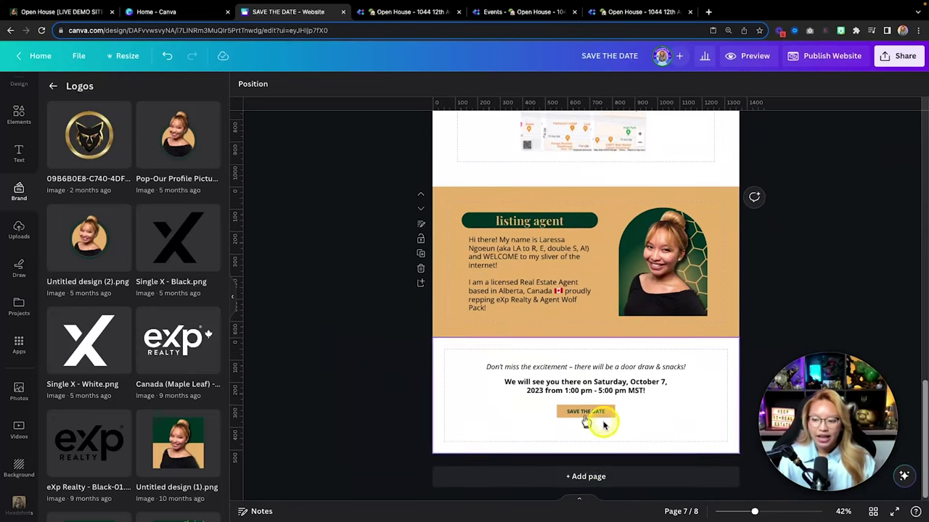
click(463, 346)
scroll(463, 346, up, 6)
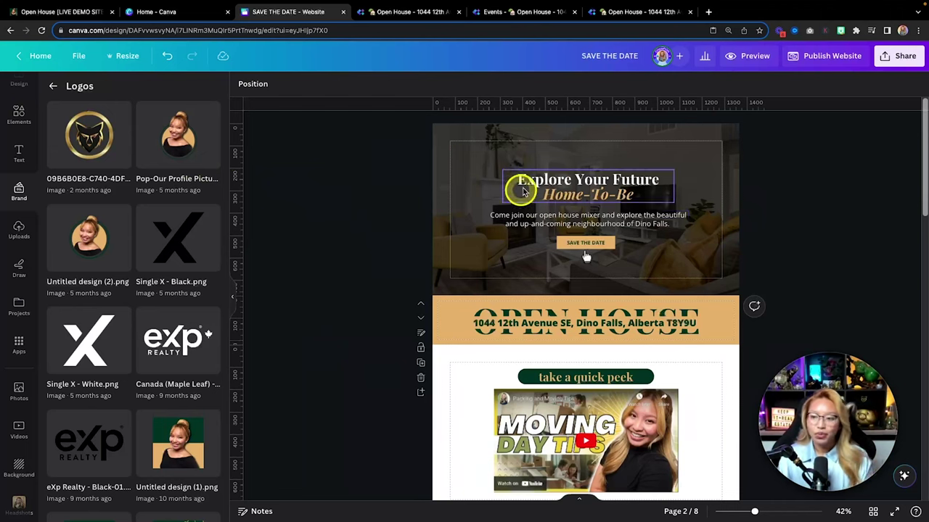
click(81, 57)
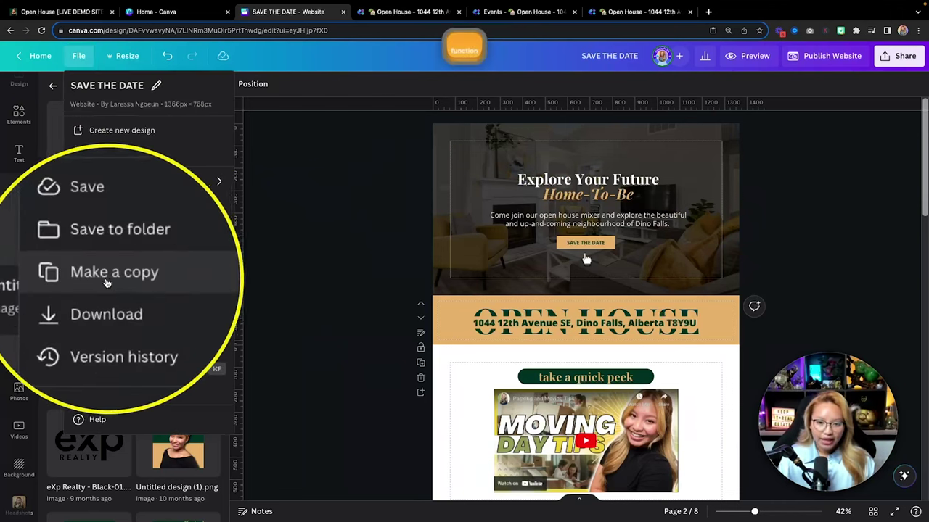
click(337, 250)
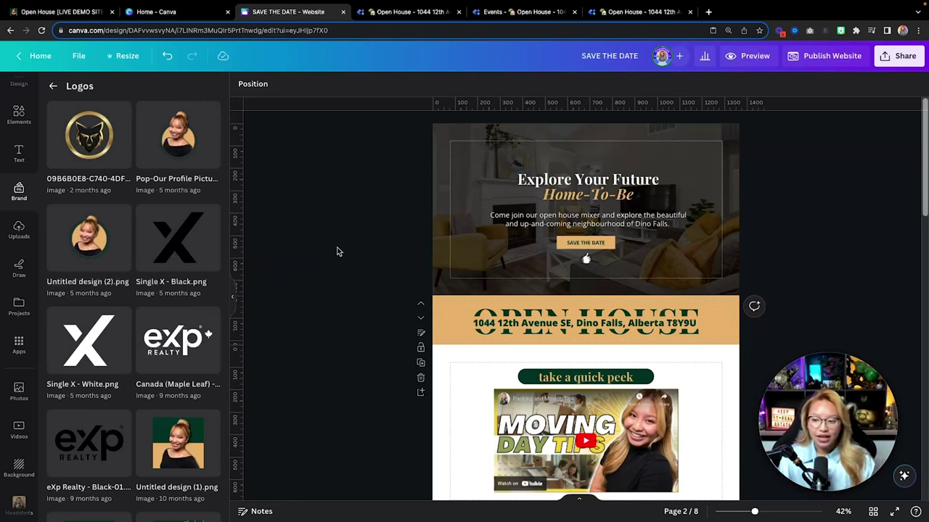
click(355, 276)
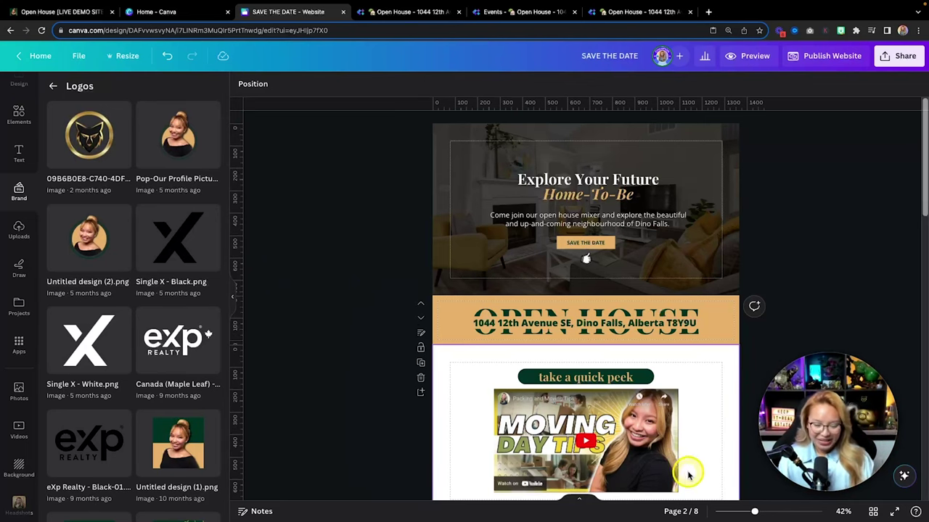
- Start publishing the website to a free Canva domain, with Resize on mobile and Without navigation, and continue to the review settings
drag(755, 512, 758, 512)
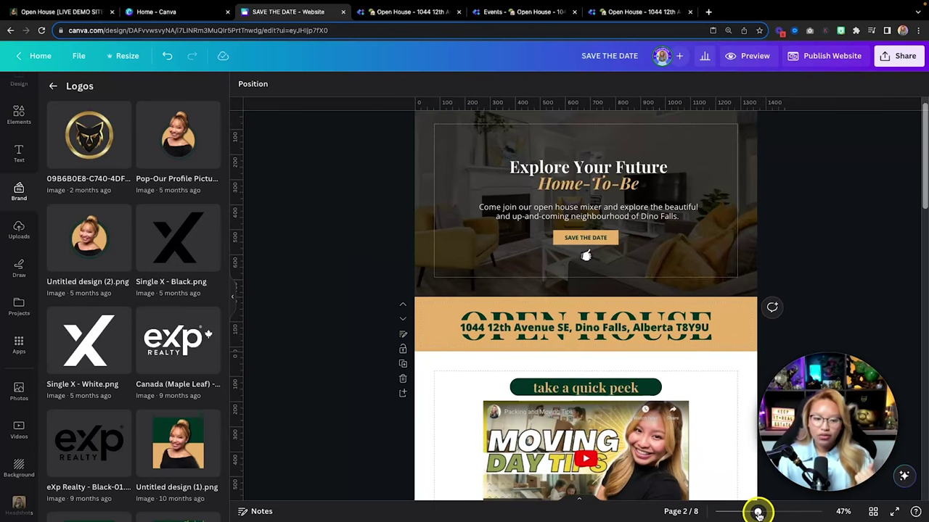
scroll(873, 194, up, 1)
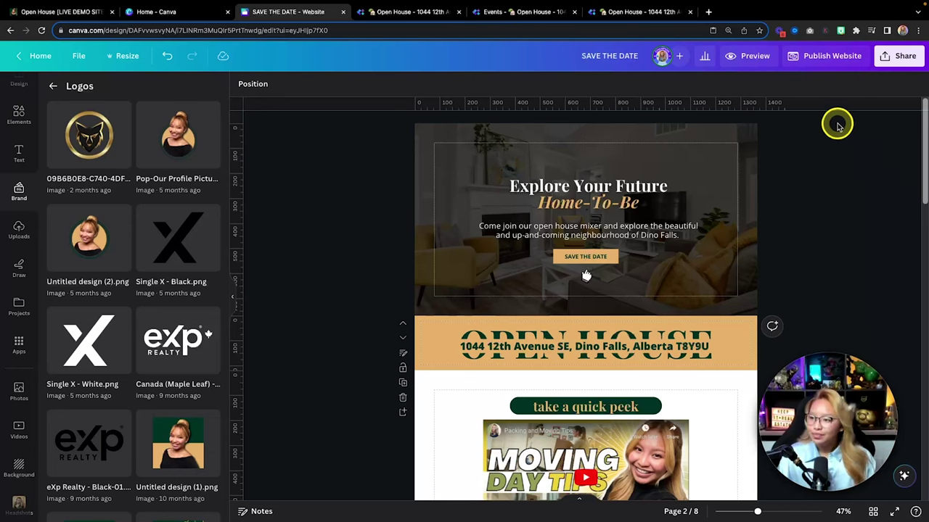
click(827, 64)
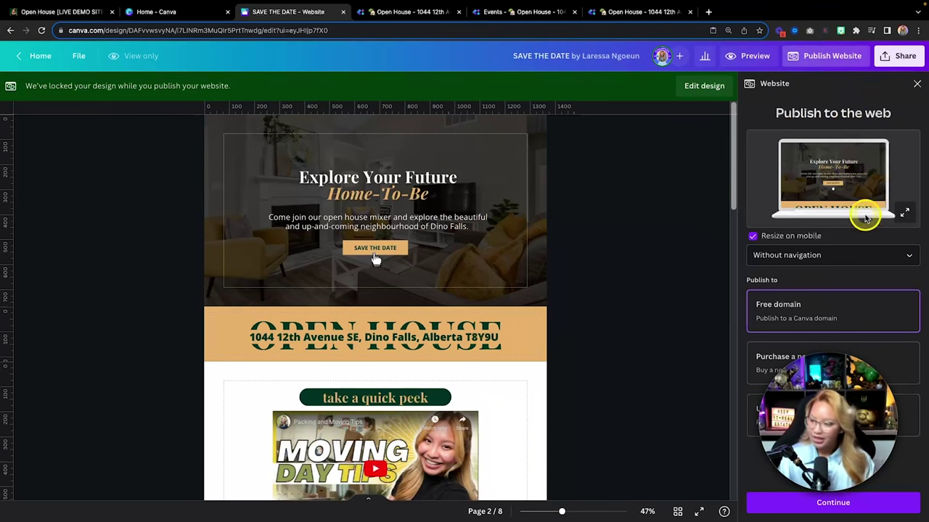
key(fn)
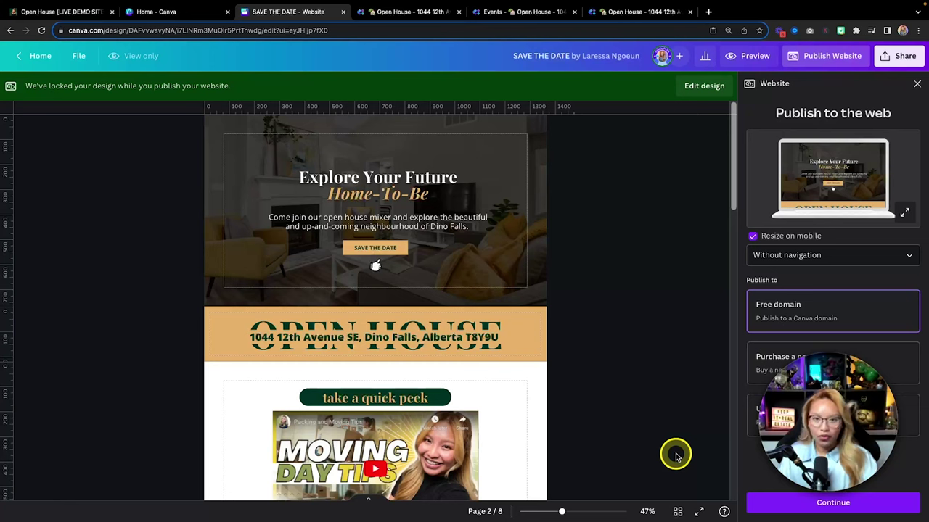
click(775, 507)
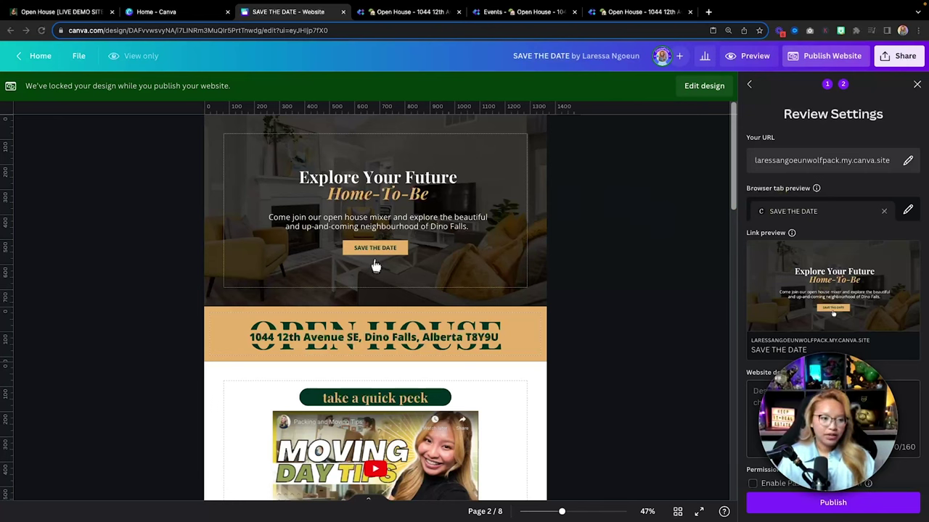
- Extend the website's browser tab title to SAVE THE DATE - followed by the copied property address
key(super+c)
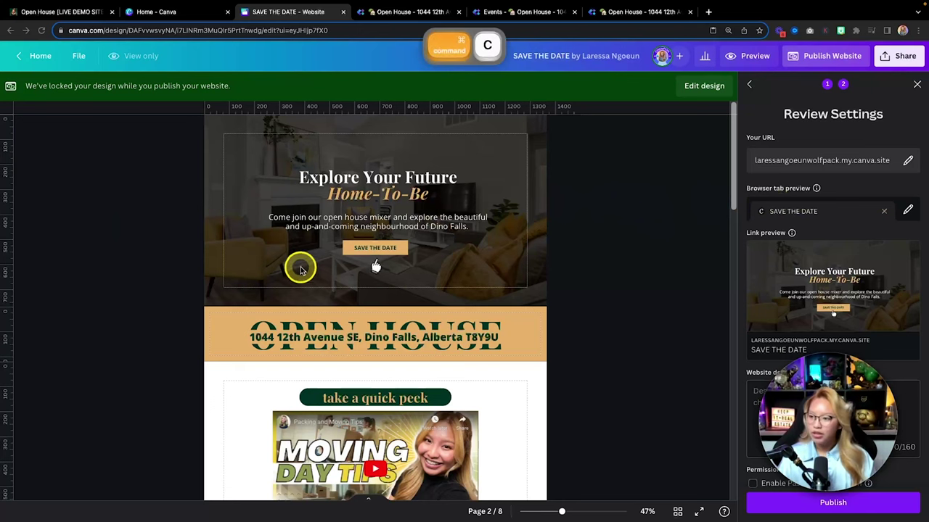
key(fn)
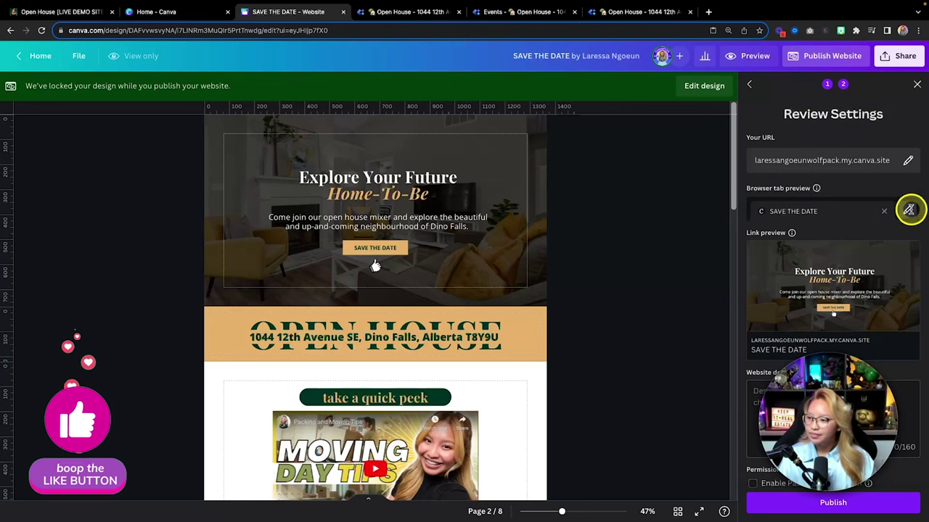
click(907, 211)
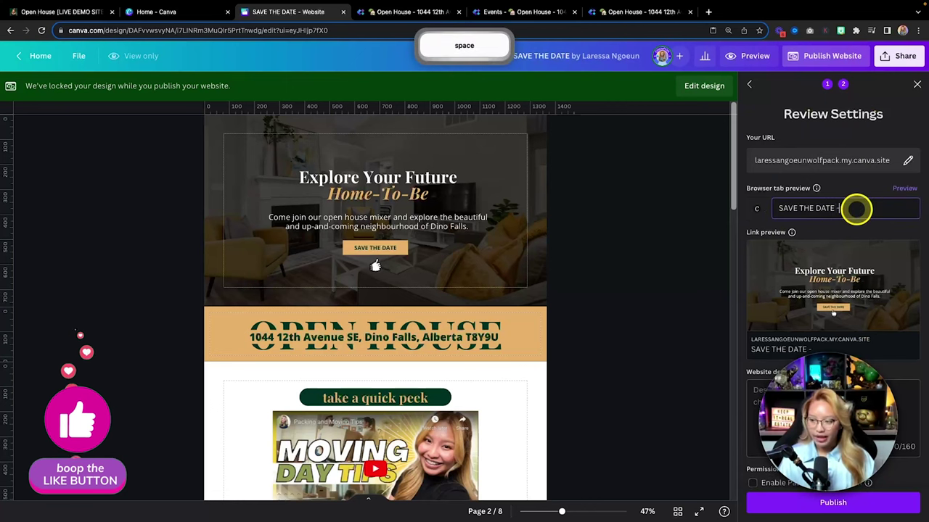
text(-)
key(super+v)
drag(844, 208, 762, 208)
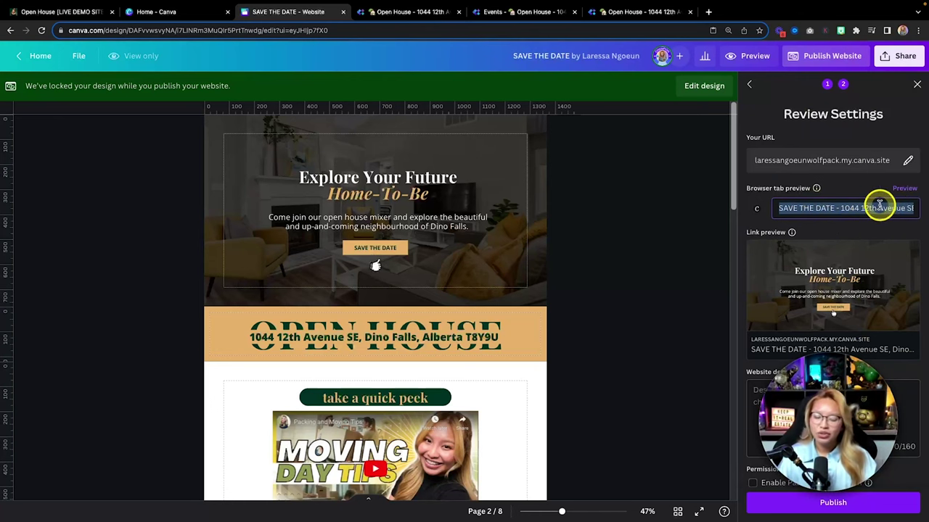
- Set the website's favicon to the brand logo showing the agent's portrait on the green honeycomb background
key(fn)
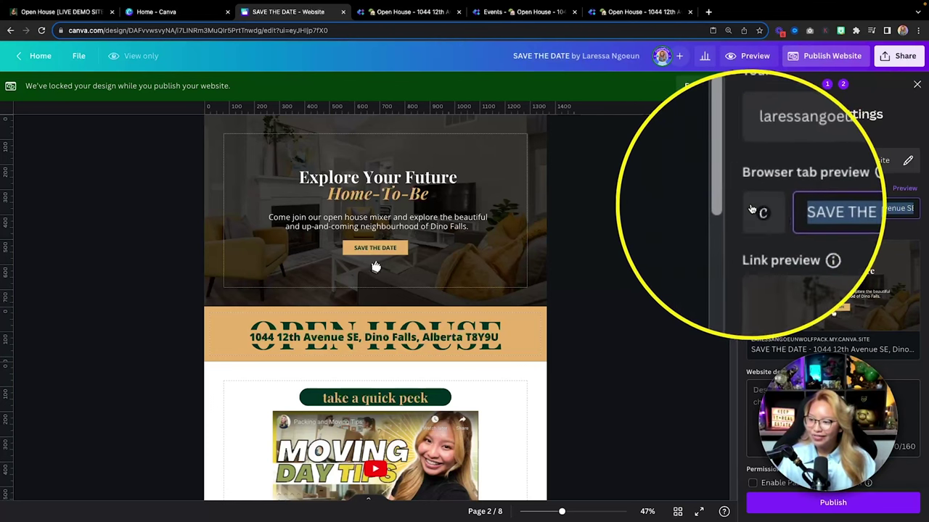
click(751, 208)
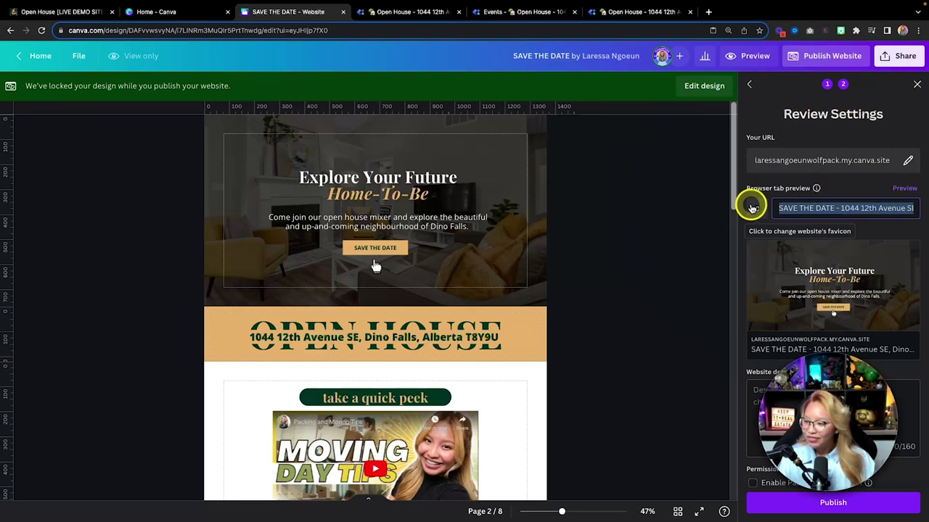
click(753, 208)
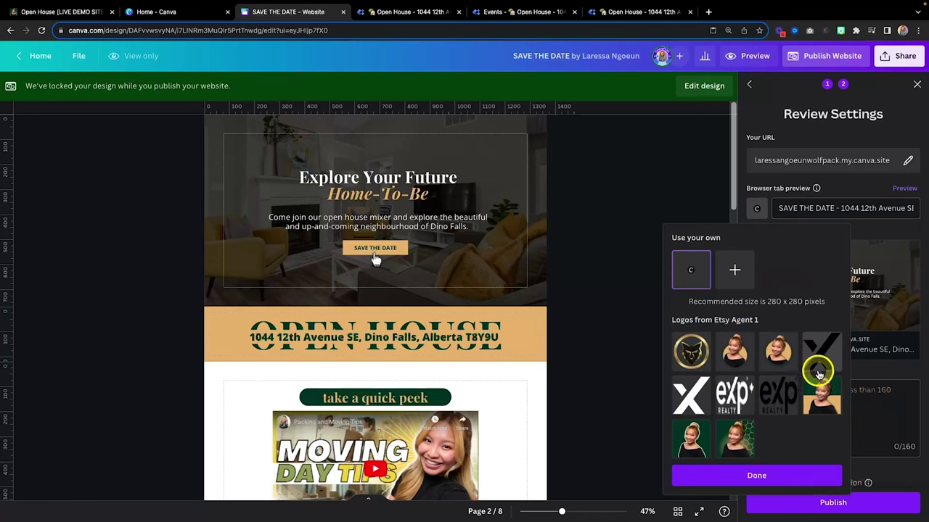
click(735, 439)
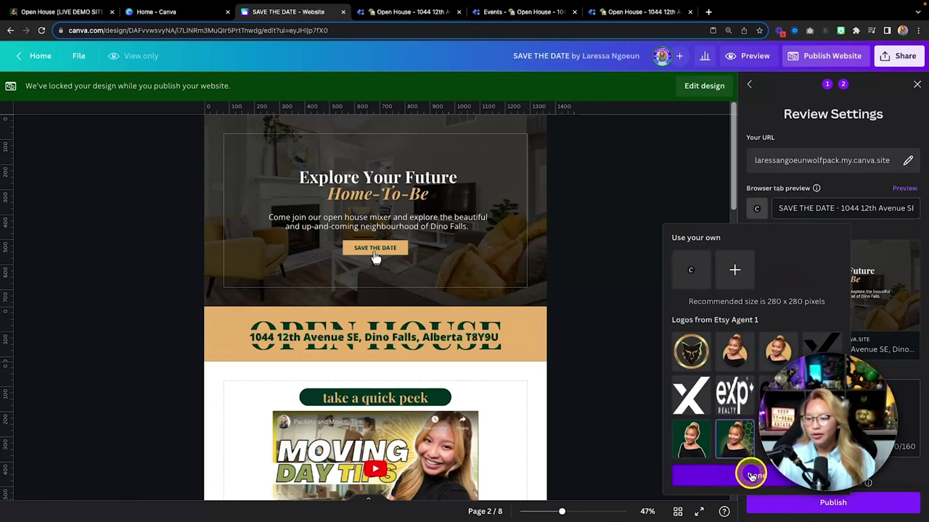
click(751, 476)
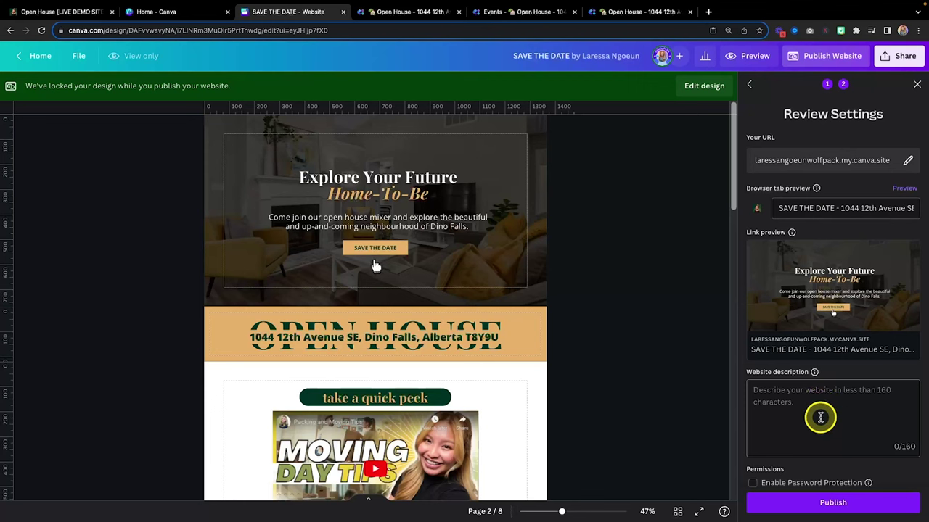
- Publish the website with the description left empty and open the live site
scroll(820, 417, down, 1)
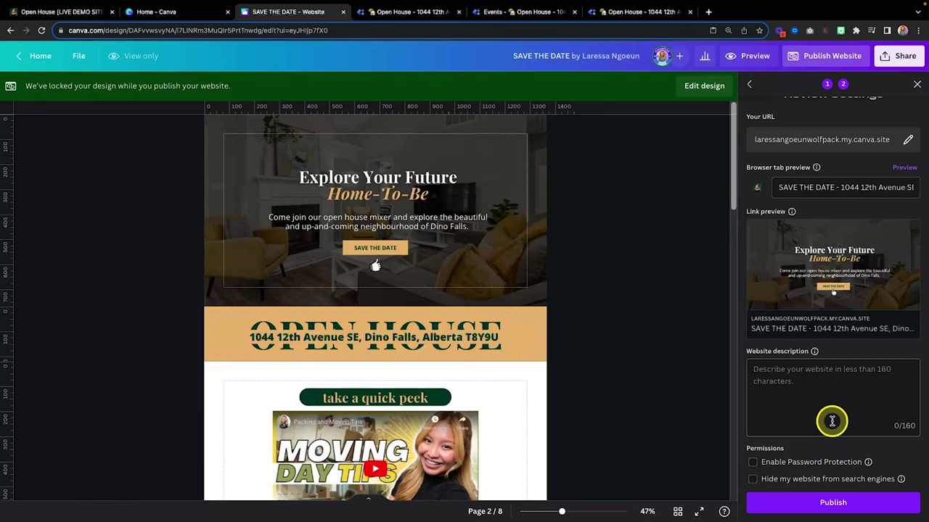
click(833, 504)
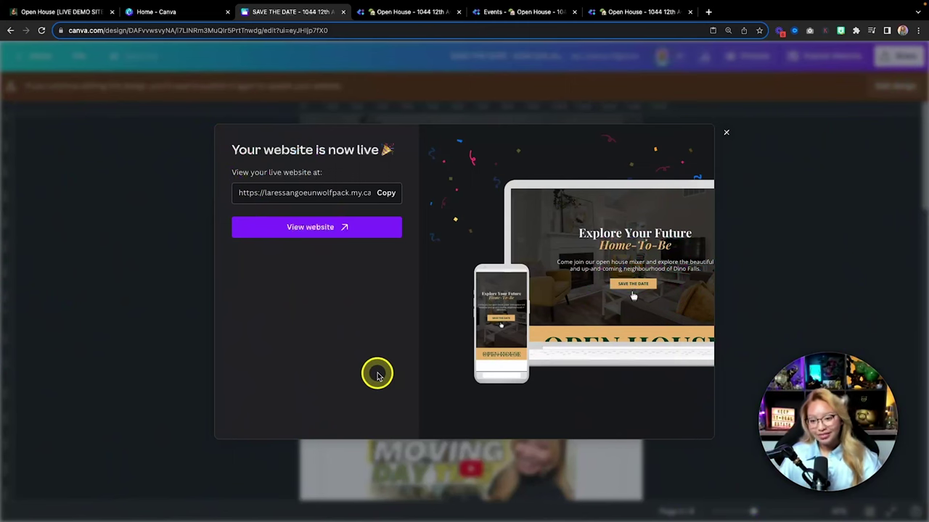
click(322, 228)
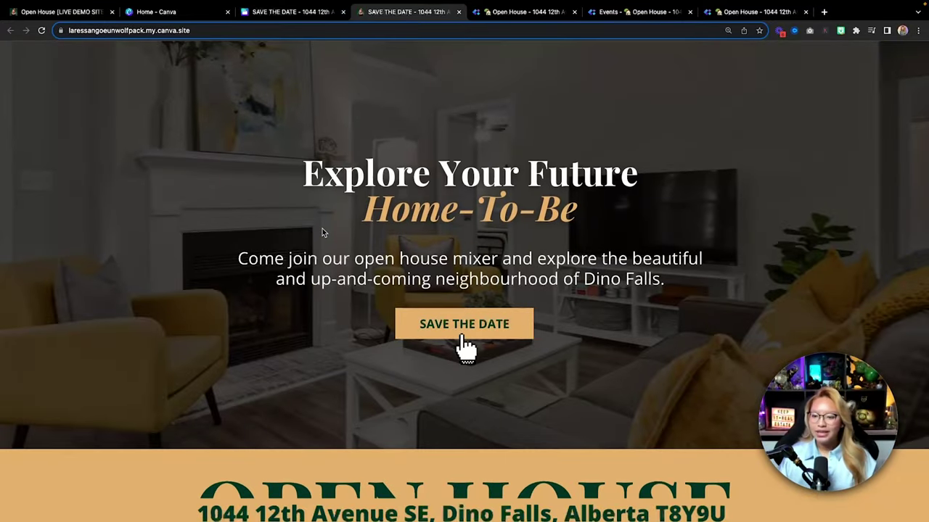
- Test the live site's SAVE THE DATE buttons through to the CalendarLink event page, and choose Google as the calendar
scroll(324, 233, down, 1)
click(435, 285)
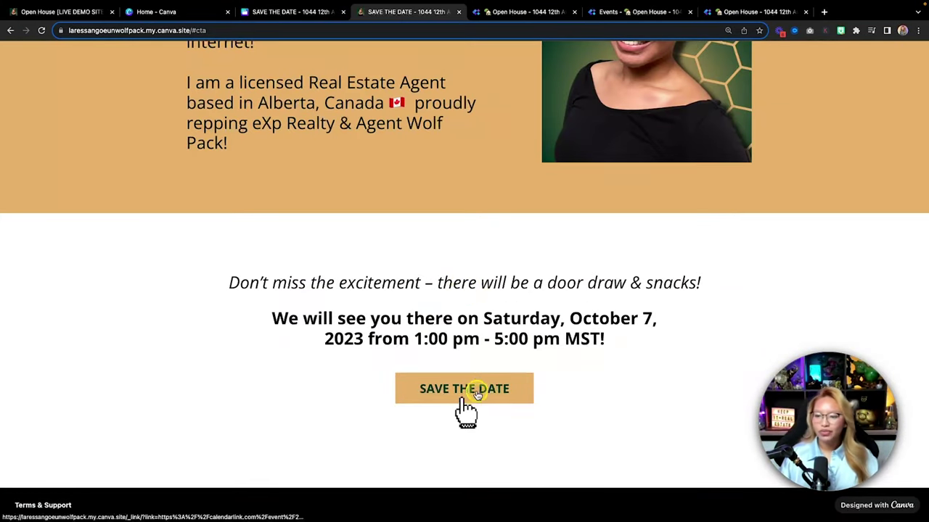
click(473, 392)
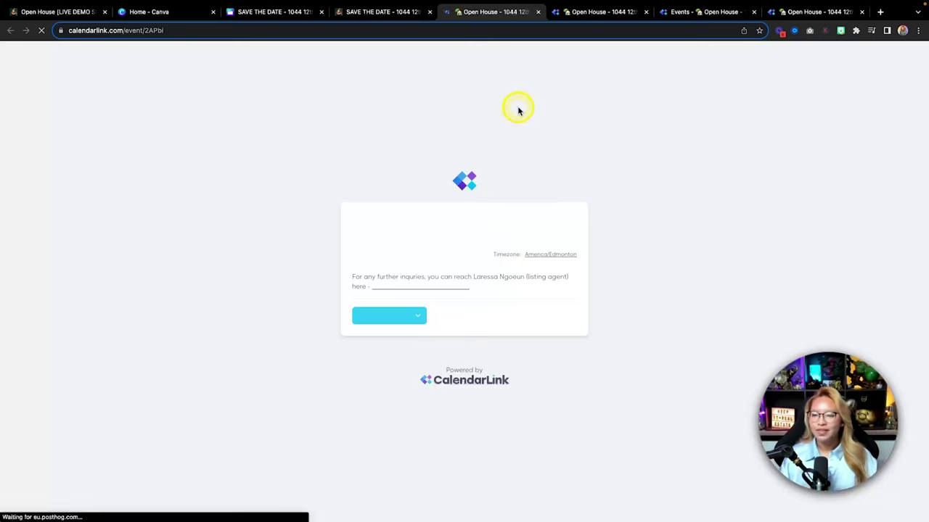
click(404, 315)
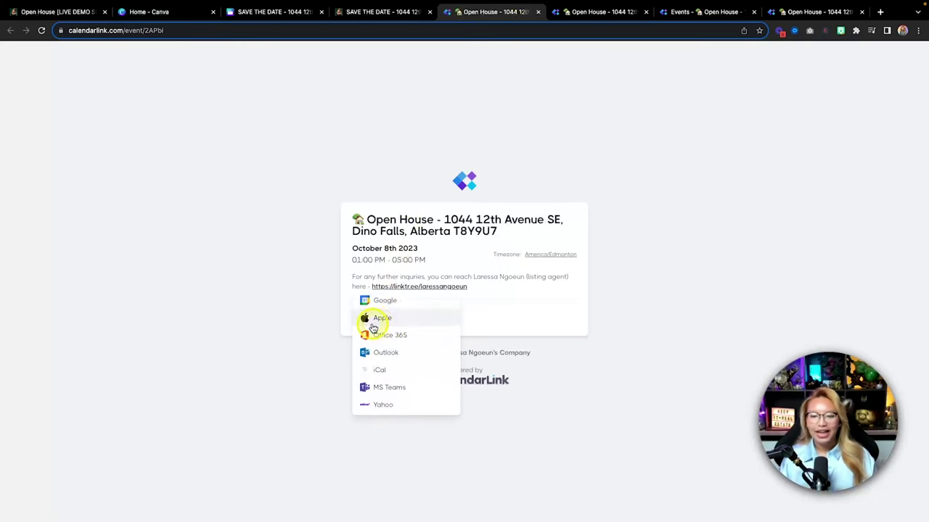
click(388, 300)
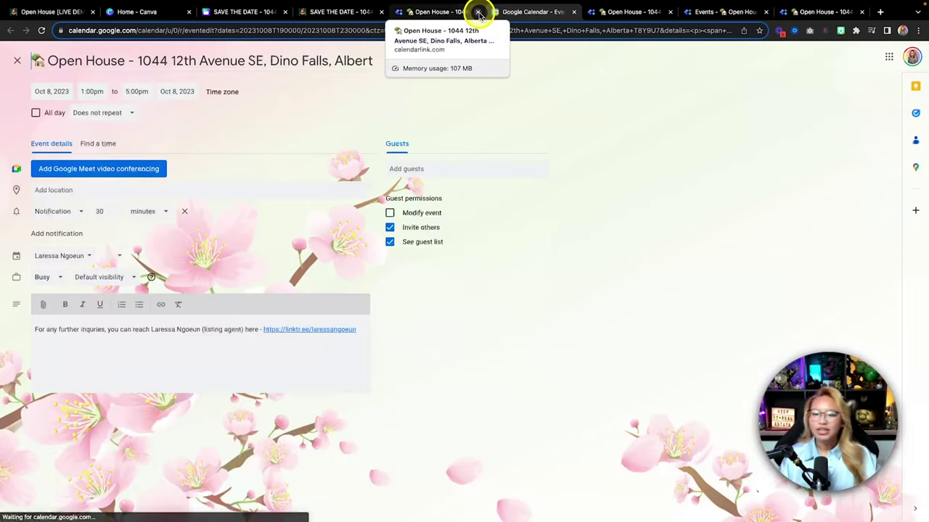
- Close the Google Calendar and CalendarLink browser tabs to return to the live website
click(479, 12)
click(479, 12)
click(479, 12)
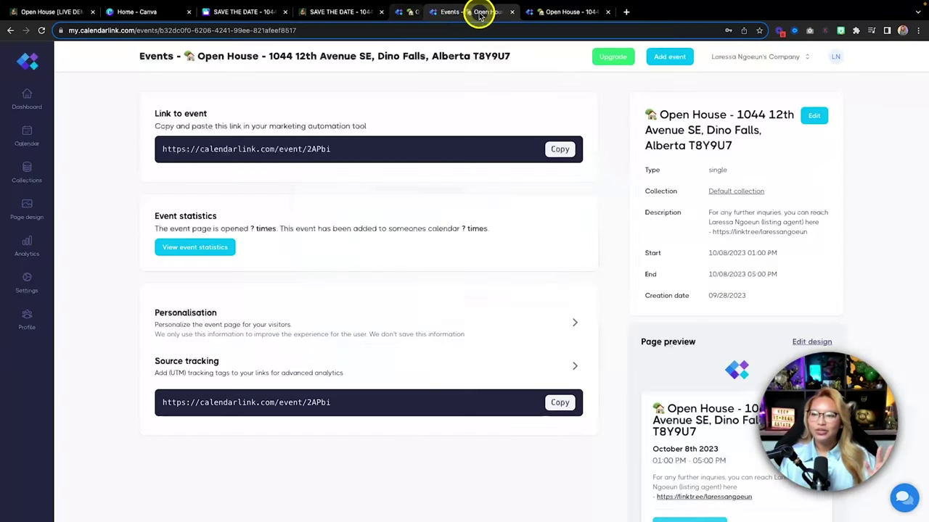
click(479, 12)
click(479, 13)
- Review the live site from the quick peek section to the open house invitation, and try its embedded video
scroll(438, 152, up, 15)
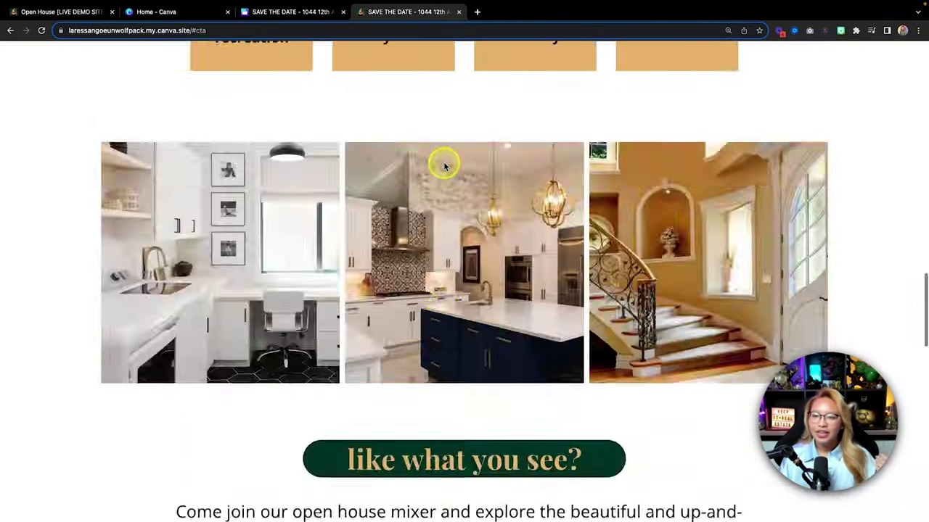
scroll(441, 162, down, 5)
scroll(445, 165, down, 4)
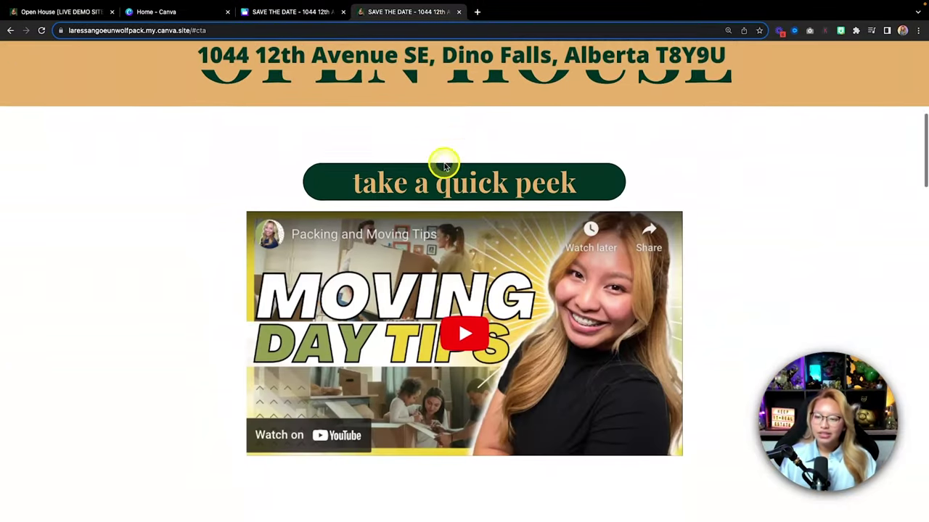
scroll(776, 253, down, 1)
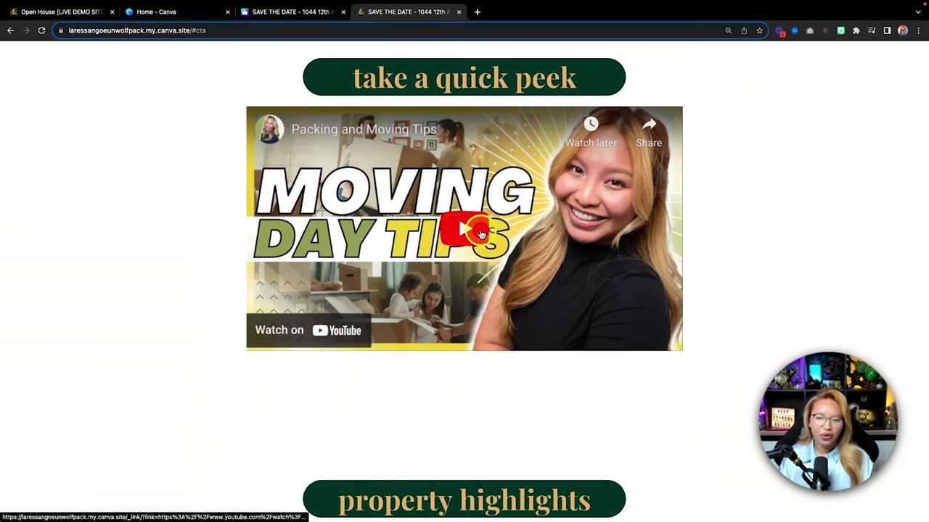
scroll(472, 230, up, 1)
click(479, 234)
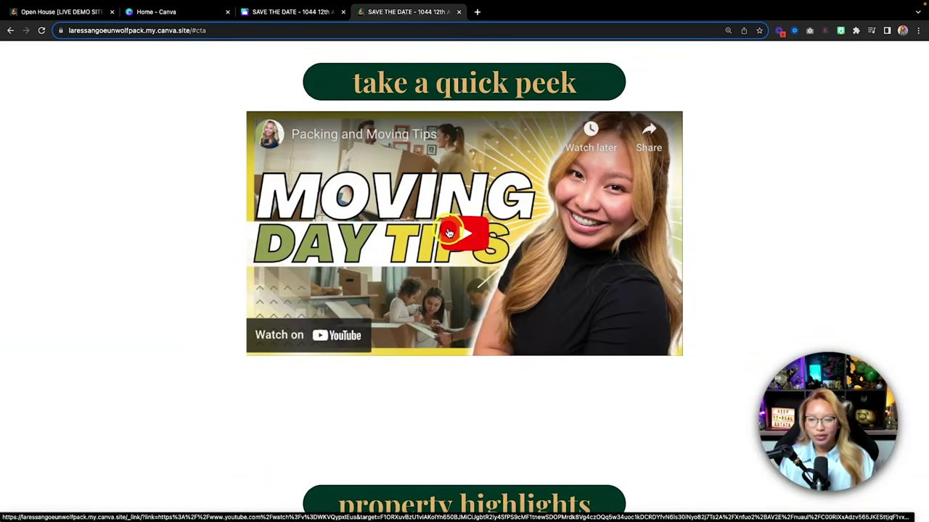
click(449, 233)
scroll(454, 243, down, 4)
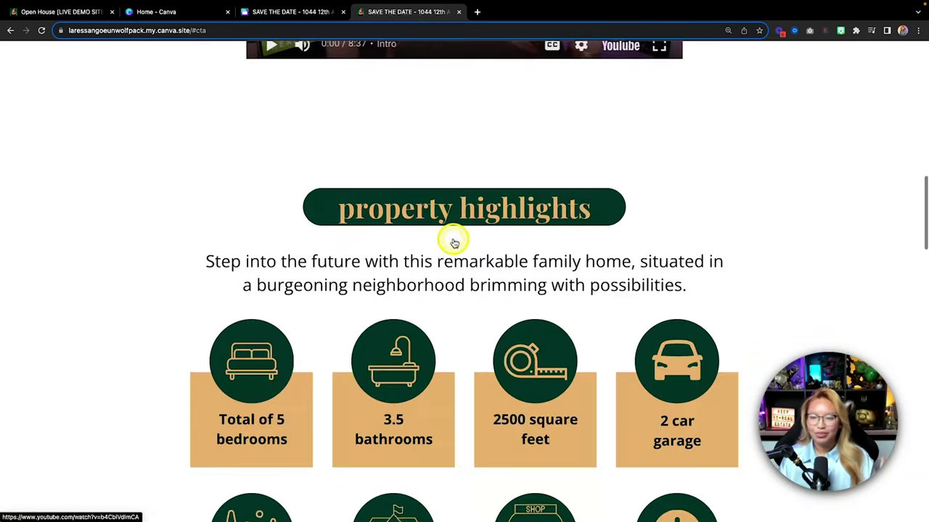
scroll(453, 243, down, 8)
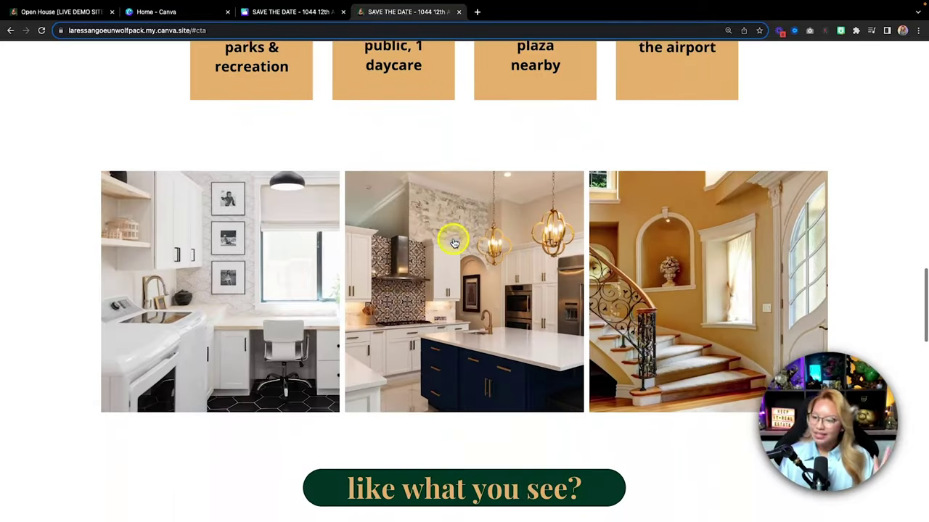
scroll(455, 243, down, 3)
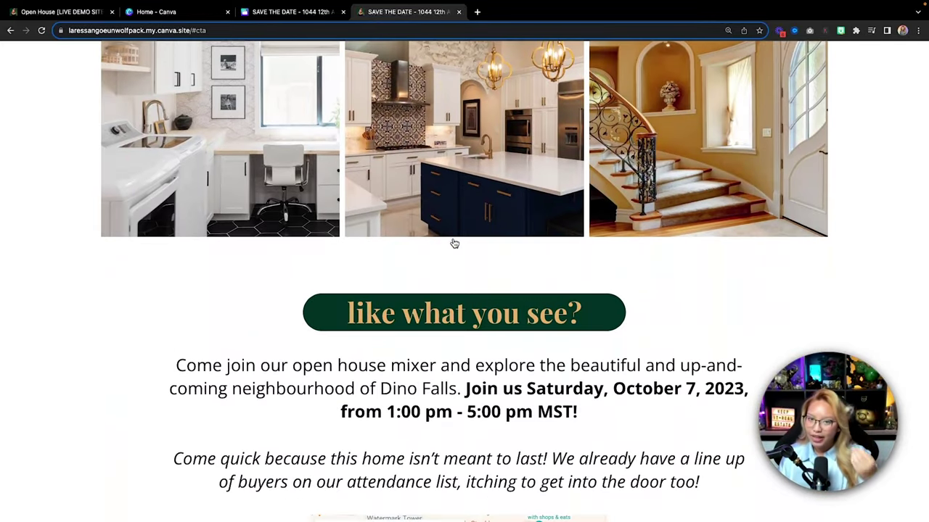
- Review the live site's open house invitation, pan its embedded Calgary map, and check the listing agent and closing SAVE THE DATE sections
scroll(454, 244, down, 5)
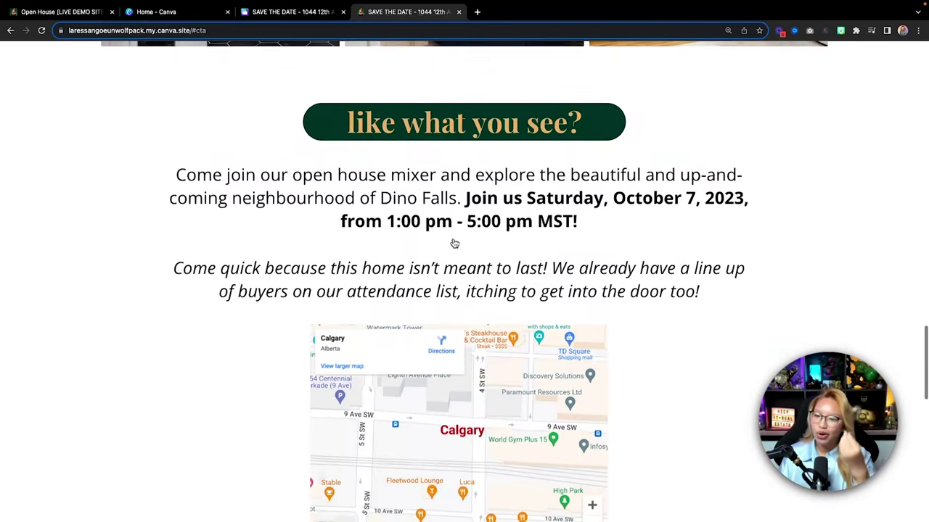
scroll(453, 247, down, 1)
drag(439, 253, 404, 234)
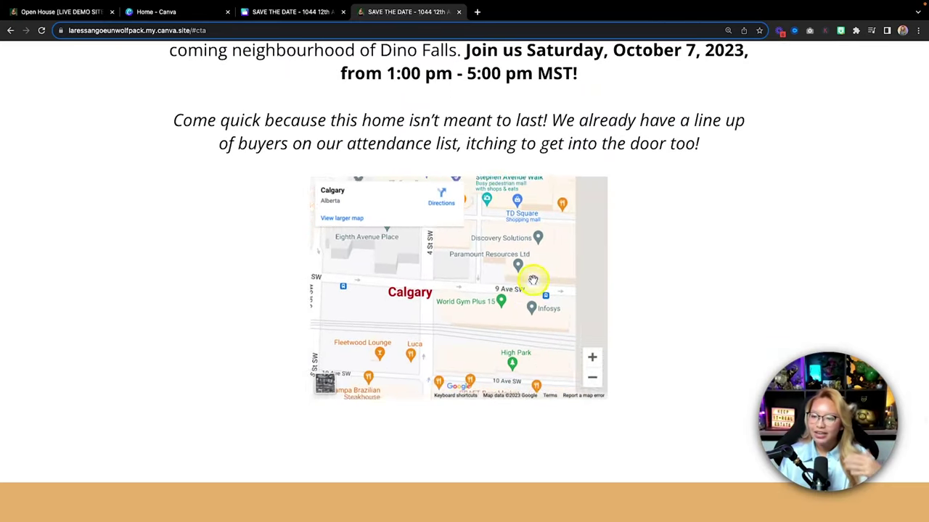
drag(533, 280, 312, 319)
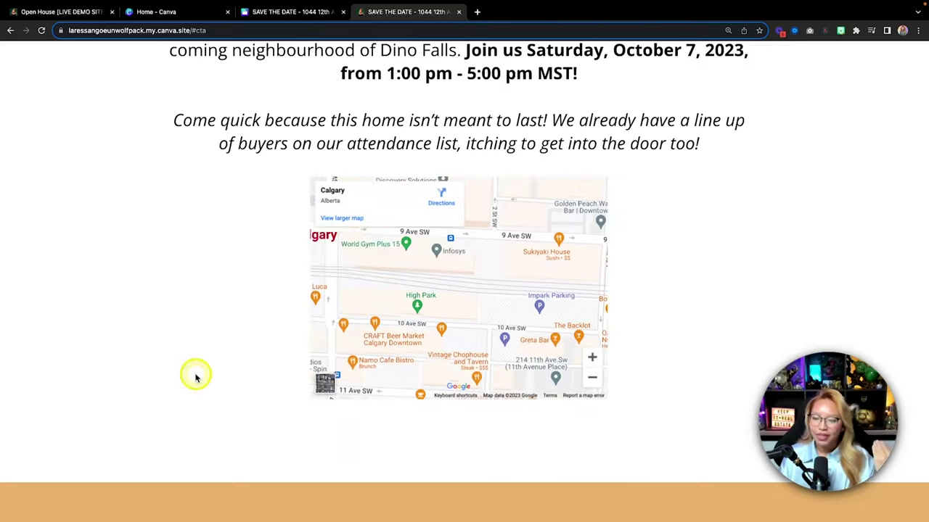
scroll(195, 373, down, 5)
scroll(196, 375, down, 4)
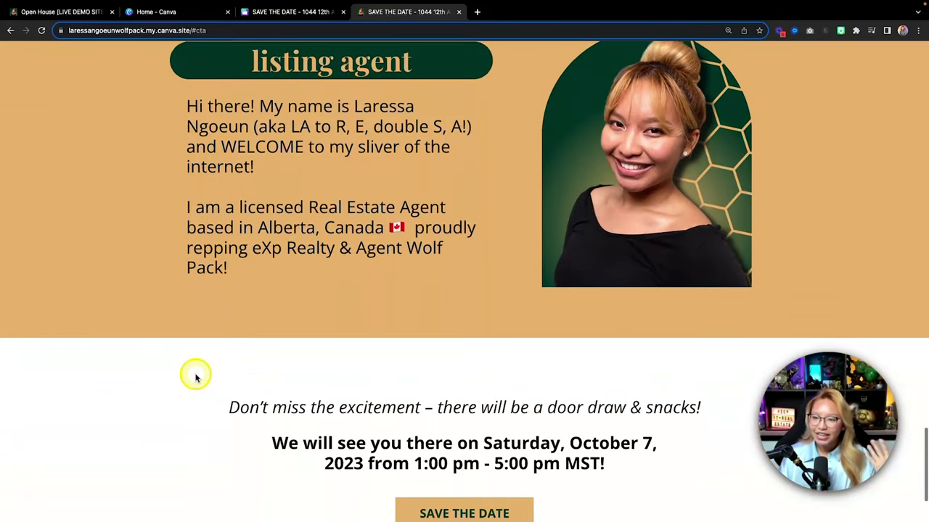
scroll(195, 375, down, 3)
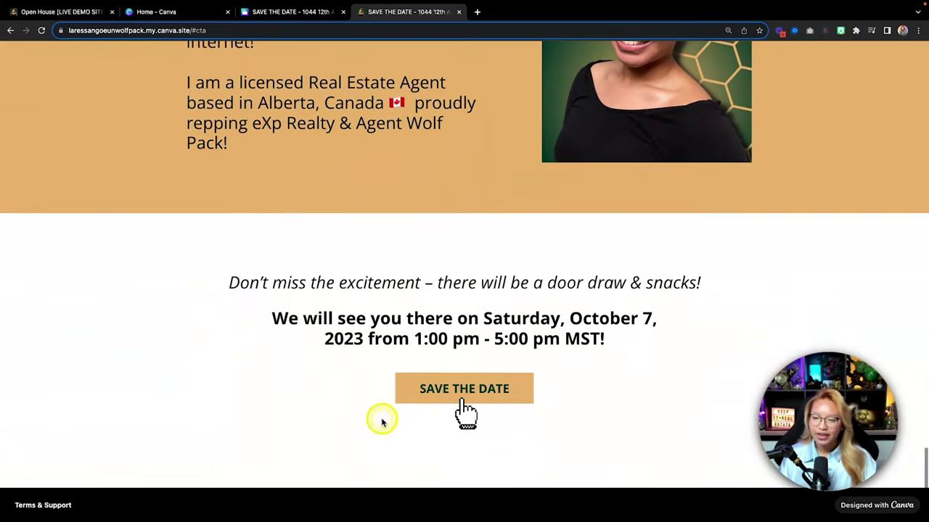
scroll(560, 305, up, 10)
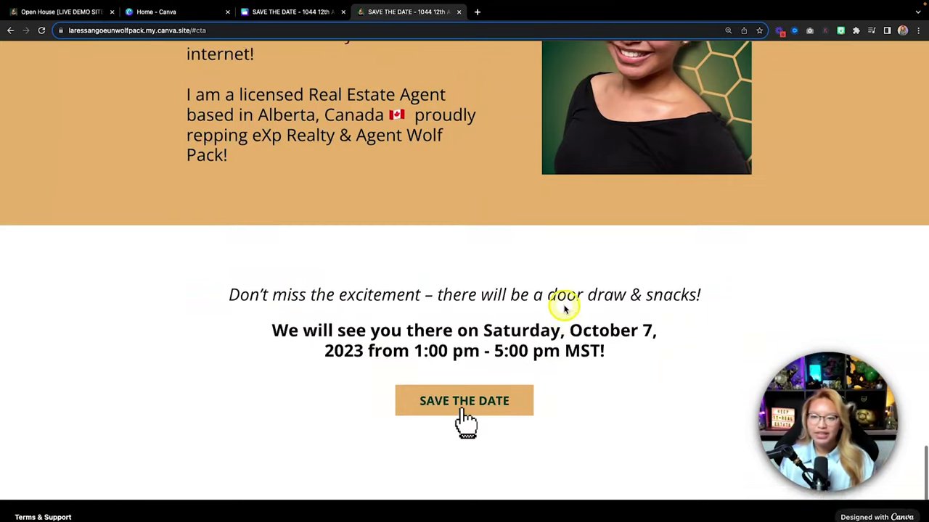
scroll(565, 309, up, 15)
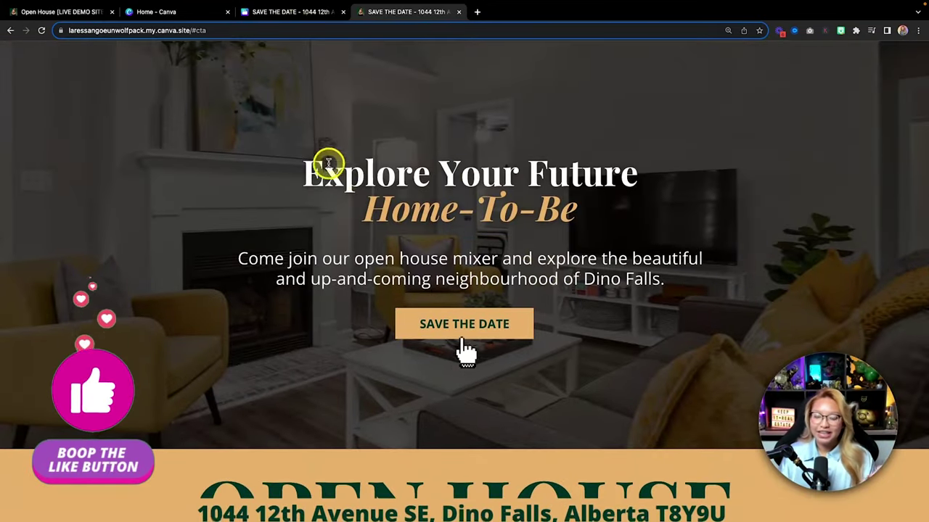
- Return to the Canva design, dismiss the website-is-live notice, and unpublish the open house website
click(270, 13)
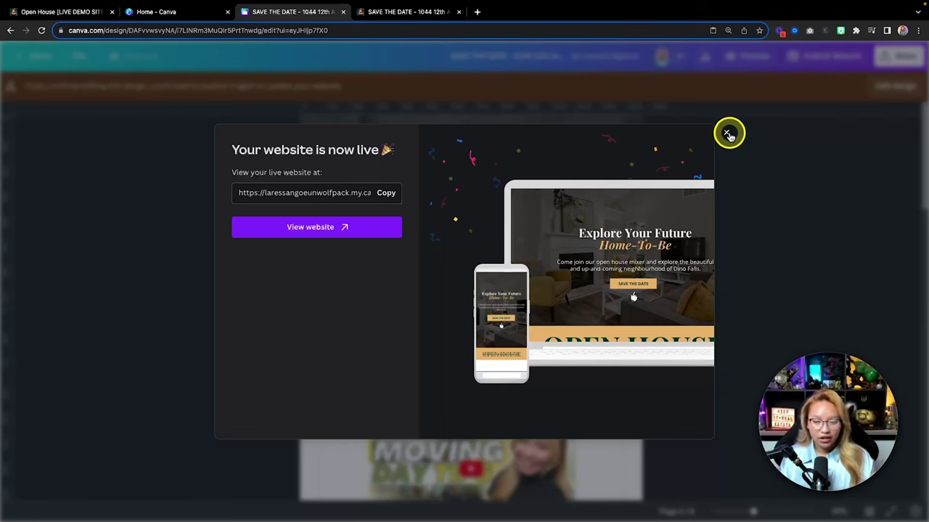
click(725, 135)
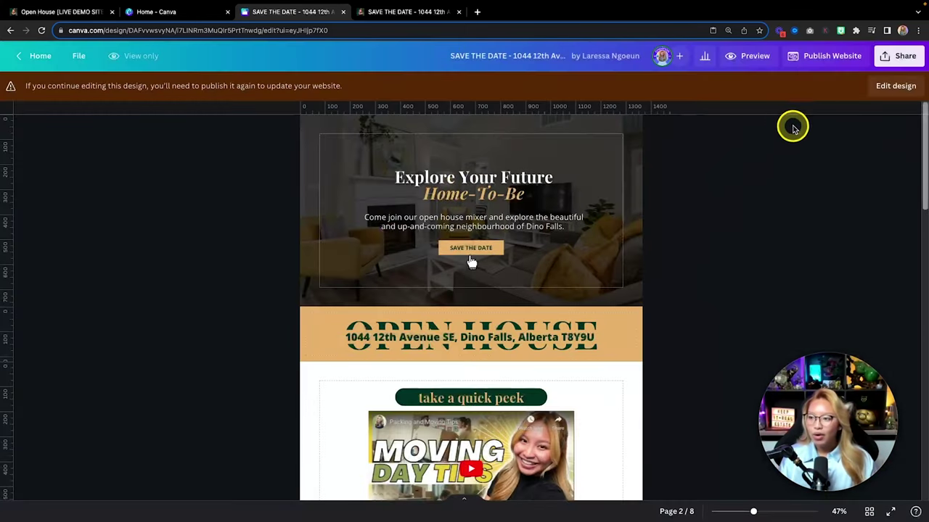
click(827, 56)
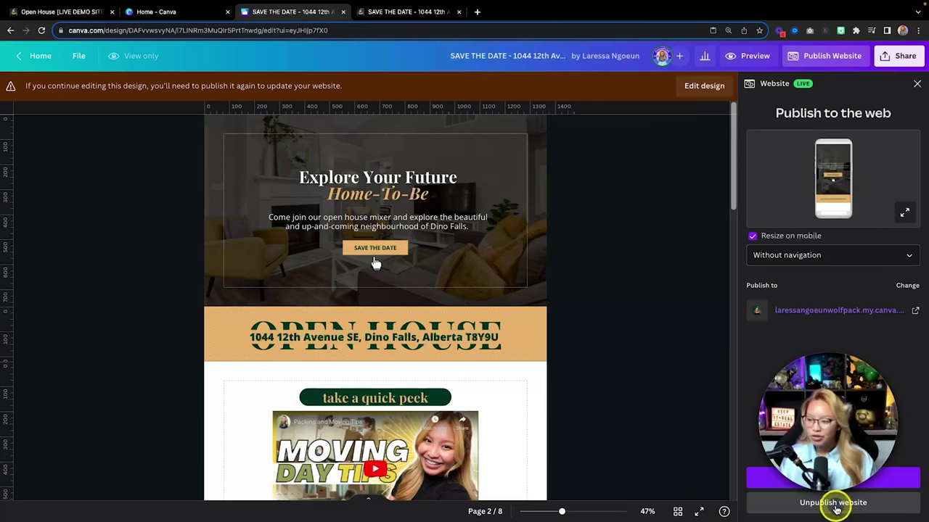
click(834, 503)
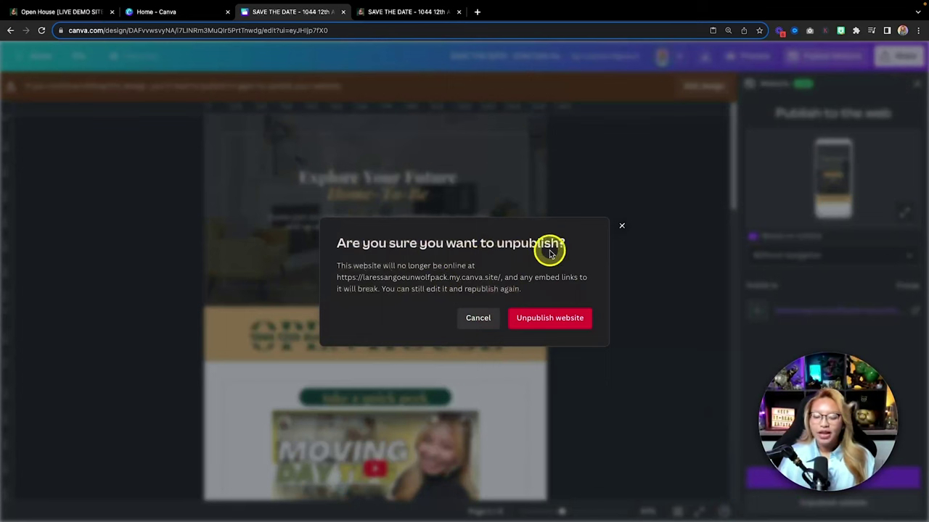
click(561, 321)
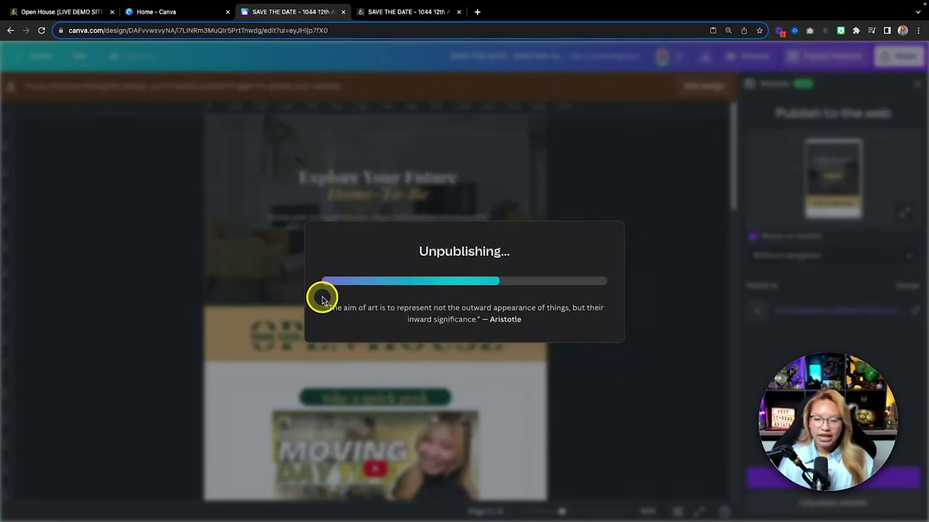